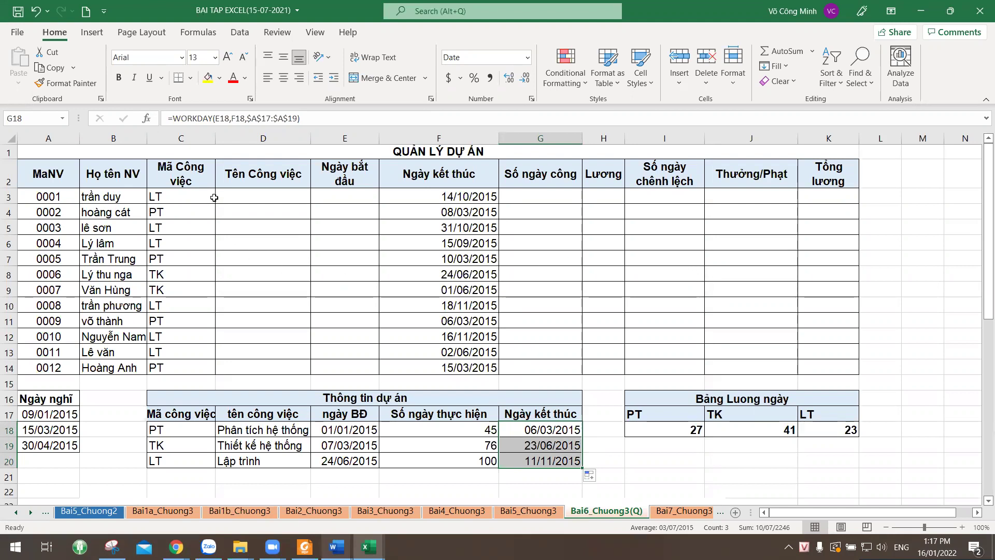
# - Look up the first row's job name in D3 from its job code with =VLOOKUP(C3,$C$17:$G$20,2,0)
pyautogui.click(232, 197)
pyautogui.click(189, 202)
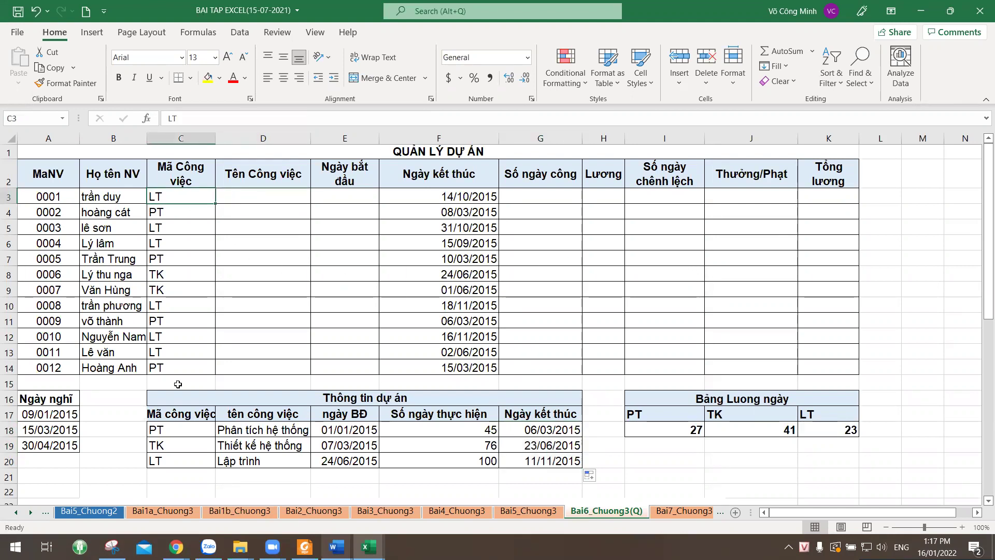
pyautogui.click(191, 437)
pyautogui.click(194, 196)
pyautogui.click(237, 196)
pyautogui.write('=')
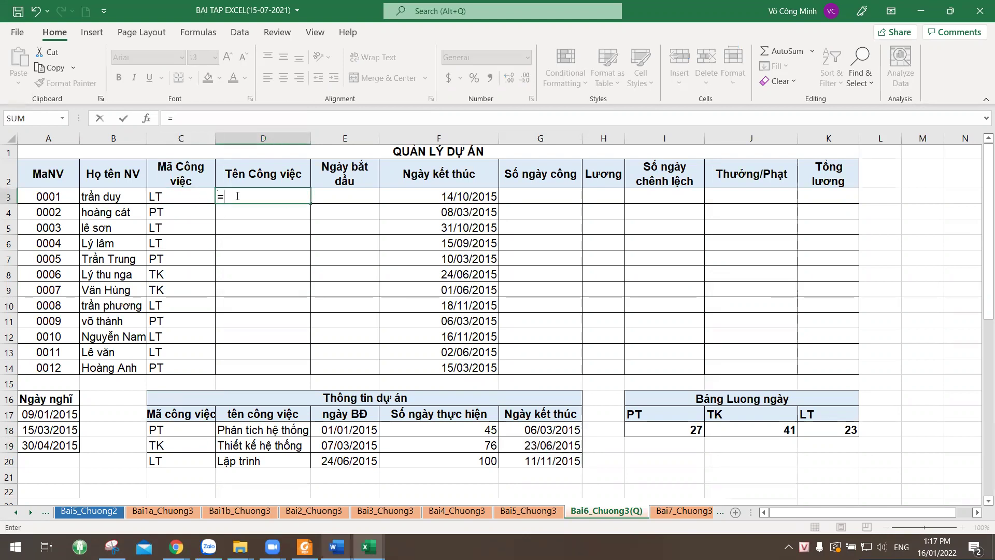
pyautogui.write('vlok')
pyautogui.press('Tab')
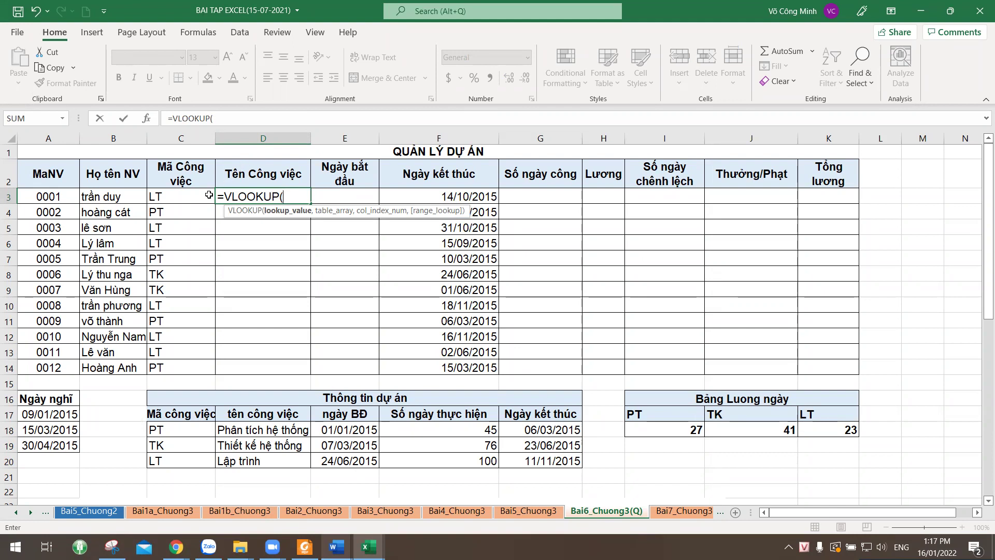
pyautogui.click(186, 197)
pyautogui.write(',')
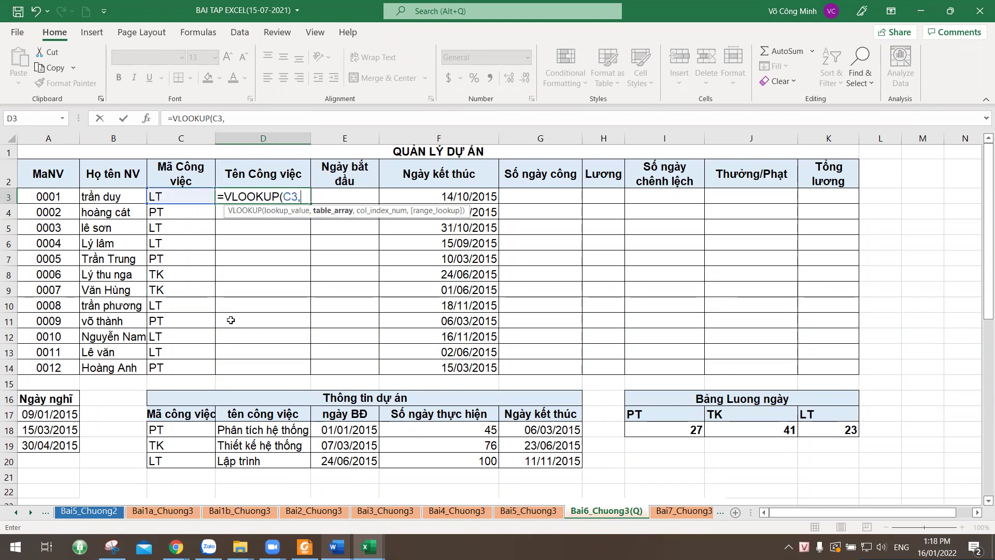
pyautogui.moveTo(189, 417); pyautogui.dragTo(573, 461)
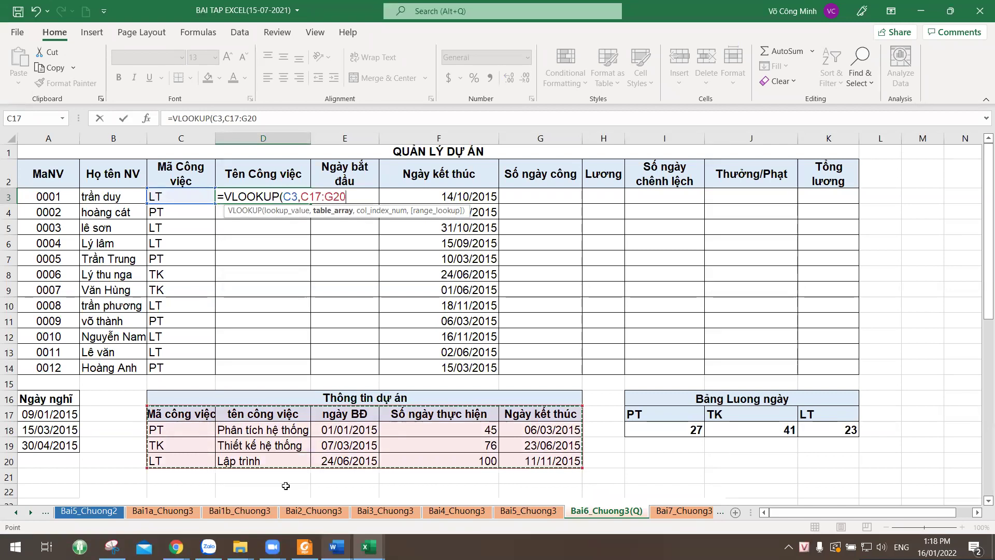
pyautogui.press('F4')
pyautogui.write(',')
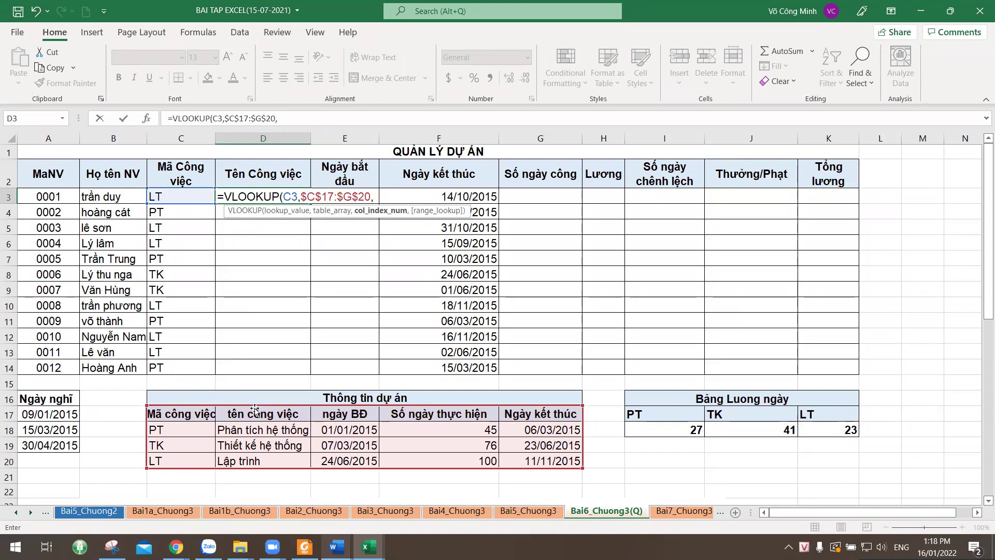
pyautogui.write('2,0')
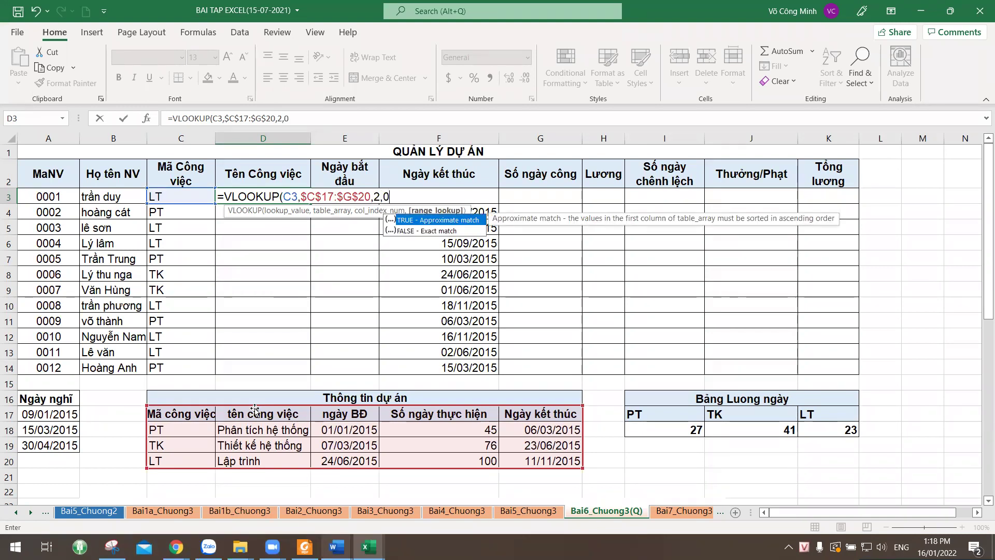
pyautogui.write(')')
pyautogui.press('Return')
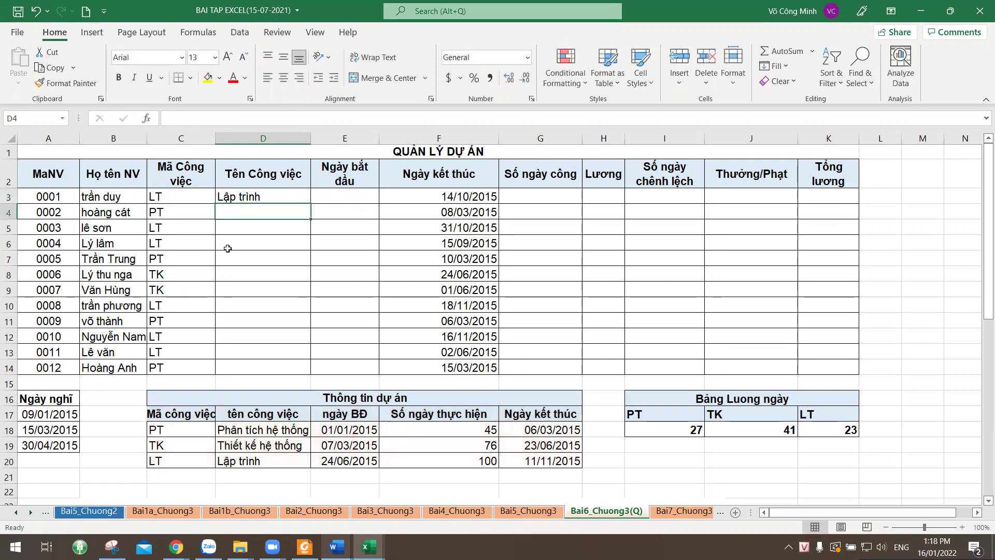
# - Copy the job-name formula from D3 down through D14
pyautogui.click(254, 195)
pyautogui.moveTo(311, 204); pyautogui.dragTo(311, 374)
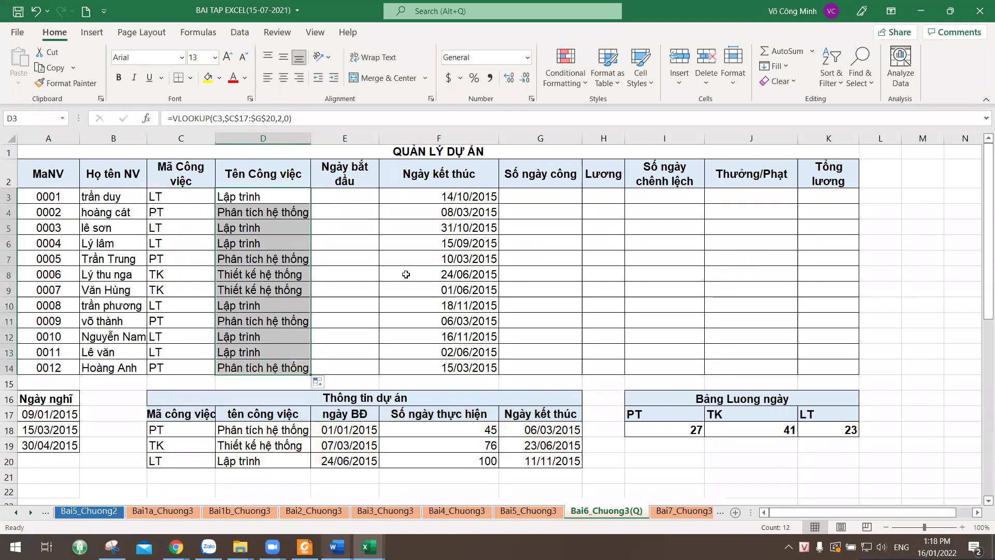
pyautogui.click(350, 200)
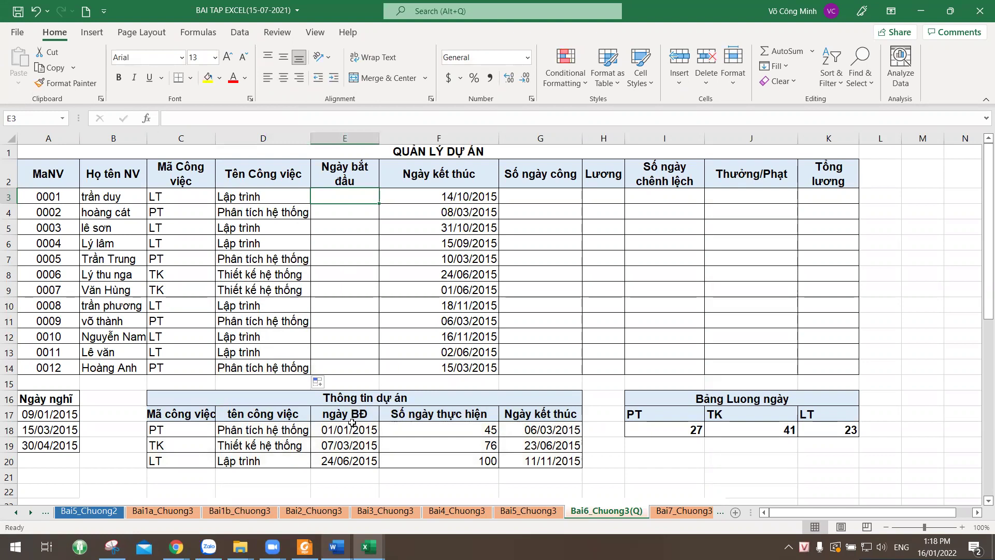
pyautogui.click(246, 199)
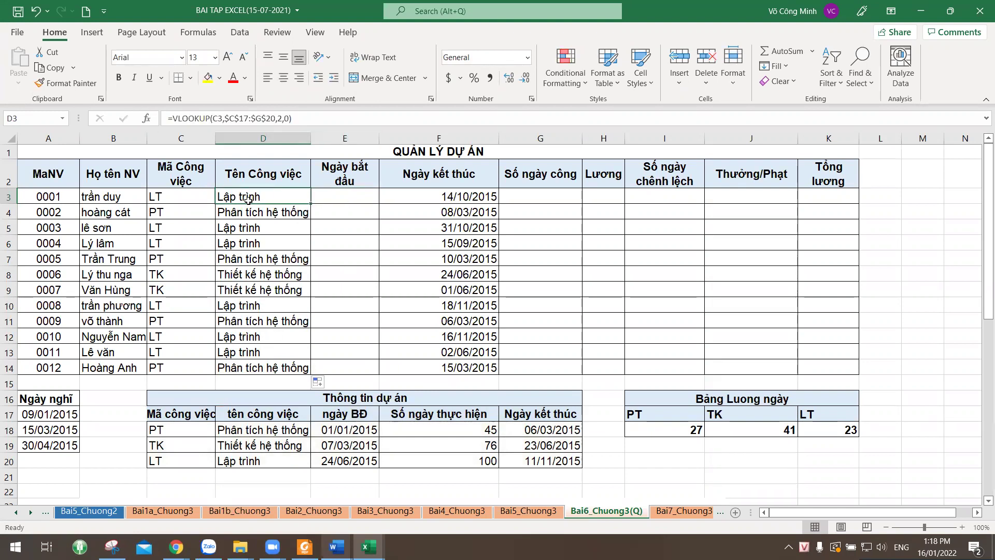
pyautogui.click(333, 195)
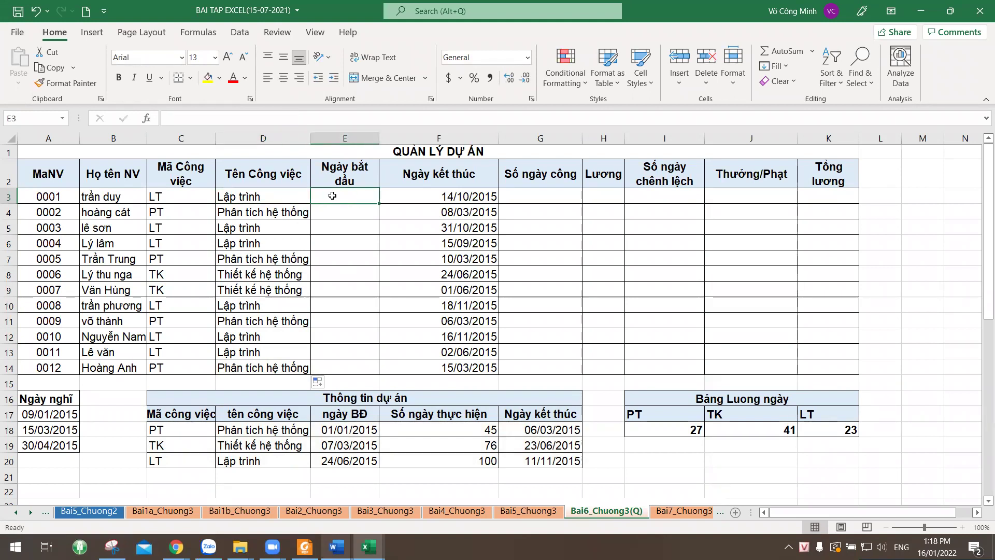
pyautogui.write('=vloo')
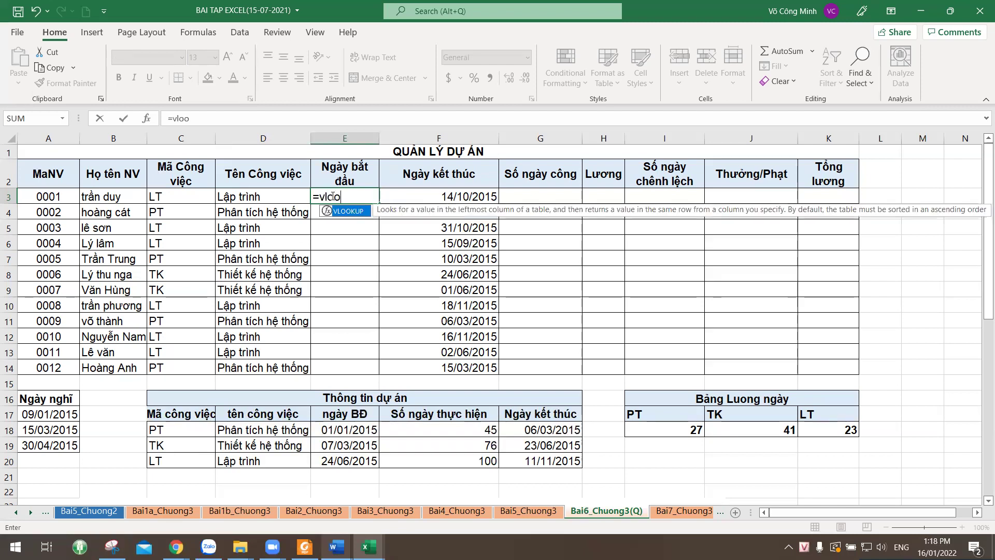
pyautogui.press('Tab')
pyautogui.click(192, 196)
pyautogui.write(',')
pyautogui.click(165, 414)
pyautogui.moveTo(227, 432); pyautogui.dragTo(578, 464)
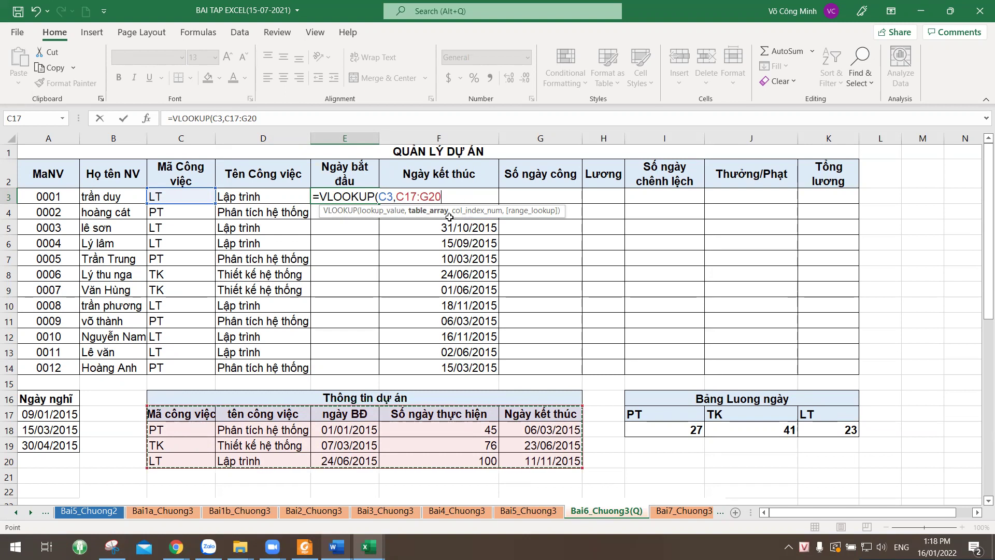
pyautogui.press('Escape')
# - Name the project information range C17:G20, including its header row, as ttda
pyautogui.moveTo(186, 413); pyautogui.dragTo(521, 467)
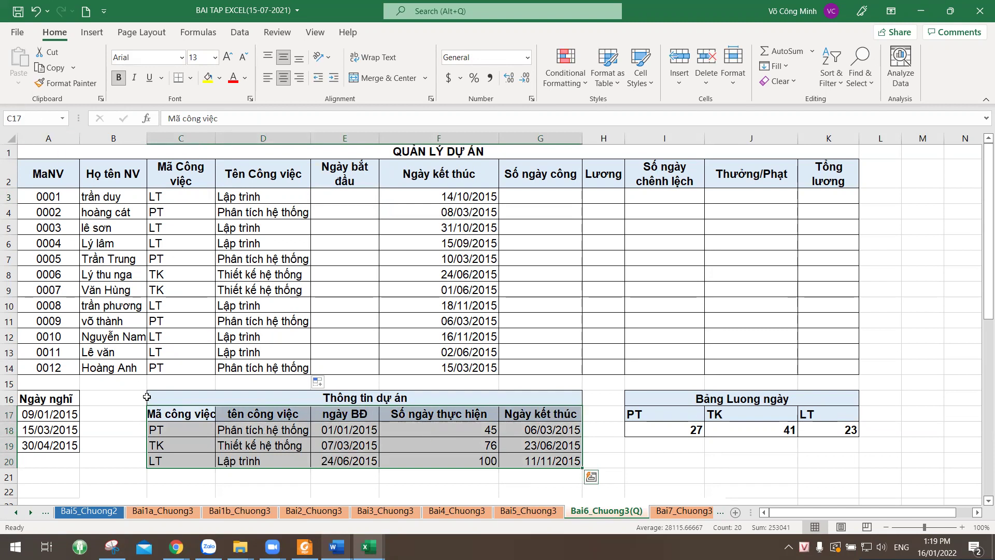
pyautogui.click(32, 118)
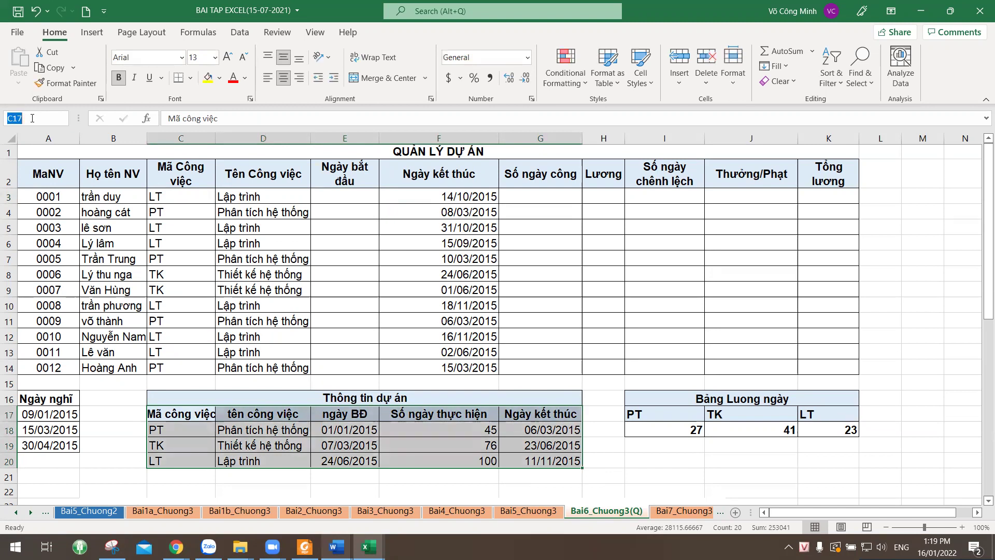
pyautogui.write('tt')
pyautogui.click(422, 448)
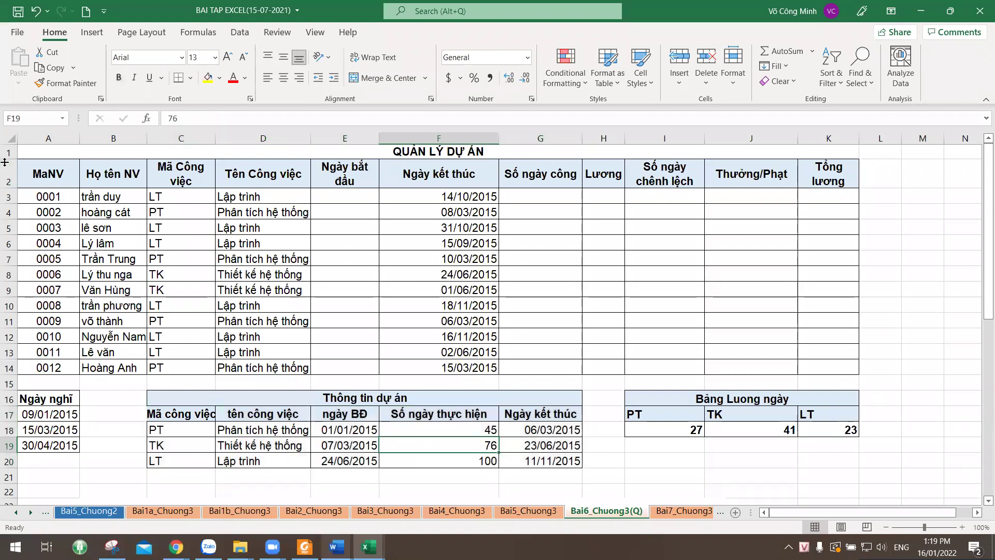
# - Look up the first row's start date in E3 with =VLOOKUP(C3,ttda,3,0)
pyautogui.click(342, 194)
pyautogui.write('=vlo')
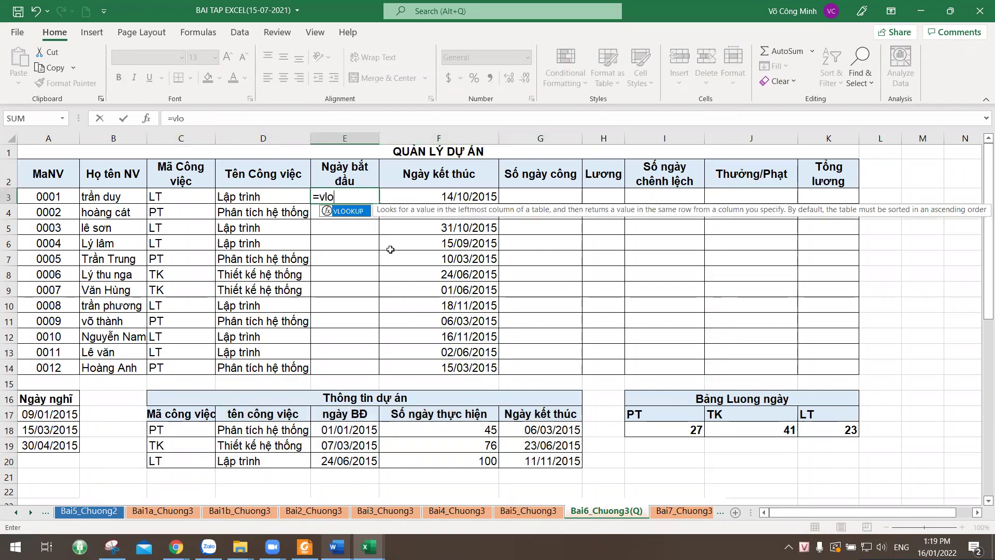
pyautogui.press('Tab')
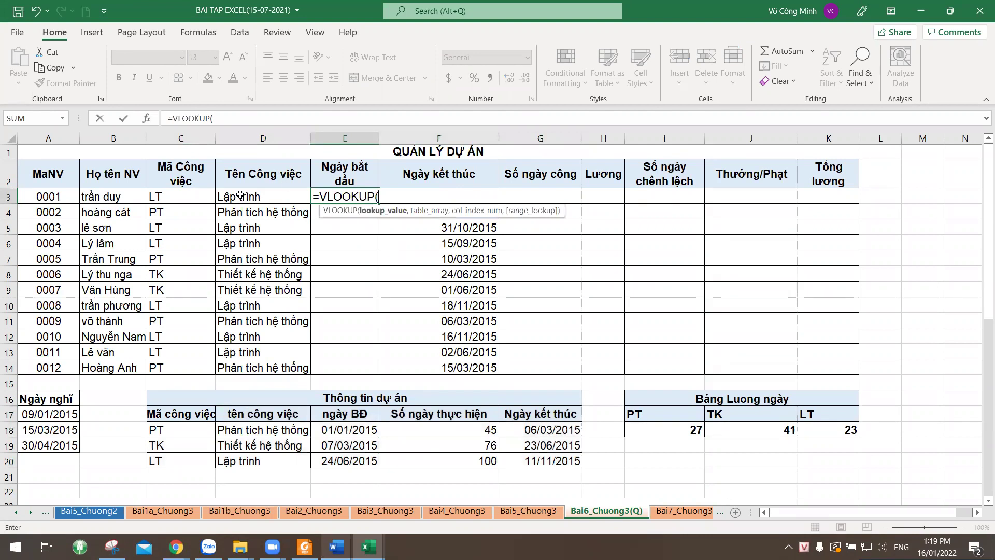
pyautogui.click(191, 202)
pyautogui.write(',tt')
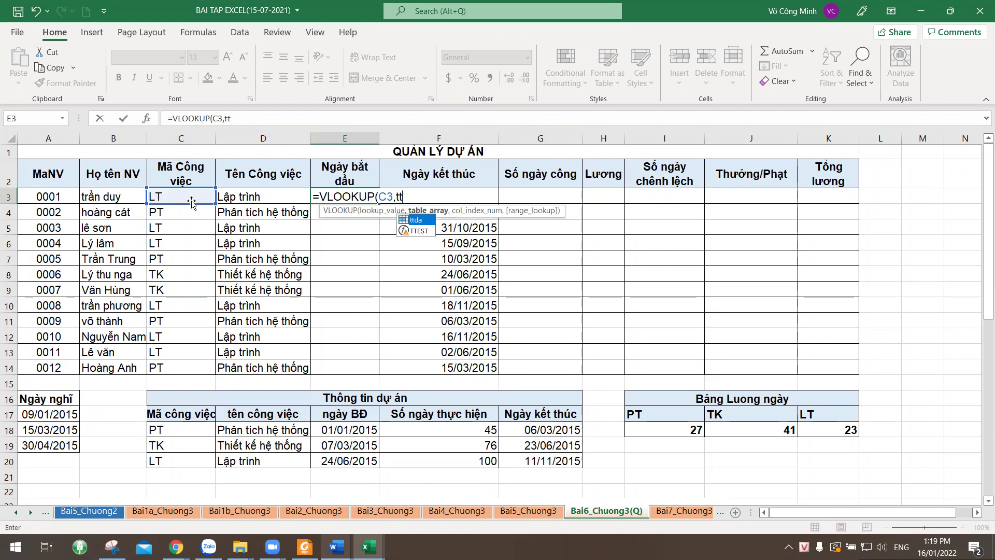
pyautogui.click(414, 221)
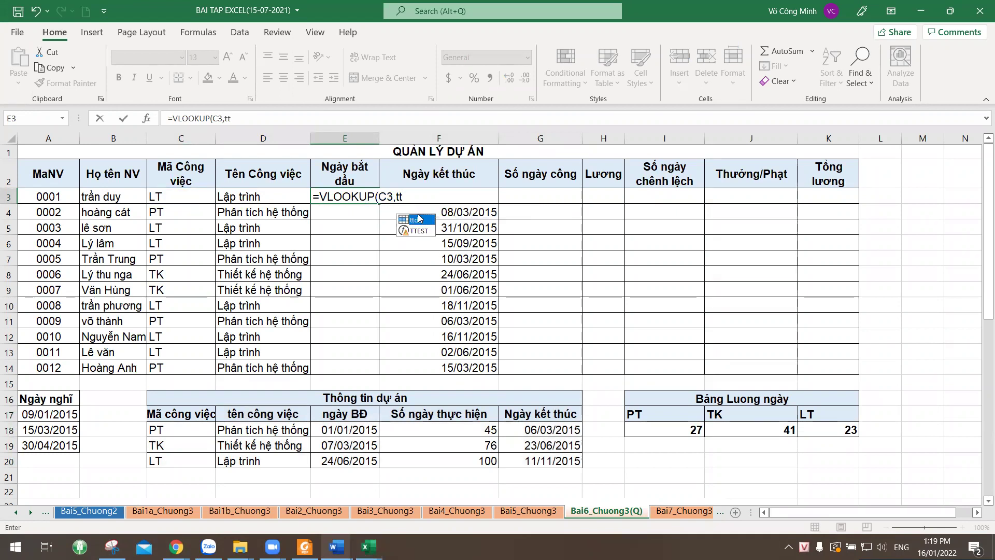
pyautogui.doubleClick(423, 221)
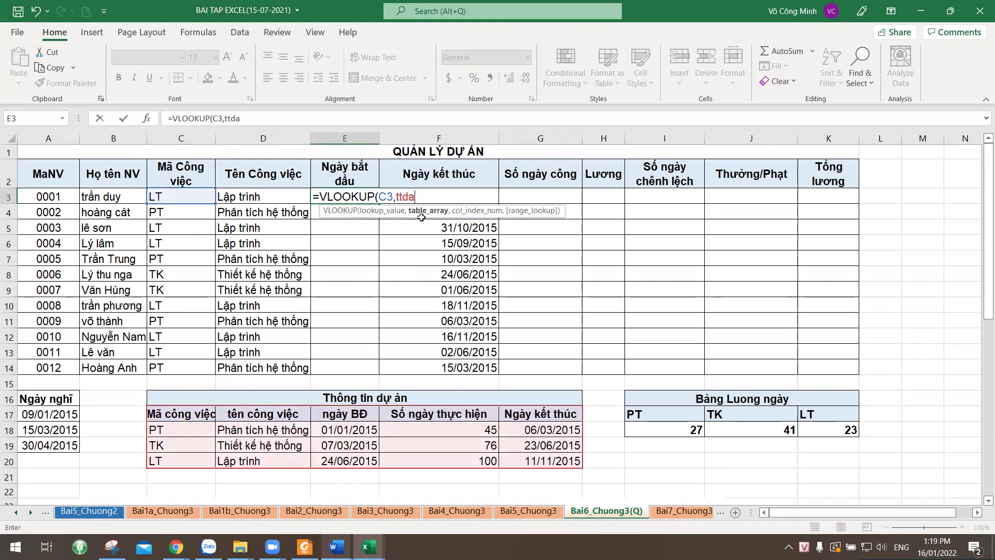
pyautogui.write(',')
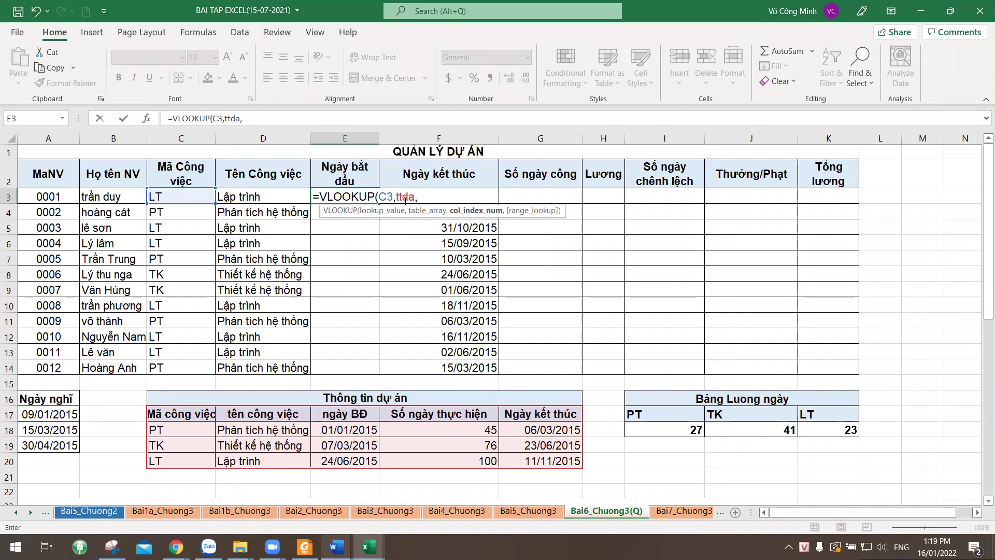
pyautogui.write('3,0)')
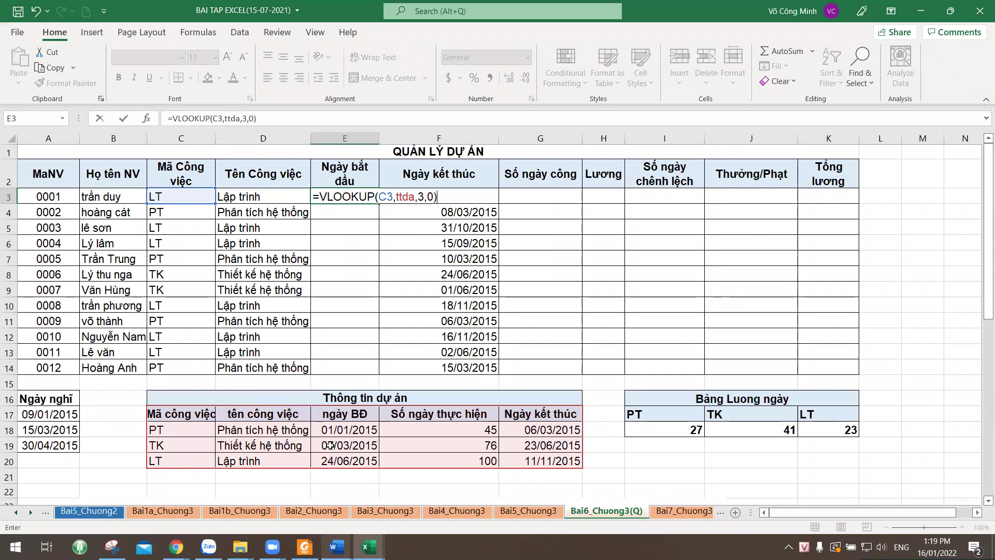
pyautogui.press('Return')
# - Format the start date in E3 as Short Date
pyautogui.click(365, 196)
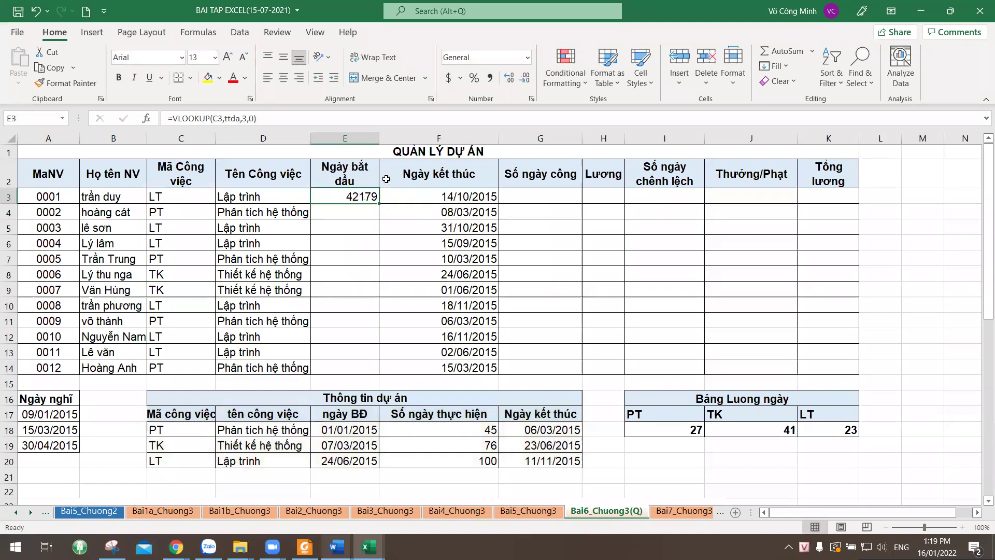
pyautogui.click(527, 57)
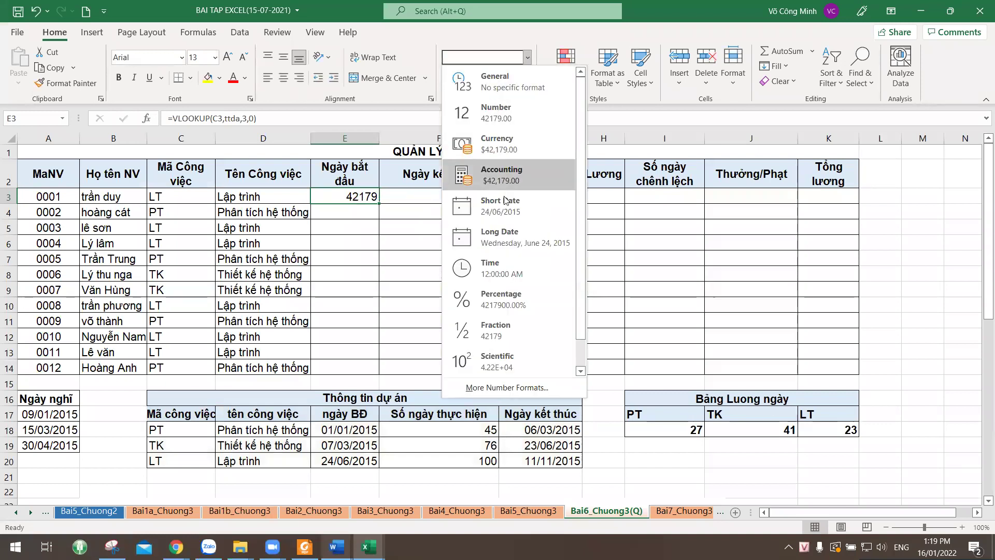
pyautogui.click(502, 208)
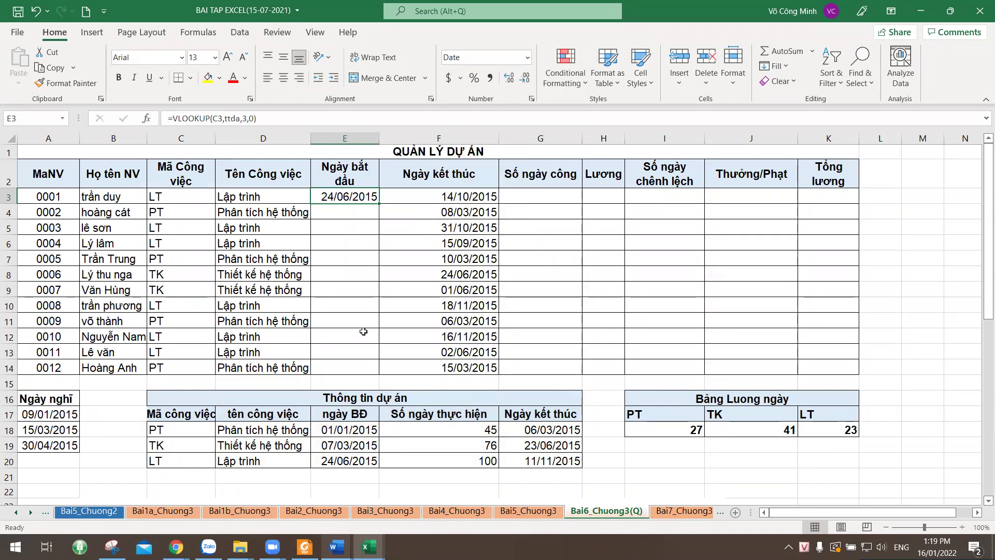
# - Check E3 against the LT start date in the project information table and copy its formula down through E14
pyautogui.click(176, 199)
pyautogui.click(331, 463)
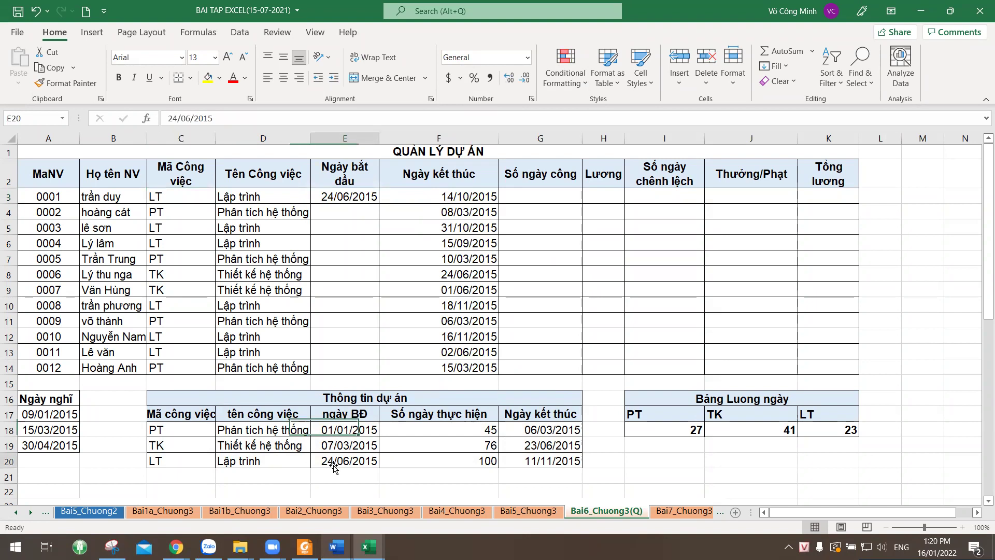
pyautogui.click(354, 195)
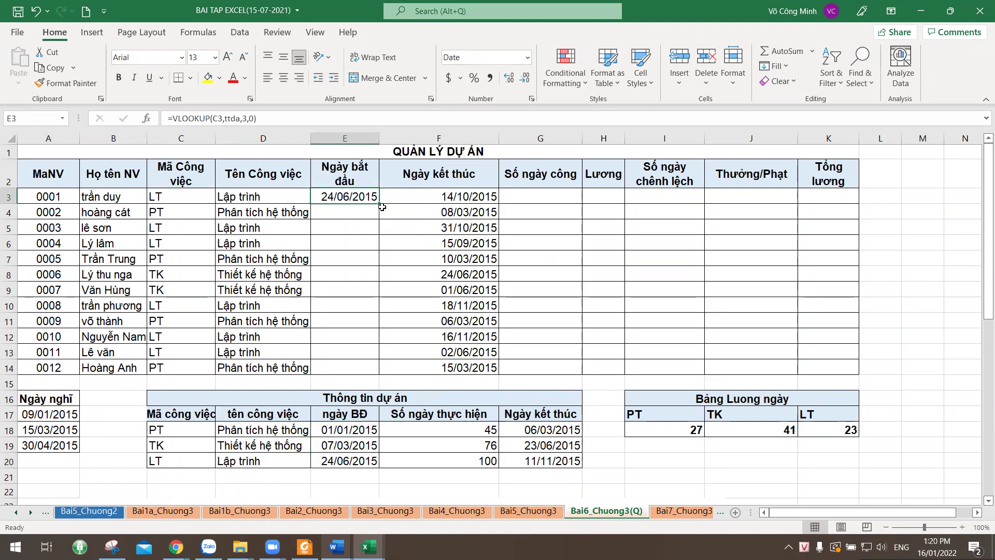
pyautogui.moveTo(379, 204); pyautogui.dragTo(381, 374)
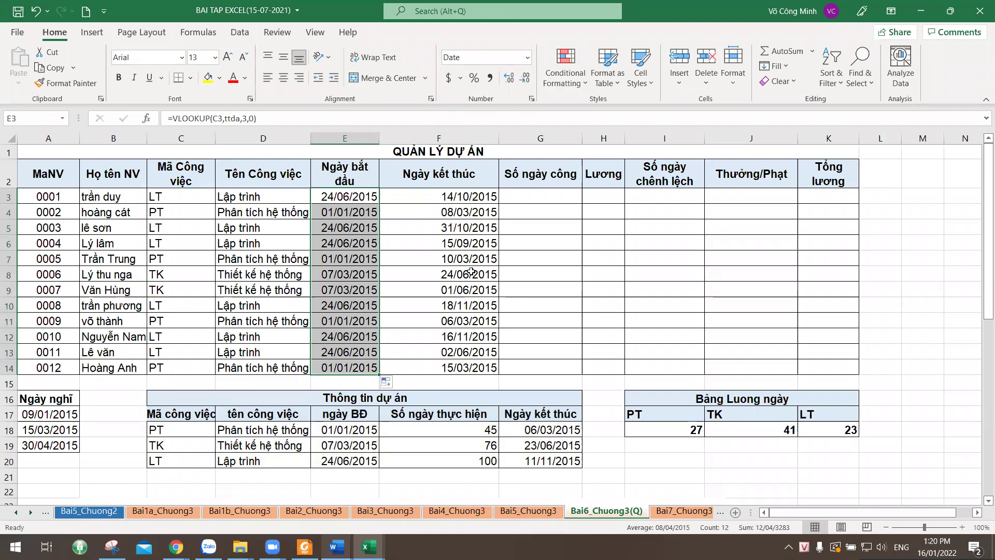
# - Examine the first row's start and end dates and the holiday list A17:A19 as inputs for the working-day count in G3
pyautogui.click(422, 191)
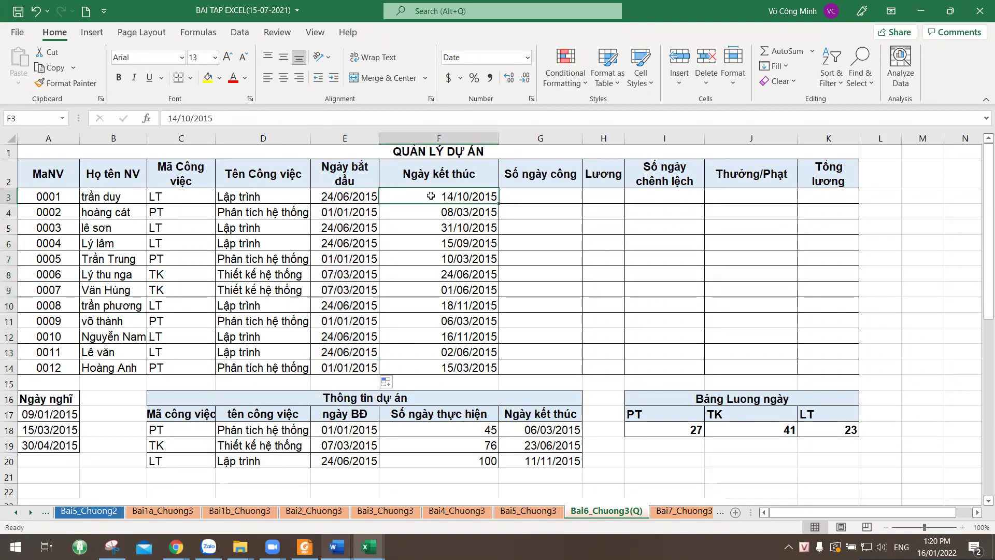
pyautogui.click(545, 193)
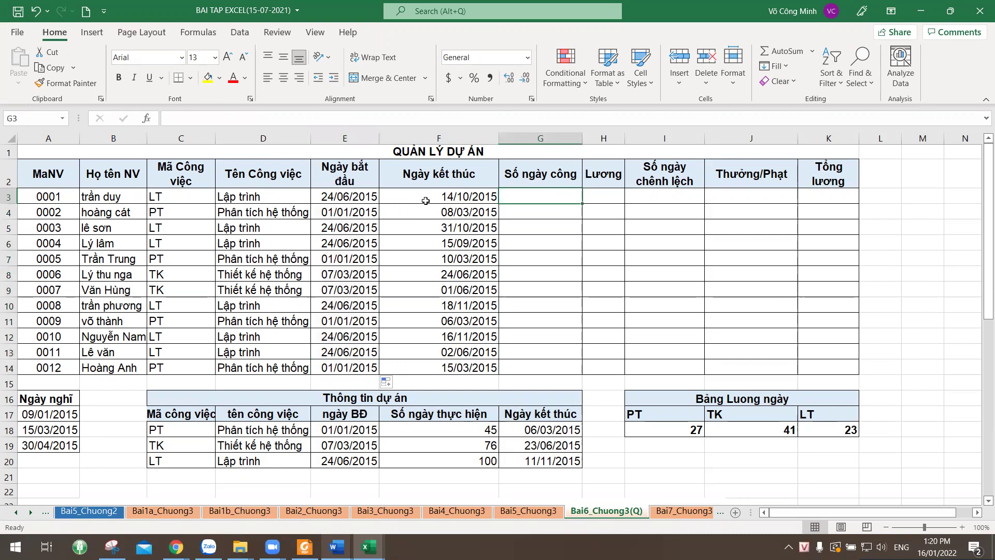
pyautogui.click(345, 201)
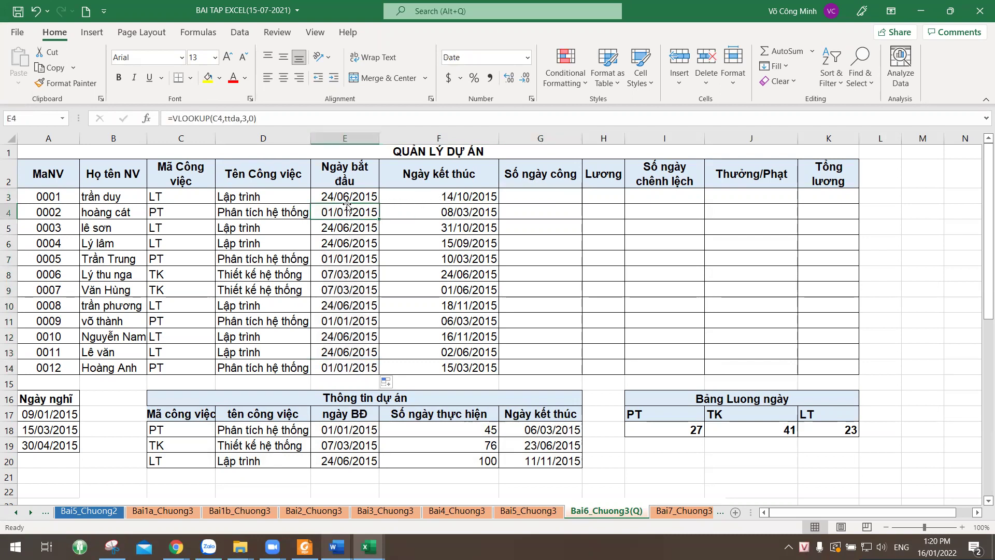
pyautogui.click(466, 196)
pyautogui.moveTo(65, 415); pyautogui.dragTo(57, 446)
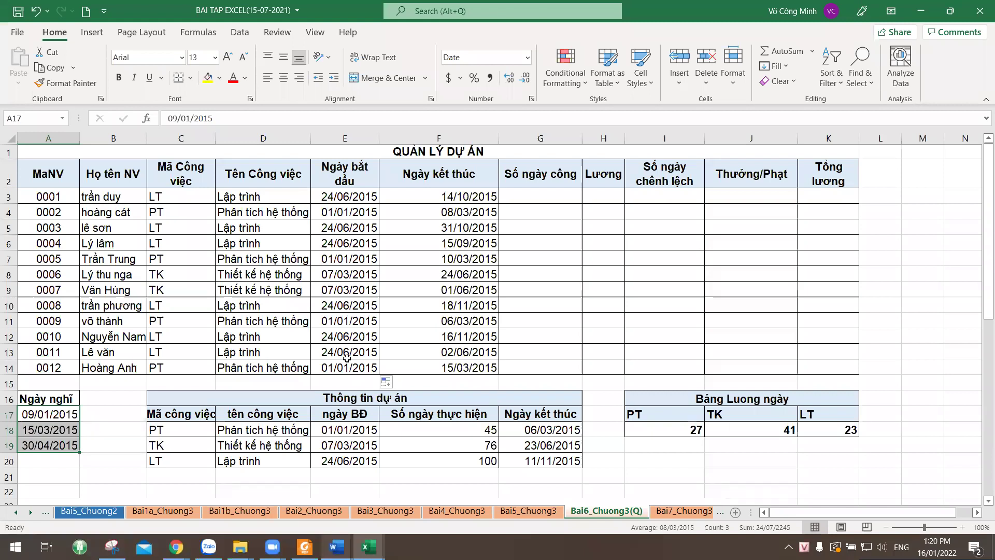
pyautogui.click(527, 197)
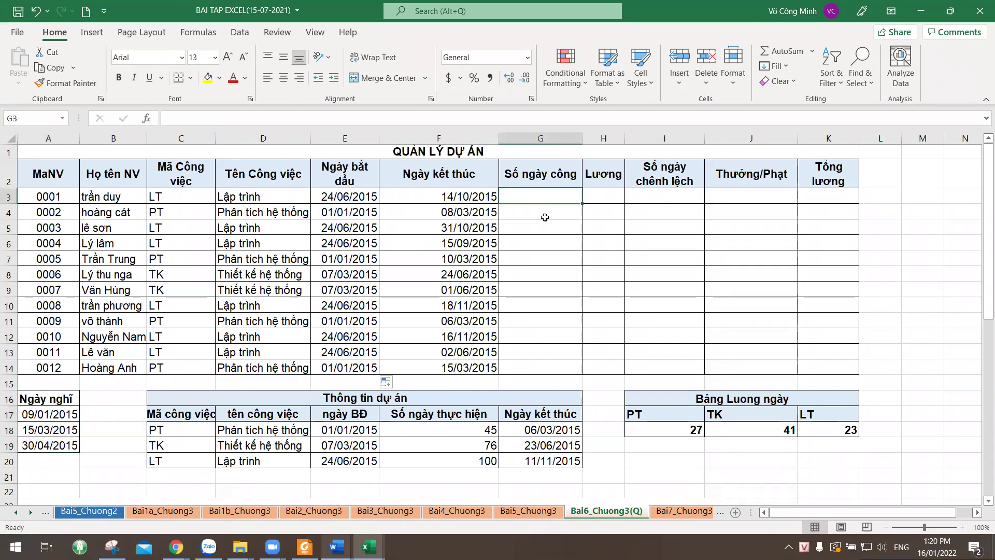
# - Count the first row's working days in G3 with =NETWORKDAYS(E3,F3,$A$17:$A$19)
pyautogui.write('=net')
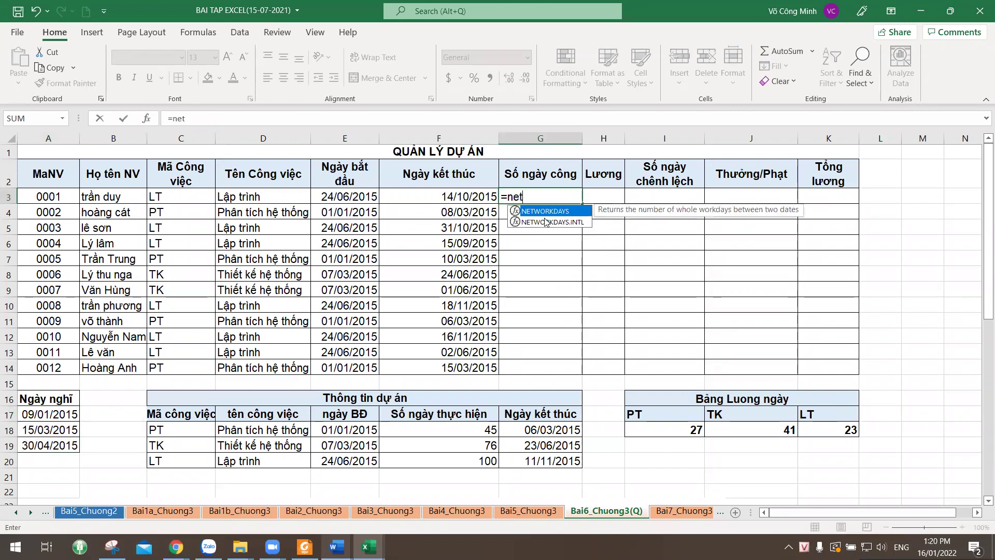
pyautogui.press('Tab')
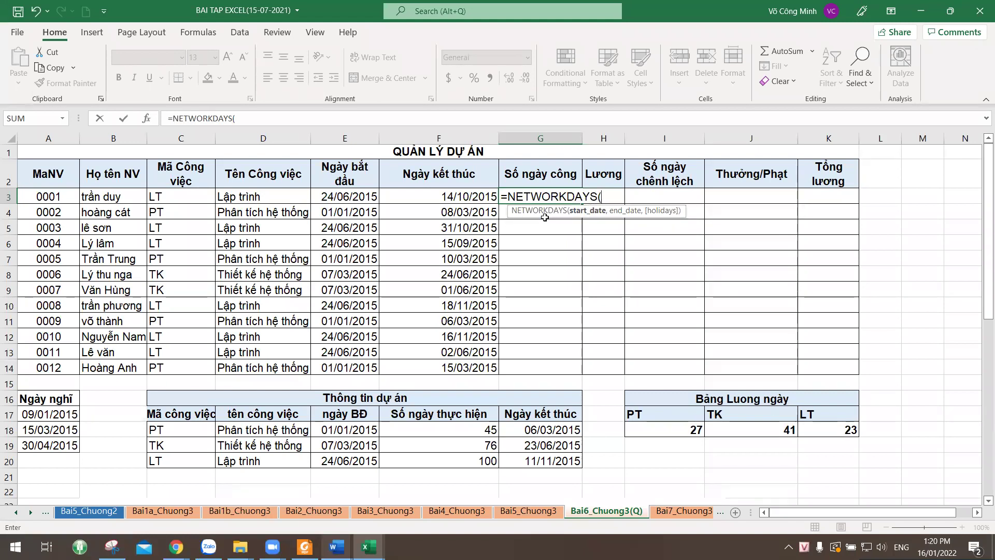
pyautogui.click(331, 207)
pyautogui.click(330, 198)
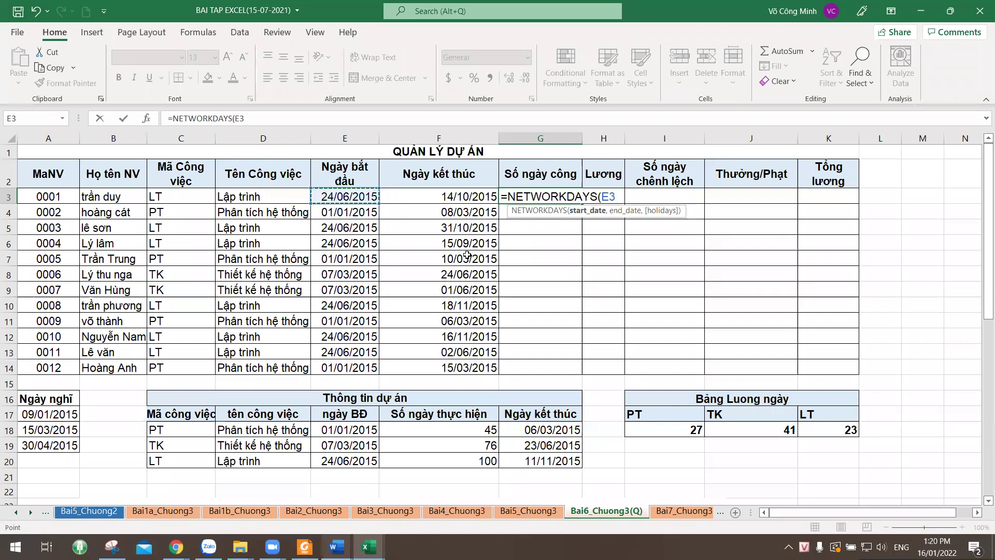
pyautogui.write(',')
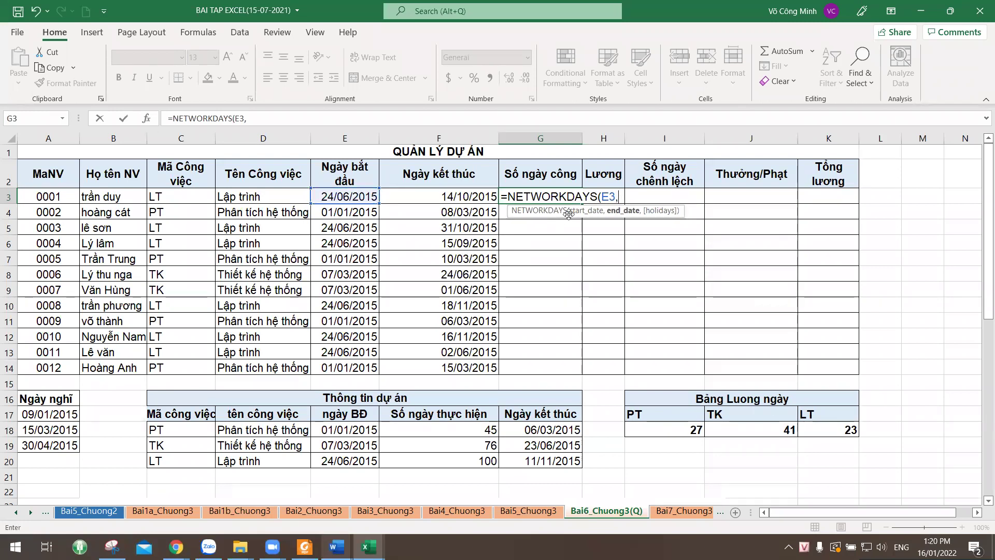
pyautogui.click(462, 196)
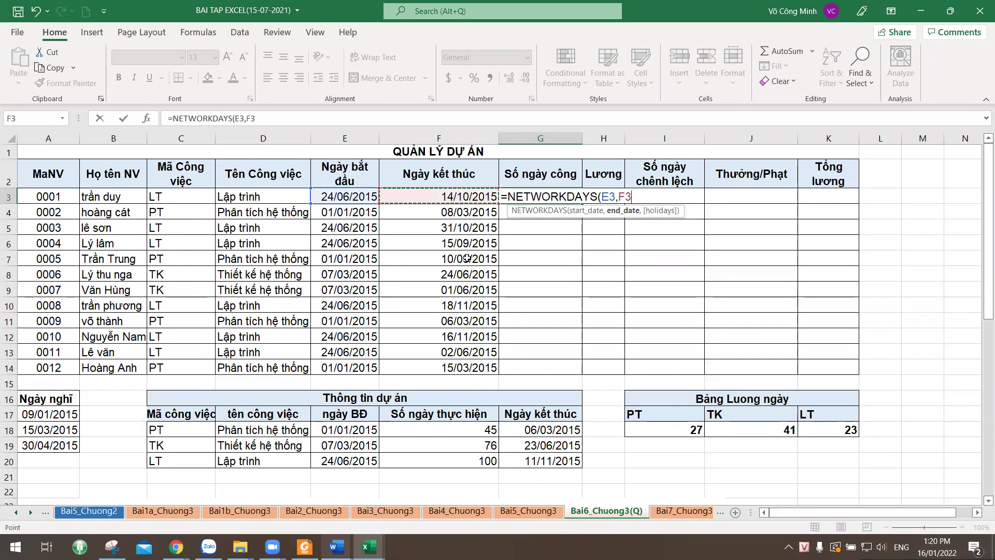
pyautogui.write(',')
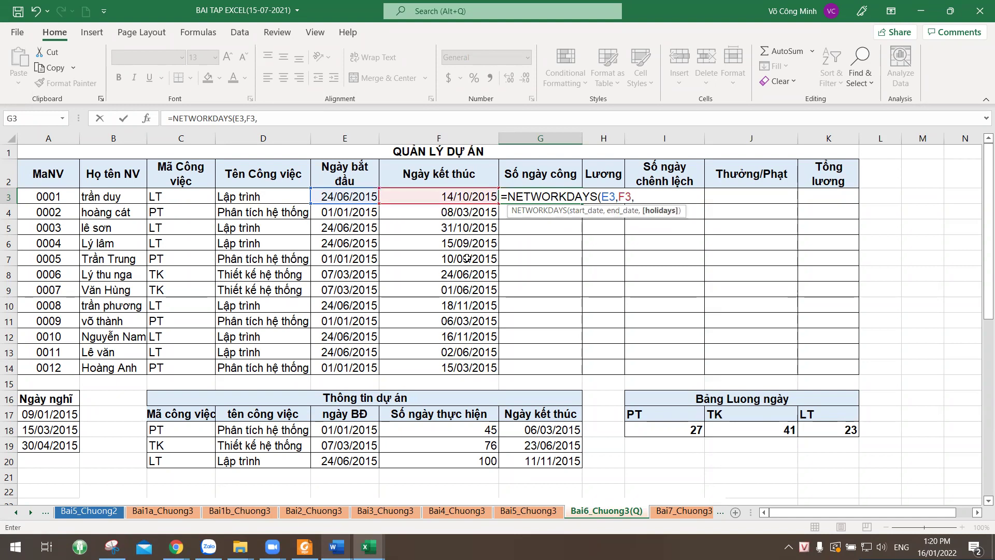
pyautogui.moveTo(59, 413); pyautogui.dragTo(52, 446)
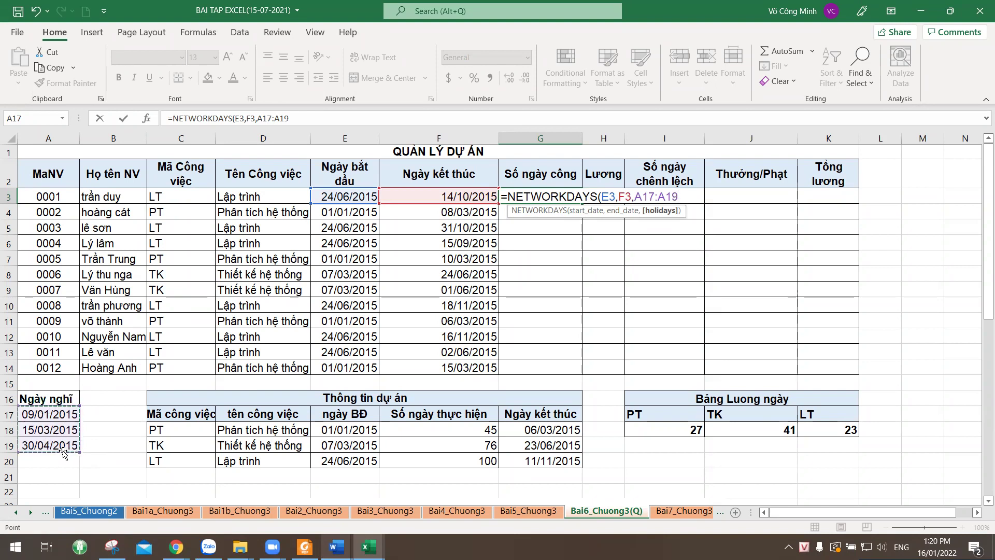
pyautogui.press('F4')
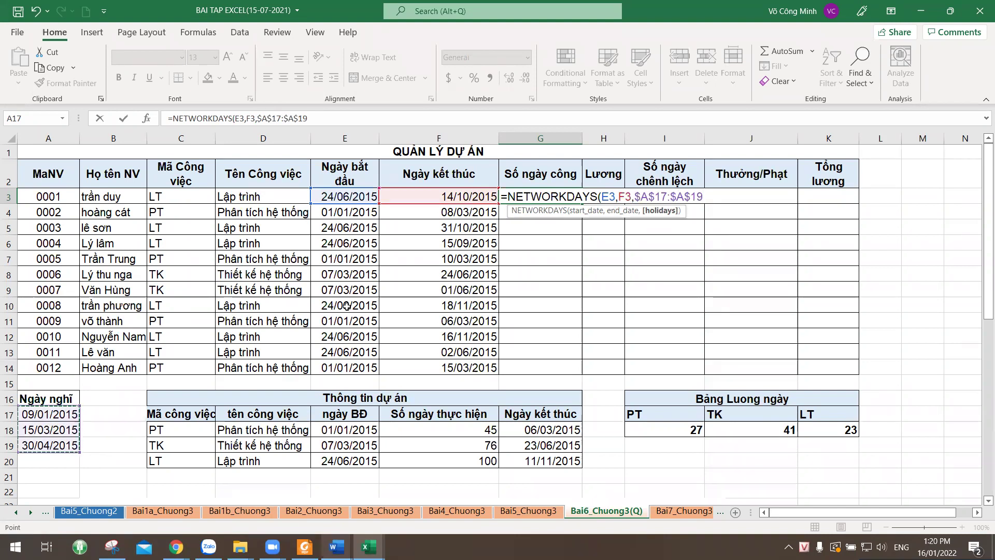
pyautogui.write(')')
pyautogui.press('Return')
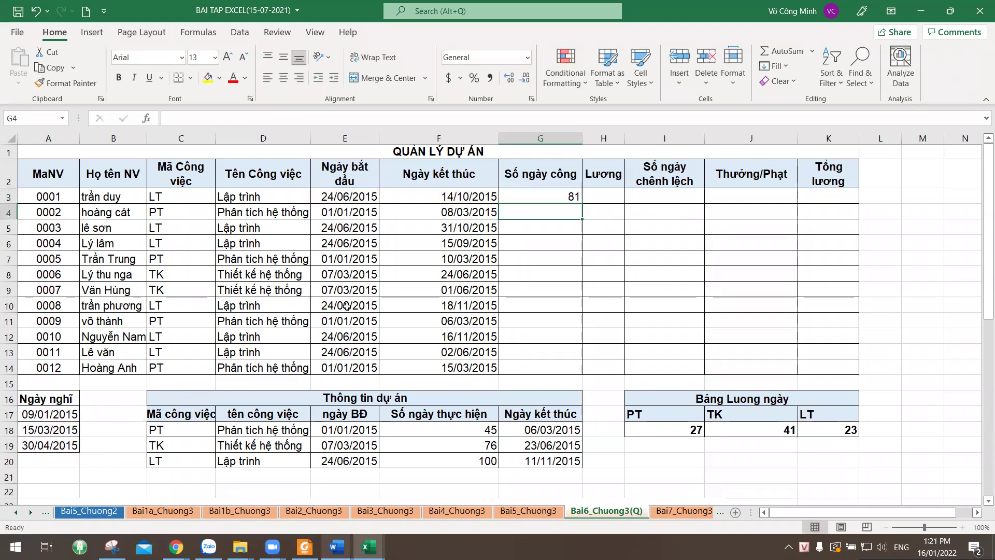
# - Copy the working-day formula from G3 down through G14 and slightly widen the Số ngày công column
pyautogui.click(552, 194)
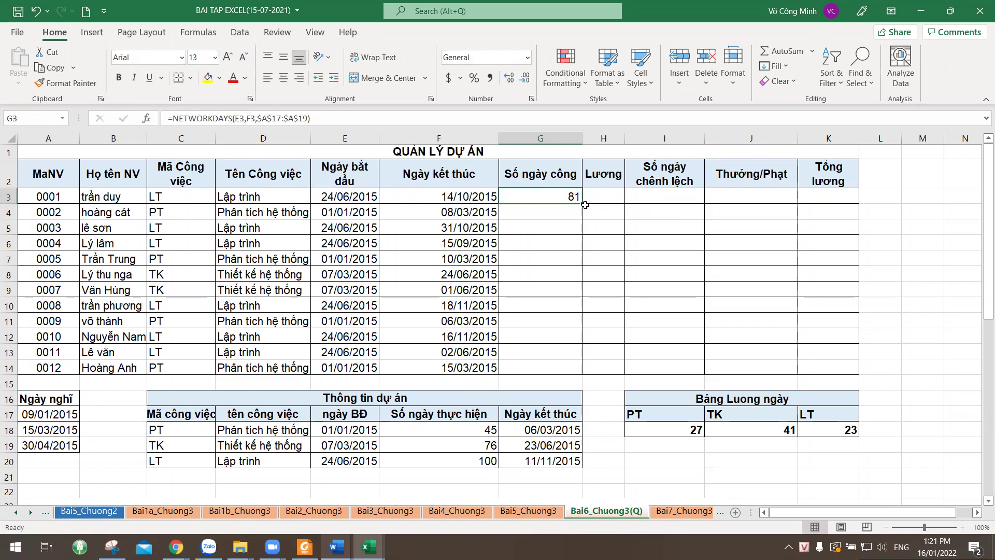
pyautogui.moveTo(583, 203); pyautogui.dragTo(585, 379)
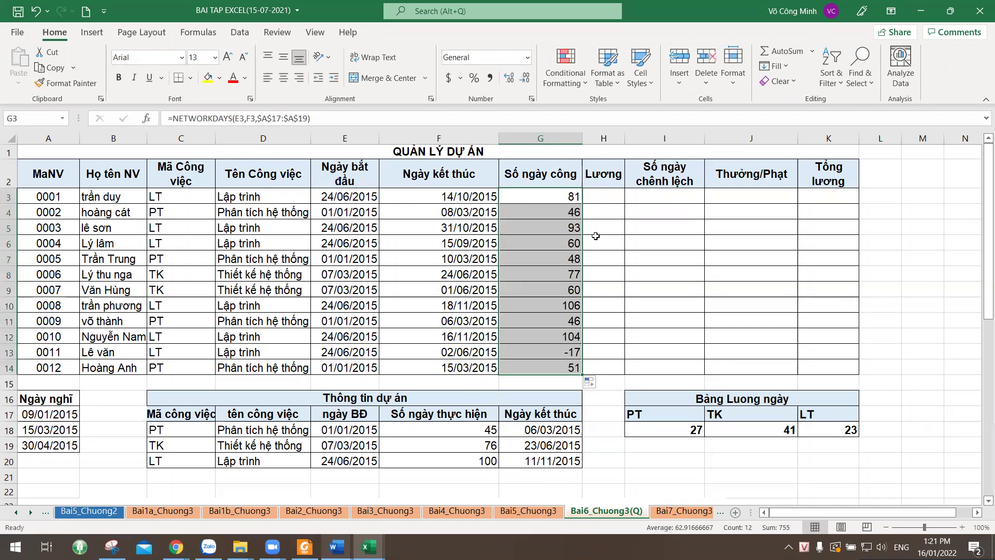
pyautogui.moveTo(582, 138)
pyautogui.mouseDown()
pyautogui.moveTo(565, 138)
pyautogui.moveTo(593, 139)
pyautogui.mouseUp()
pyautogui.click(563, 154)
pyautogui.click(552, 213)
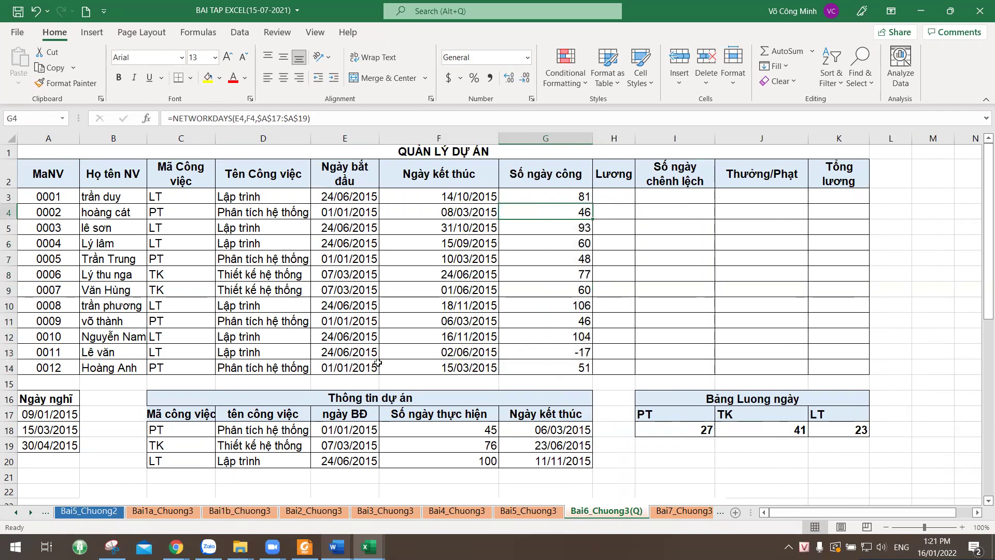
# - Compare the start and end dates in row 13 and change the end date in F13 to 02/09/2015
pyautogui.click(351, 353)
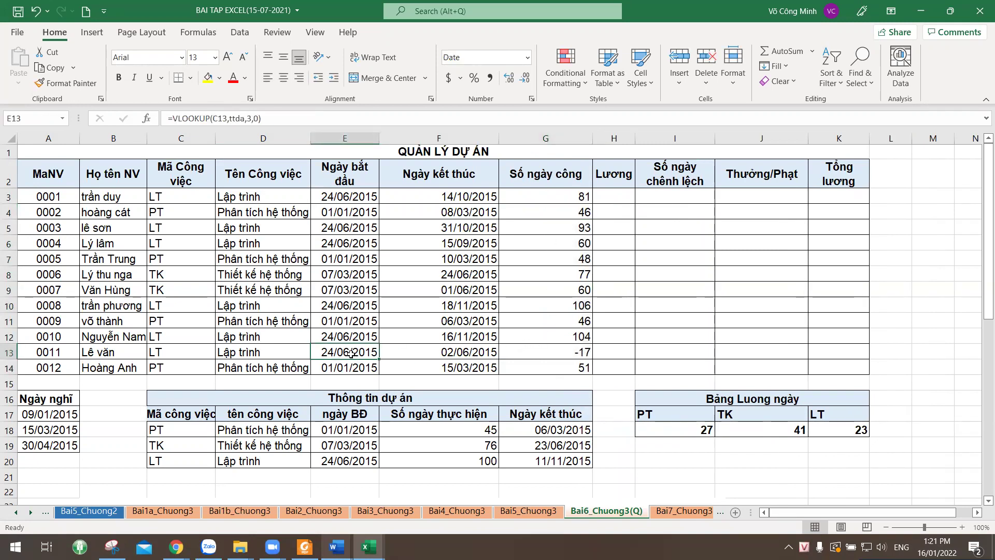
pyautogui.click(471, 351)
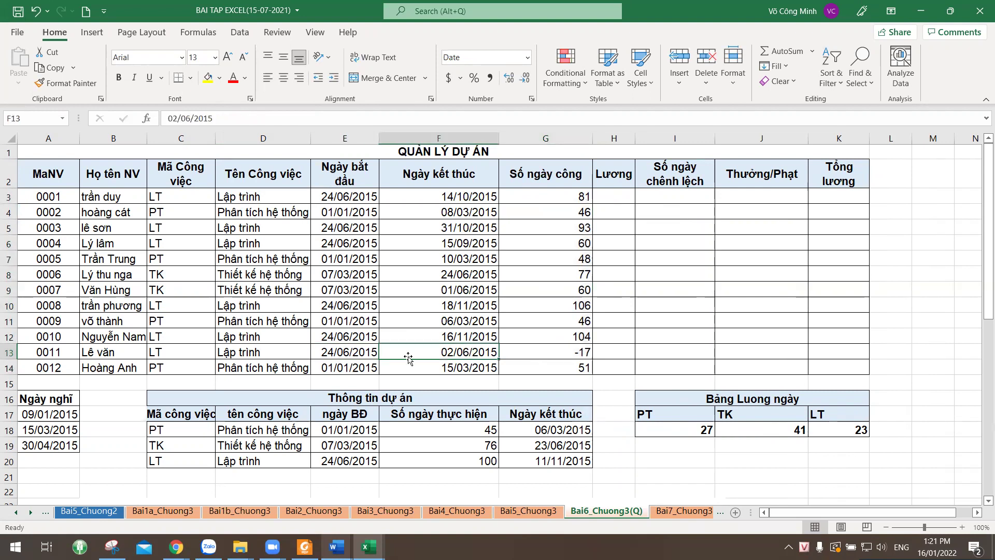
pyautogui.click(330, 358)
pyautogui.click(448, 352)
pyautogui.click(344, 350)
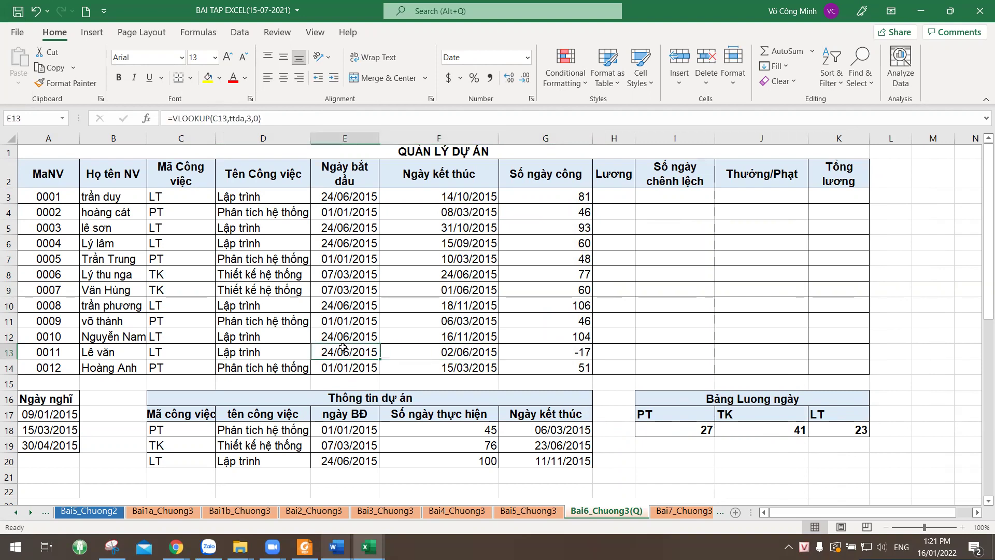
pyautogui.click(440, 351)
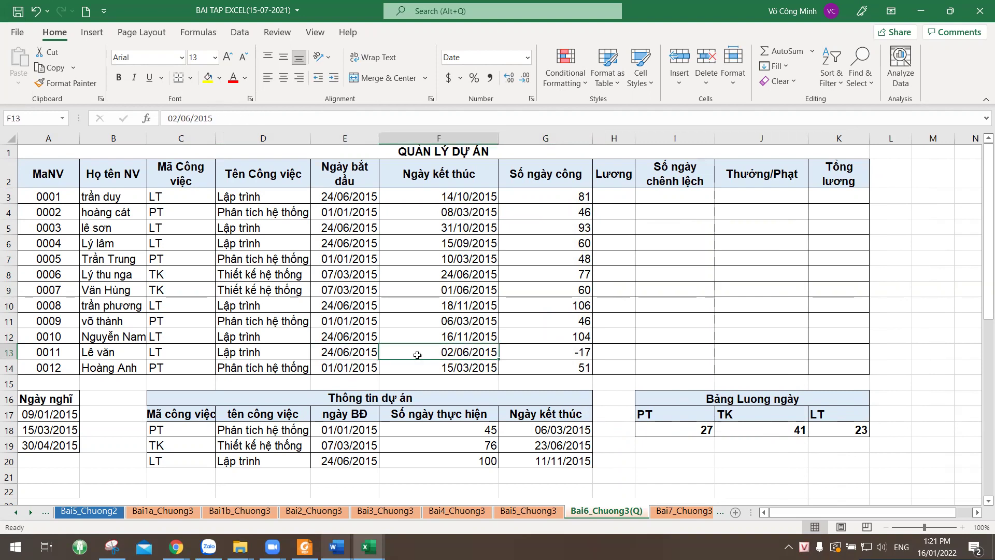
pyautogui.doubleClick(468, 352)
pyautogui.press('BackSpace')
pyautogui.write('9')
pyautogui.press('Return')
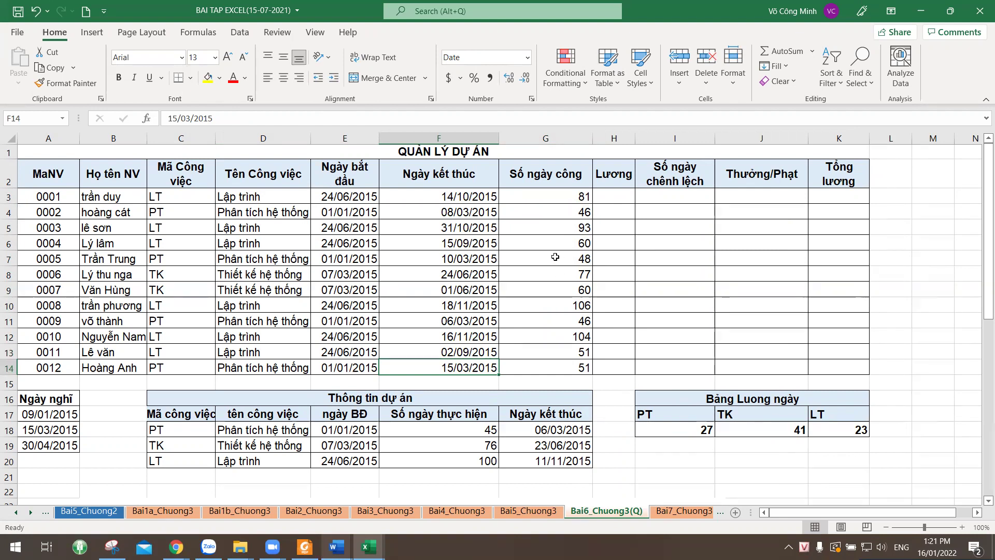
# - Widen the Lương column and review requirement 4 against the job code in C3 and the daily wage table I17:K18
pyautogui.moveTo(635, 142); pyautogui.dragTo(663, 143)
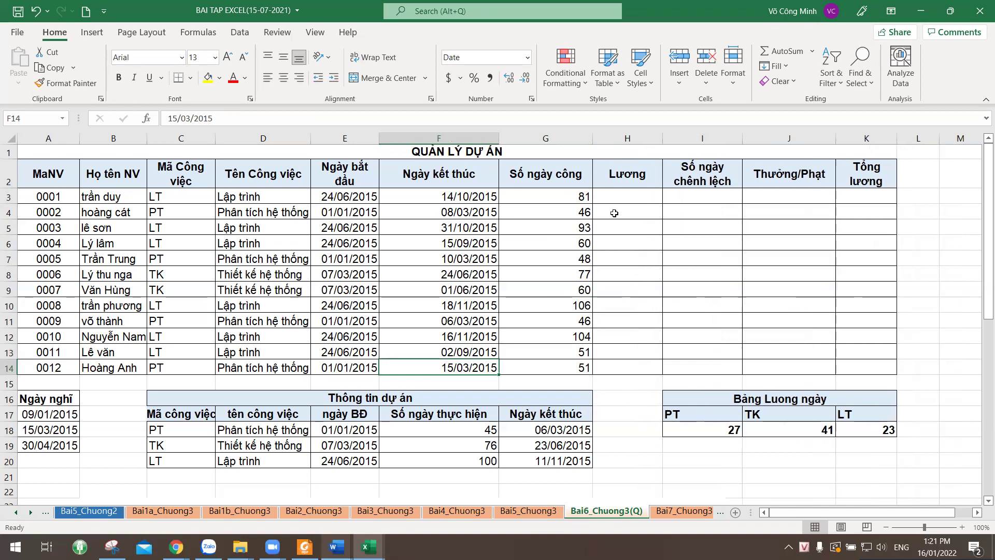
pyautogui.click(617, 196)
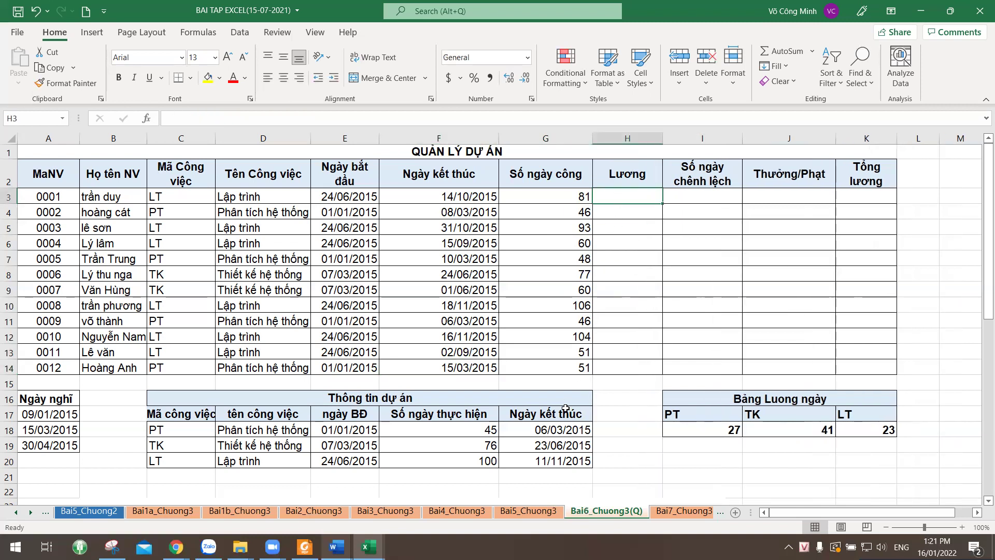
pyautogui.scroll(-7, 565, 408)
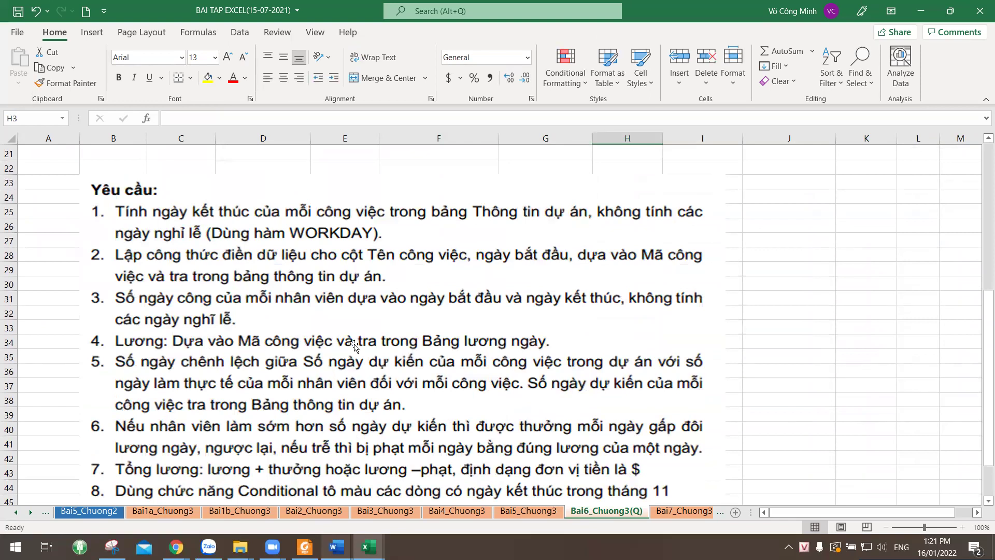
pyautogui.scroll(7, 665, 292)
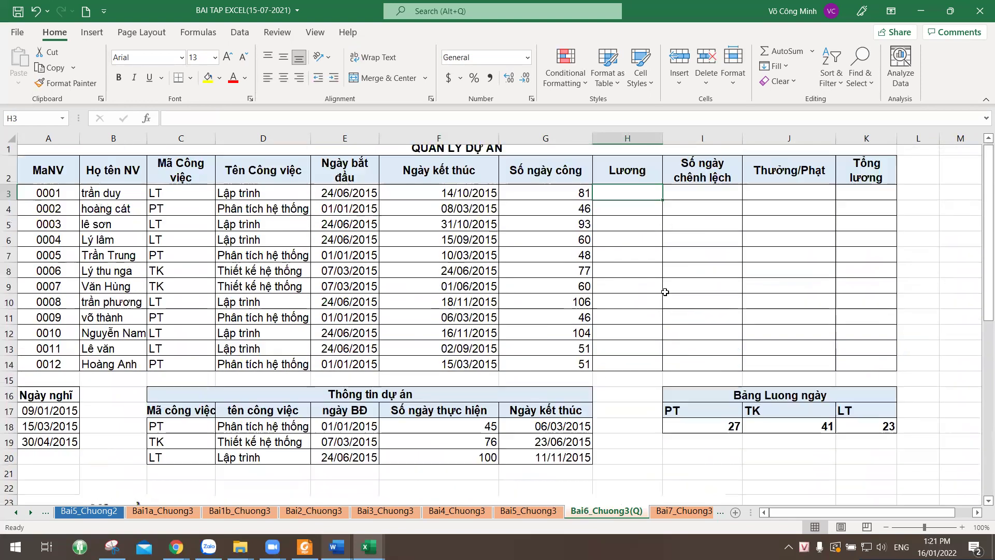
pyautogui.click(174, 195)
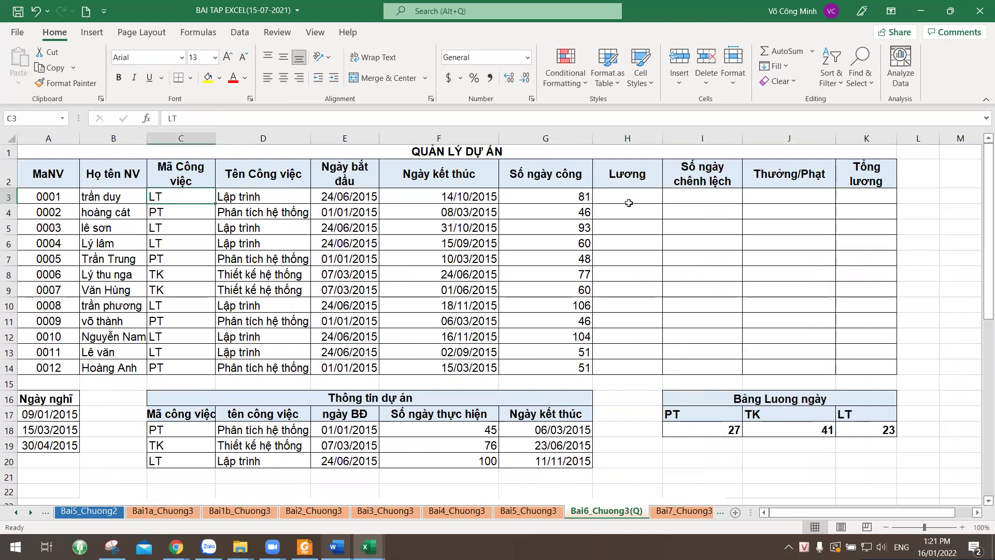
pyautogui.click(612, 202)
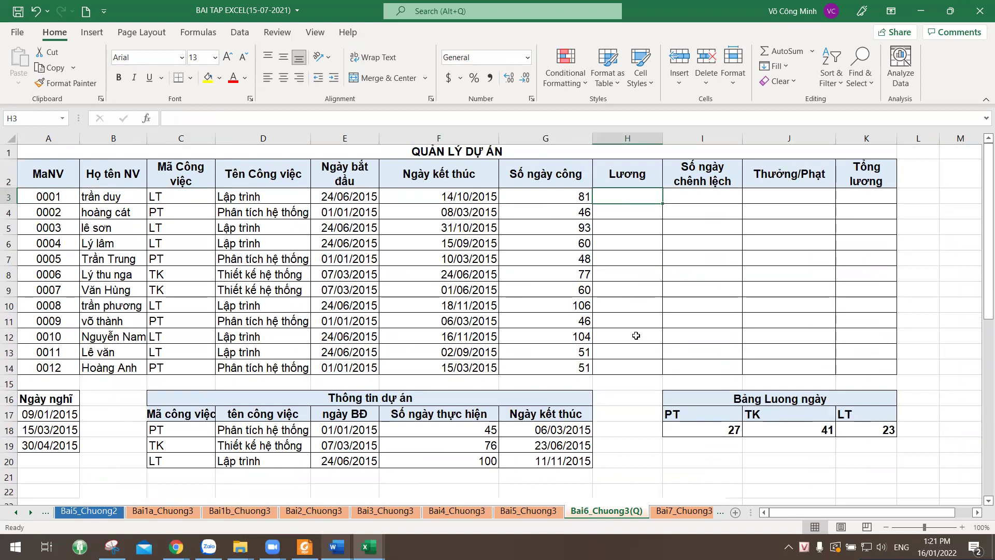
pyautogui.click(175, 195)
pyautogui.moveTo(700, 418); pyautogui.dragTo(862, 428)
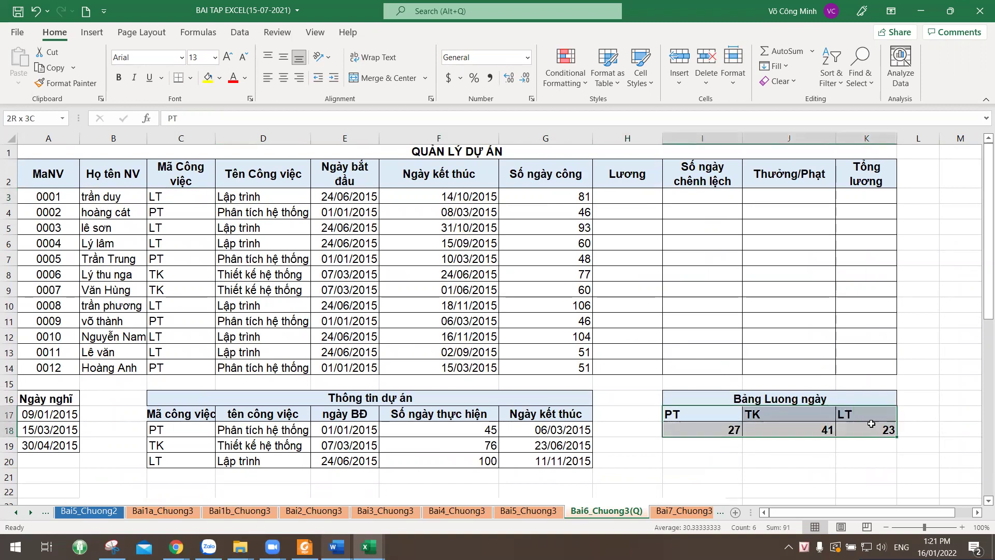
pyautogui.click(633, 200)
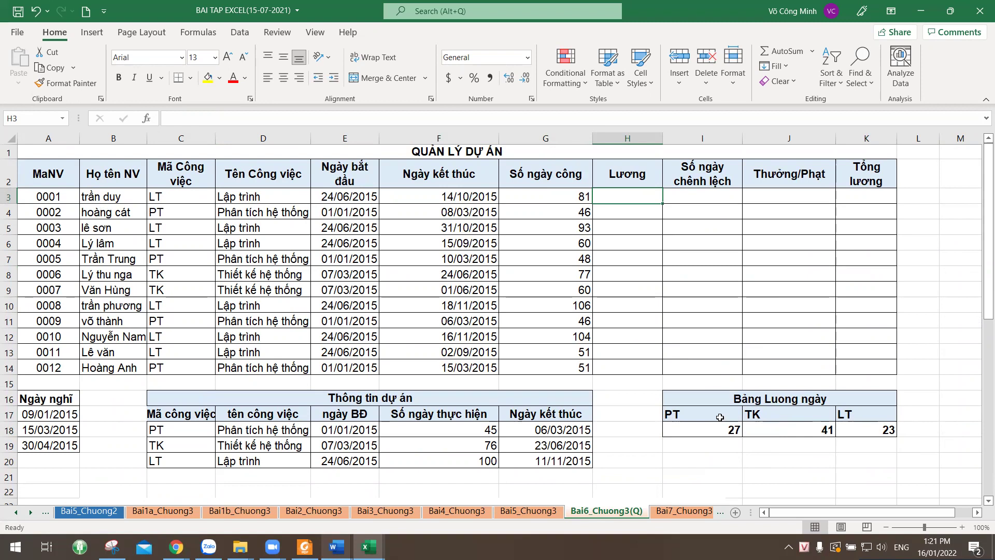
# - Label the daily wage table's rows with "Ma CV" in H17 and "Luong/ngay" in H18
pyautogui.click(697, 415)
pyautogui.click(626, 417)
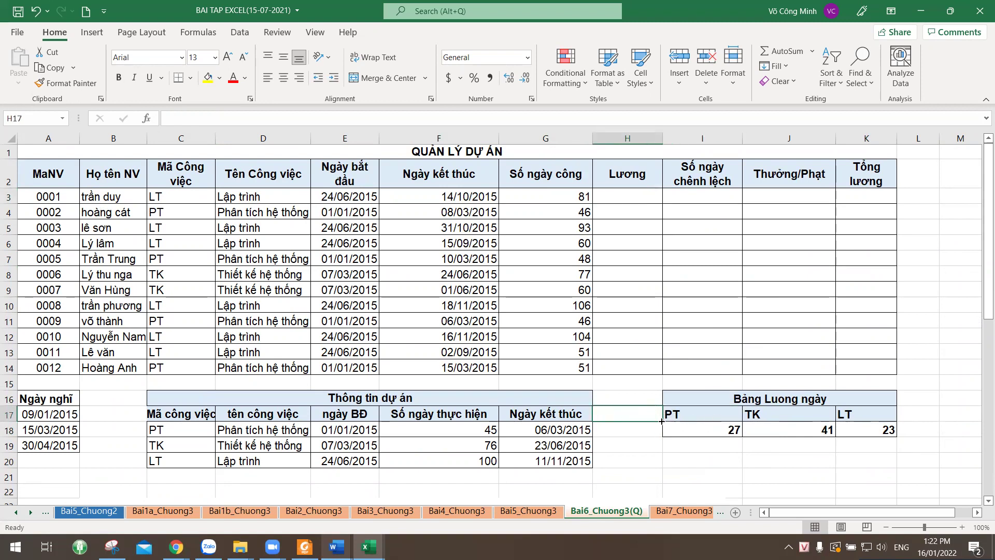
pyautogui.write('Ma')
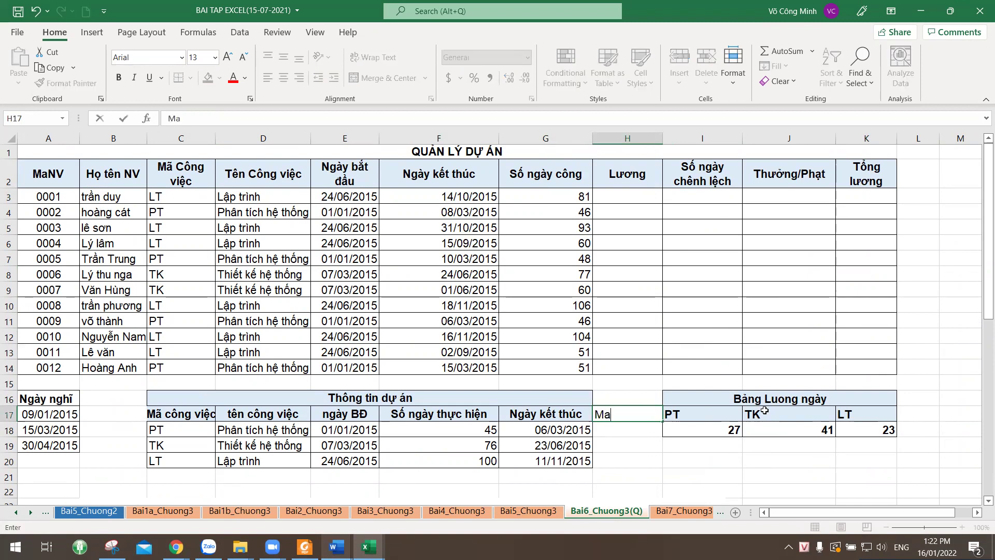
pyautogui.write(' CV')
pyautogui.press('Return')
pyautogui.write('Luong/t')
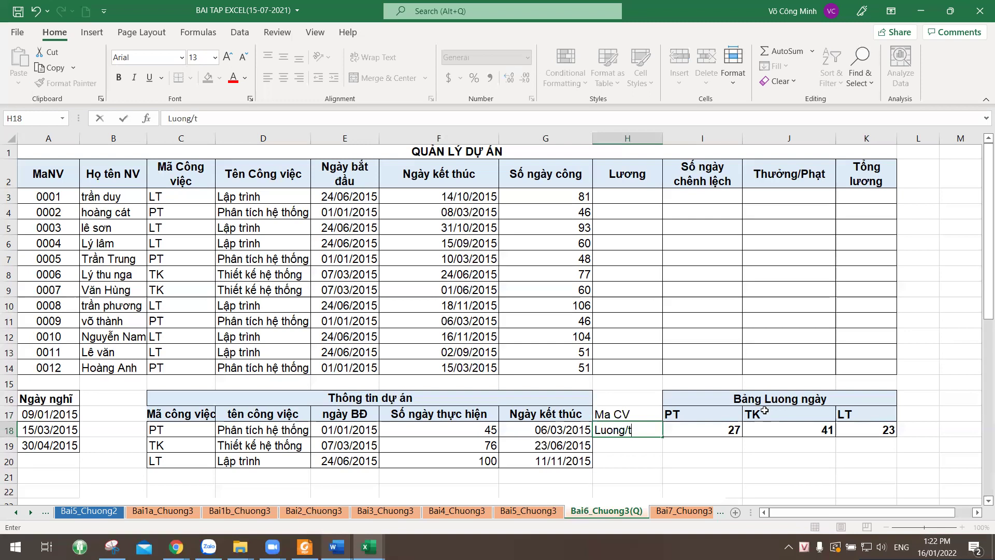
pyautogui.write('ngay')
pyautogui.press('Return')
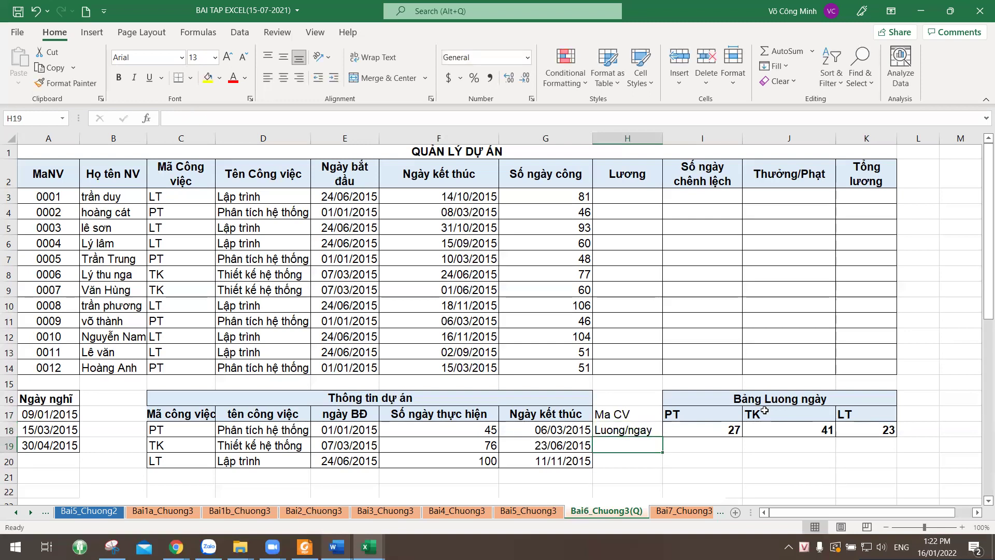
# - Look up the daily wage in H3 with =HLOOKUP(C3,$I$17:$K$18,2,0) and copy the formula down through H14
pyautogui.click(700, 403)
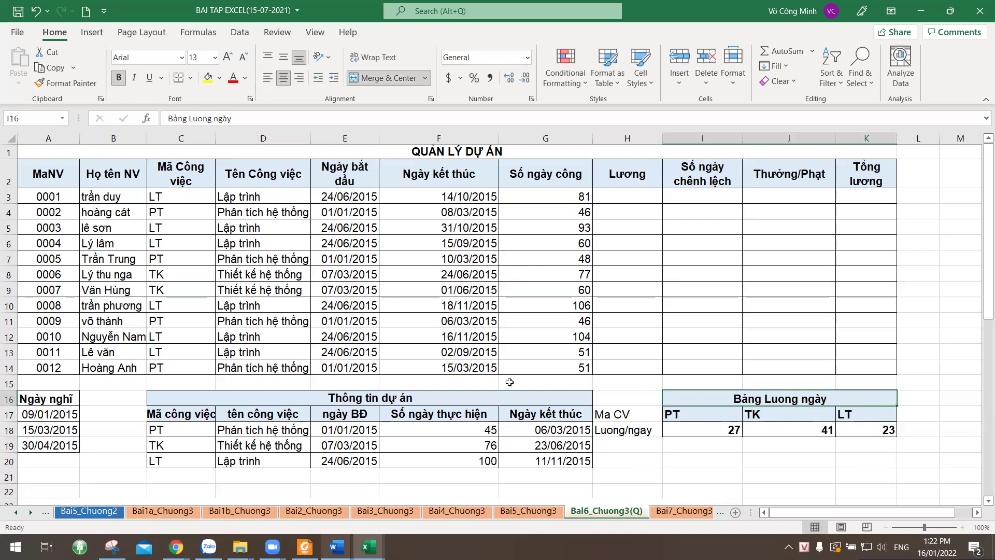
pyautogui.moveTo(687, 413); pyautogui.dragTo(860, 430)
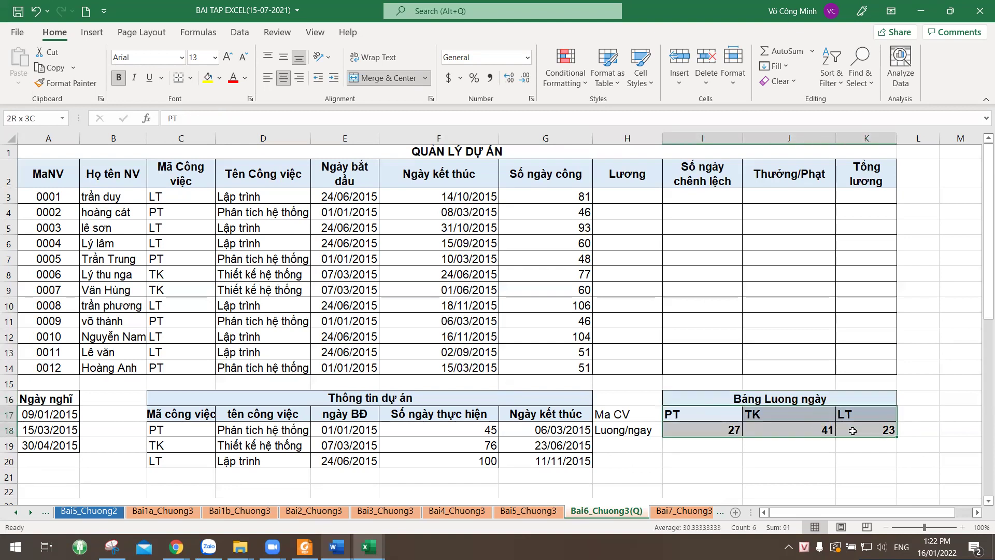
pyautogui.click(694, 426)
pyautogui.click(620, 197)
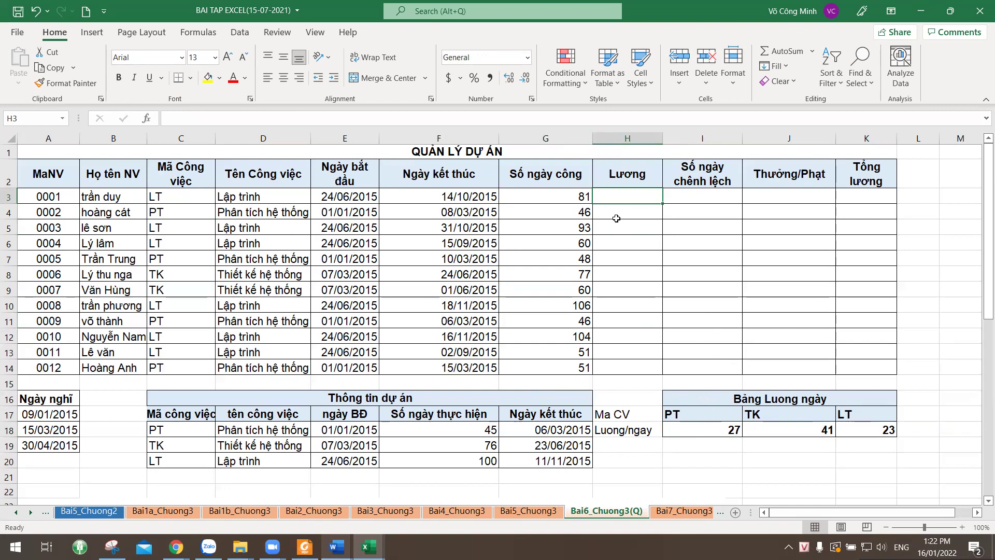
pyautogui.write('=')
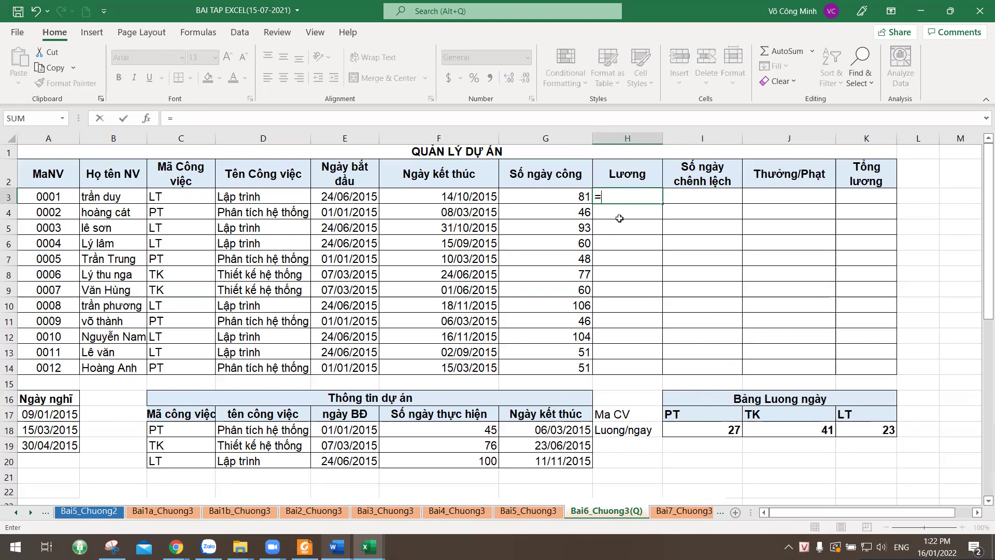
pyautogui.write('hloo')
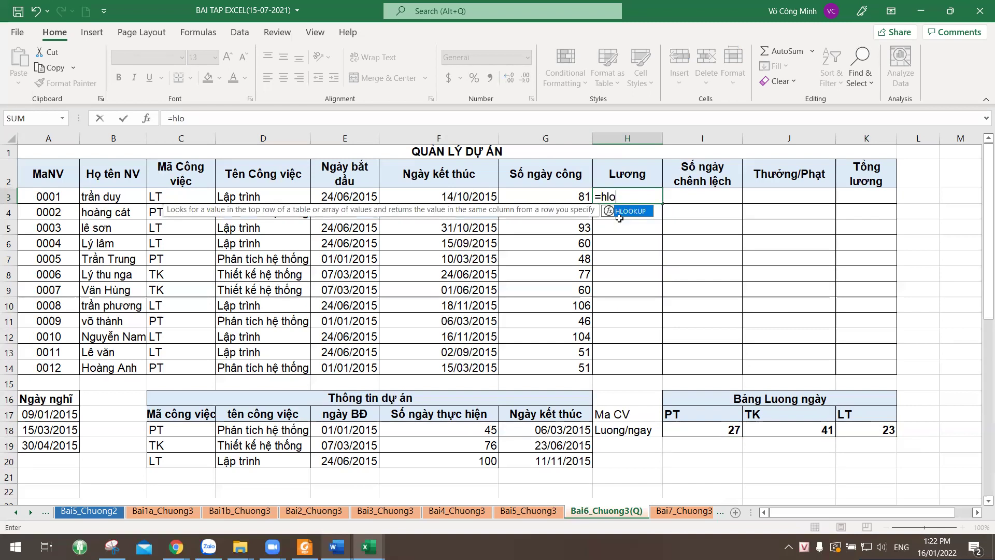
pyautogui.press('Tab')
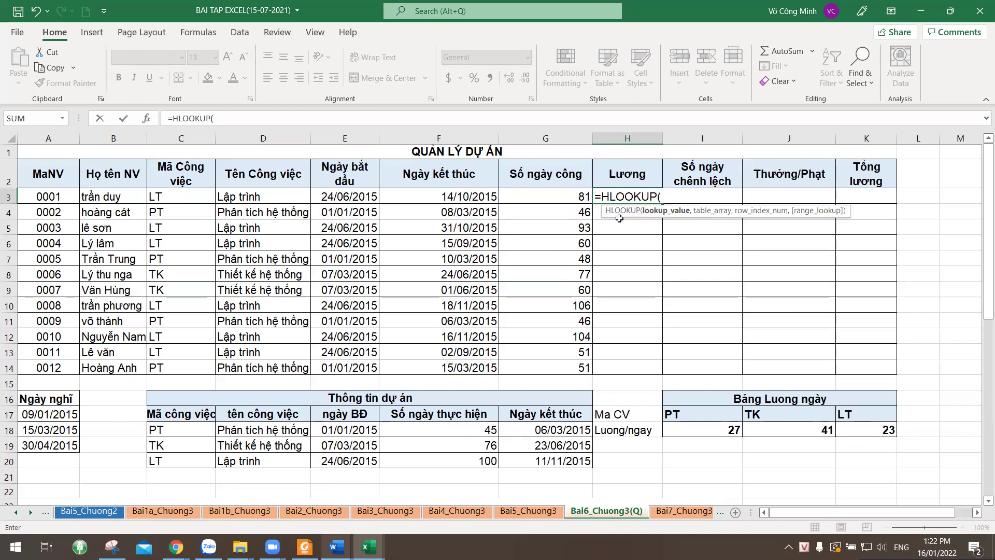
pyautogui.click(189, 195)
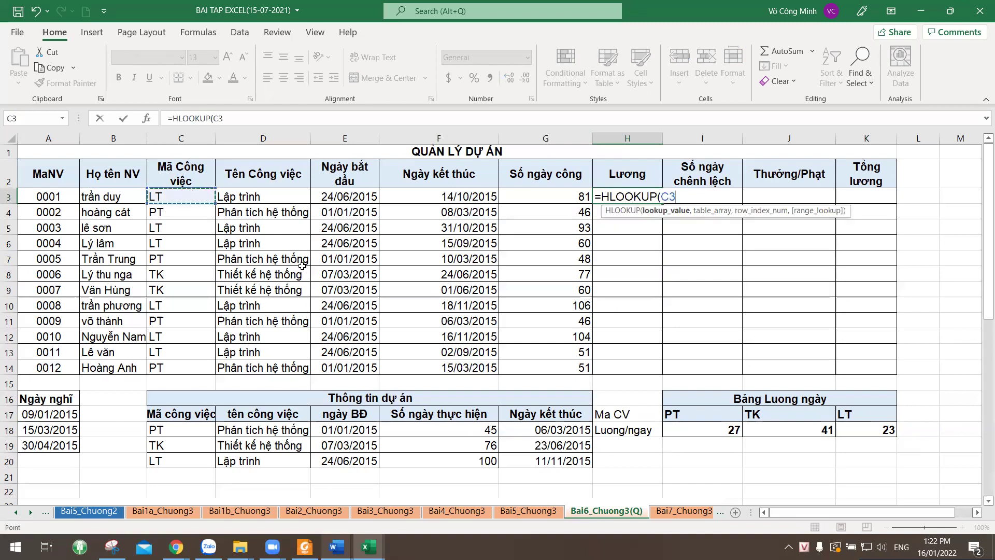
pyautogui.write(',')
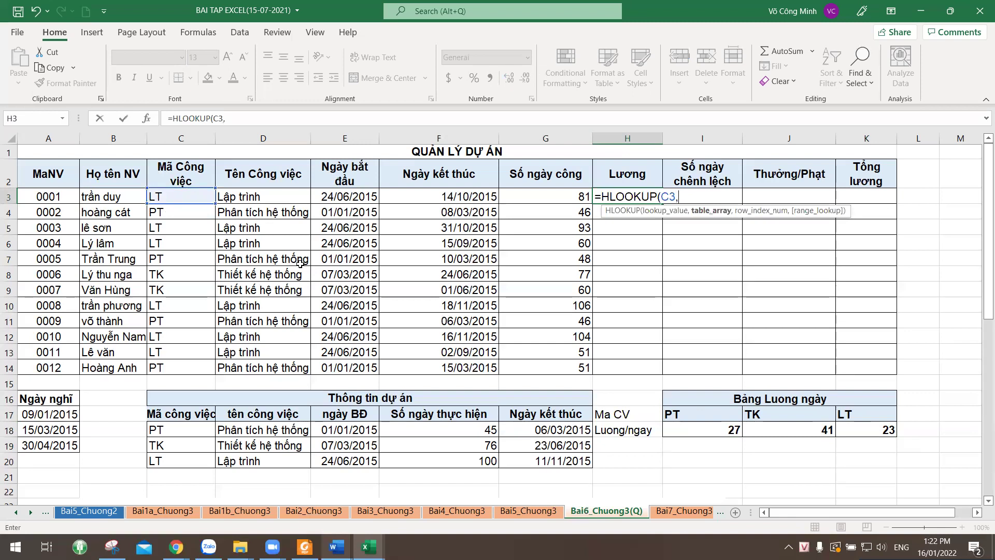
pyautogui.moveTo(677, 416); pyautogui.dragTo(847, 431)
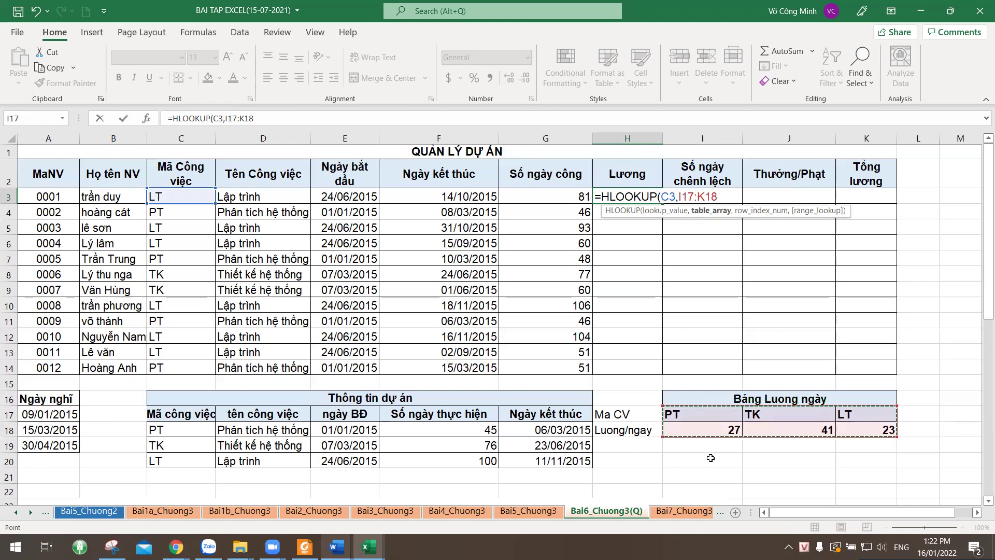
pyautogui.press('F4')
pyautogui.write(',2,0')
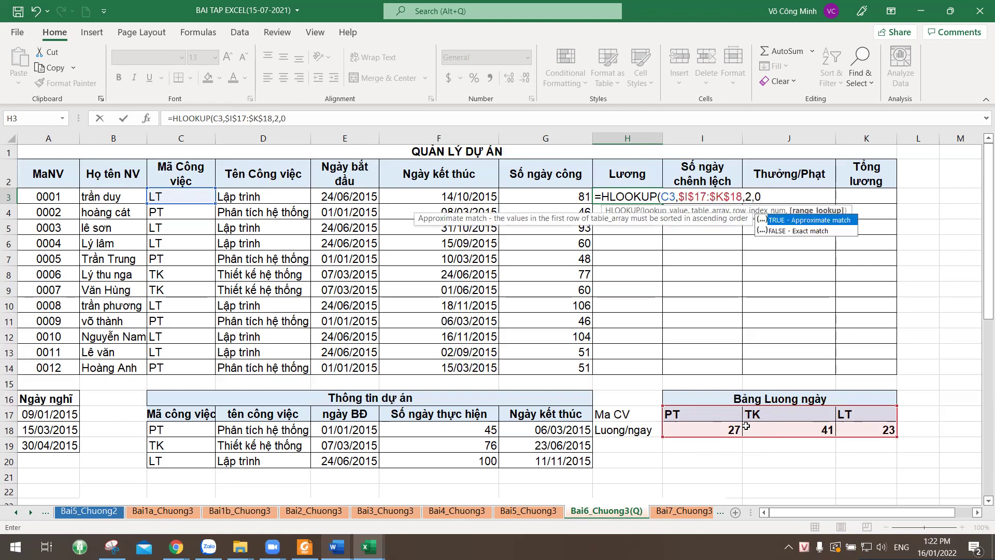
pyautogui.write(')')
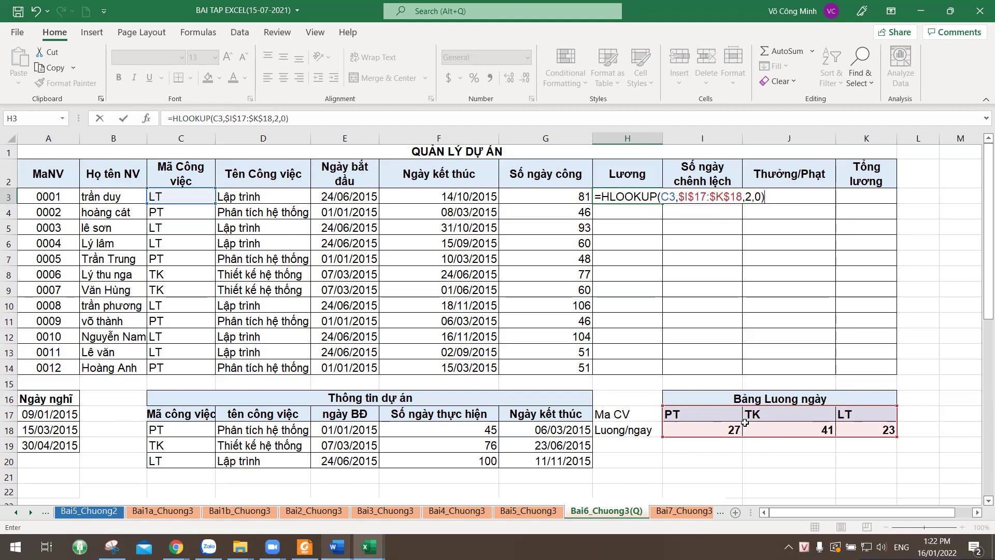
pyautogui.press('Return')
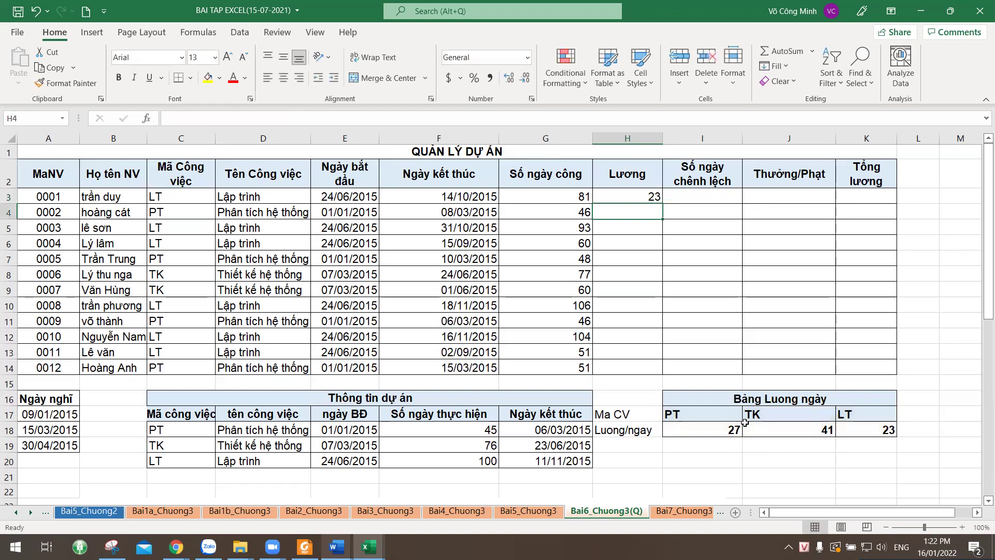
pyautogui.click(656, 200)
pyautogui.moveTo(663, 203); pyautogui.dragTo(663, 374)
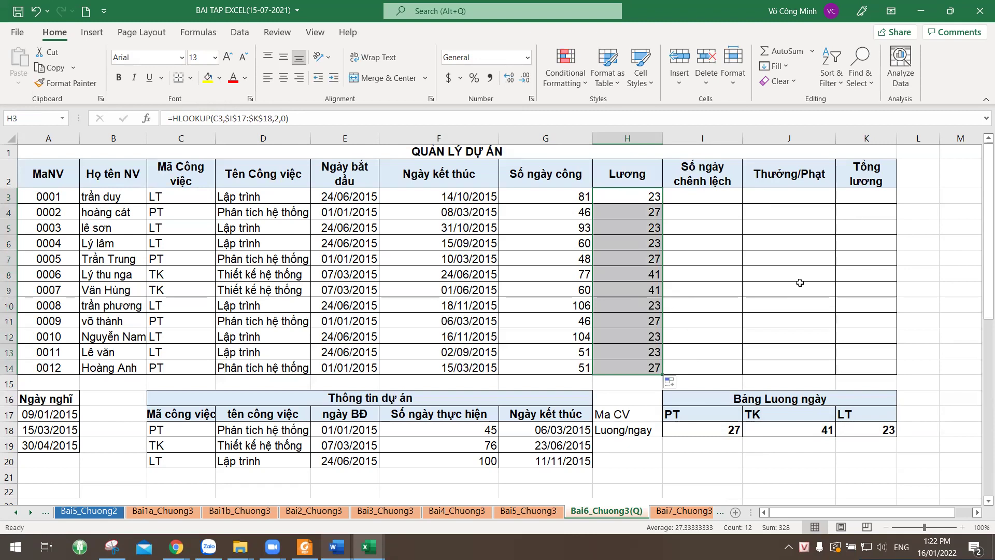
# - Examine the start dates, planned durations and end dates of the PT, TK and LT jobs in the Thông tin dự án table
pyautogui.click(707, 196)
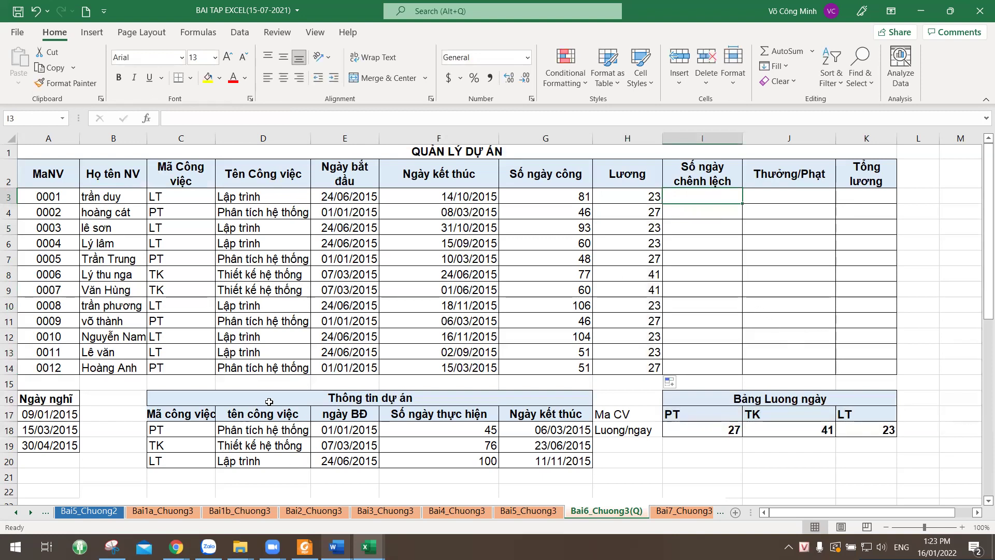
pyautogui.click(362, 398)
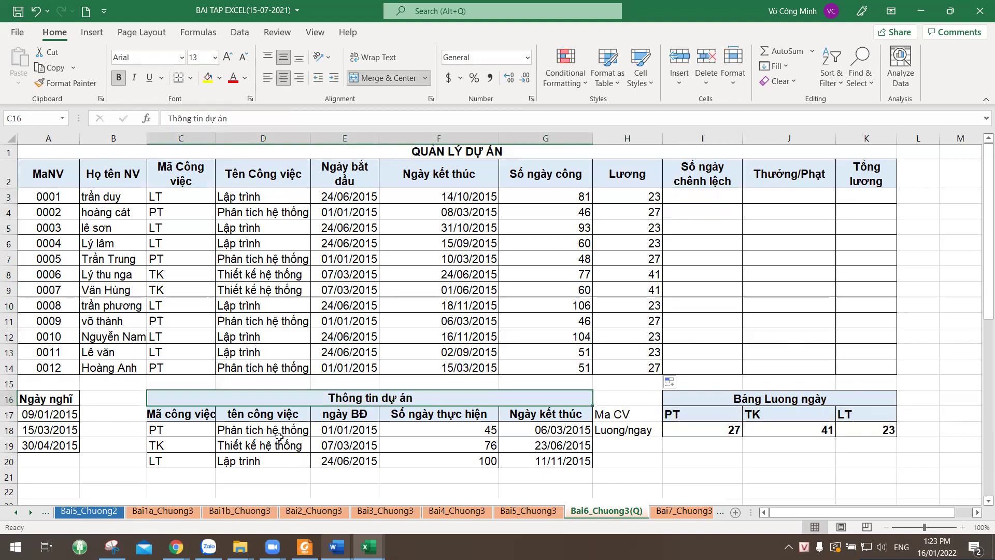
pyautogui.click(346, 430)
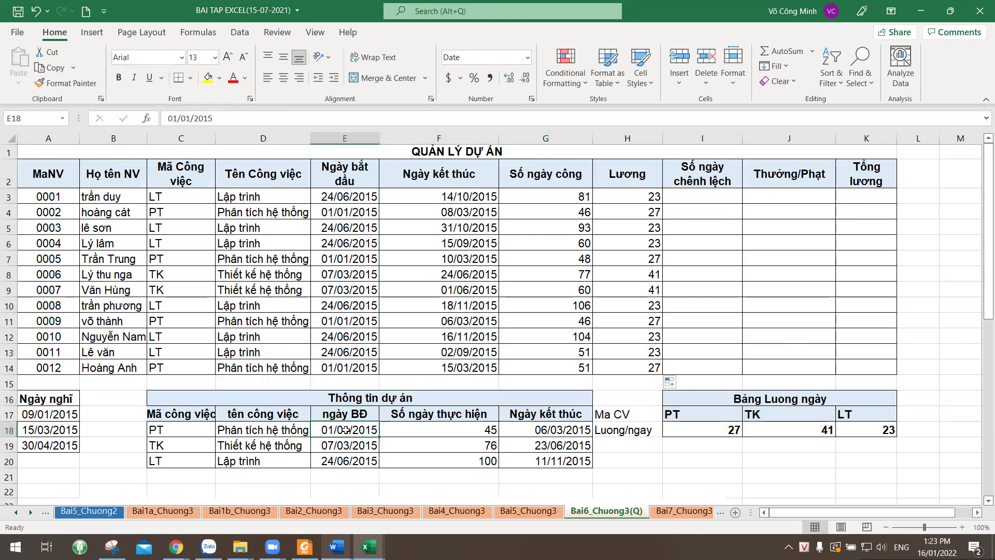
pyautogui.click(489, 430)
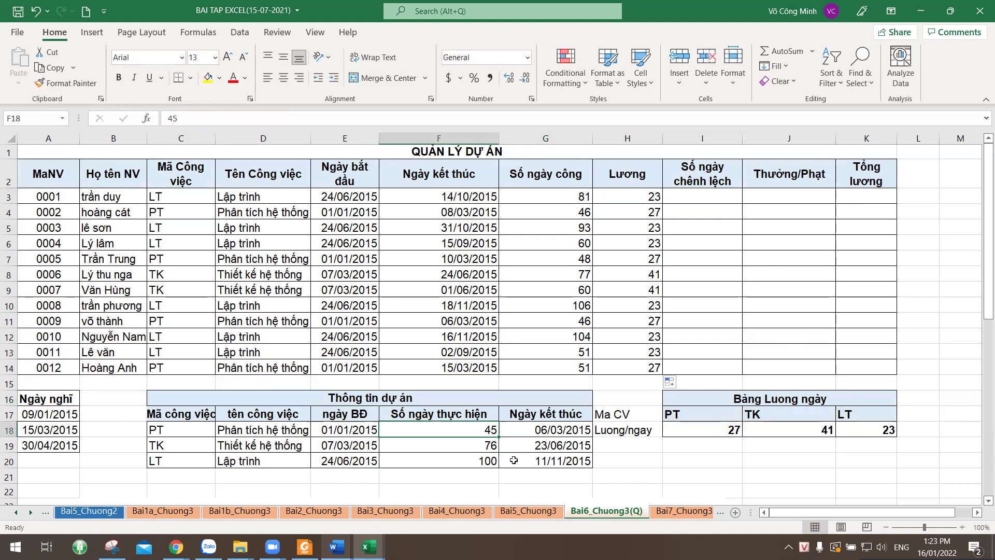
pyautogui.click(541, 430)
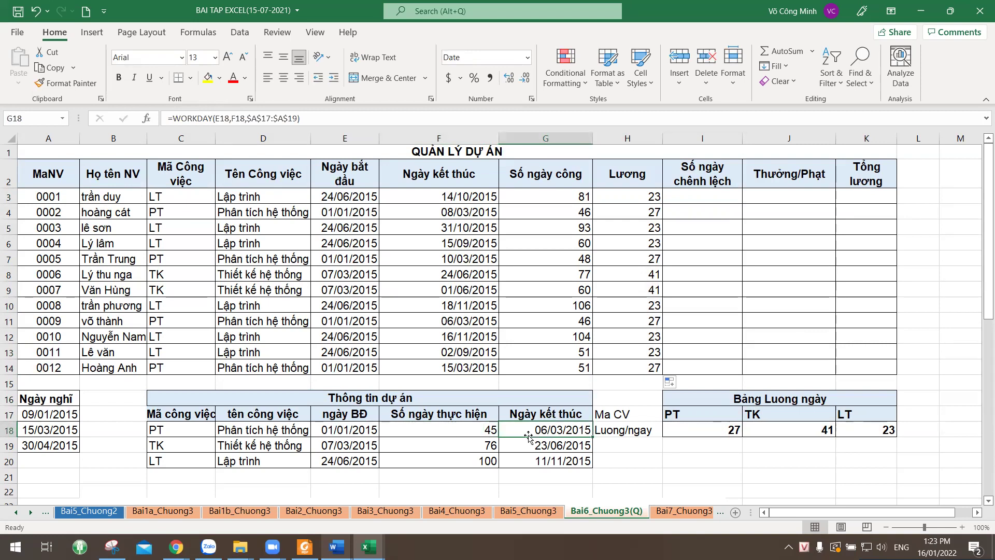
pyautogui.click(190, 444)
pyautogui.click(461, 444)
pyautogui.click(501, 459)
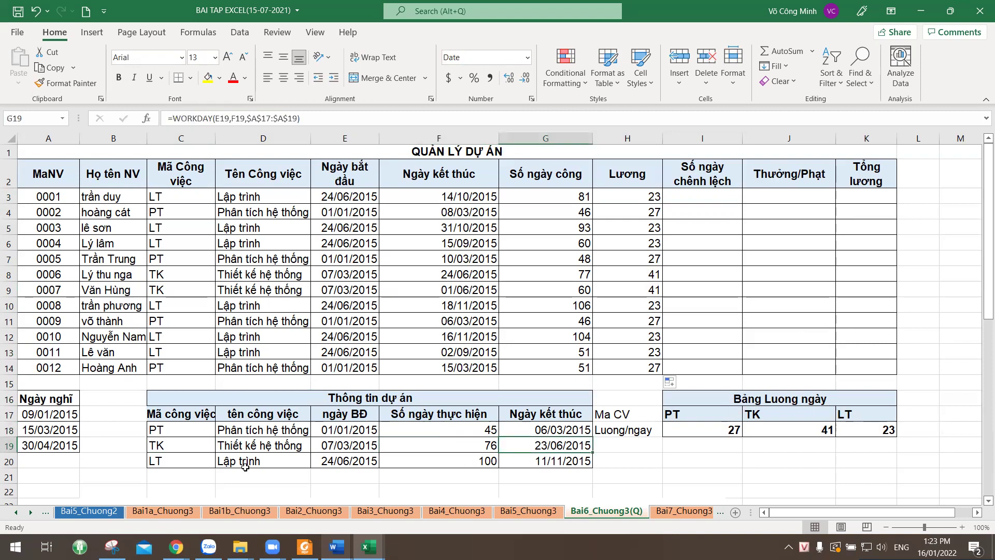
pyautogui.click(204, 466)
pyautogui.click(470, 456)
pyautogui.click(500, 460)
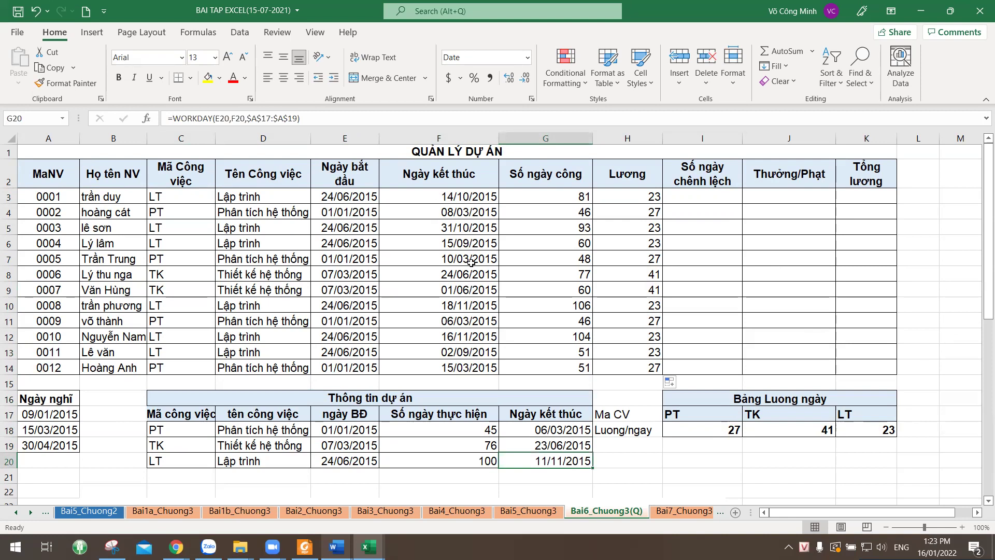
# - Extend the end-date header in F2 to read "Ngày kết thúc TT"
pyautogui.click(466, 184)
pyautogui.press('F2')
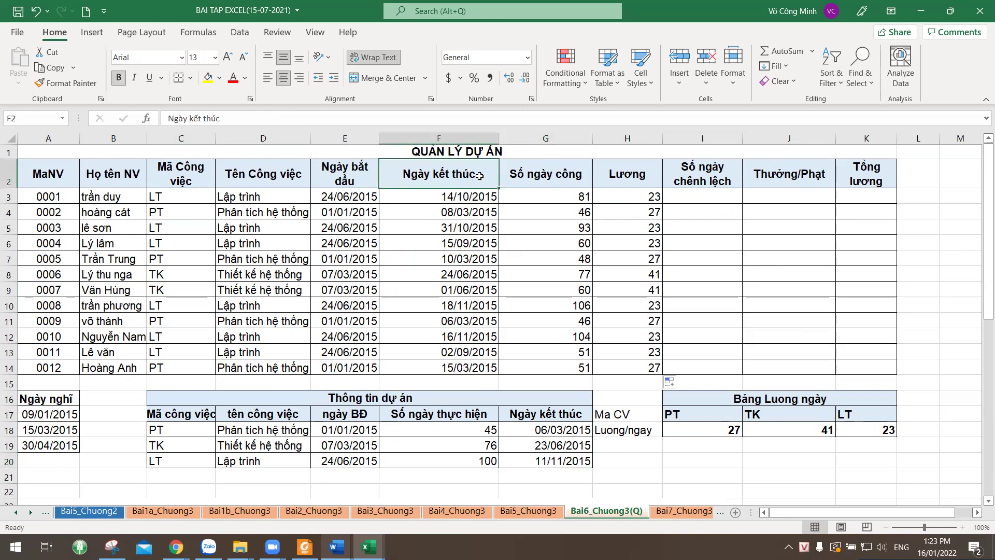
pyautogui.write('TT')
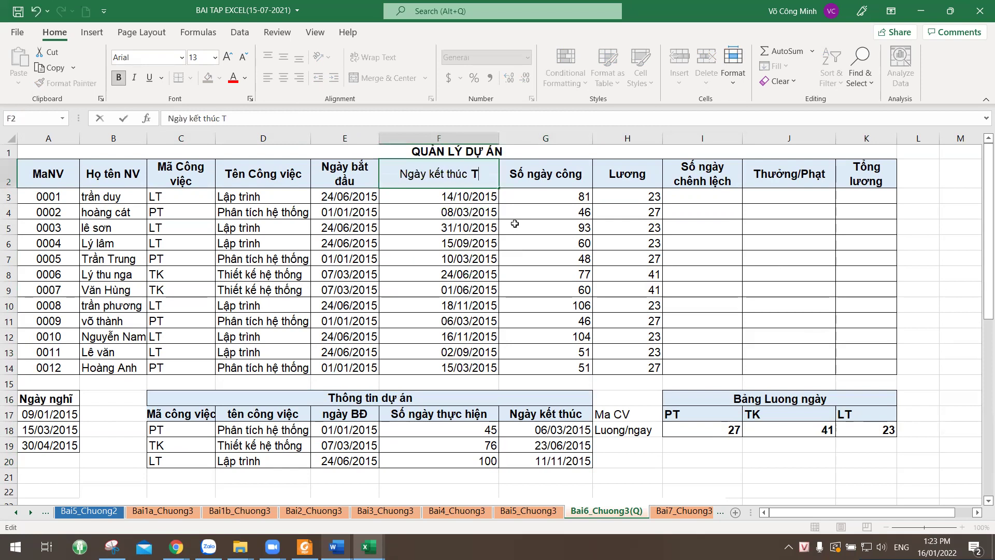
pyautogui.press('Return')
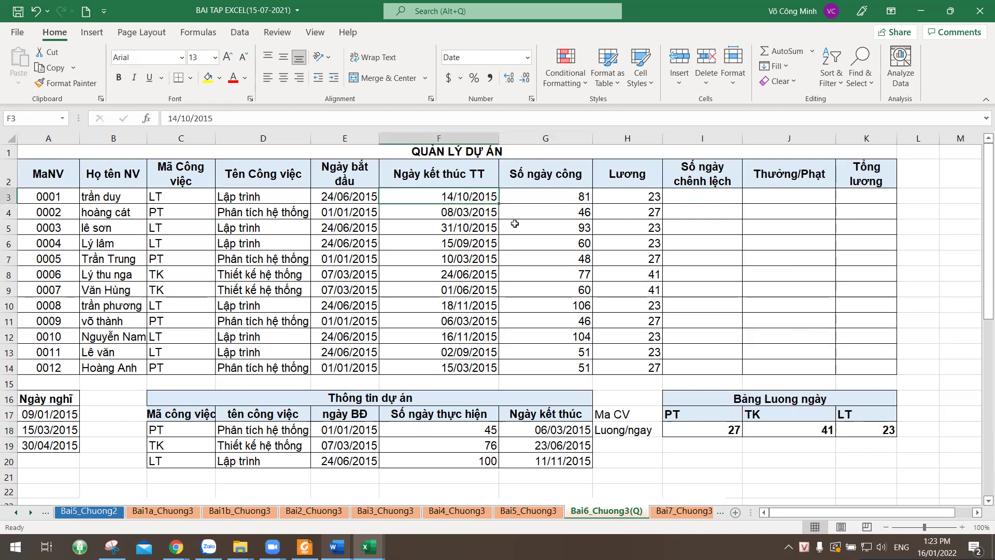
# - Read requirement 5 on the day difference and enter the note "KTKH-KTTT" in I3
pyautogui.click(688, 198)
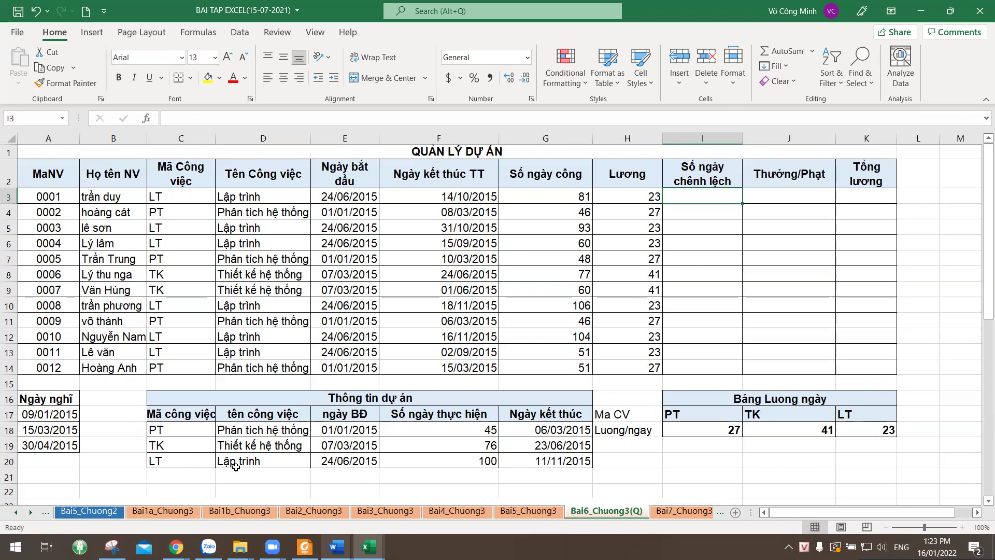
pyautogui.click(563, 462)
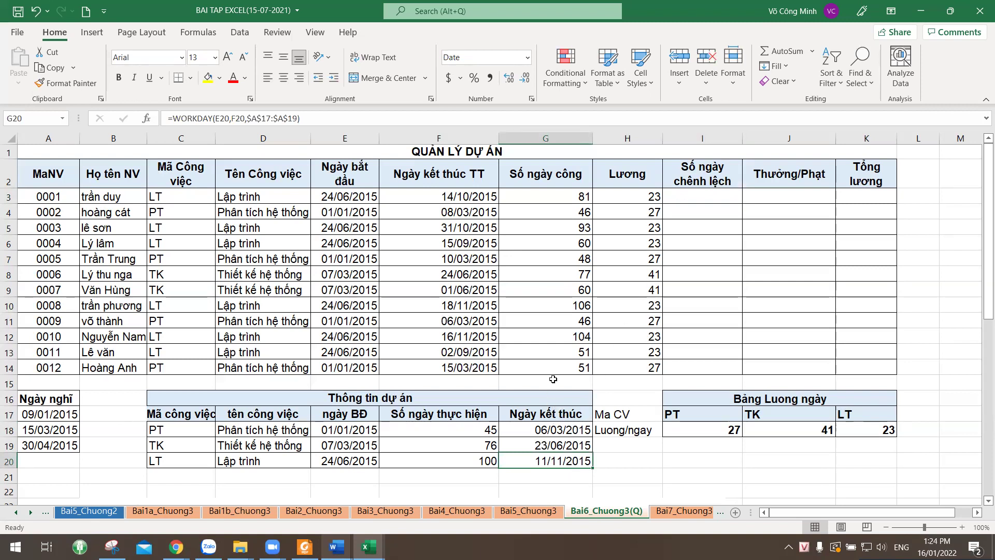
pyautogui.click(720, 196)
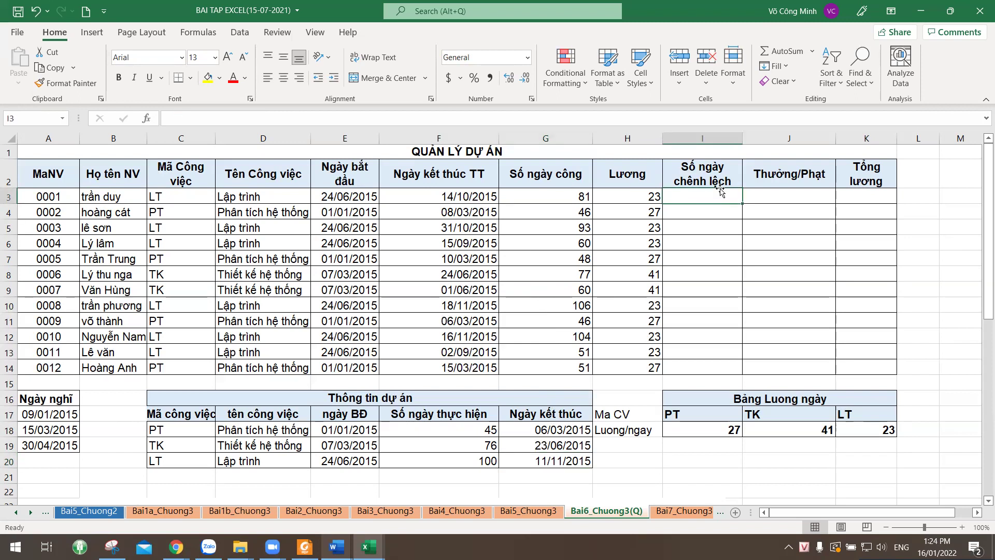
pyautogui.scroll(-3, 467, 486)
pyautogui.scroll(-3, 466, 485)
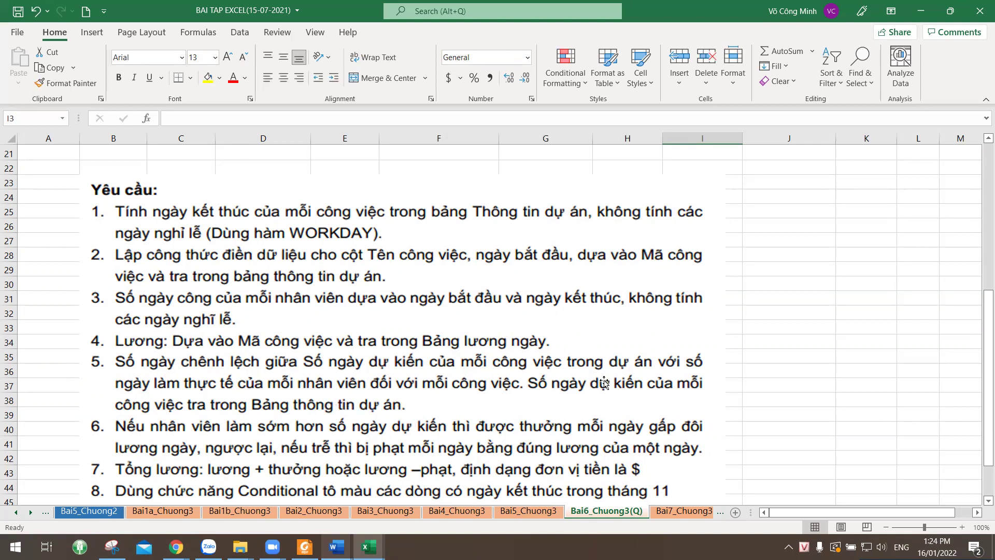
pyautogui.scroll(7, 607, 383)
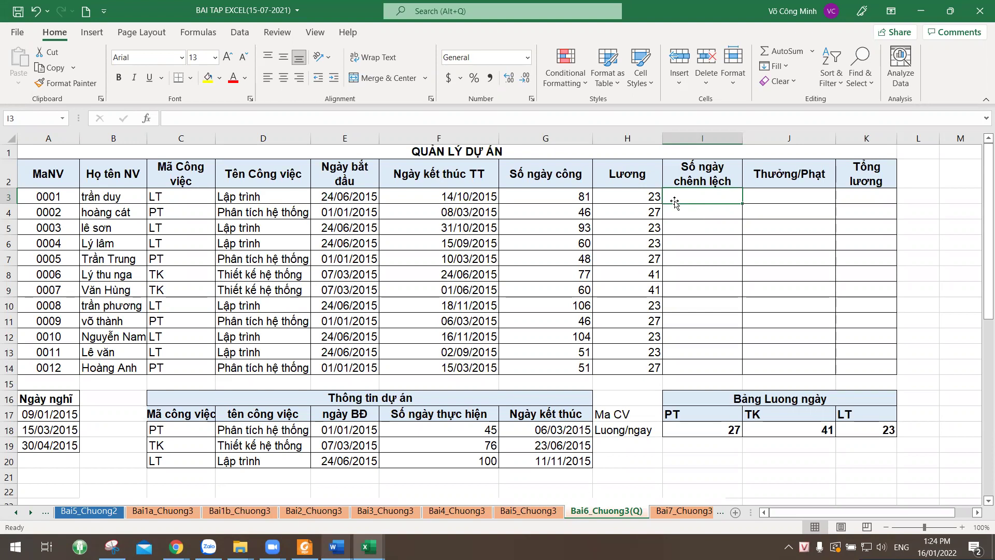
pyautogui.write('k')
pyautogui.press('BackSpace')
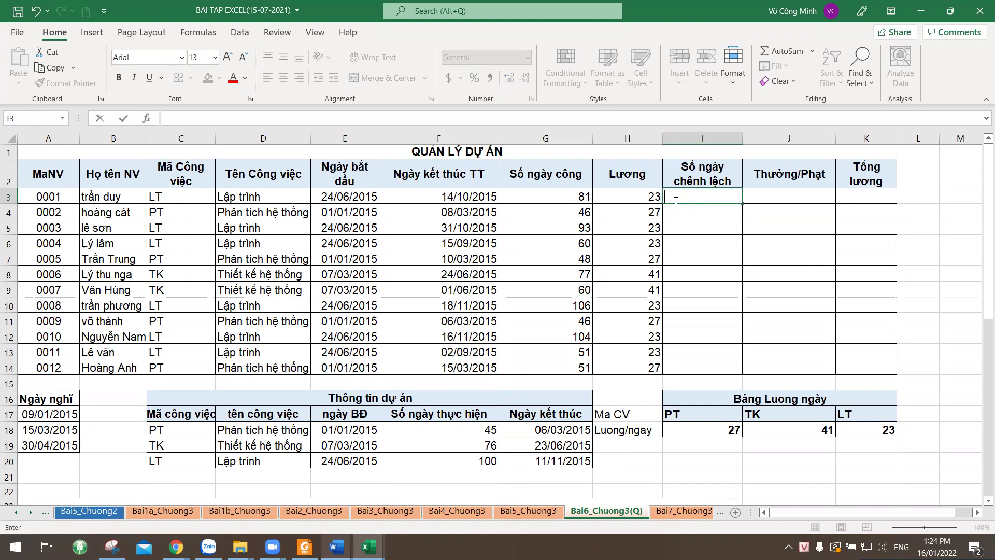
pyautogui.write('KTKH-KTTT')
pyautogui.press('Return')
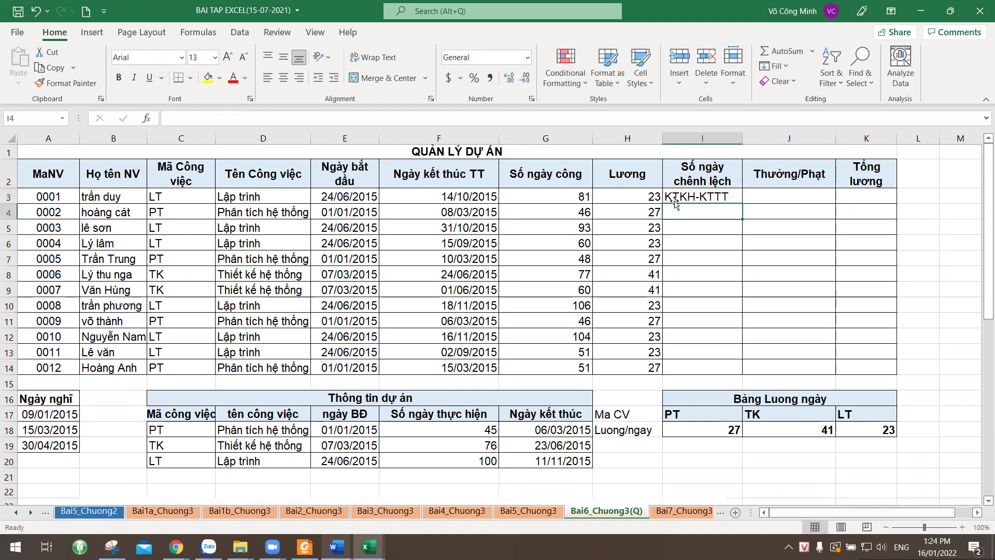
# - Compare the note in I3 with the actual end date in F3, the planned end dates in G18:G20 and the job code in C3
pyautogui.click(693, 199)
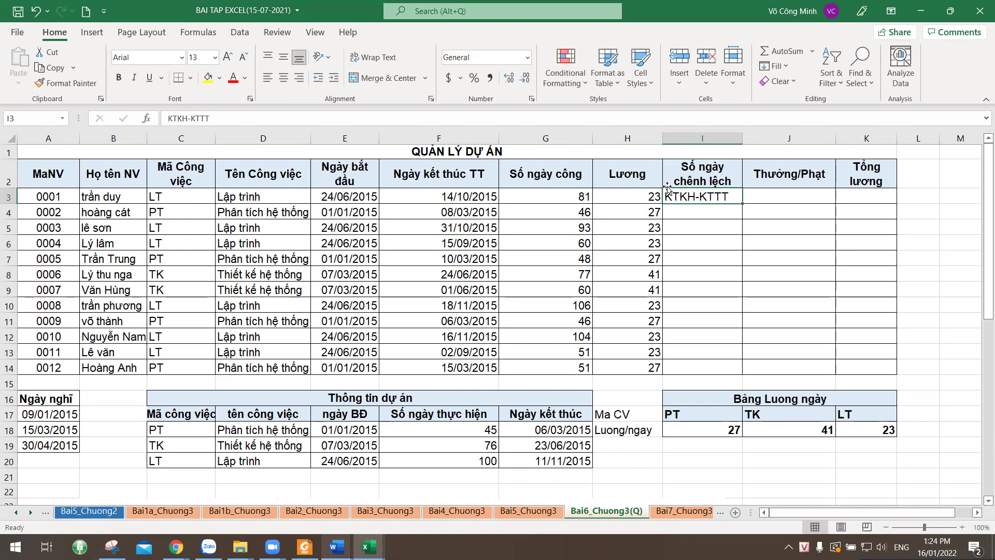
pyautogui.click(438, 199)
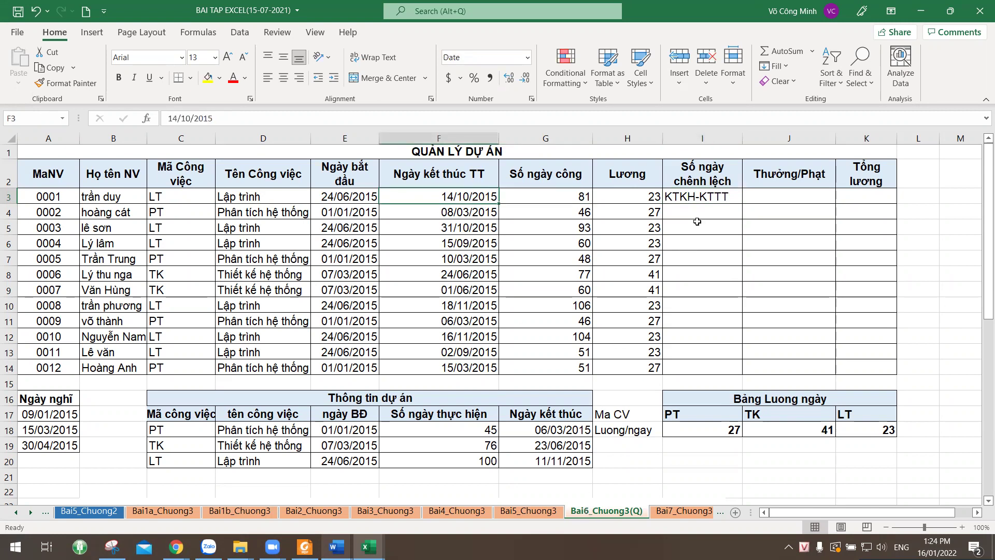
pyautogui.click(700, 194)
pyautogui.click(571, 459)
pyautogui.click(564, 442)
pyautogui.click(558, 431)
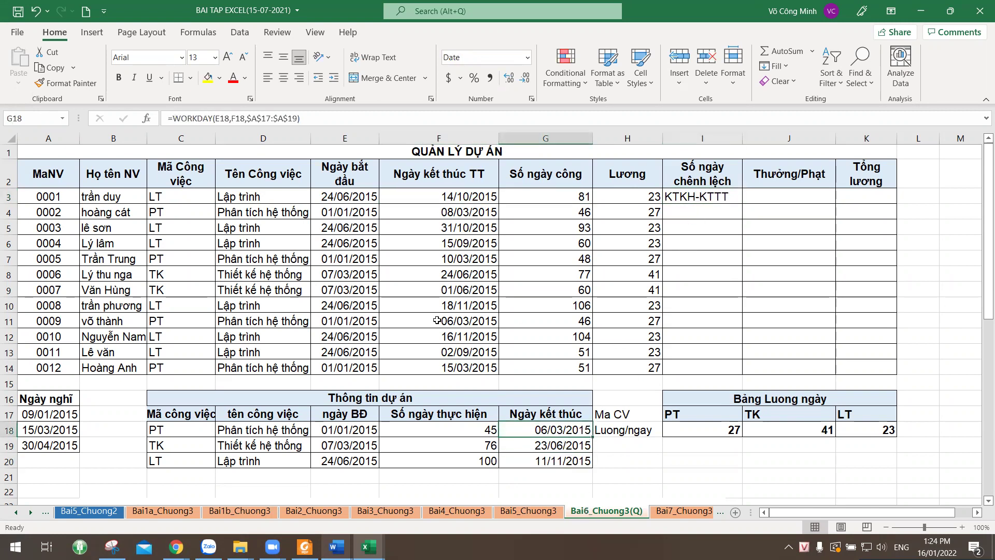
pyautogui.click(184, 201)
pyautogui.click(691, 193)
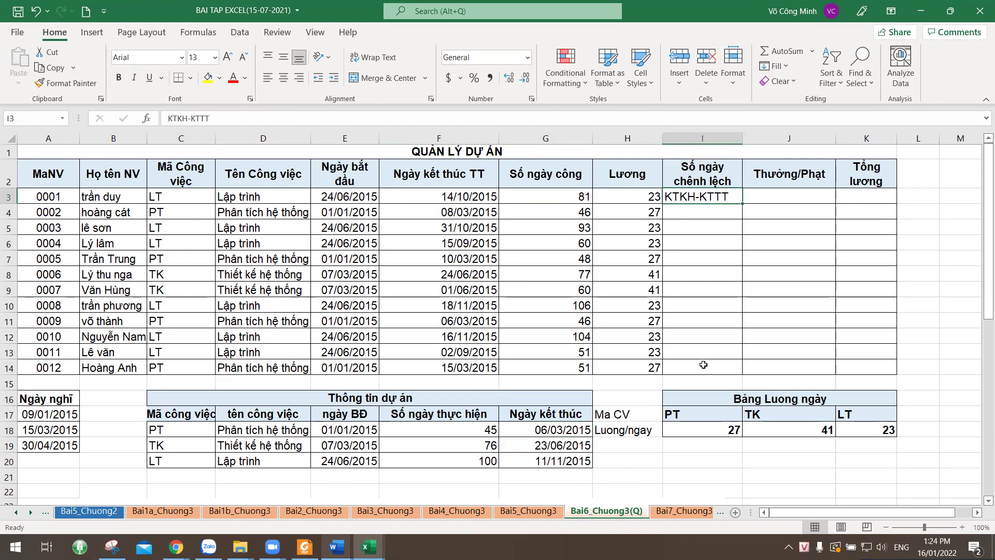
pyautogui.click(163, 197)
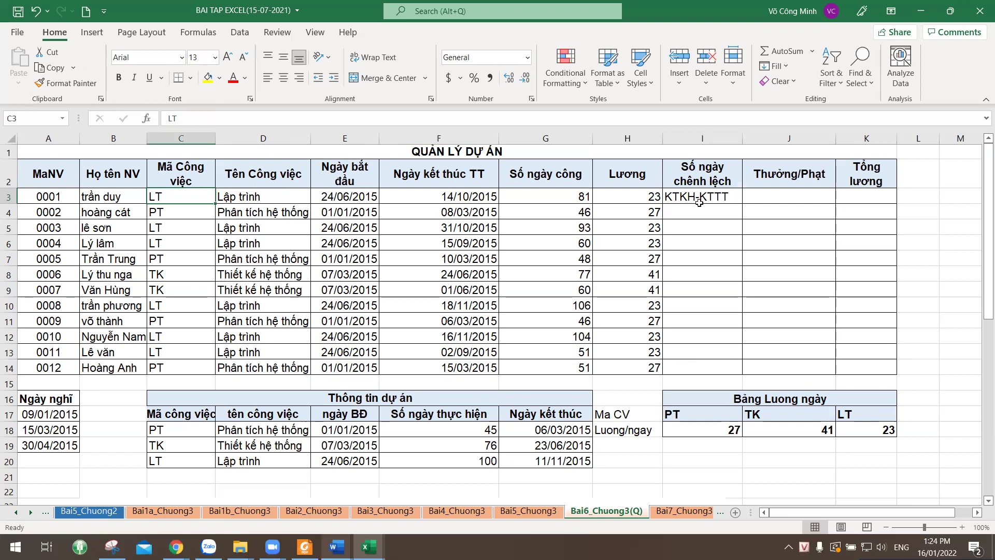
# - Replace the KTKH part of the note in I3 with the planned end-date lookup =VLOOKUP(C3,ttda,5,0)
pyautogui.click(206, 213)
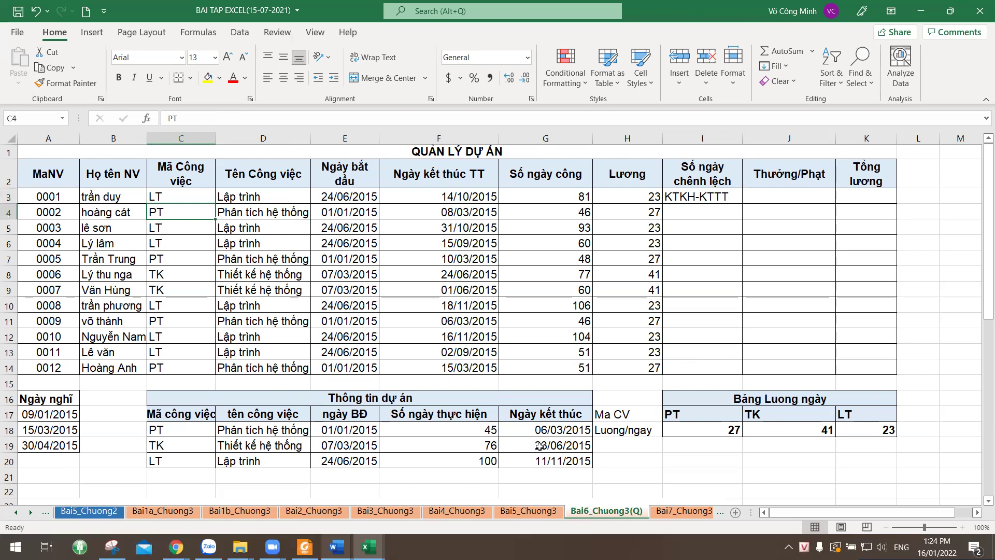
pyautogui.click(692, 197)
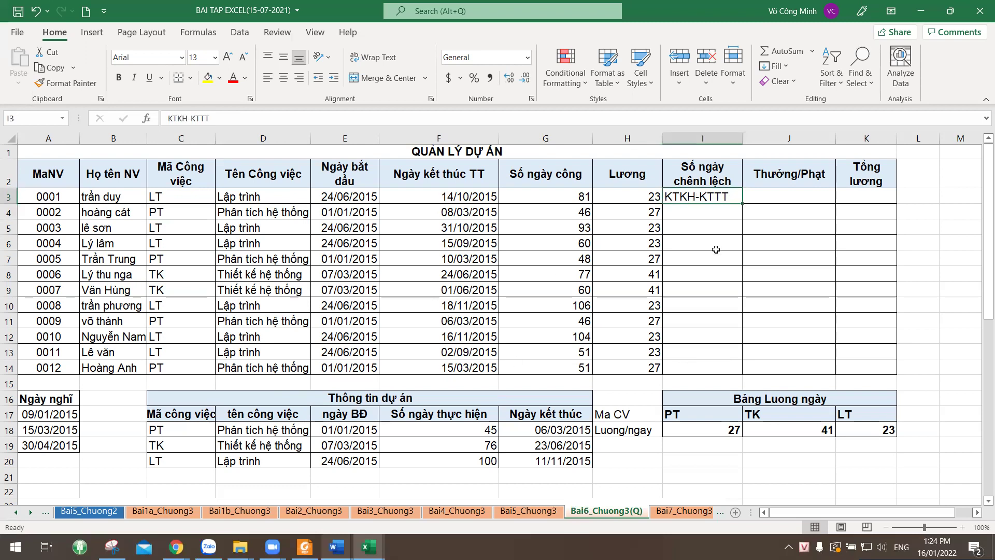
pyautogui.doubleClick(695, 197)
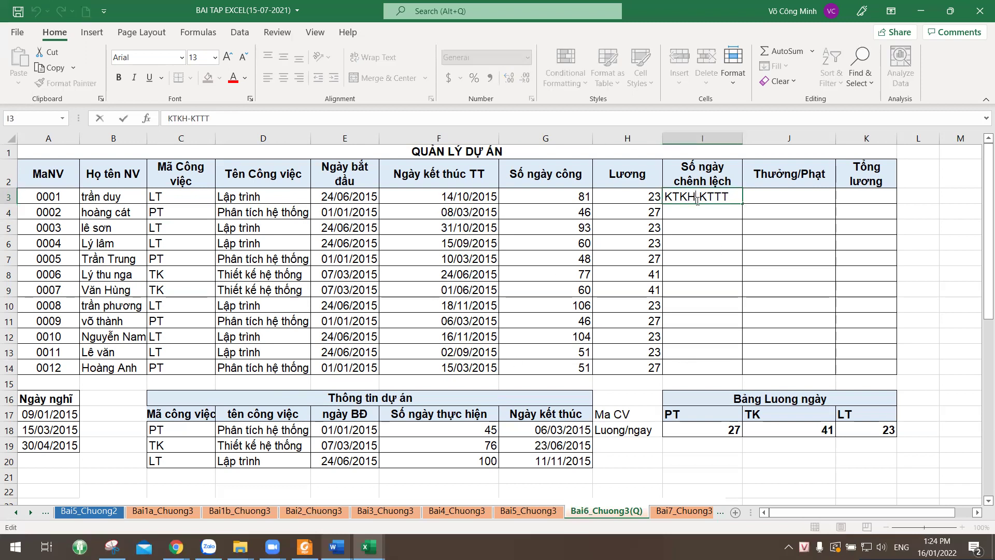
pyautogui.moveTo(695, 197); pyautogui.dragTo(665, 197)
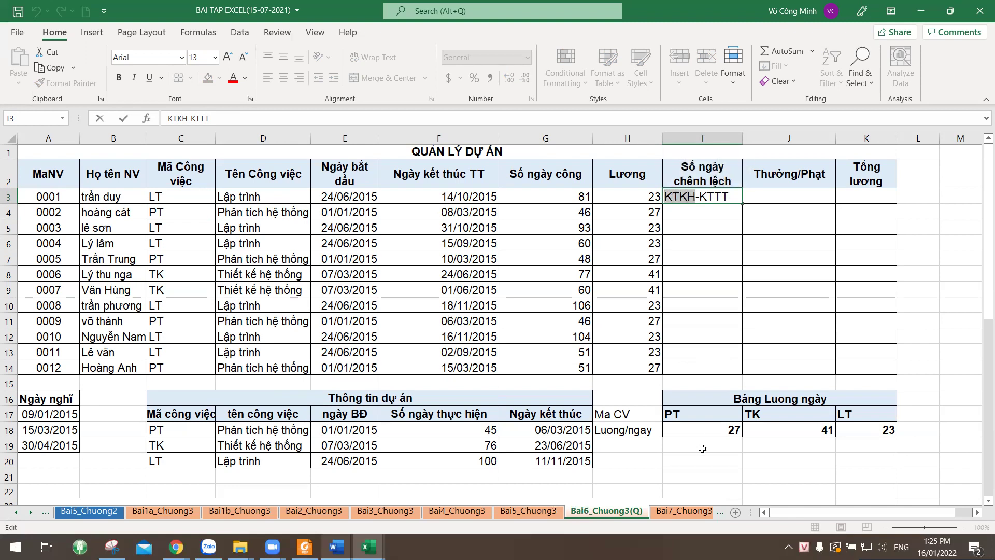
pyautogui.write('=')
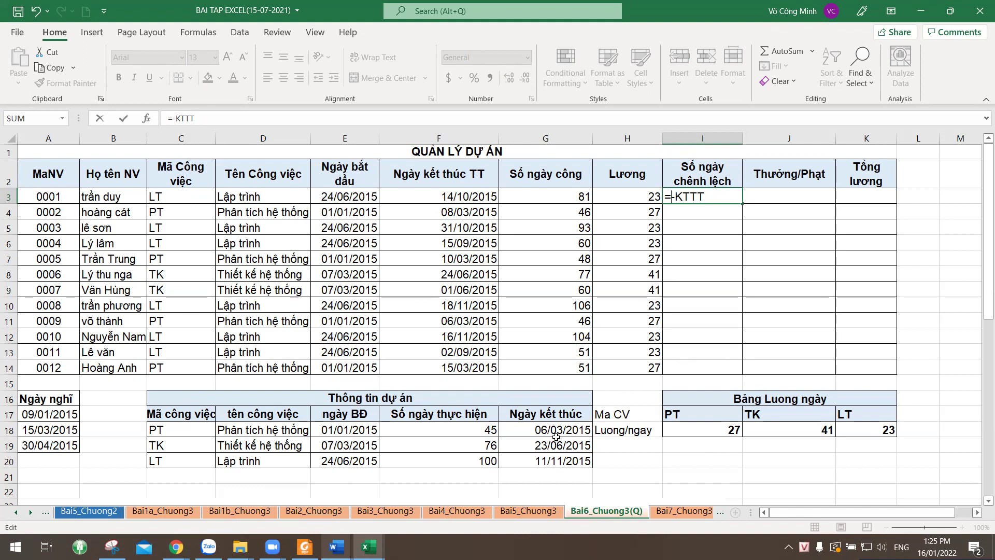
pyautogui.write('vlo')
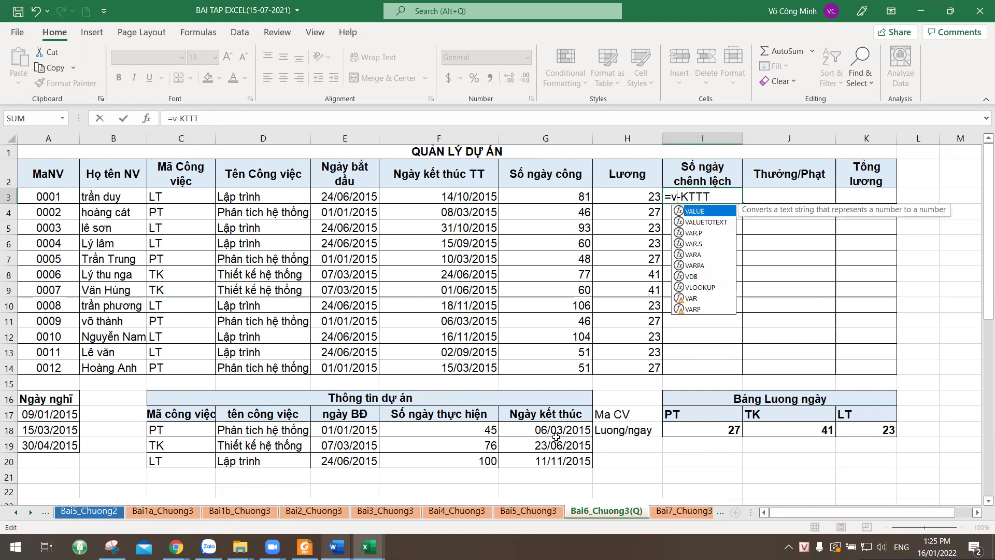
pyautogui.press('Tab')
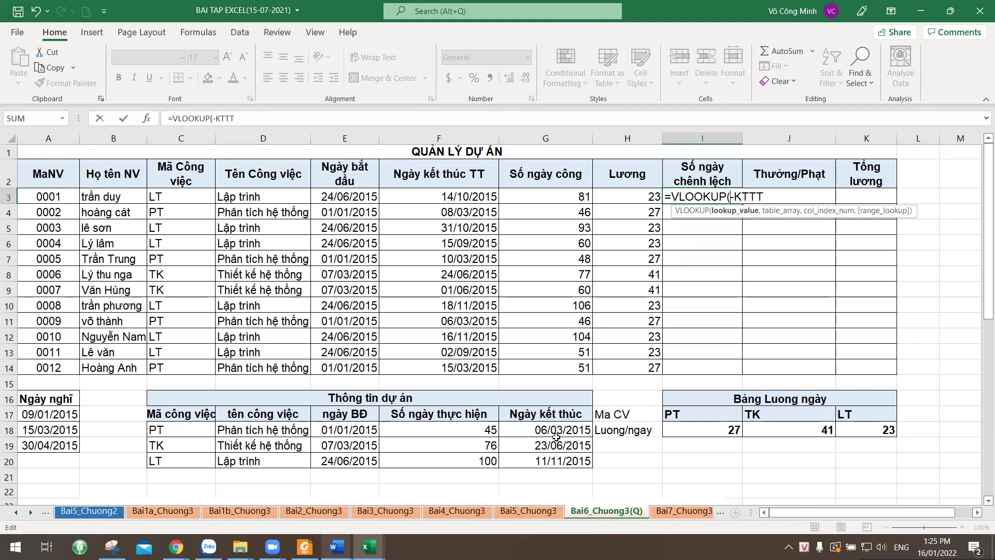
pyautogui.click(158, 199)
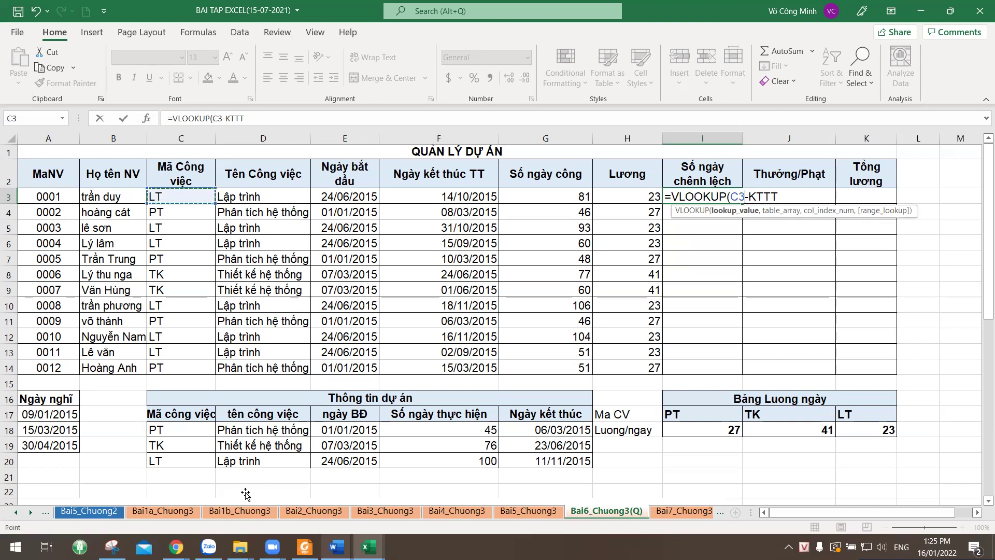
pyautogui.write(',ttd')
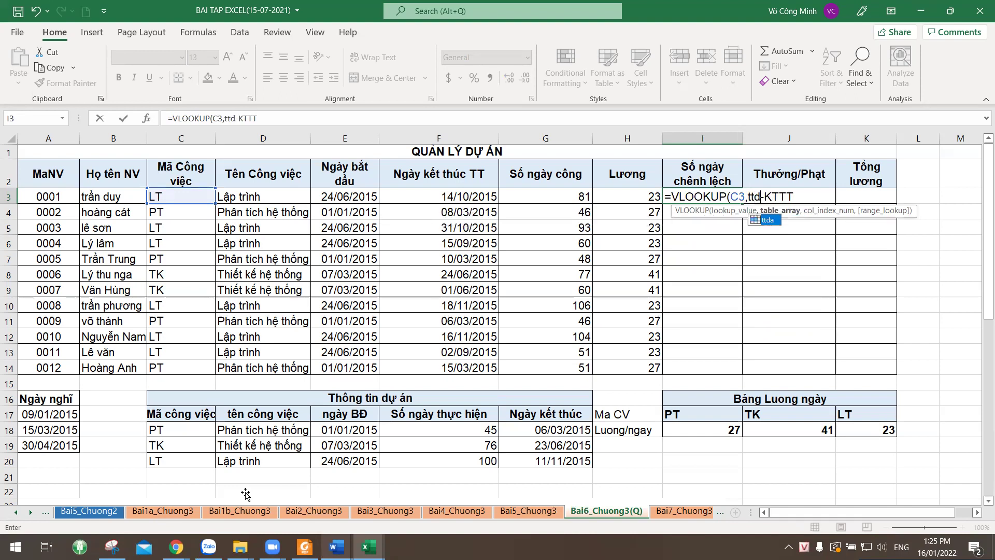
pyautogui.write('a,')
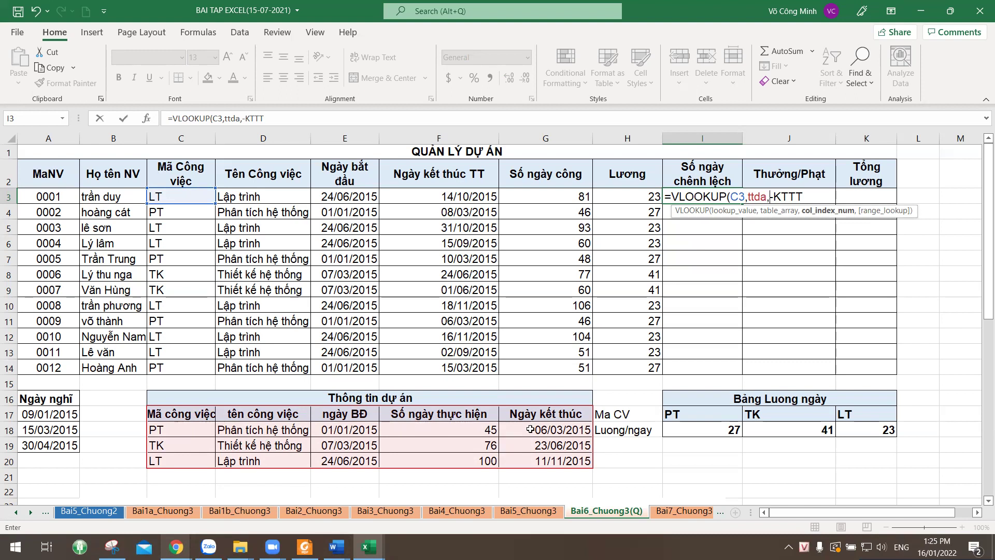
pyautogui.write('5')
pyautogui.write(',0')
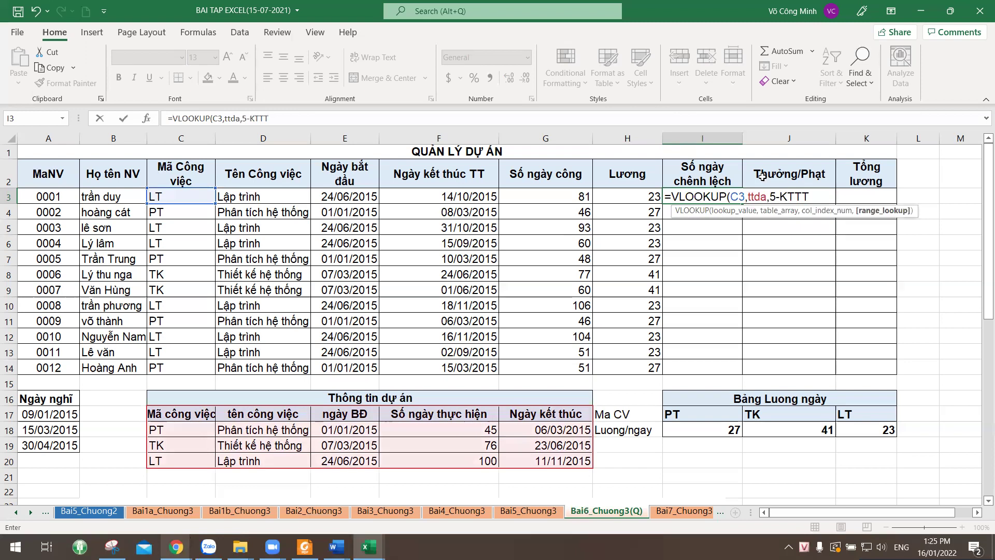
pyautogui.write(')')
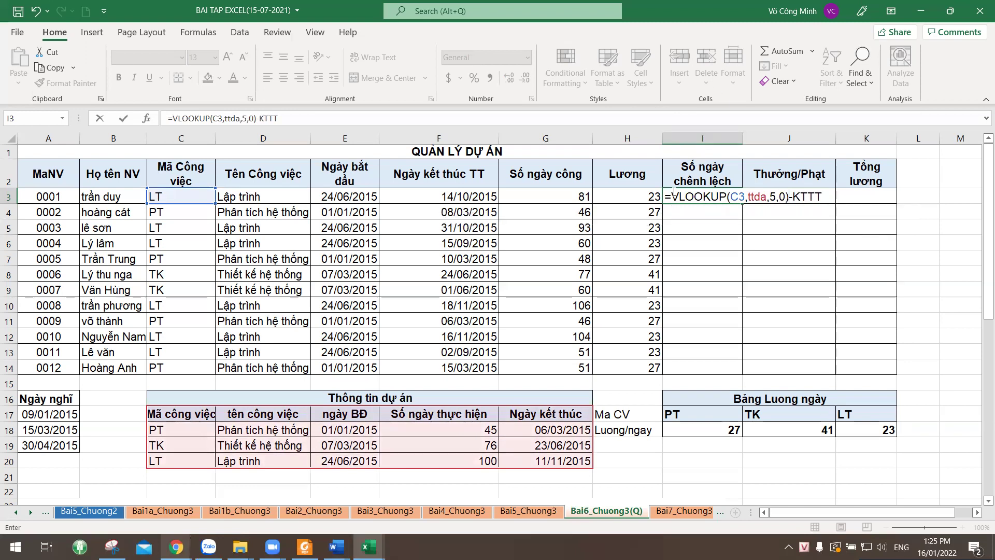
# - Replace KTTT in the I3 formula with the actual end date F3 and commit =VLOOKUP(C3,ttda,5,0)-F3
pyautogui.moveTo(675, 196); pyautogui.dragTo(820, 196)
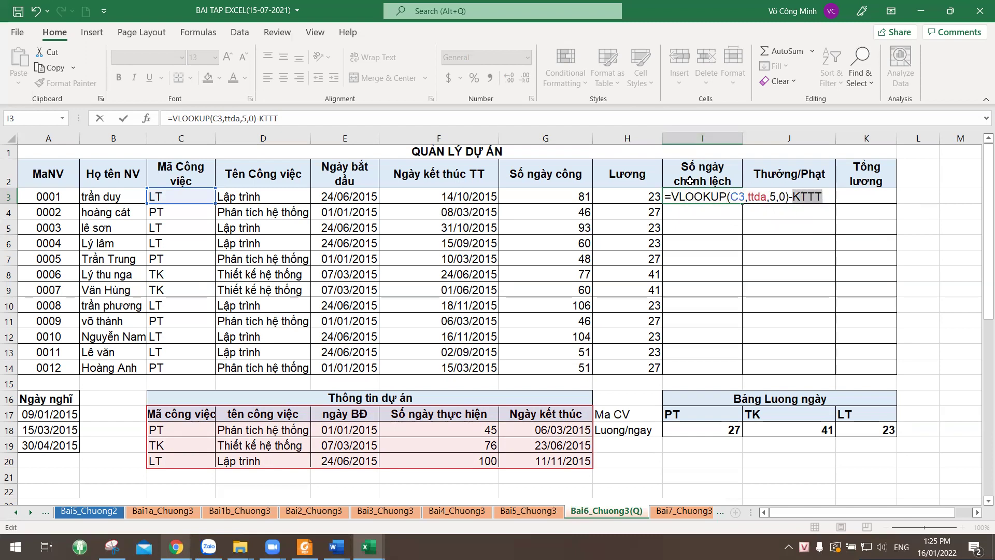
pyautogui.click(455, 197)
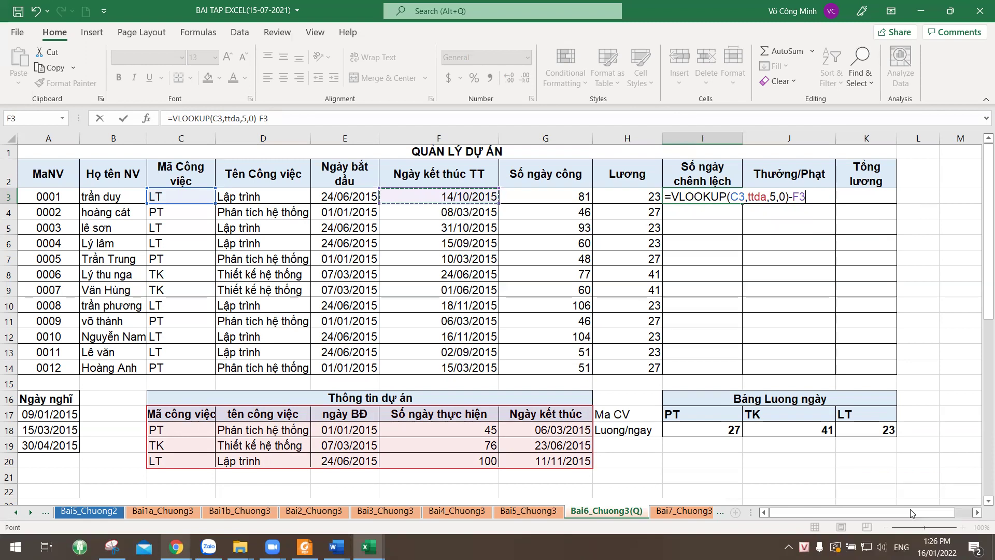
pyautogui.click(814, 195)
pyautogui.press('Return')
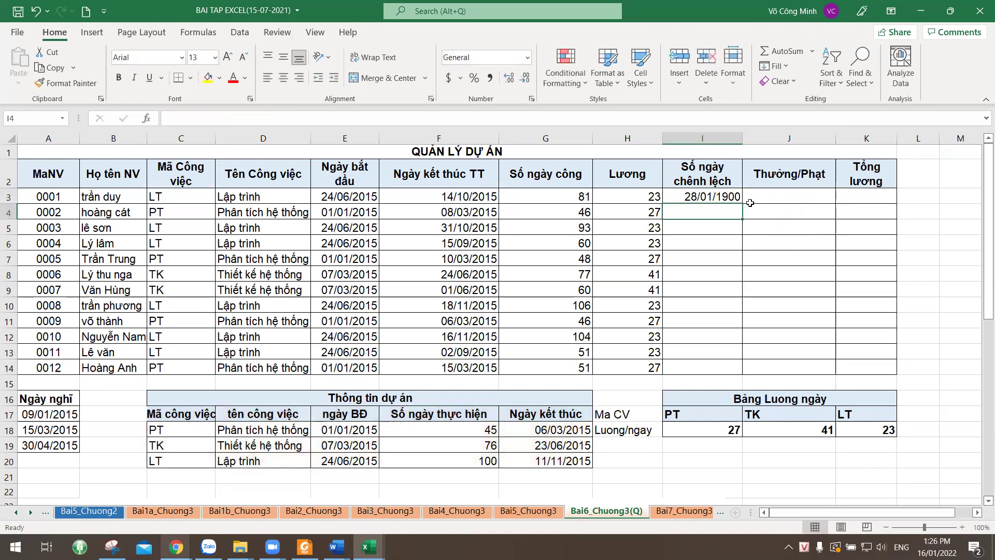
# - Apply the General number format to I3 and fill its formula down through I14
pyautogui.click(730, 199)
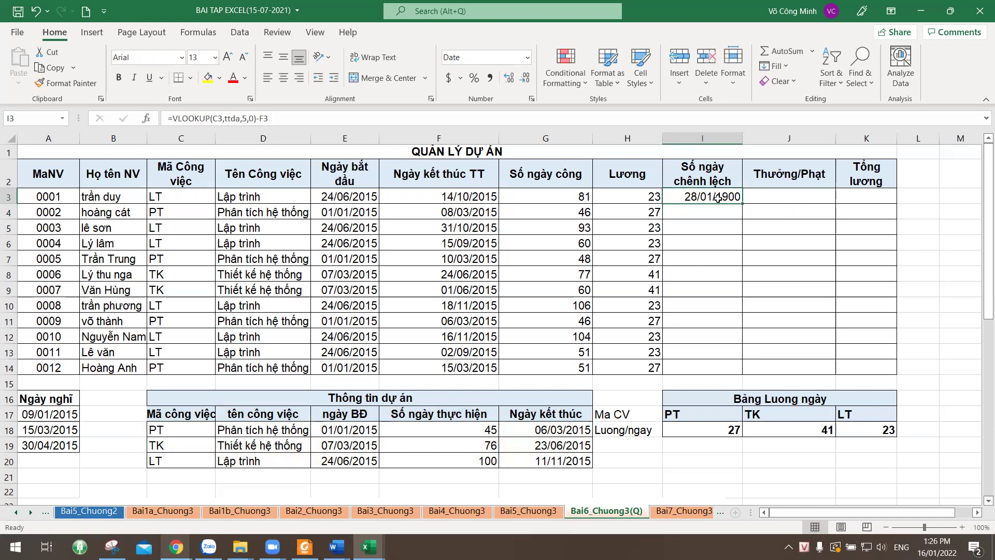
pyautogui.click(528, 58)
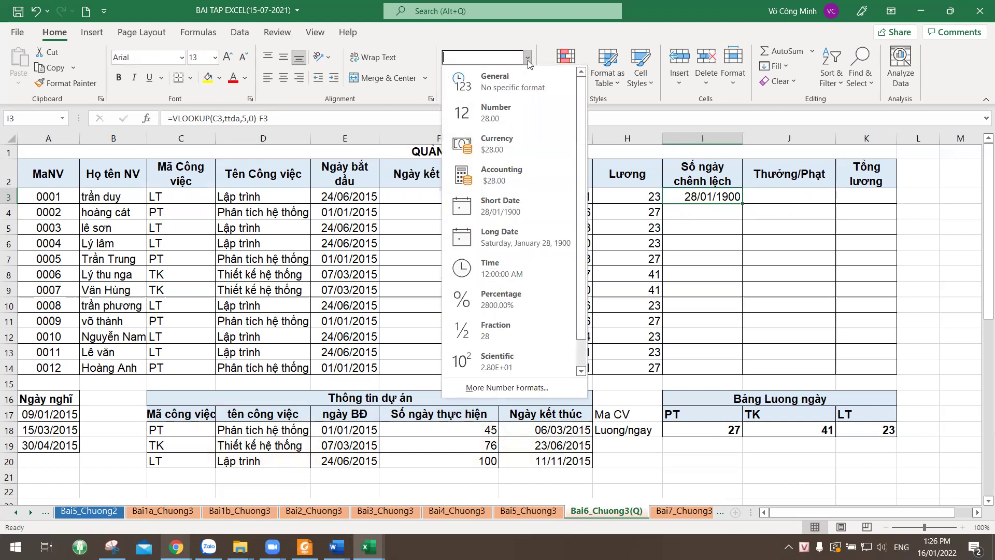
pyautogui.click(511, 83)
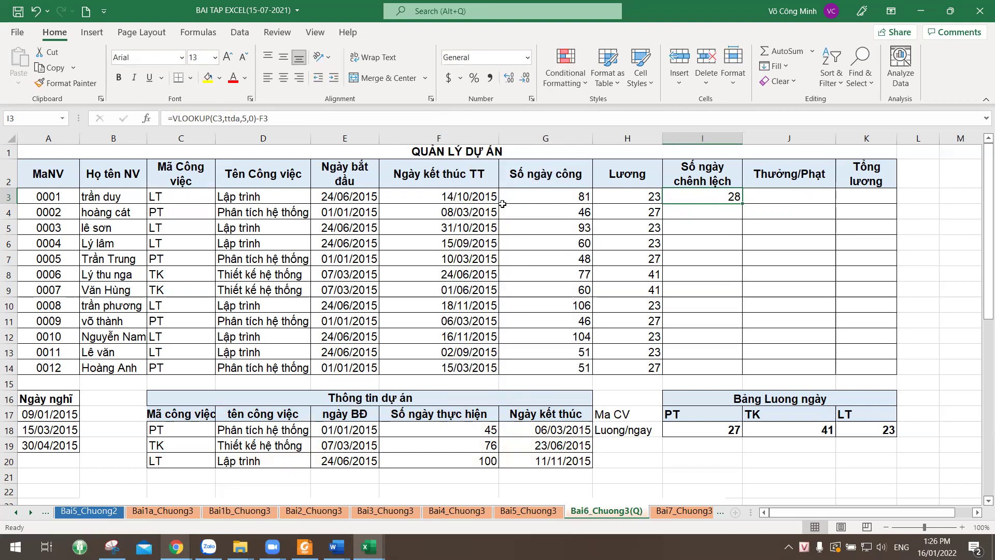
pyautogui.moveTo(744, 204); pyautogui.dragTo(742, 374)
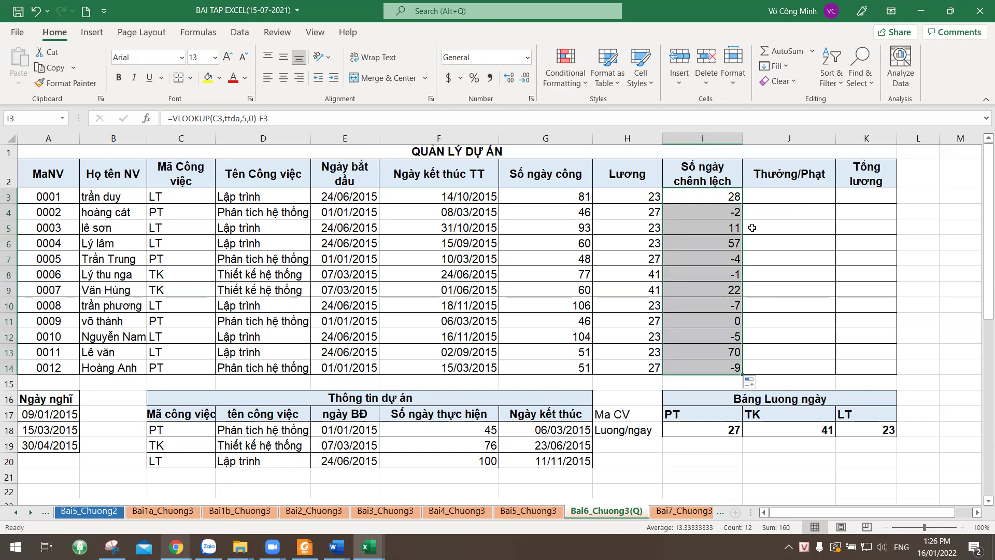
# - Examine the positive and negative day differences in column I and read the bonus and penalty rule in requirement 6
pyautogui.click(718, 212)
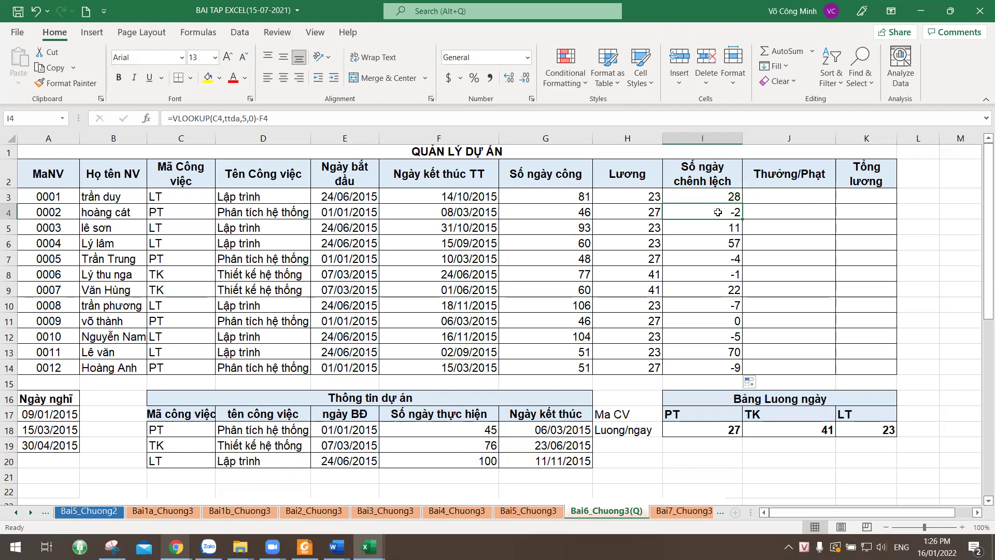
pyautogui.click(711, 193)
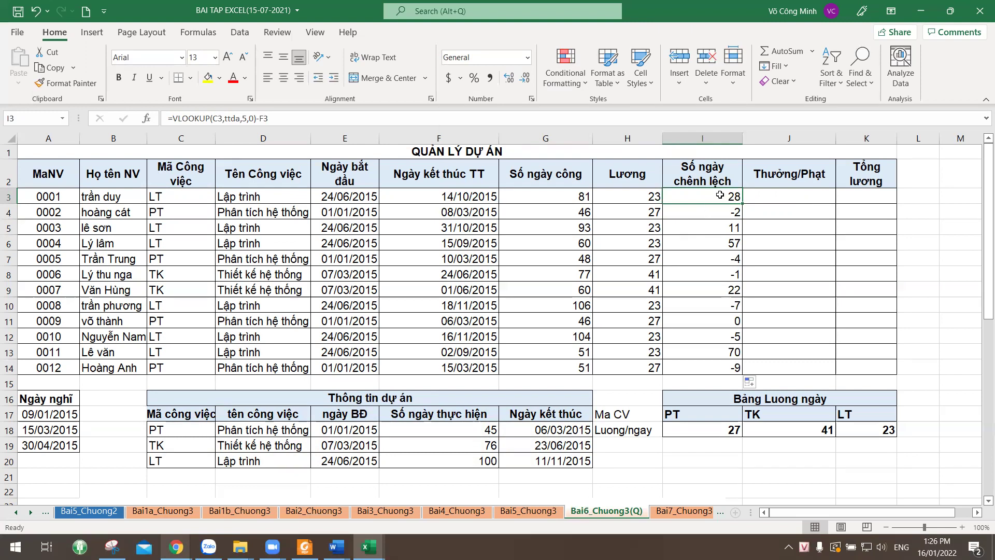
pyautogui.click(720, 227)
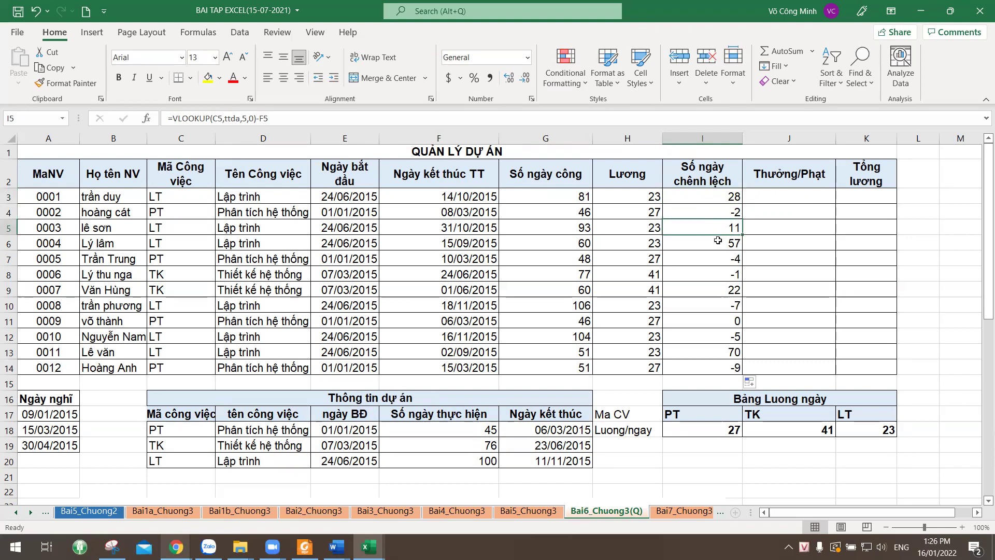
pyautogui.click(712, 216)
pyautogui.click(695, 259)
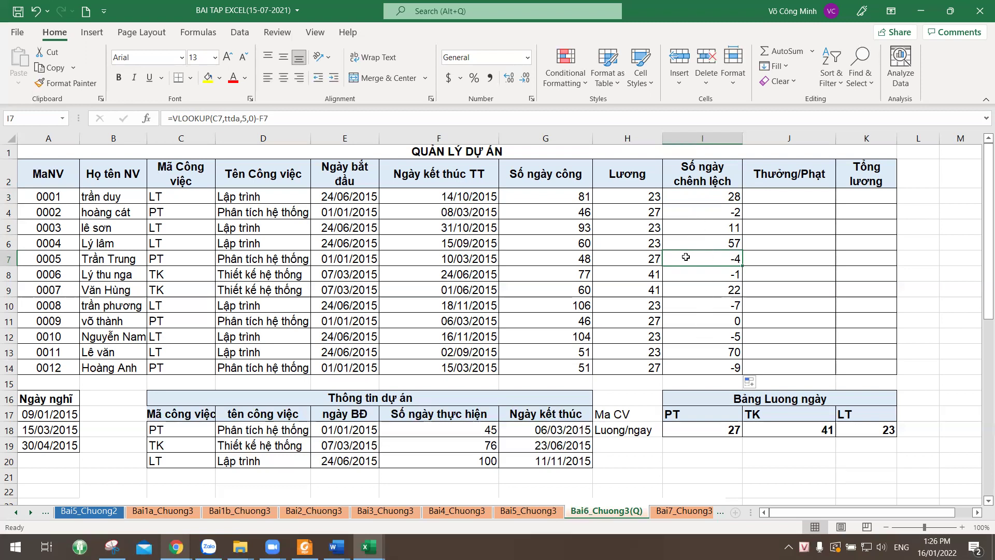
pyautogui.scroll(-5, 392, 393)
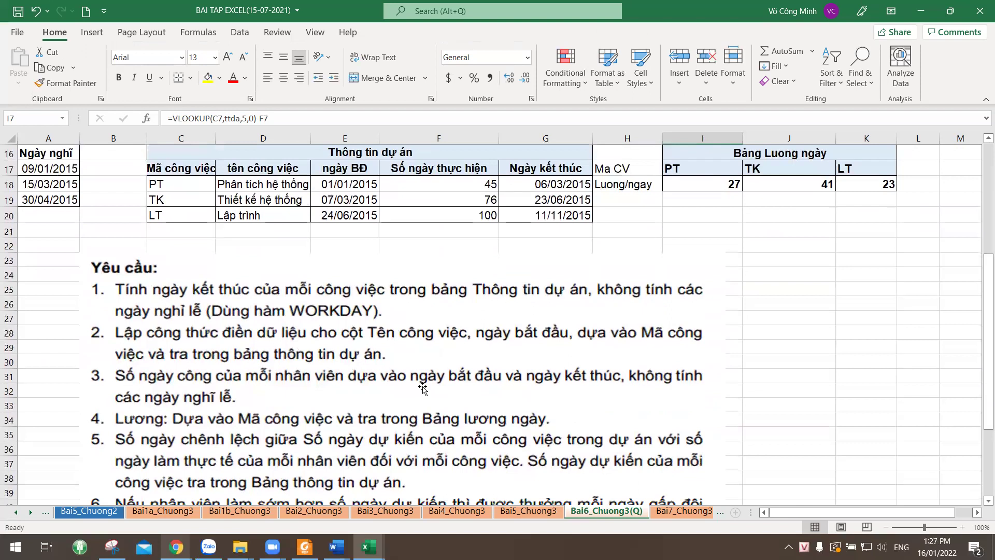
pyautogui.scroll(-3, 423, 388)
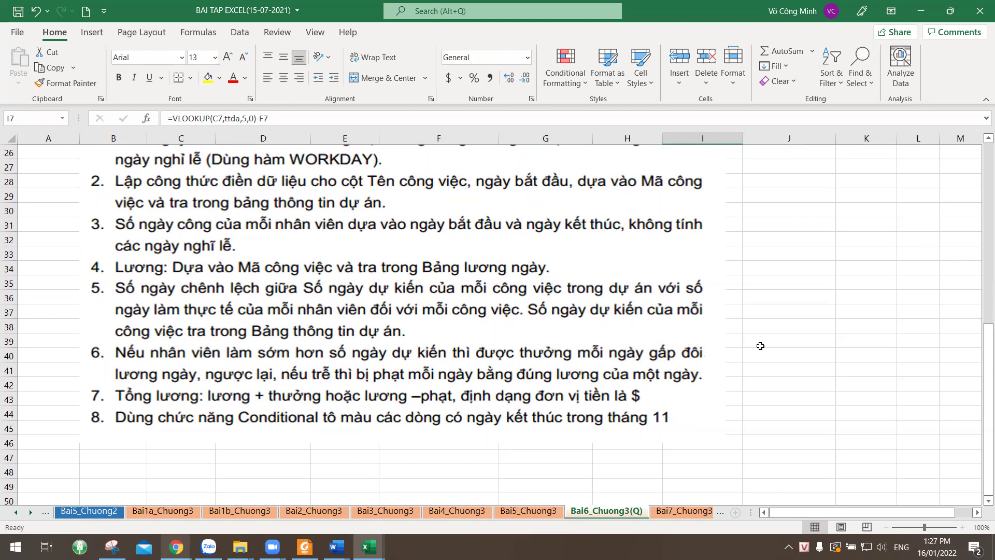
pyautogui.scroll(8, 705, 362)
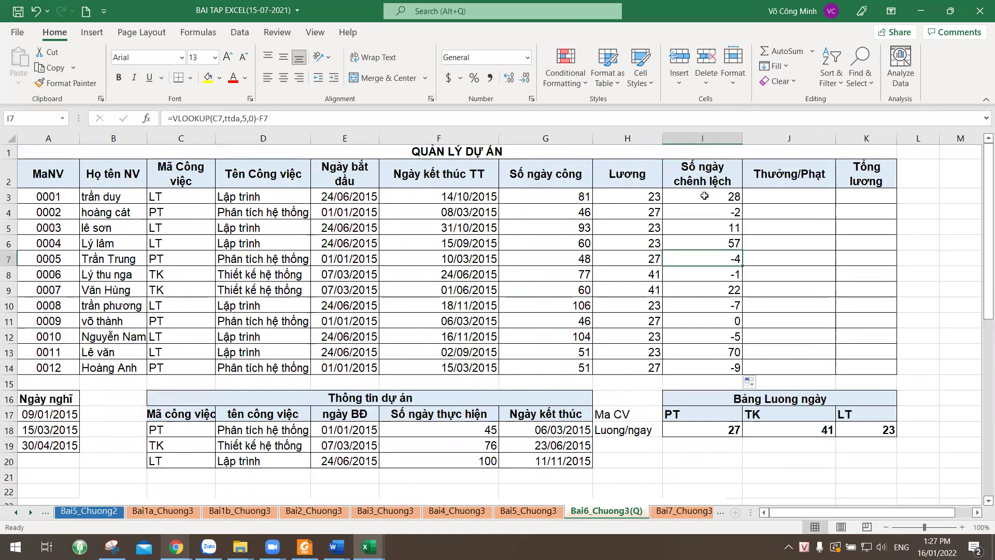
pyautogui.click(719, 195)
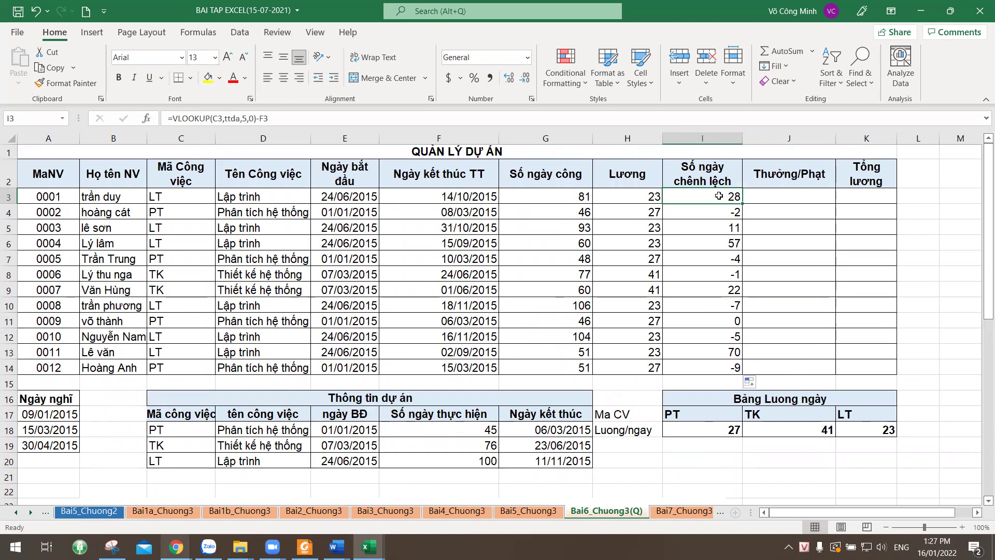
# - Start an IF formula in J3 of the Thưởng/Phạt column with the condition I3>0
pyautogui.click(777, 194)
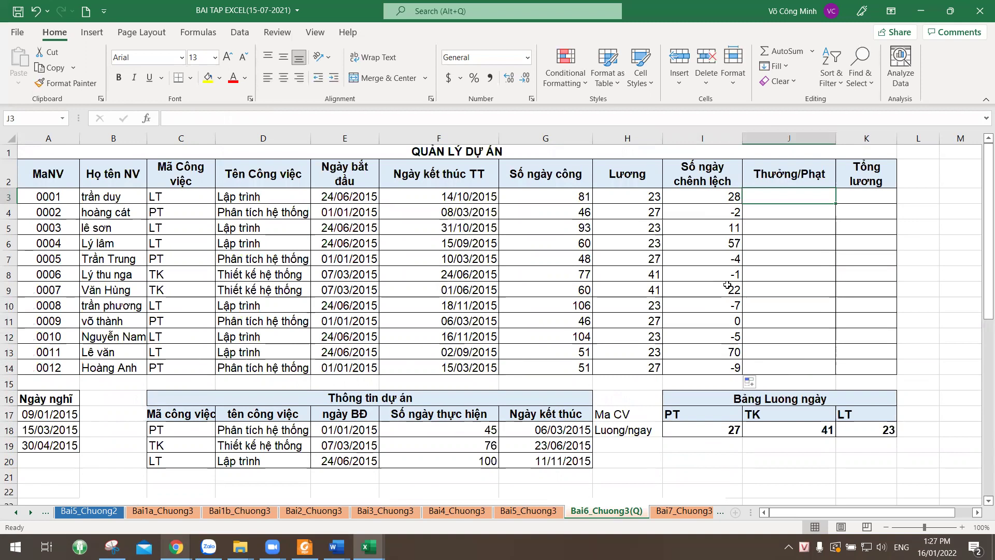
pyautogui.write('=')
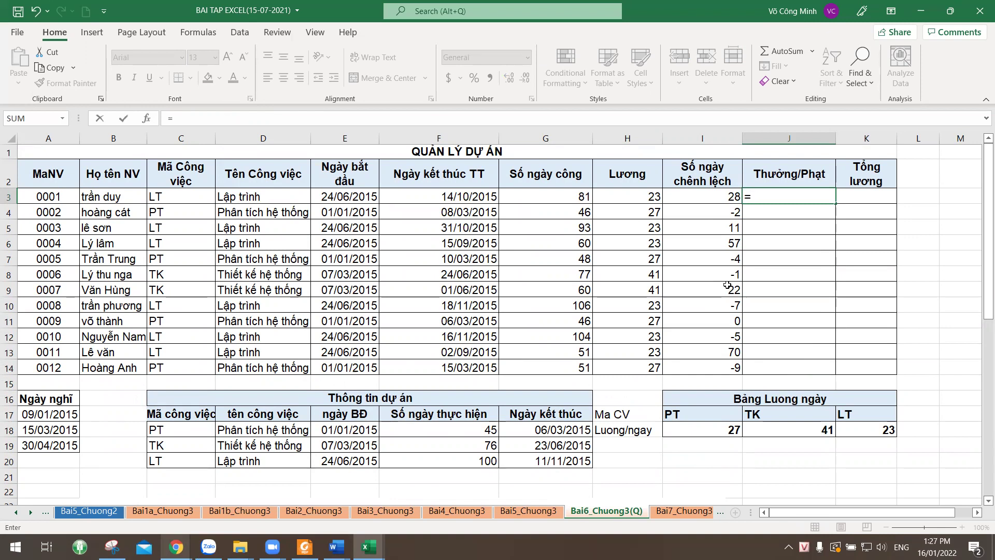
pyautogui.write('if')
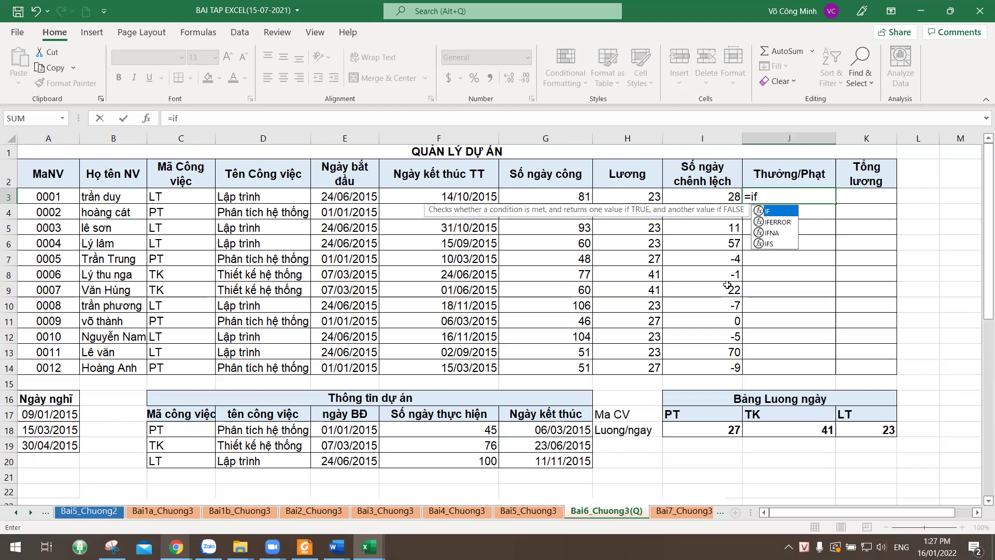
pyautogui.press('Tab')
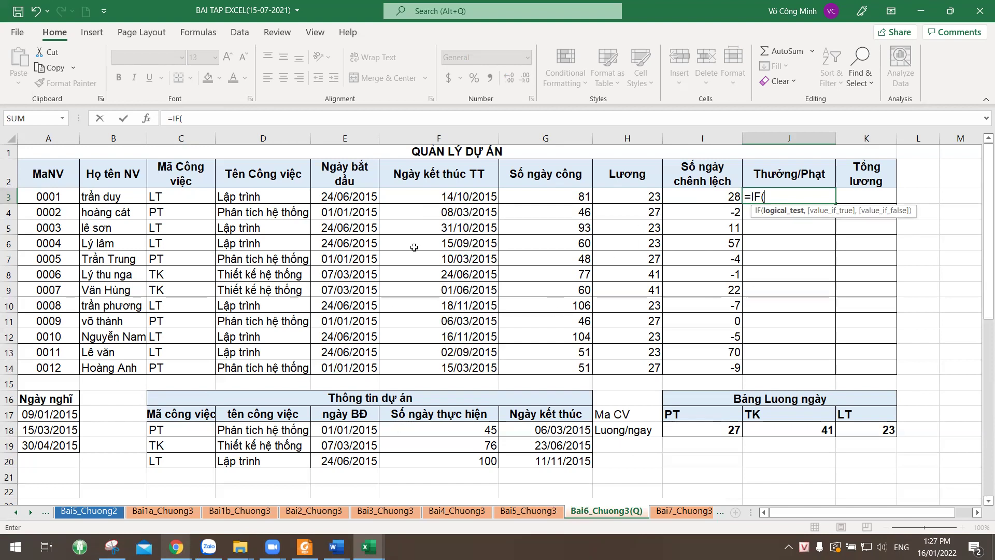
pyautogui.click(723, 196)
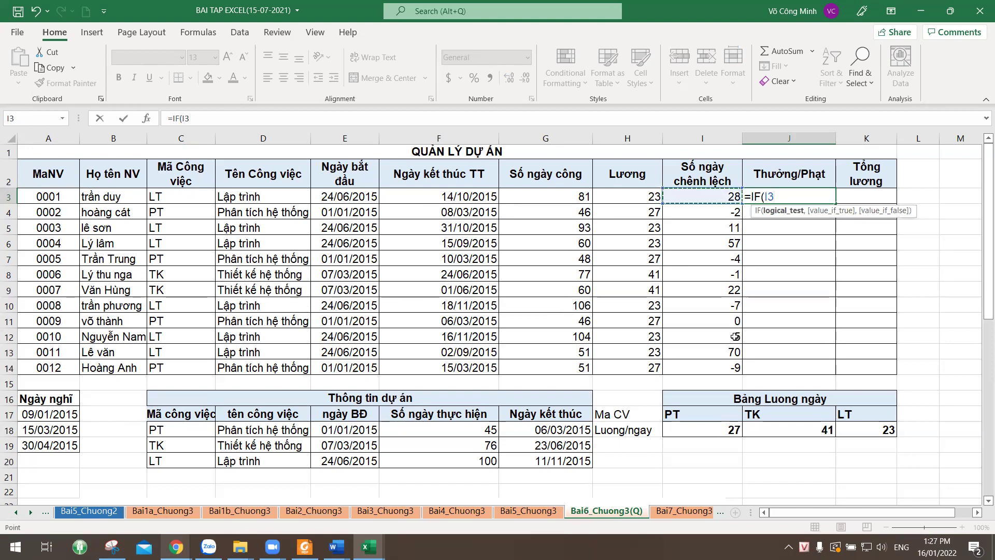
pyautogui.write('>0')
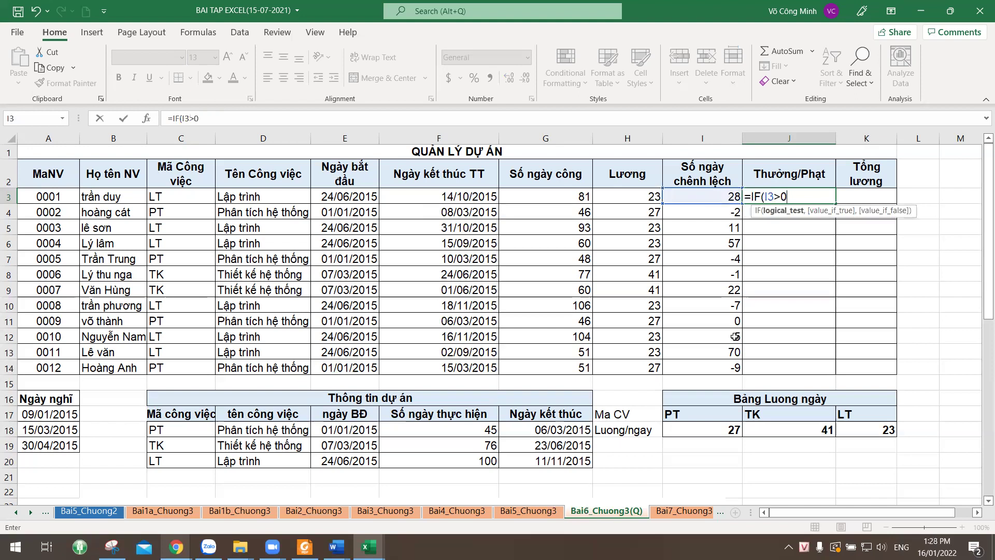
pyautogui.write(',')
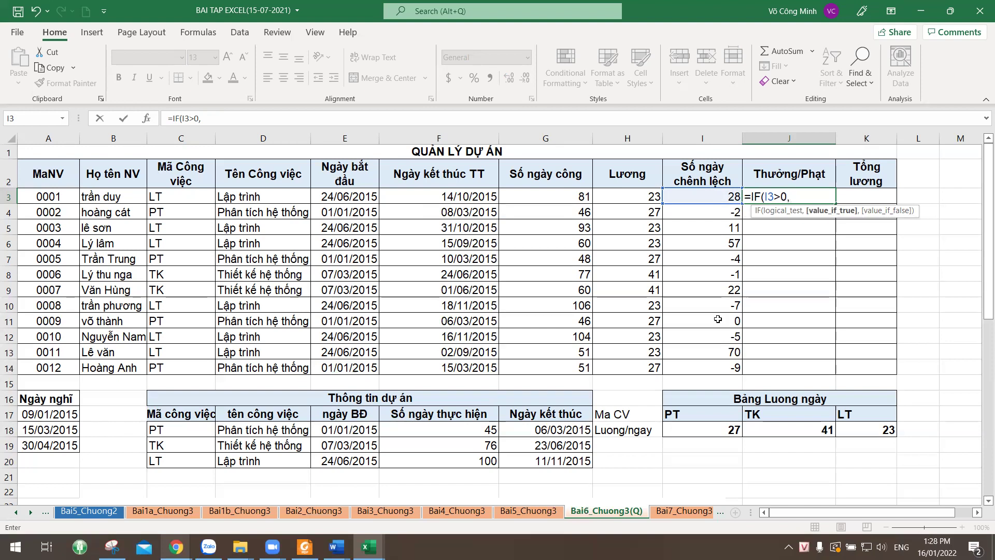
# - Check the bonus rule in requirement 6 and enter I3*2*H3 as the J3 formula's value if true
pyautogui.scroll(-8, 476, 458)
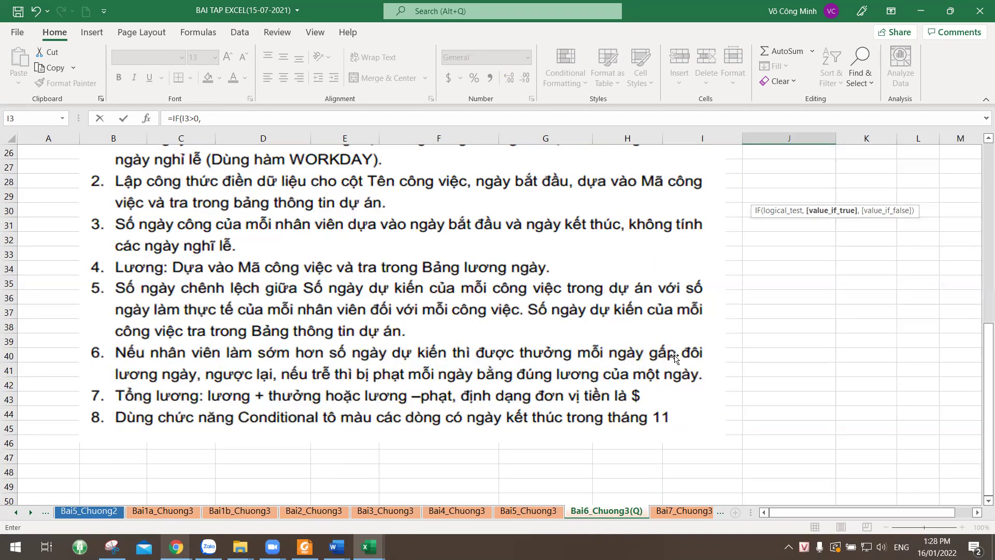
pyautogui.scroll(5, 750, 318)
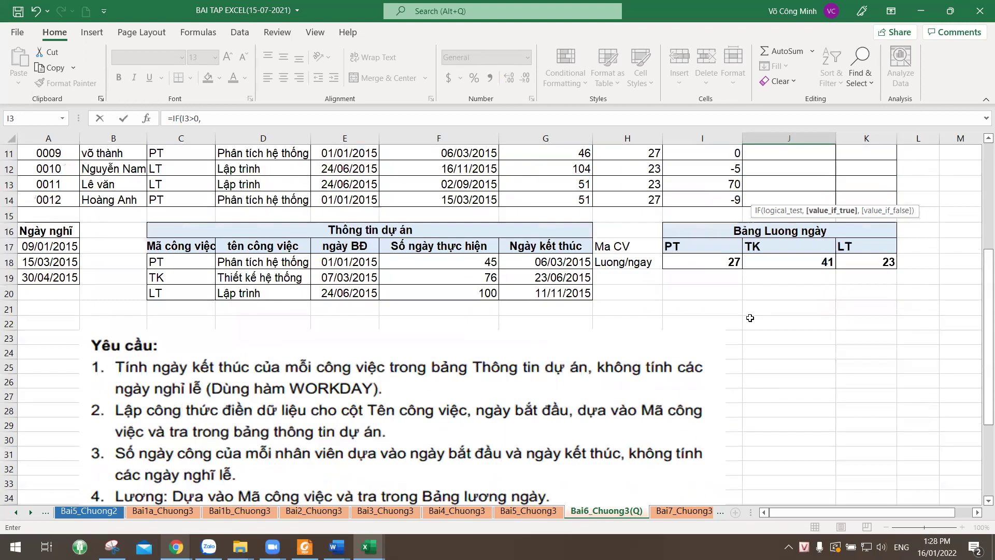
pyautogui.scroll(3, 750, 318)
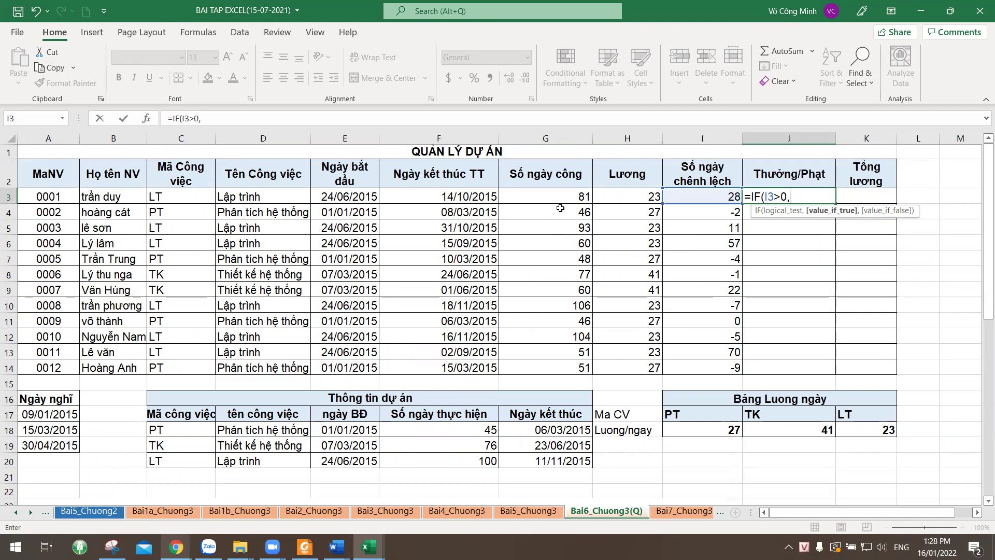
pyautogui.click(704, 195)
pyautogui.write('*2*')
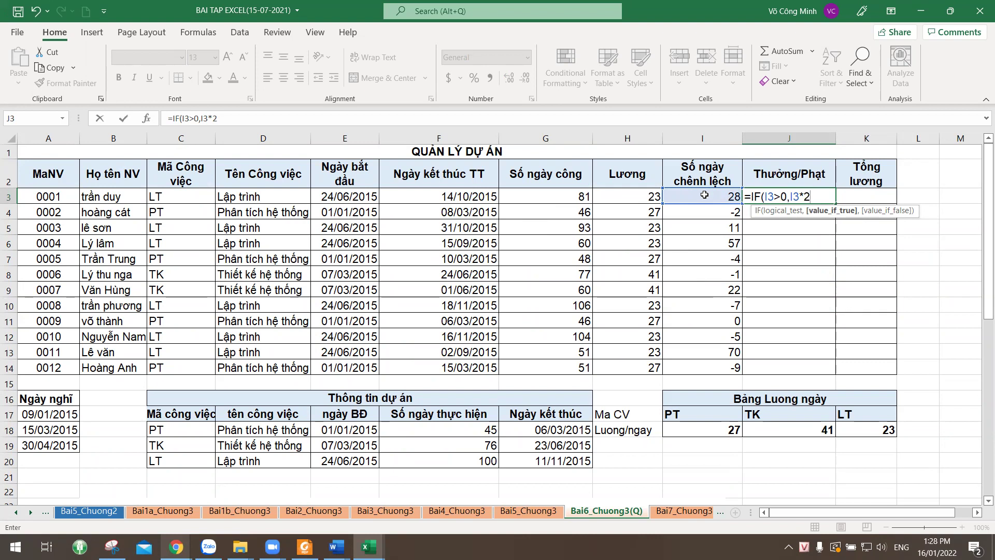
pyautogui.click(636, 198)
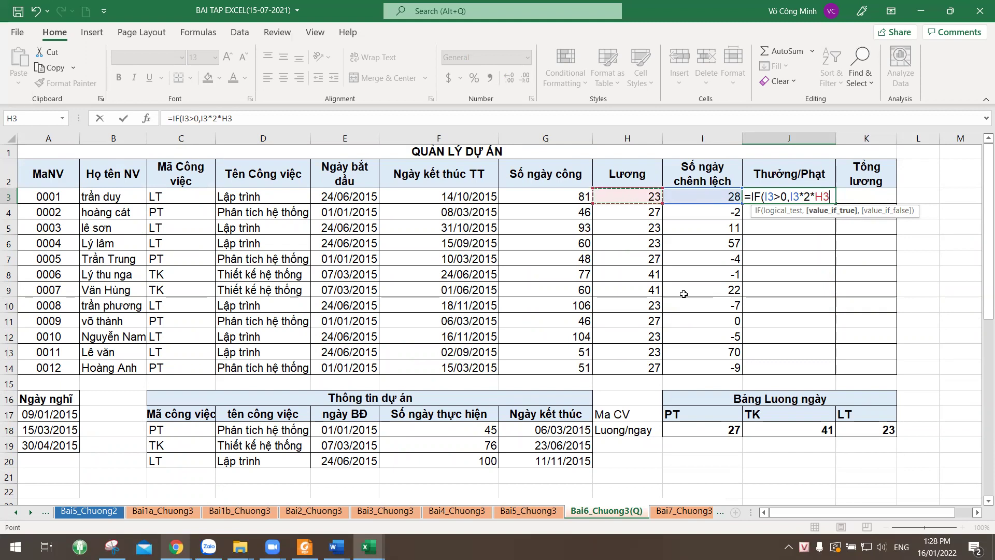
# - Add the penalty I3*H3 as the value if false and commit =IF(I3>0,I3*2*H3,I3*H3) in J3
pyautogui.write(',')
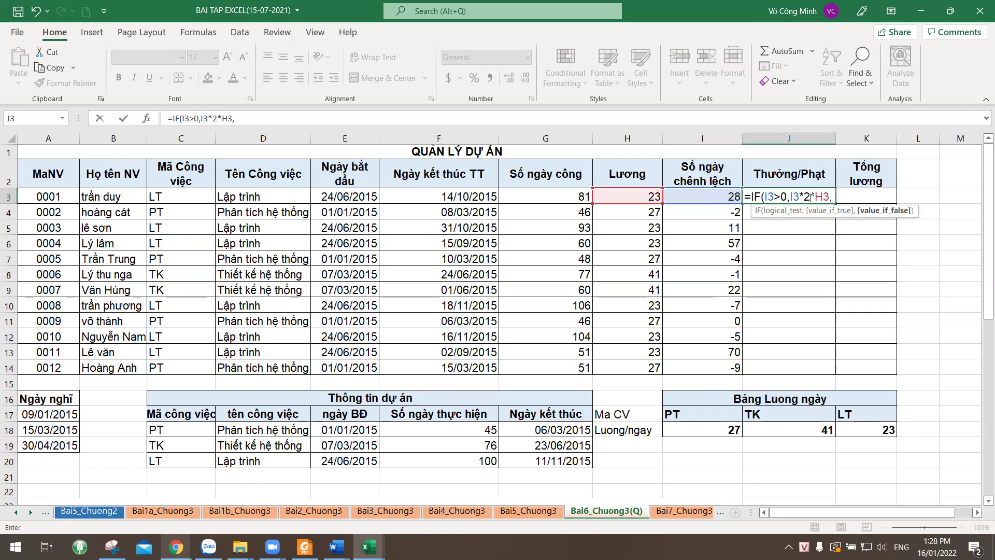
pyautogui.click(709, 197)
pyautogui.write('*')
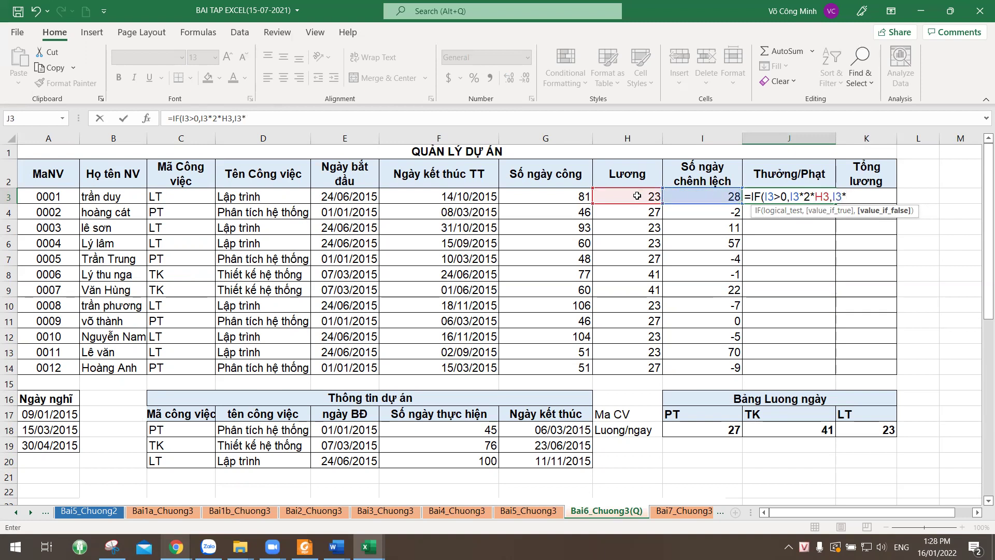
pyautogui.click(619, 197)
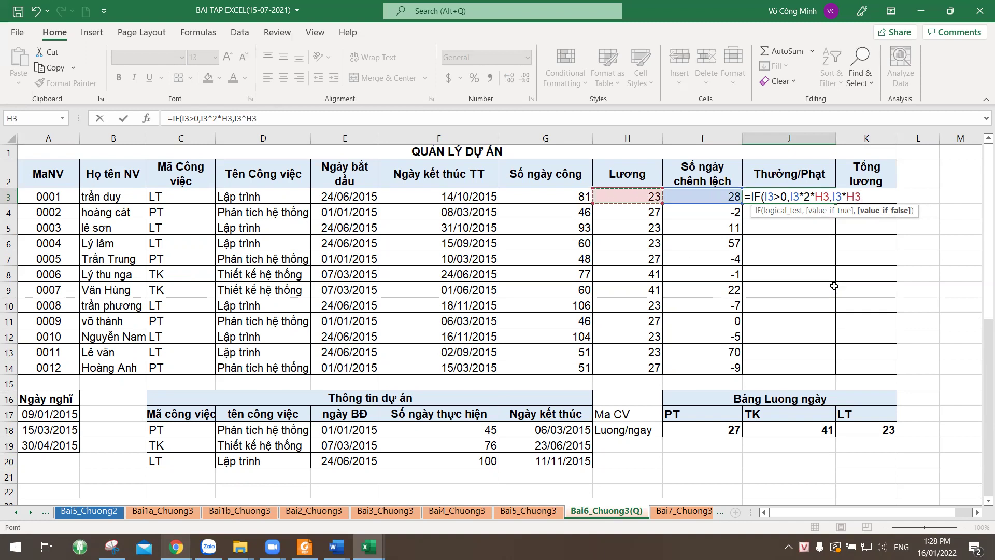
pyautogui.write(')')
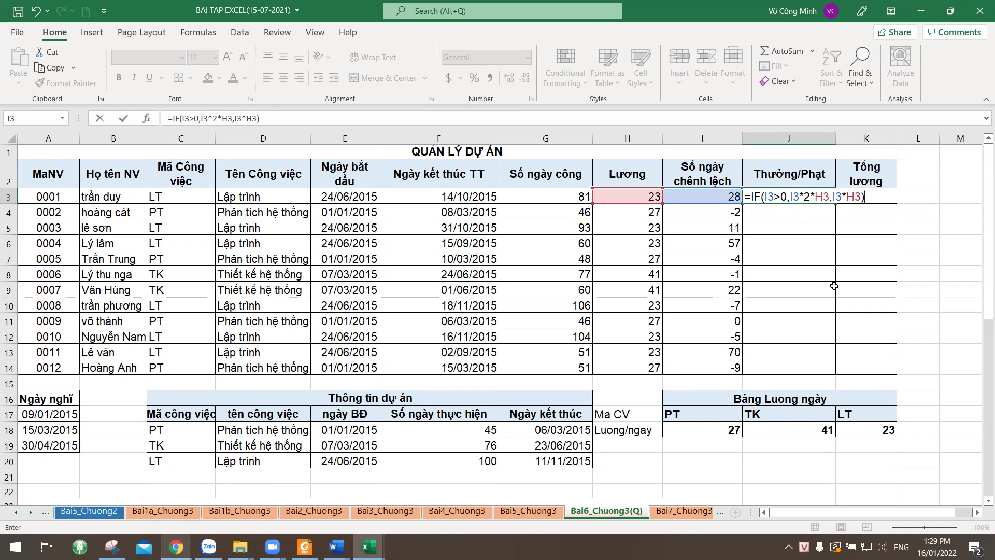
pyautogui.press('Return')
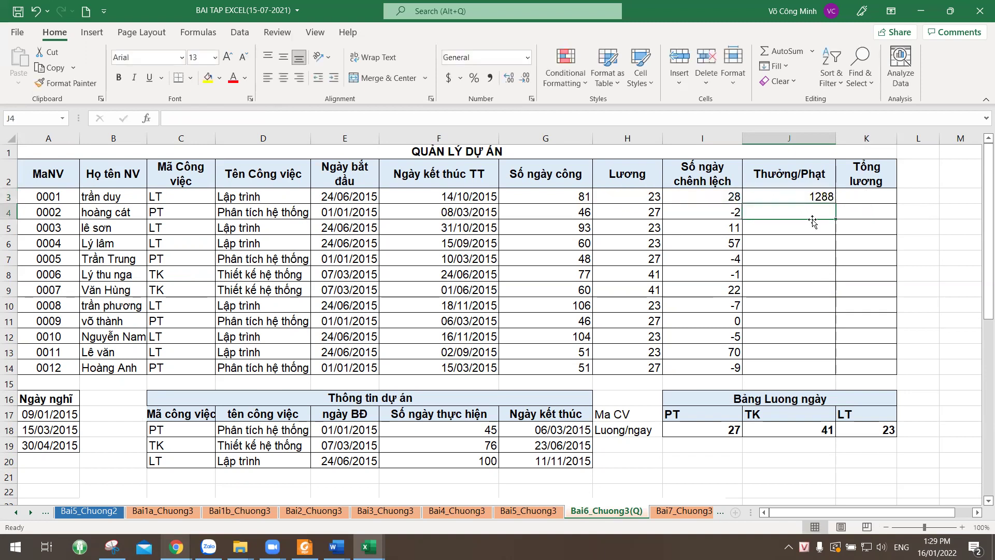
# - Fill the J3 formula down through J14 and check the row 4 penalty against its day difference and daily wage
pyautogui.click(768, 194)
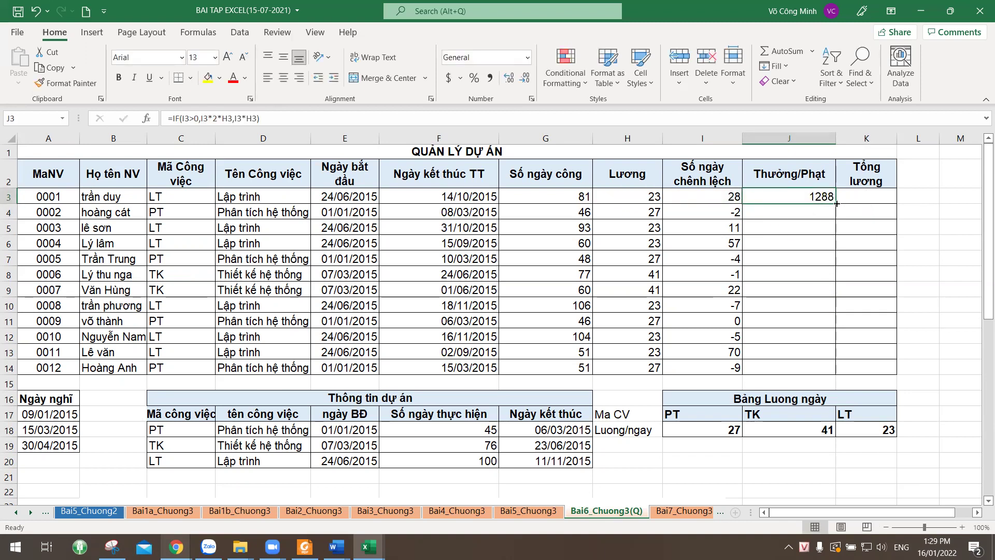
pyautogui.moveTo(836, 203); pyautogui.dragTo(836, 374)
pyautogui.moveTo(720, 212)
pyautogui.mouseDown()
pyautogui.moveTo(720, 228)
pyautogui.moveTo(720, 212)
pyautogui.mouseUp()
pyautogui.click(801, 214)
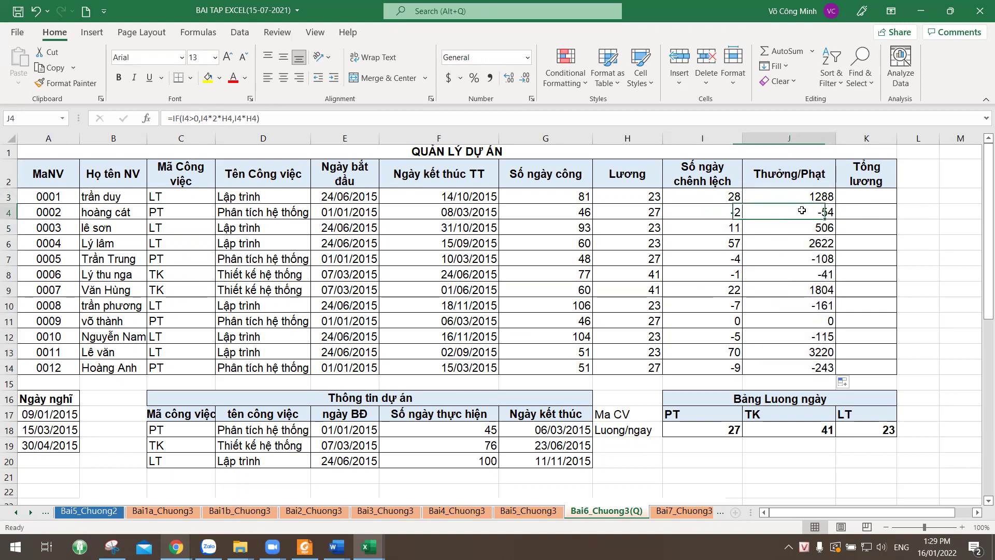
pyautogui.click(652, 211)
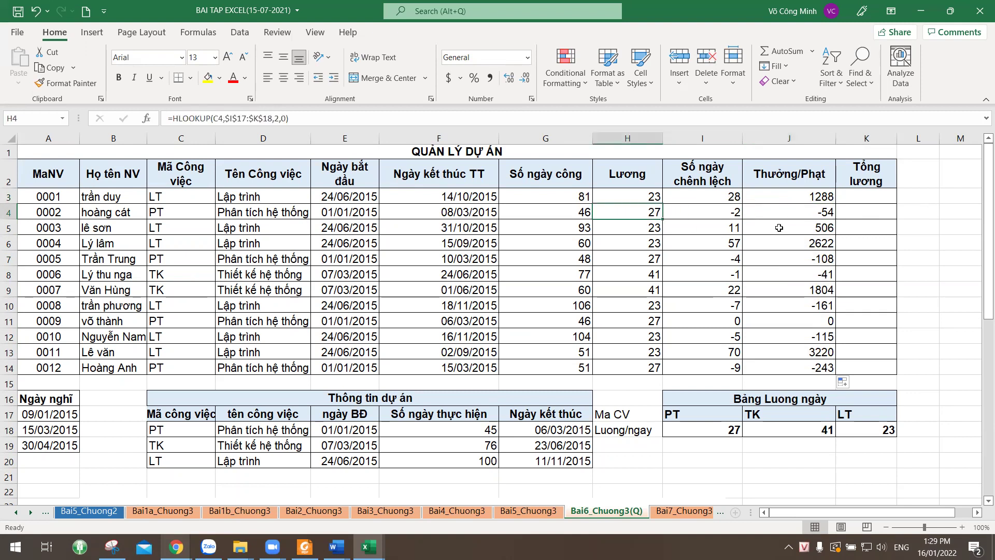
pyautogui.click(807, 210)
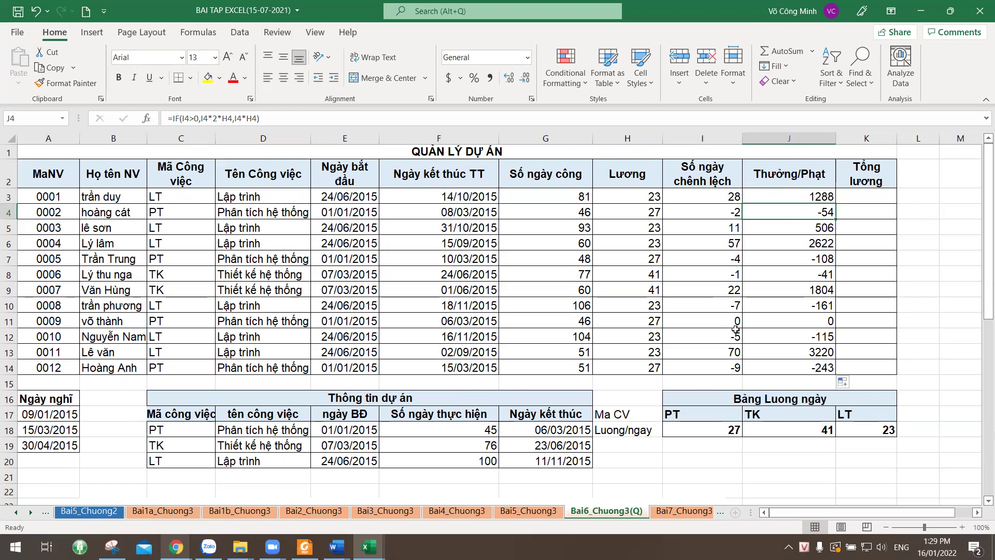
# - Consult requirement 7 and enter the total salary formula =H3*G3+J3 in K3 of the Tổng lương column
pyautogui.click(870, 194)
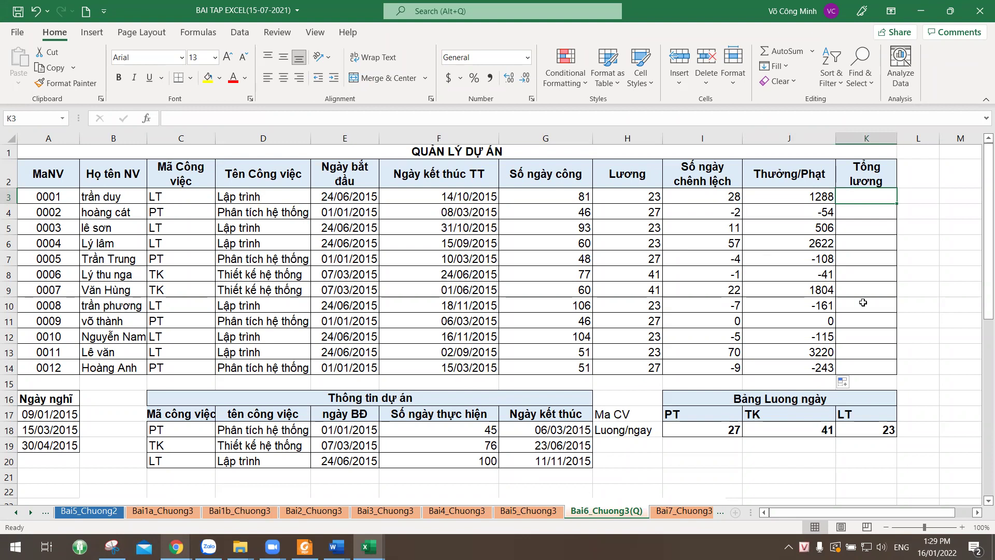
pyautogui.scroll(-8, 666, 387)
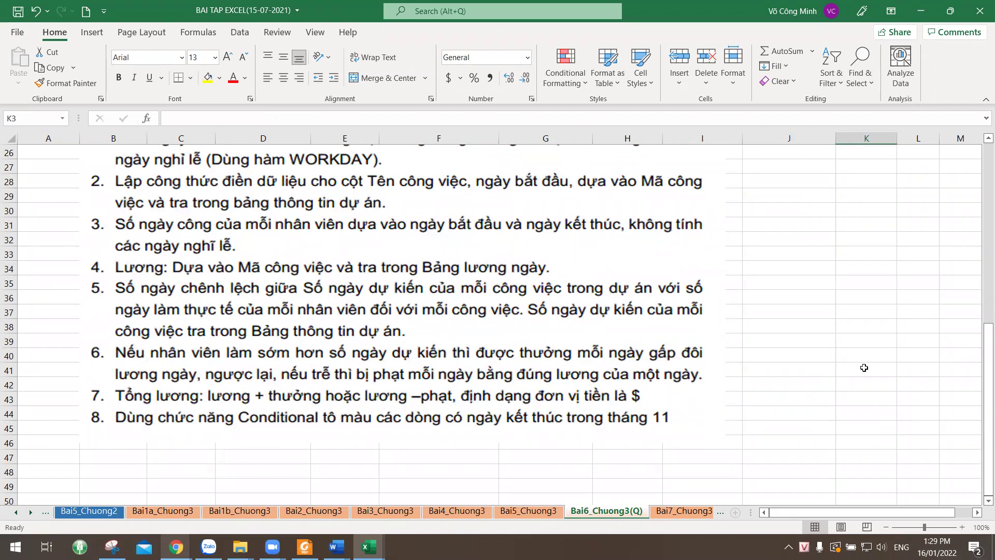
pyautogui.scroll(4, 891, 349)
pyautogui.scroll(4, 891, 350)
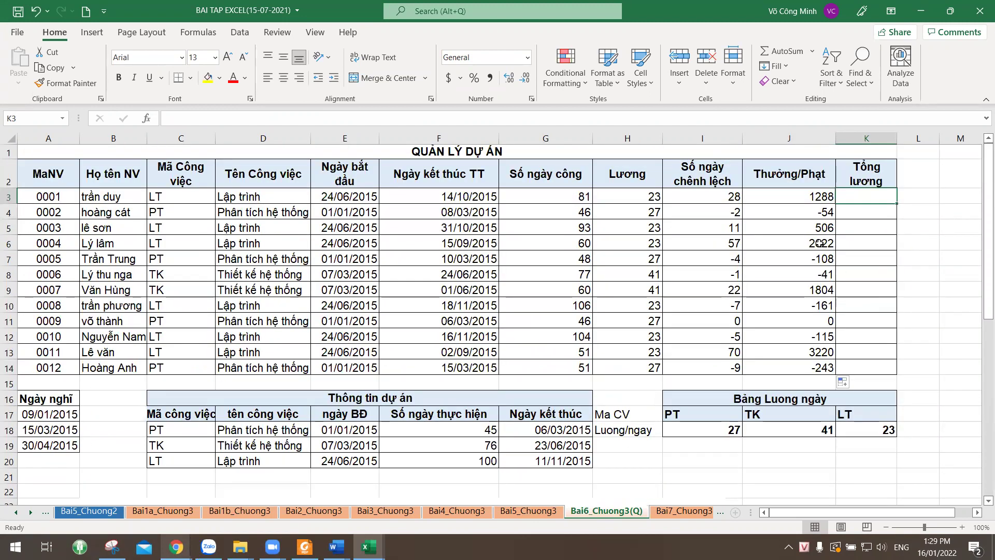
pyautogui.write('=')
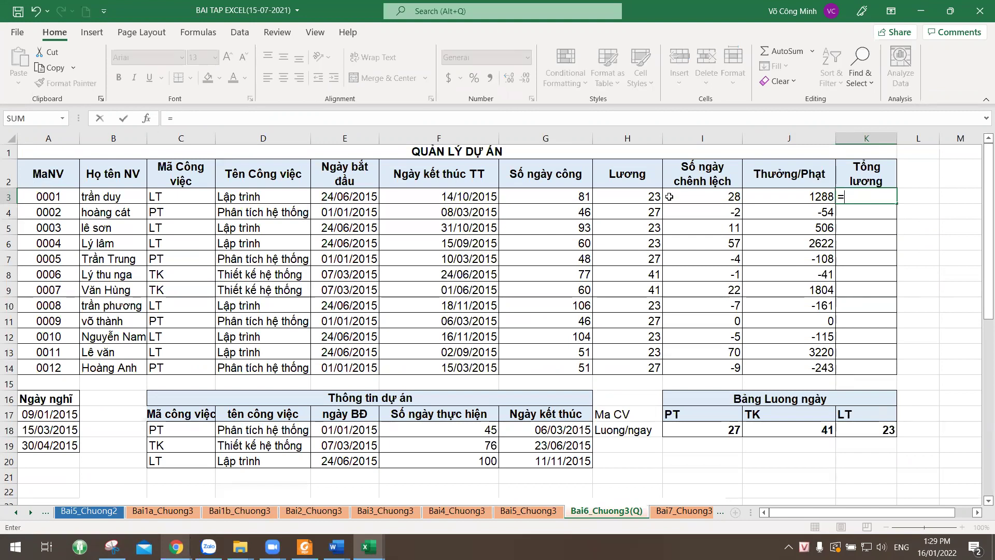
pyautogui.click(641, 198)
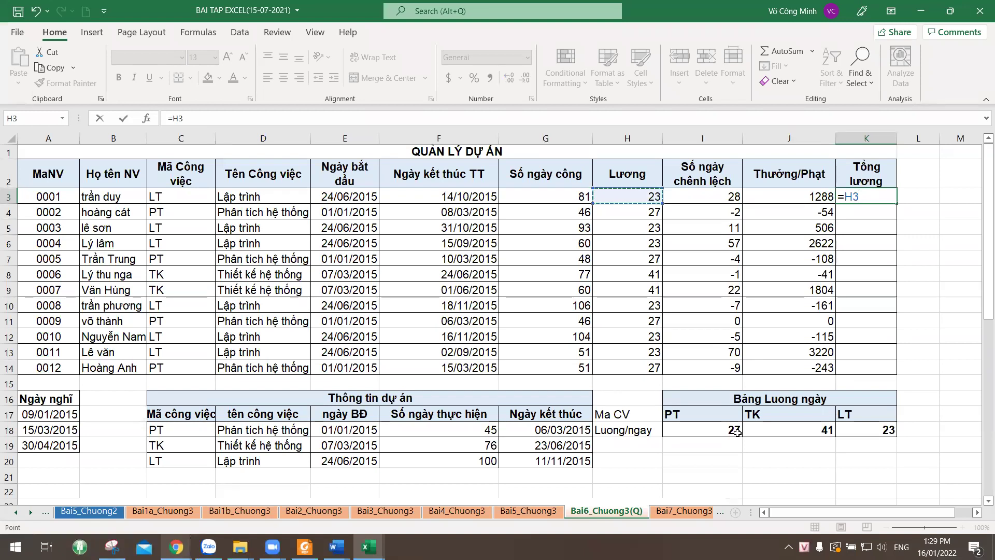
pyautogui.write('*')
pyautogui.click(567, 197)
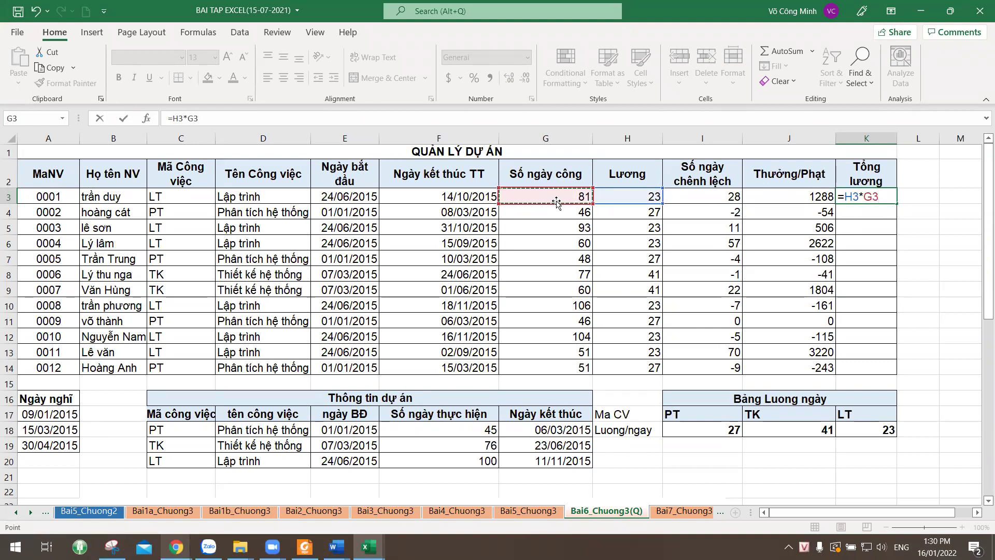
pyautogui.write('+')
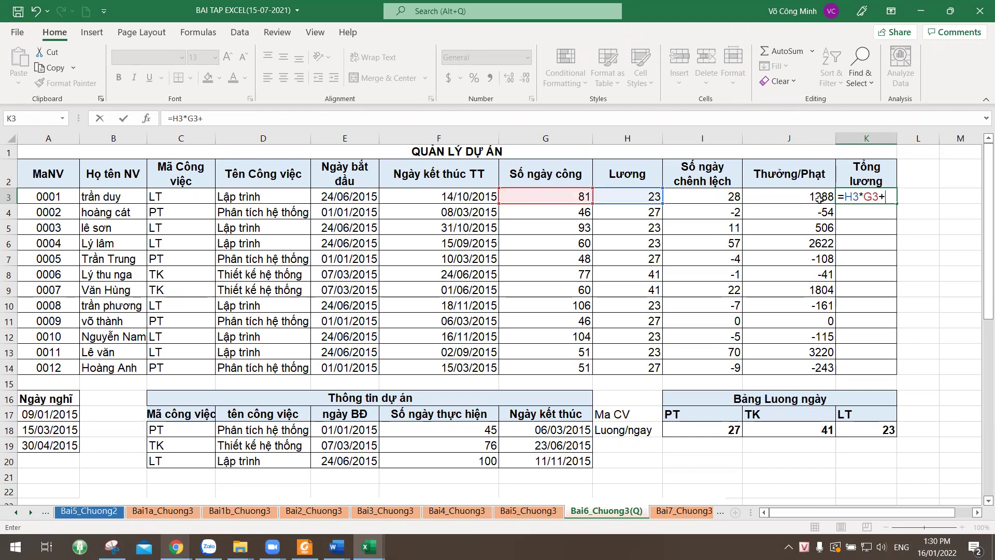
pyautogui.click(786, 197)
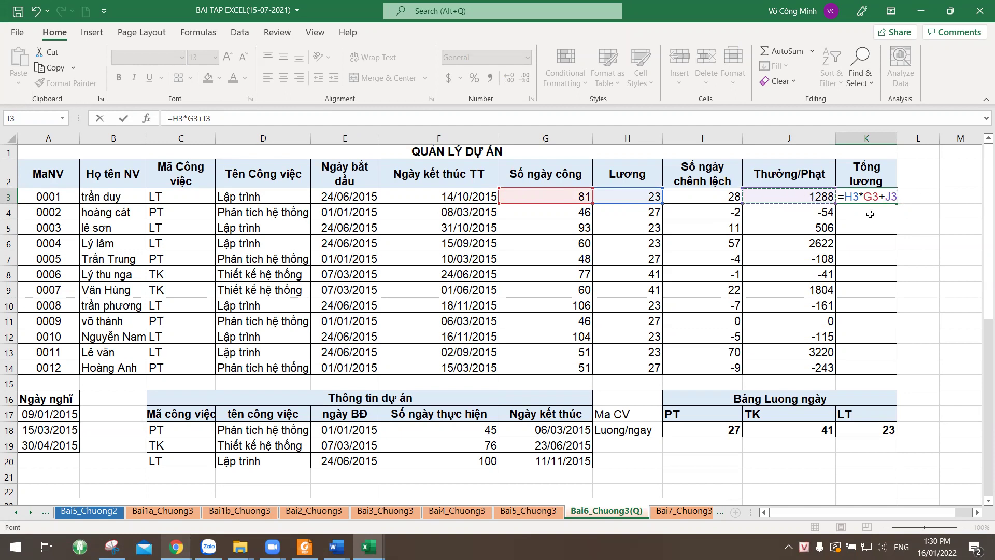
pyautogui.press('Return')
# - Fill the K3 formula down through K14 and inspect the copied formula in K4
pyautogui.click(880, 196)
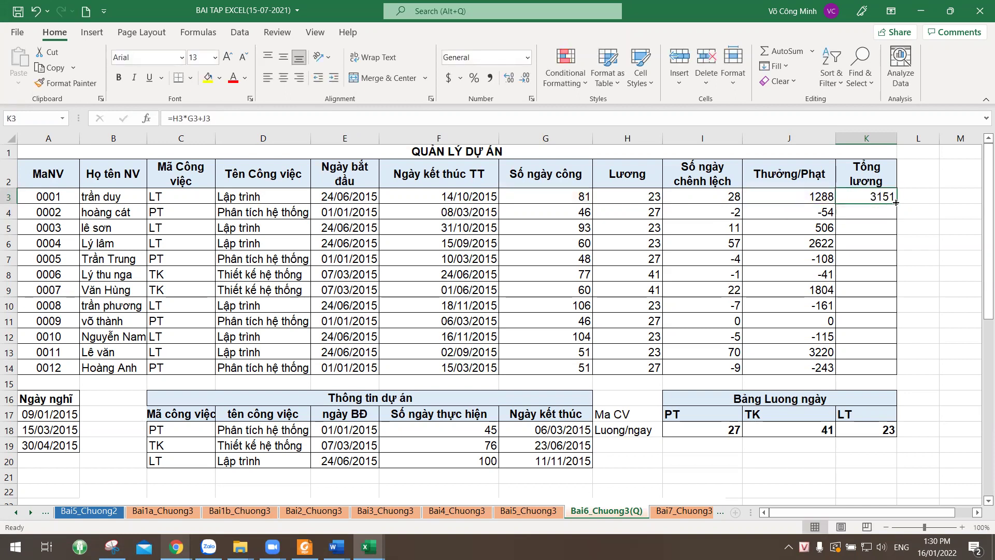
pyautogui.moveTo(896, 202); pyautogui.dragTo(895, 370)
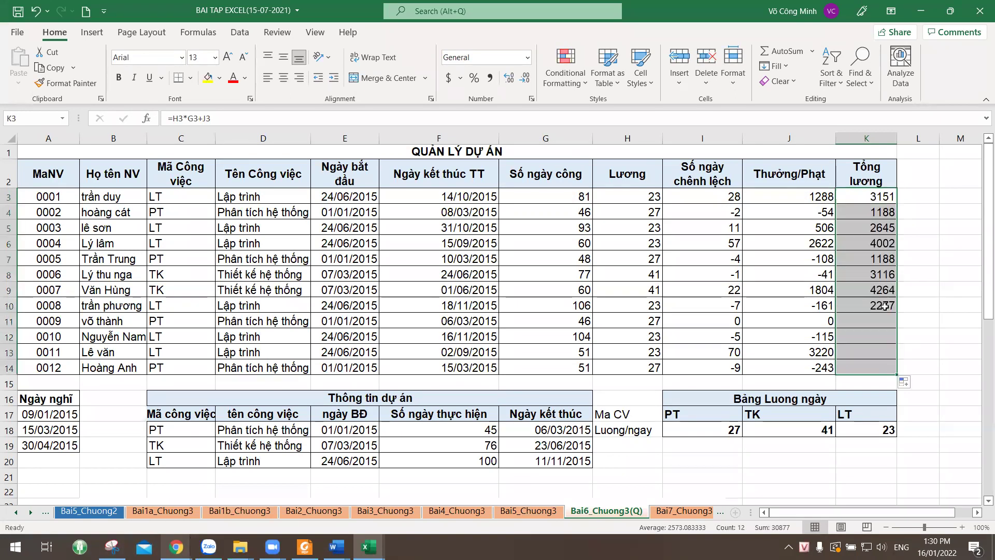
pyautogui.click(819, 209)
pyautogui.doubleClick(854, 213)
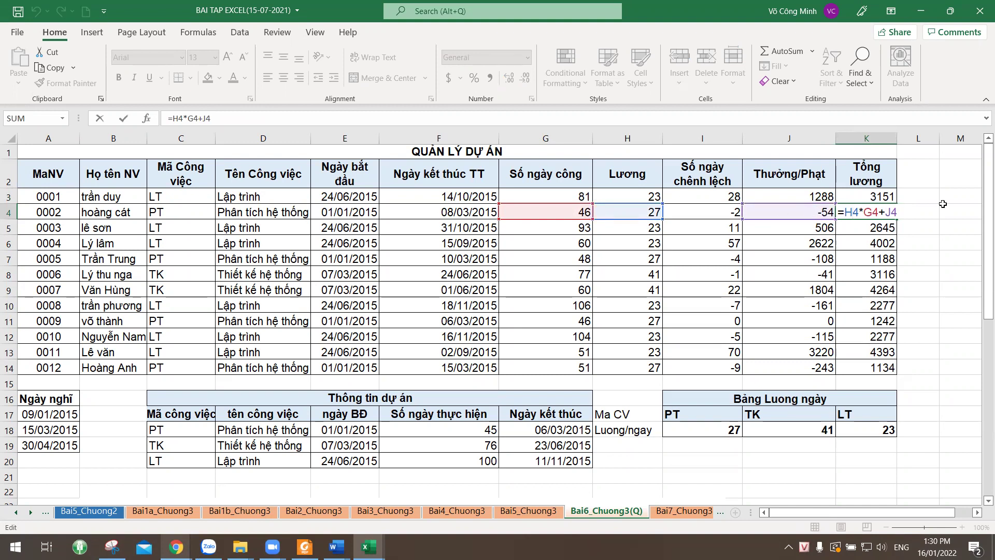
pyautogui.hotkey('ctrl', 'Return')
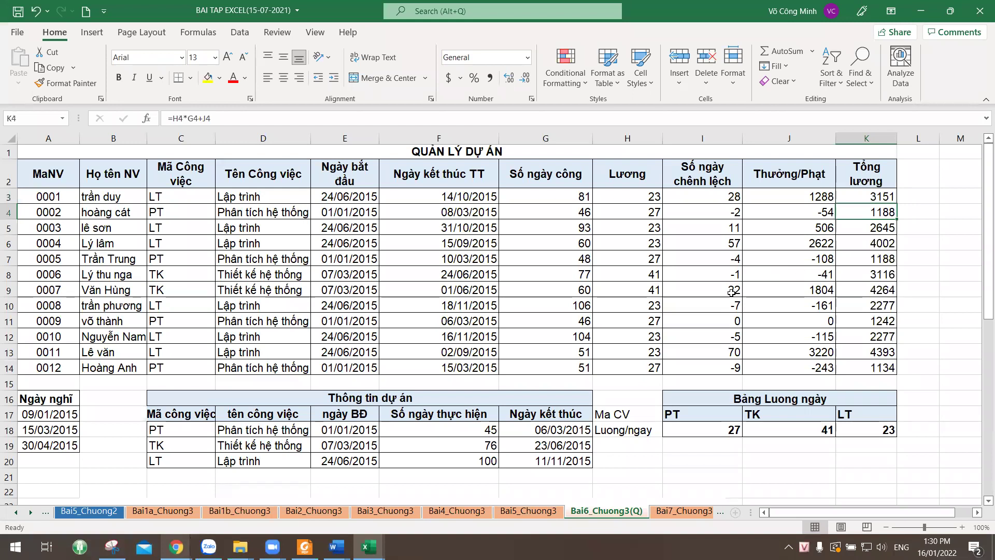
# - Read requirements 7 and 8 on the $ currency format and the conditional colouring of rows ending in month 11
pyautogui.scroll(-2, 646, 331)
pyautogui.scroll(-7, 647, 331)
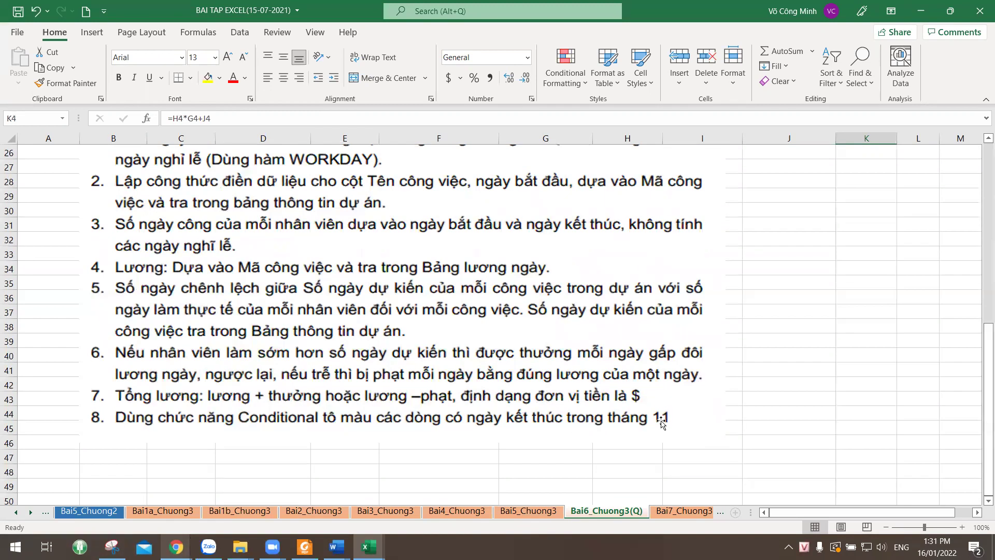
pyautogui.click(833, 339)
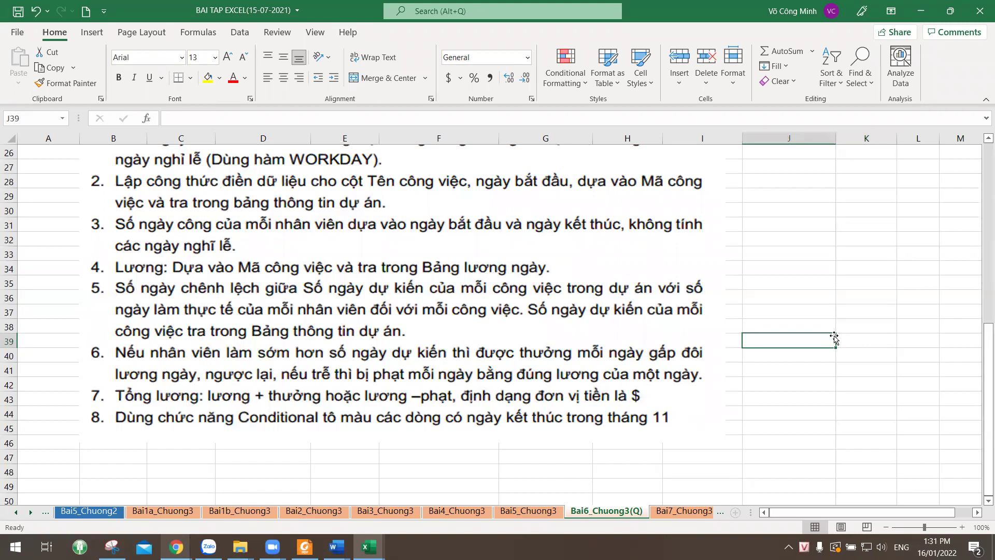
# - Review requirement 8, the Ngày kết thúc TT dates in F3:F14 and the row 10 cells from A to K
pyautogui.scroll(2, 835, 338)
pyautogui.scroll(-3, 835, 338)
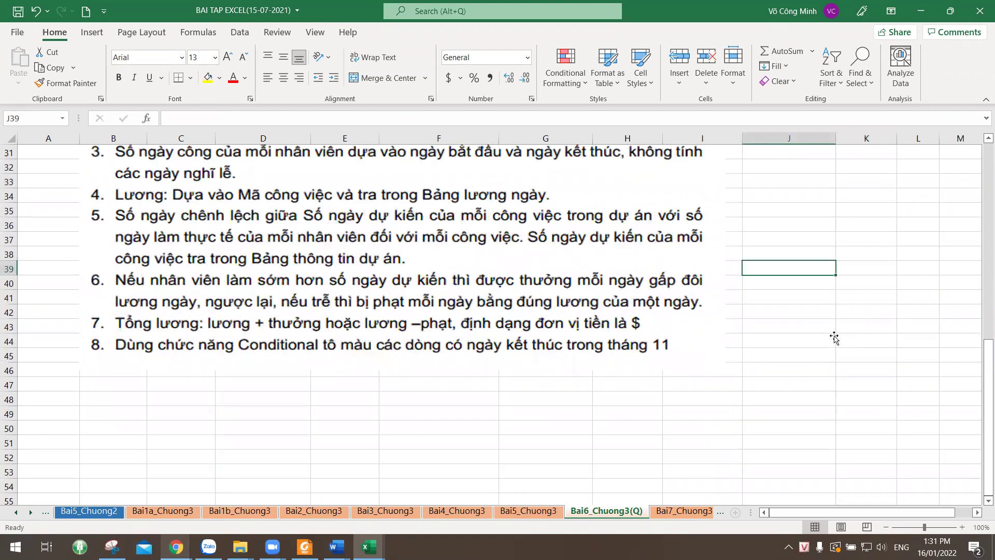
pyautogui.scroll(10, 835, 338)
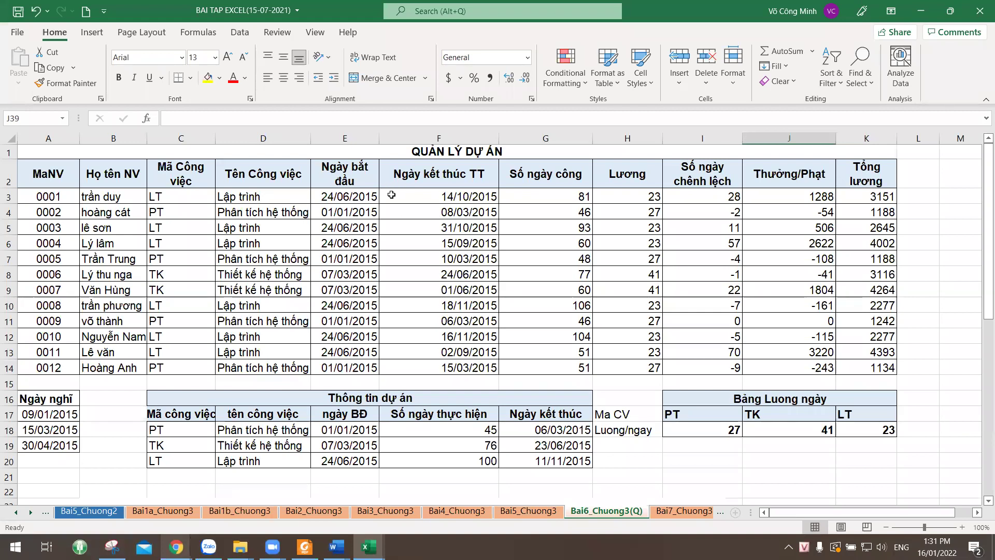
pyautogui.moveTo(391, 195); pyautogui.dragTo(424, 364)
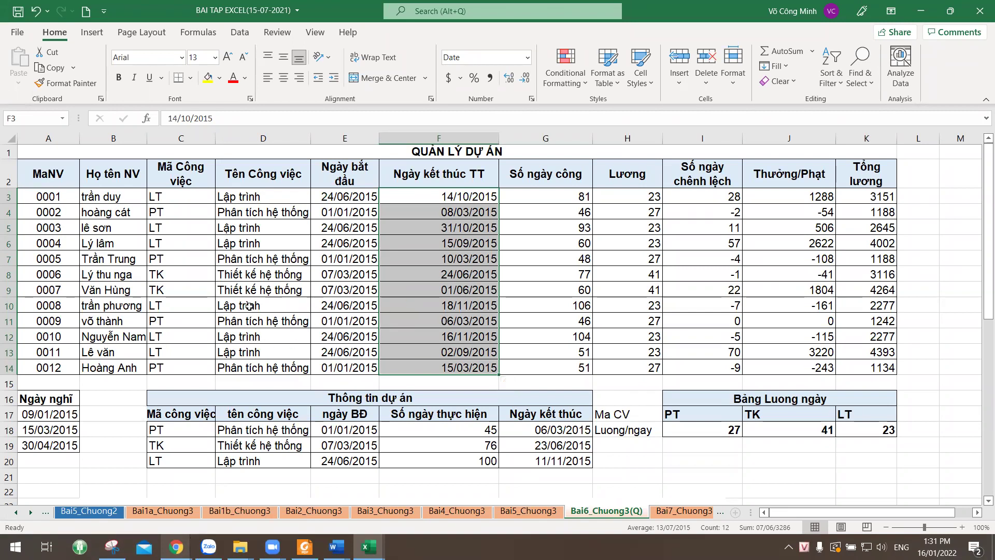
pyautogui.moveTo(21, 307); pyautogui.dragTo(861, 303)
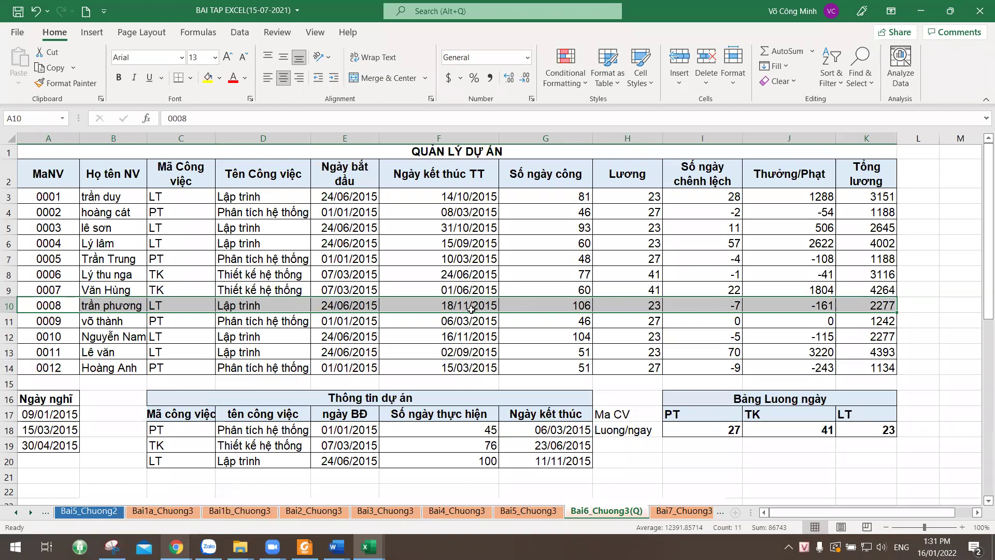
pyautogui.click(549, 258)
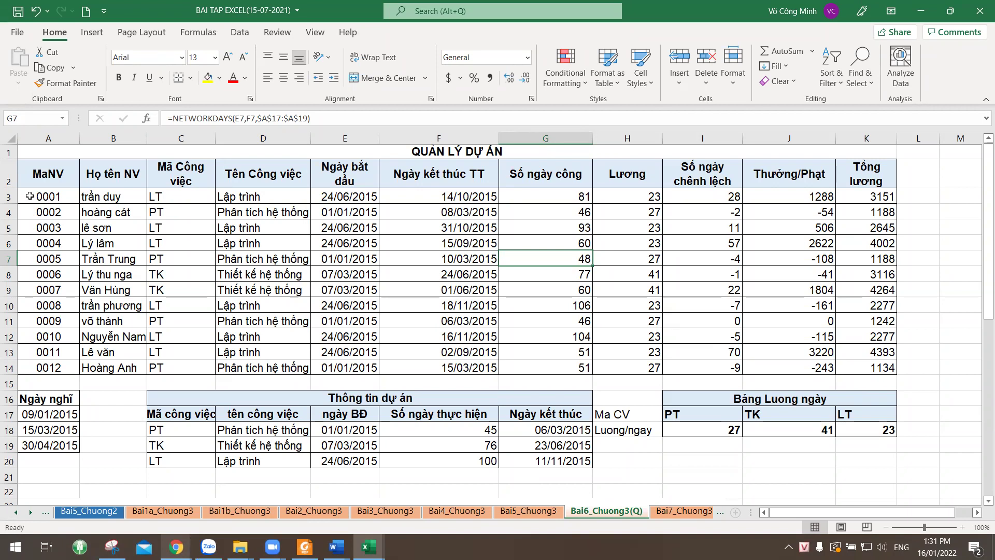
# - Start a new conditional formatting rule for A3:K14 that uses a formula to determine which cells to format
pyautogui.moveTo(30, 196); pyautogui.dragTo(855, 371)
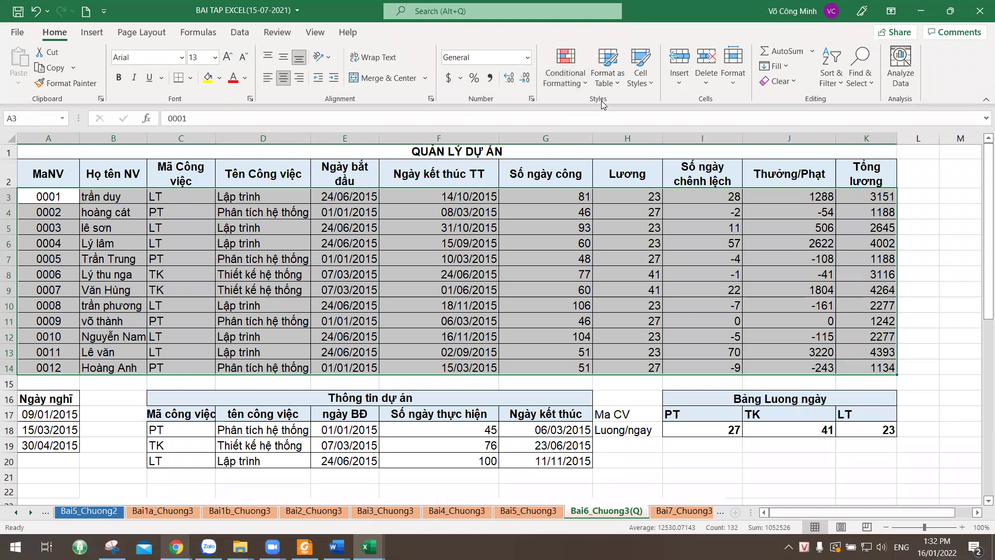
pyautogui.click(589, 90)
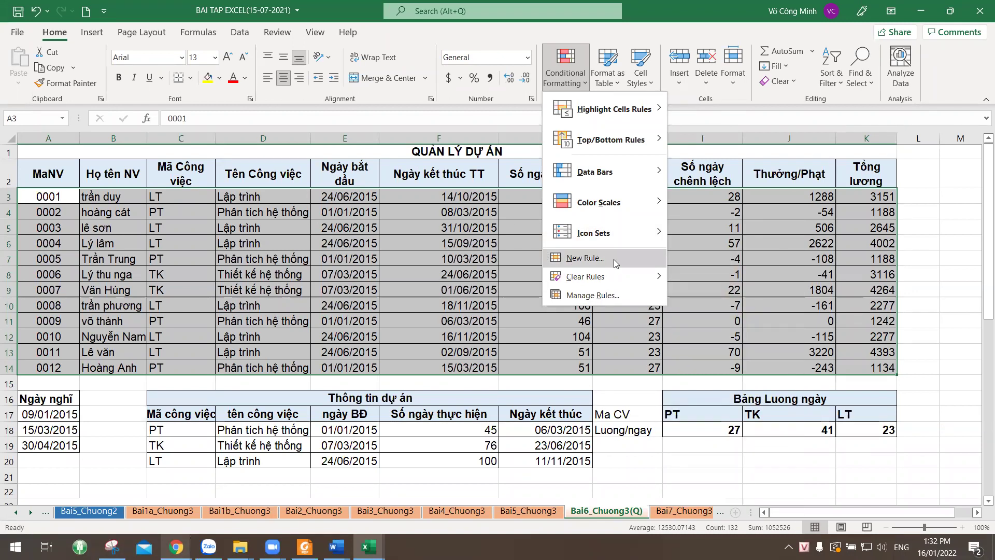
pyautogui.moveTo(664, 109)
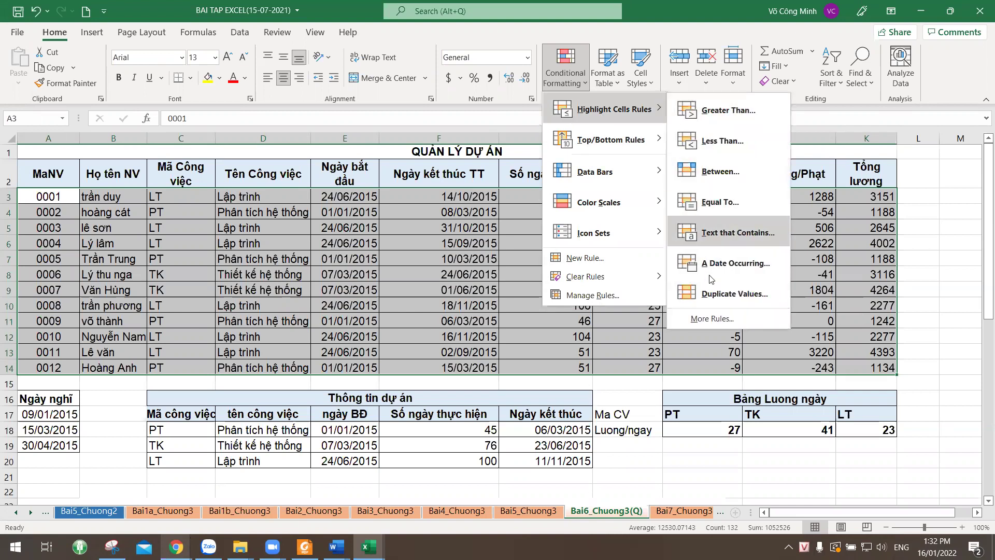
pyautogui.moveTo(619, 141)
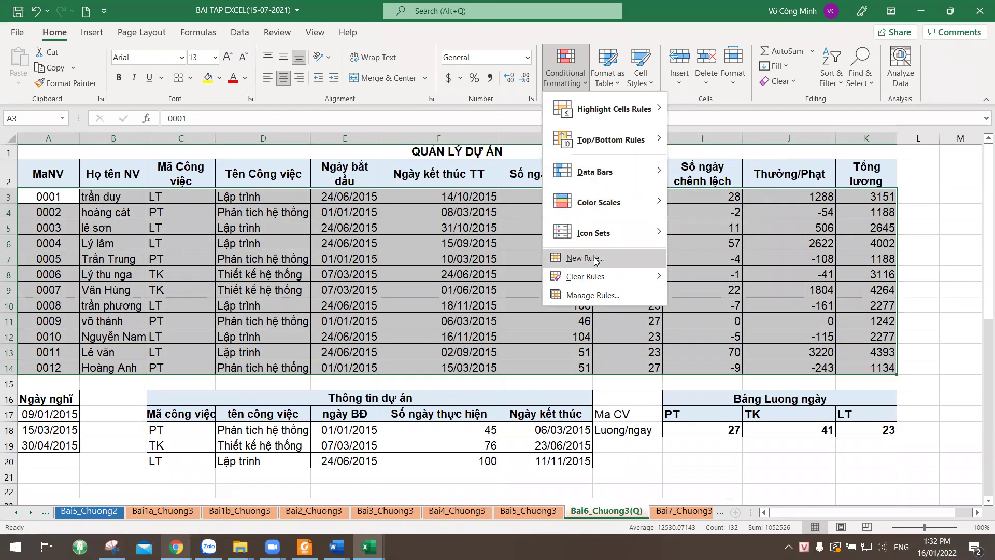
pyautogui.click(616, 260)
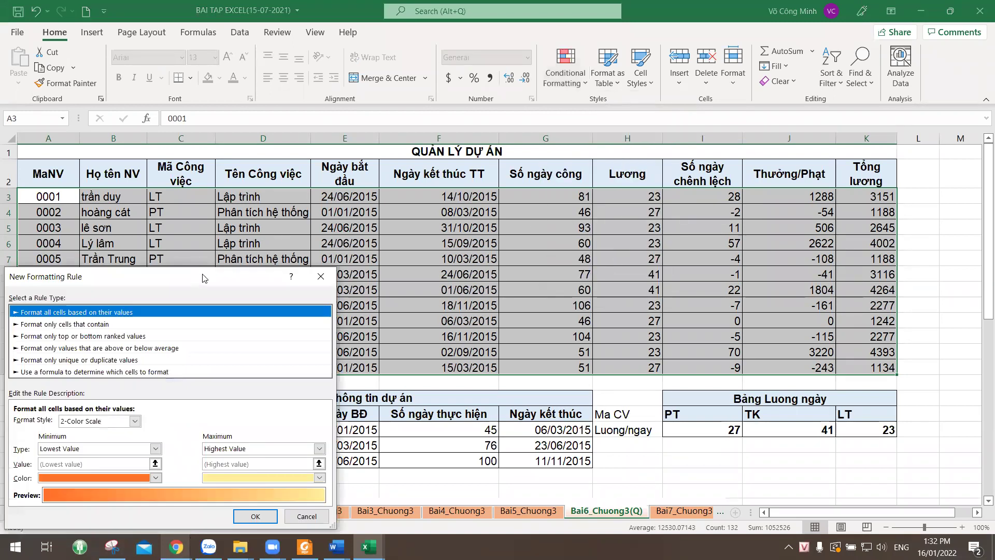
pyautogui.moveTo(202, 278); pyautogui.dragTo(713, 126)
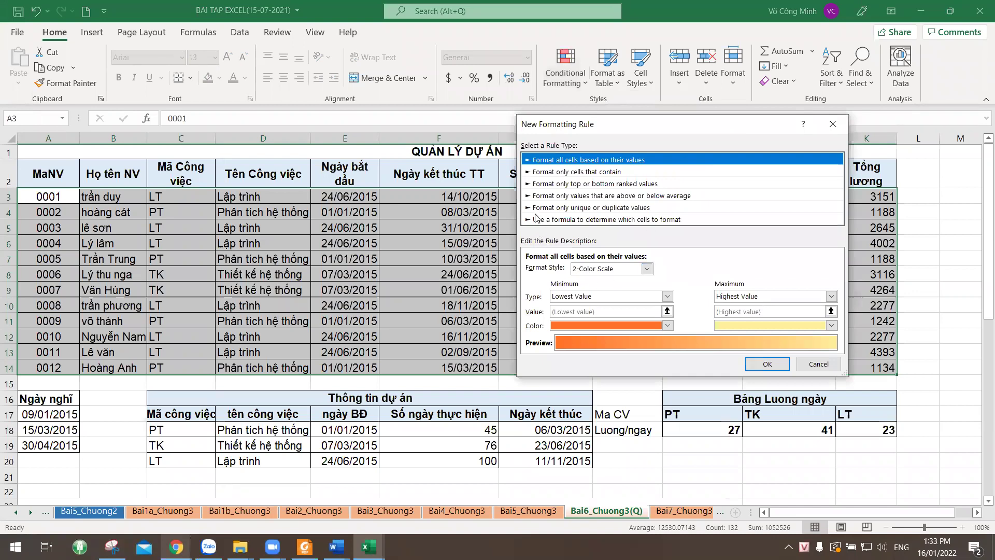
pyautogui.click(563, 220)
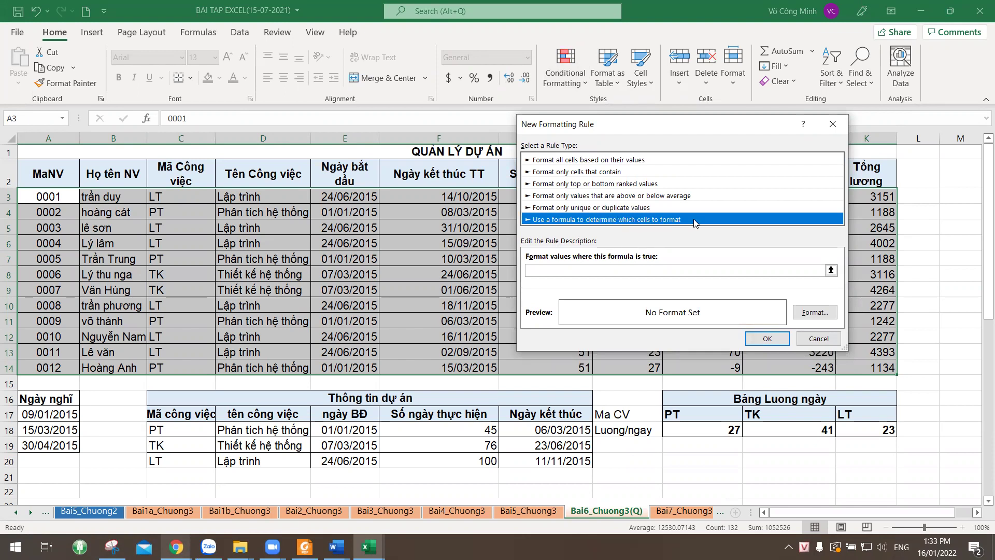
# - Enter the rule formula =month($F3)=11, keeping column F absolute and the row relative
pyautogui.click(551, 269)
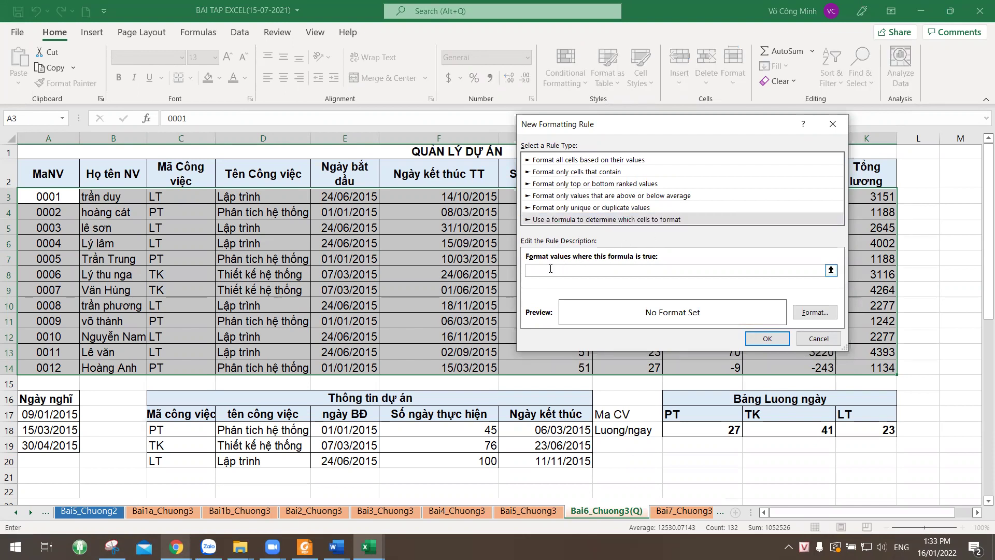
pyautogui.write('=month(')
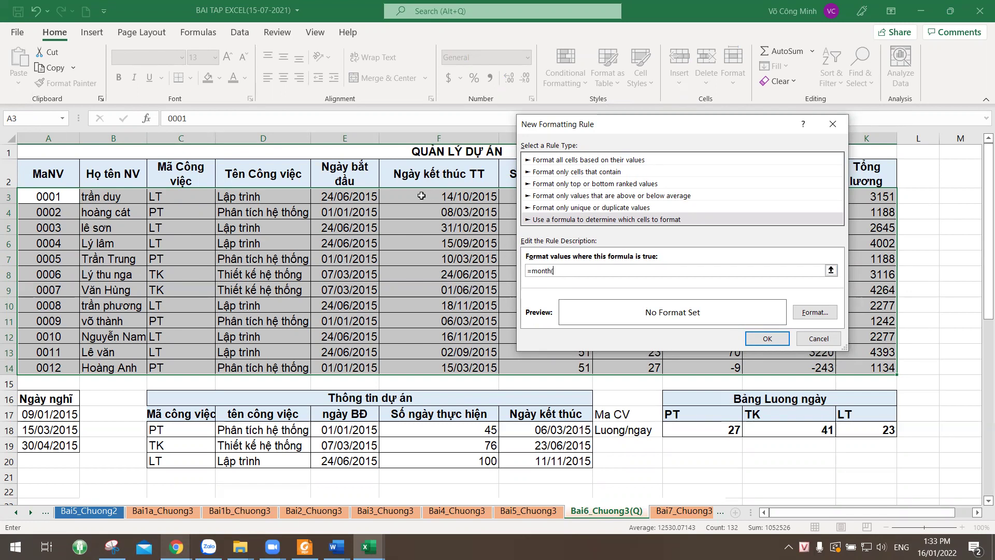
pyautogui.click(400, 194)
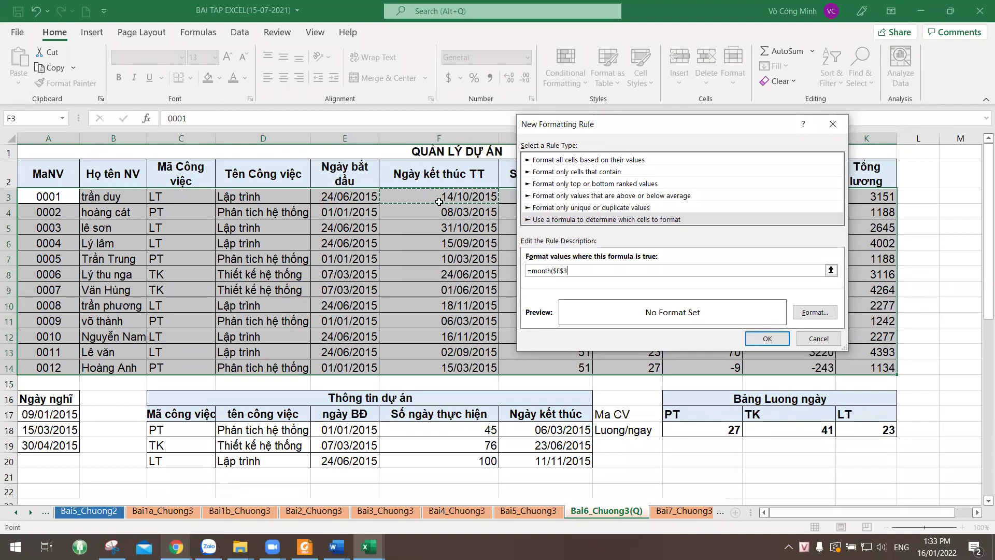
pyautogui.write(')=11')
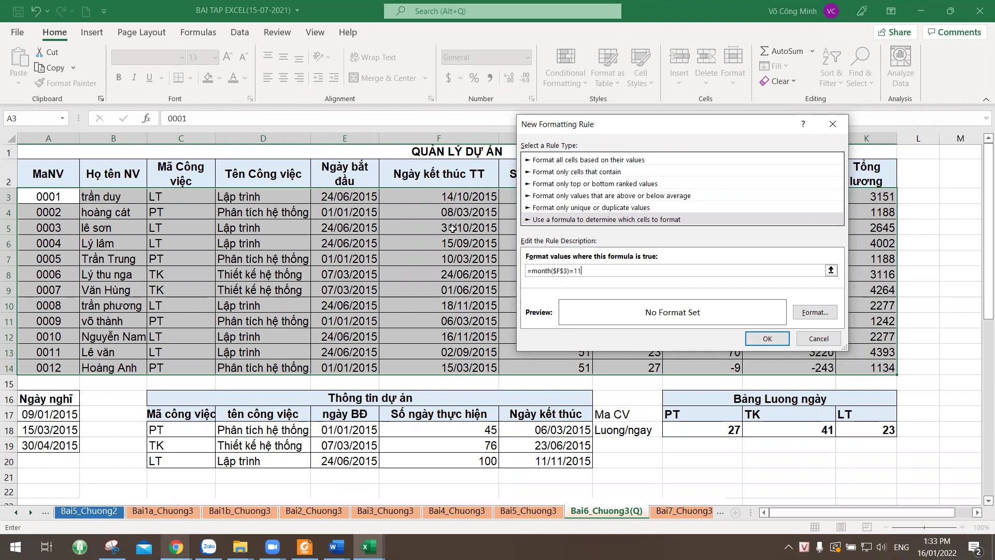
pyautogui.click(564, 274)
pyautogui.press('BackSpace')
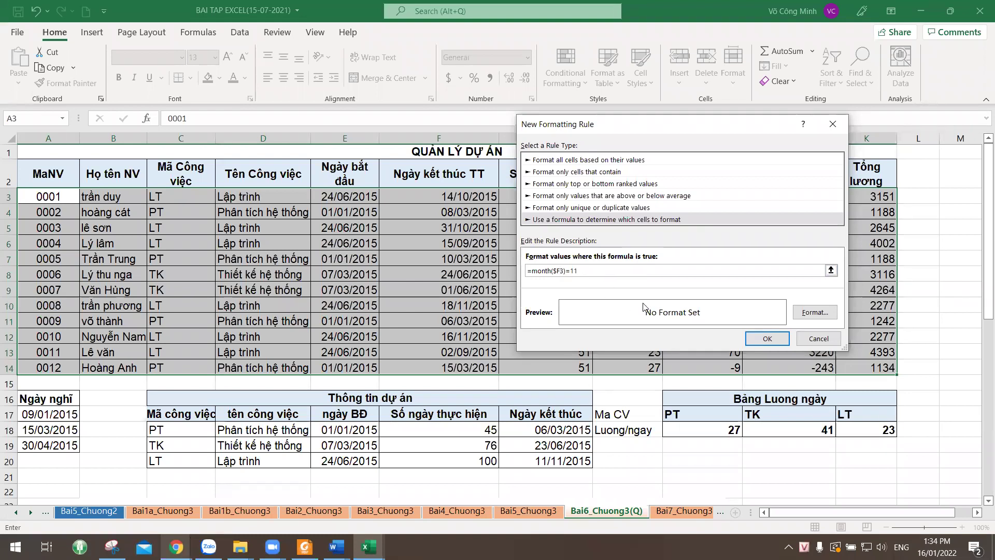
# - Give the rule a yellow fill and apply it to the QUẢN LÝ DỰ ÁN data rows
pyautogui.click(812, 313)
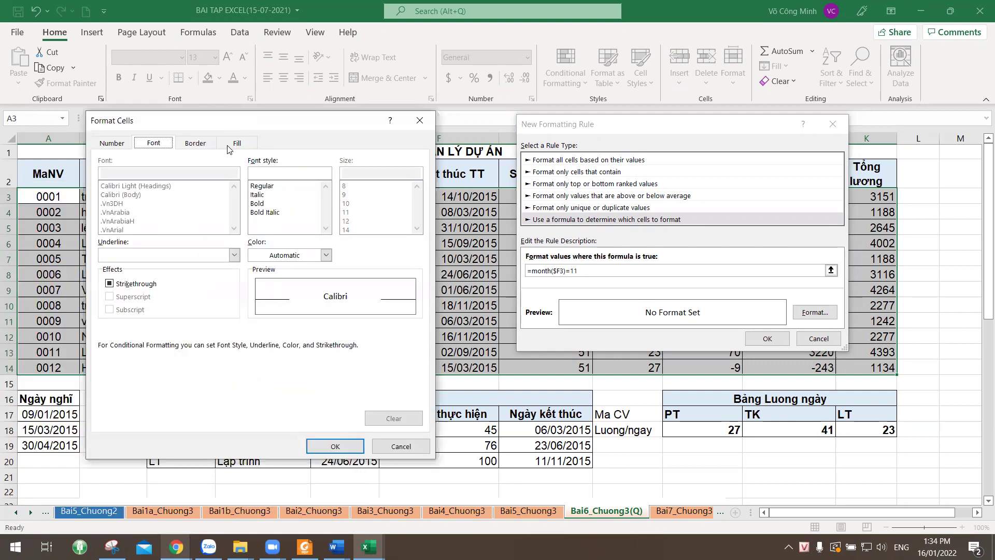
pyautogui.click(229, 147)
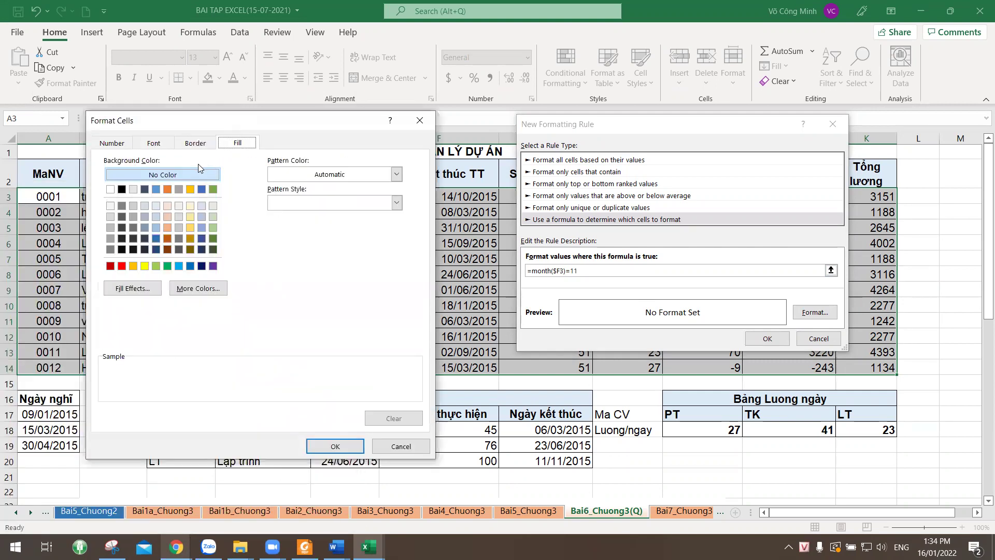
pyautogui.click(144, 267)
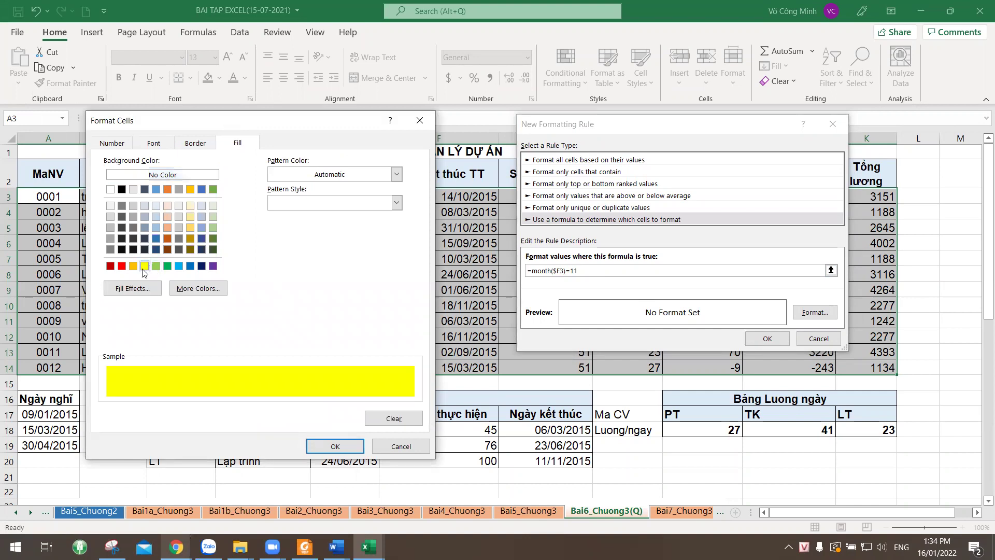
pyautogui.click(329, 447)
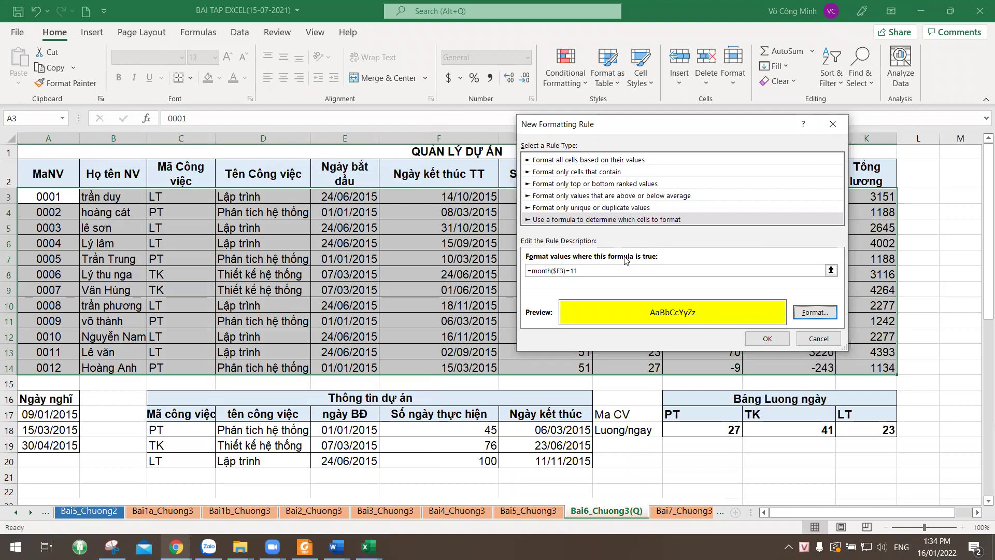
pyautogui.click(774, 340)
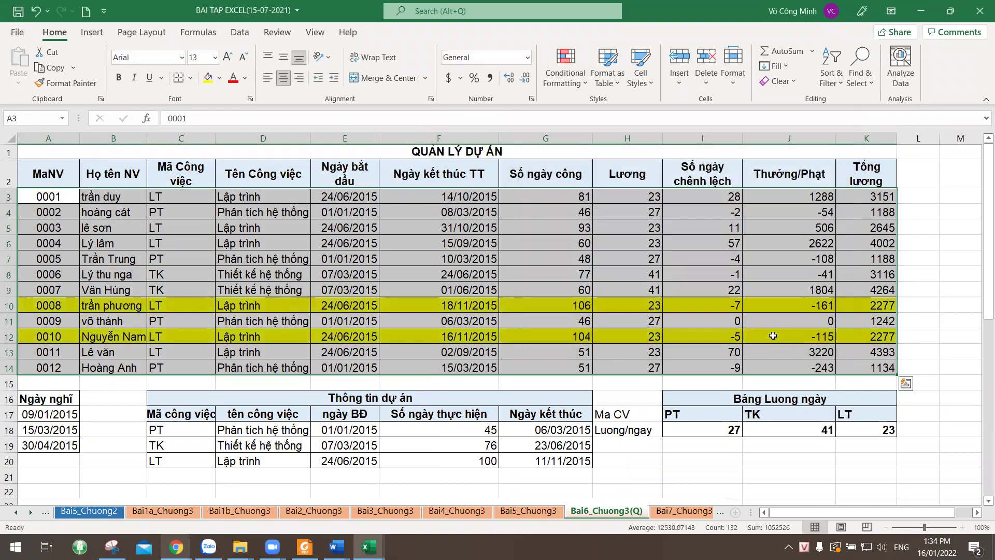
pyautogui.click(783, 267)
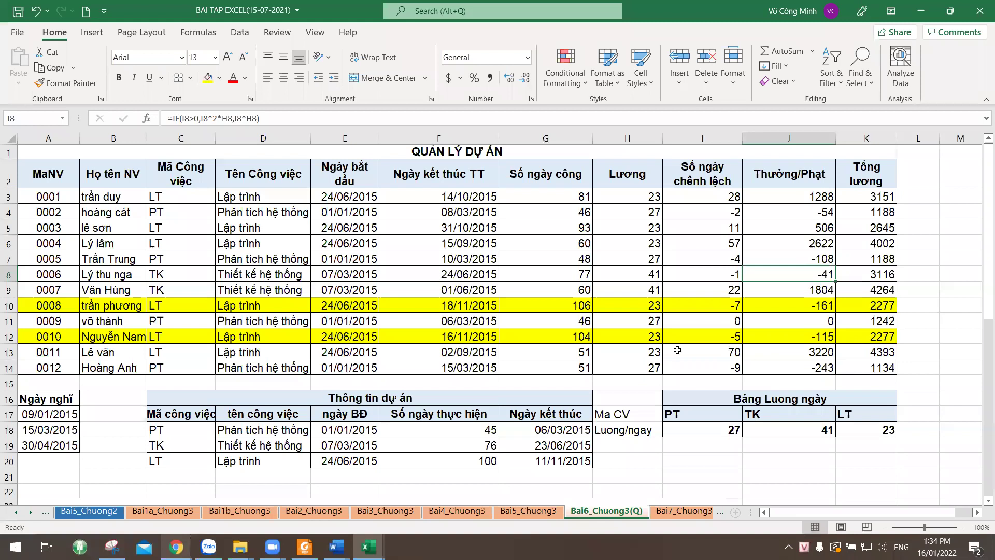
# - Test the colouring rule by setting the end date in F3 to 14/11/2015
pyautogui.click(464, 306)
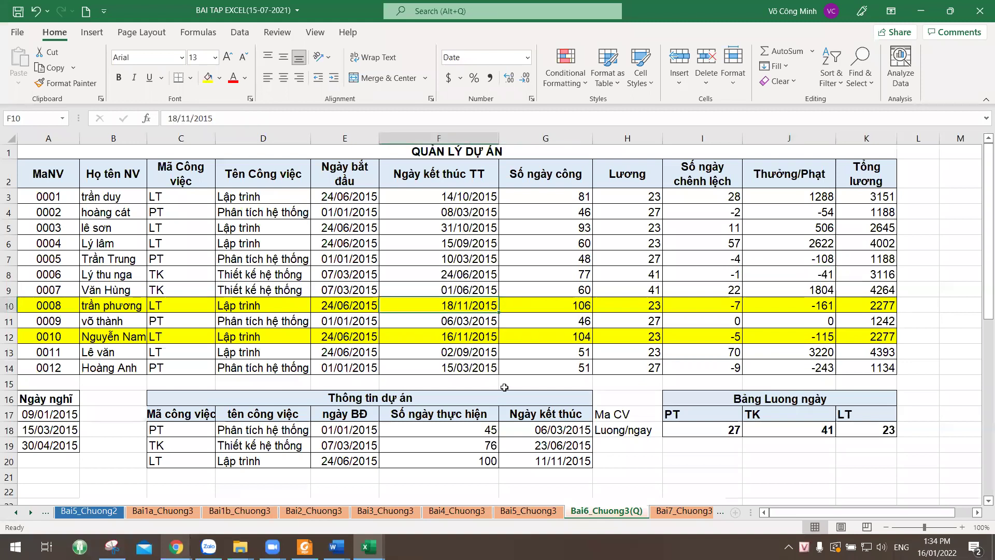
pyautogui.click(464, 195)
pyautogui.doubleClick(464, 195)
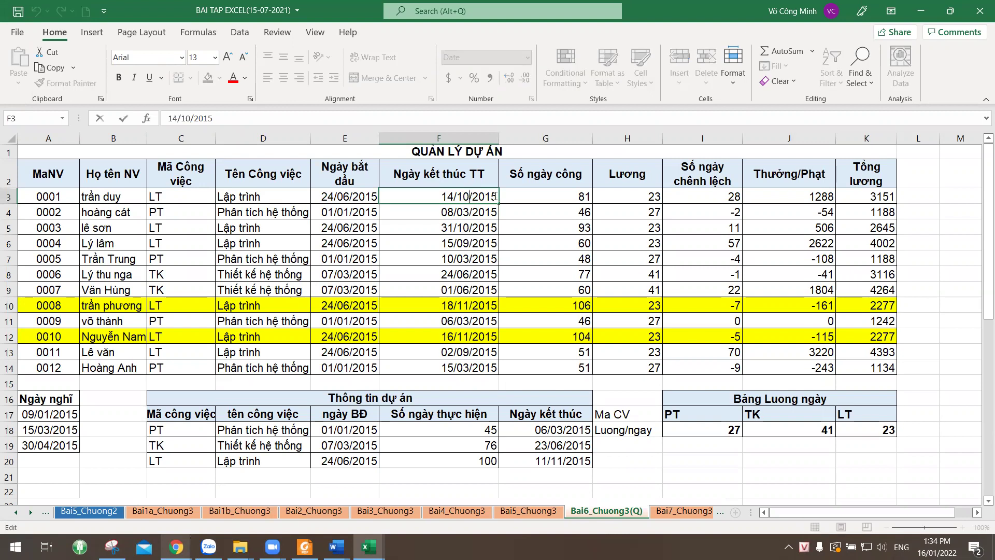
pyautogui.press('BackSpace')
pyautogui.write('1')
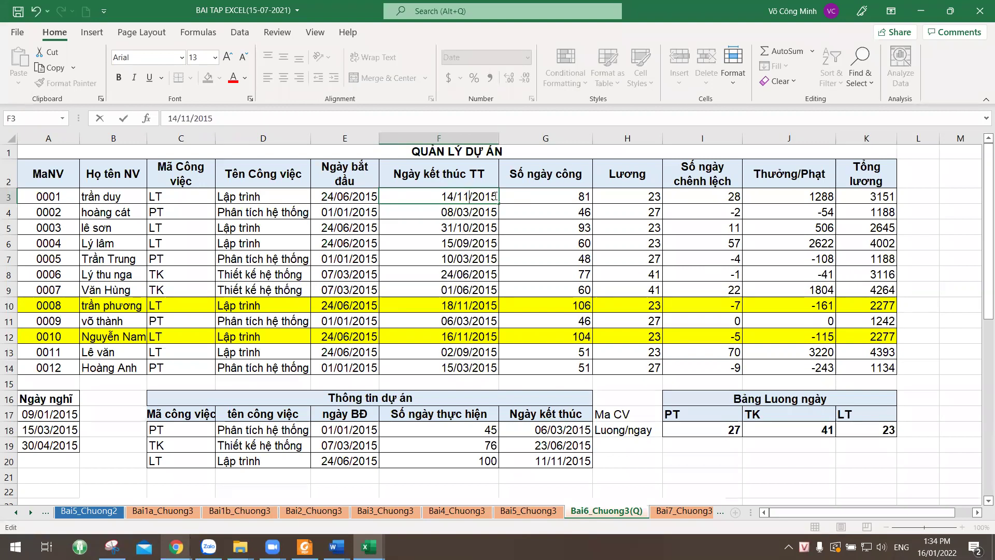
pyautogui.press('Return')
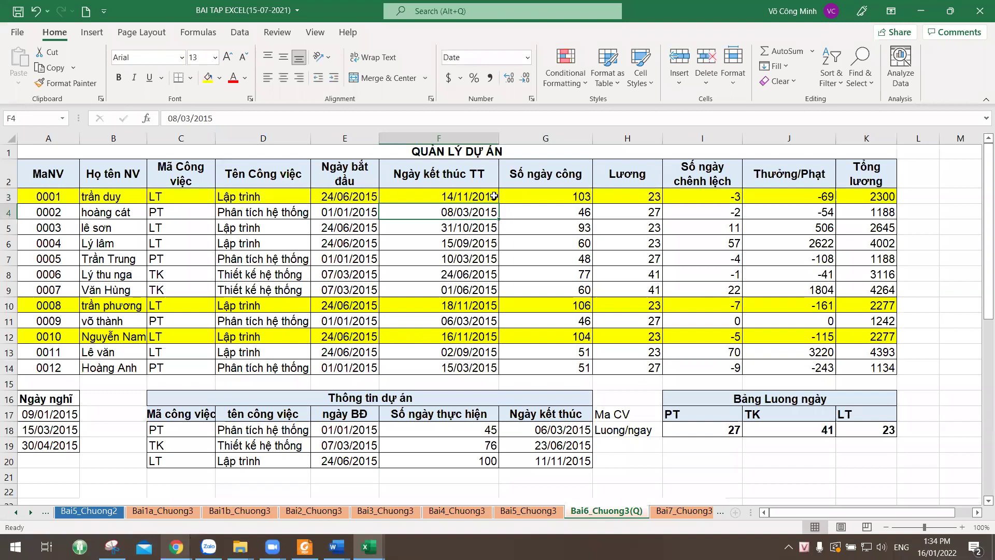
# - Test the rule on a coloured row by setting the end date in F10 to 18/10/2015
pyautogui.doubleClick(466, 306)
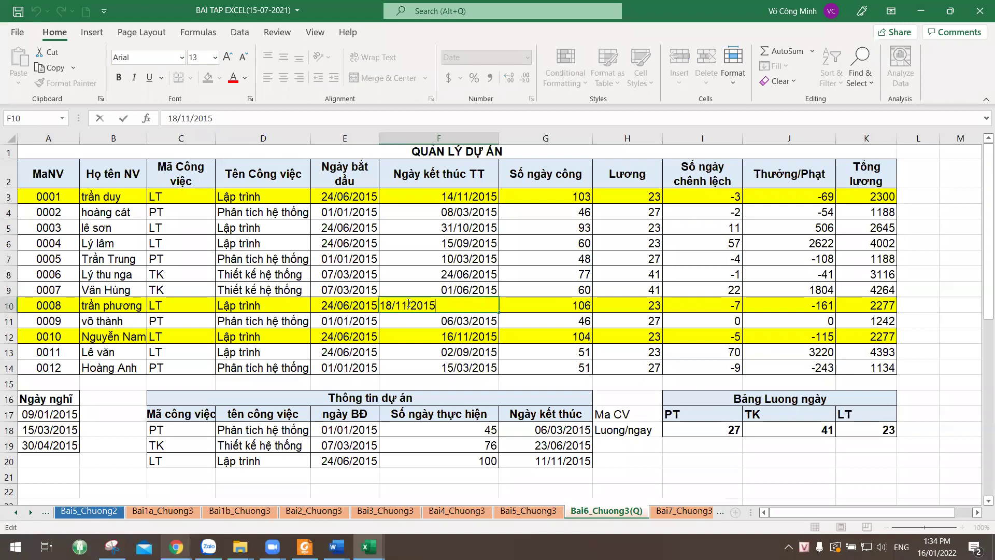
pyautogui.press('BackSpace')
pyautogui.write('0')
pyautogui.press('Return')
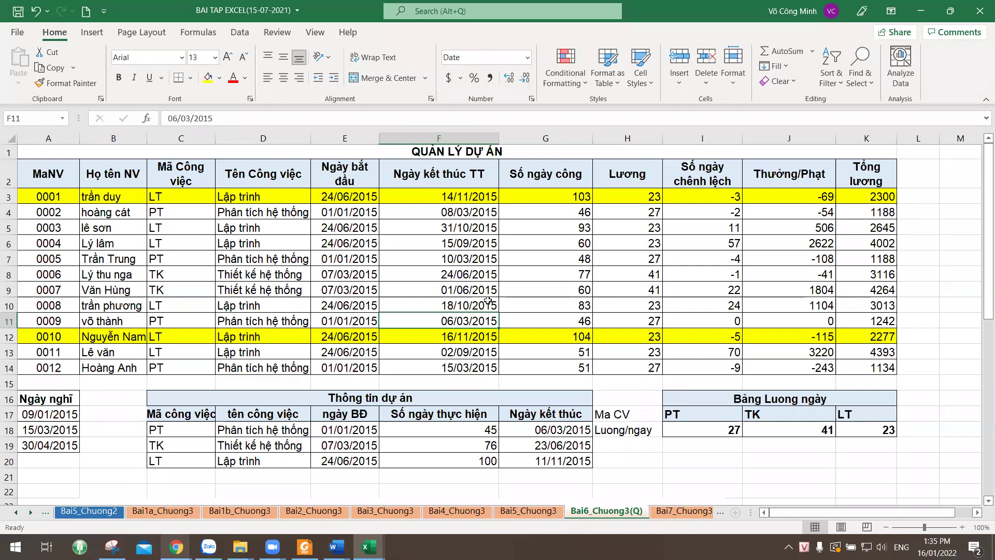
# - Undo both test date changes in F10 and F3
pyautogui.hotkey('ctrl', 'z')
pyautogui.hotkey('ctrl', 'z')
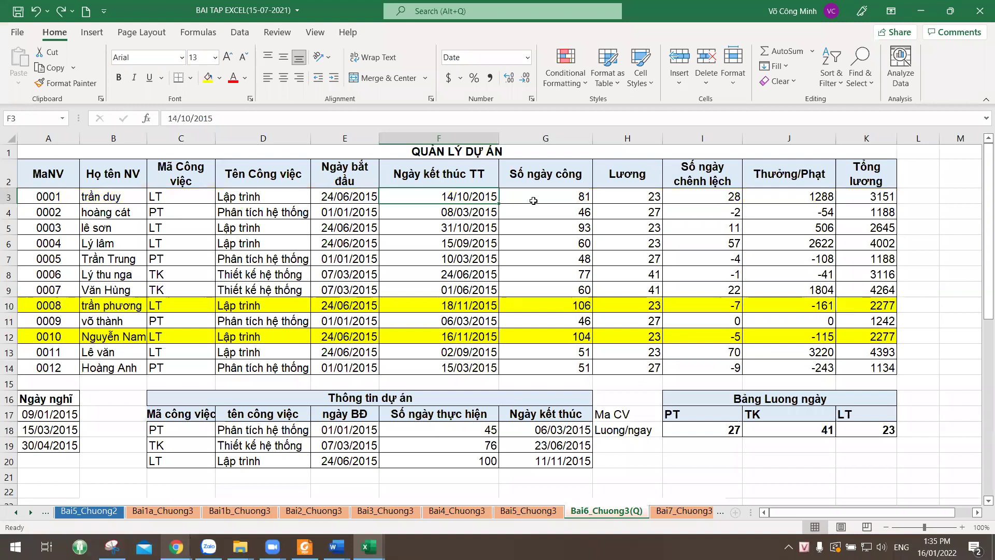
pyautogui.click(530, 254)
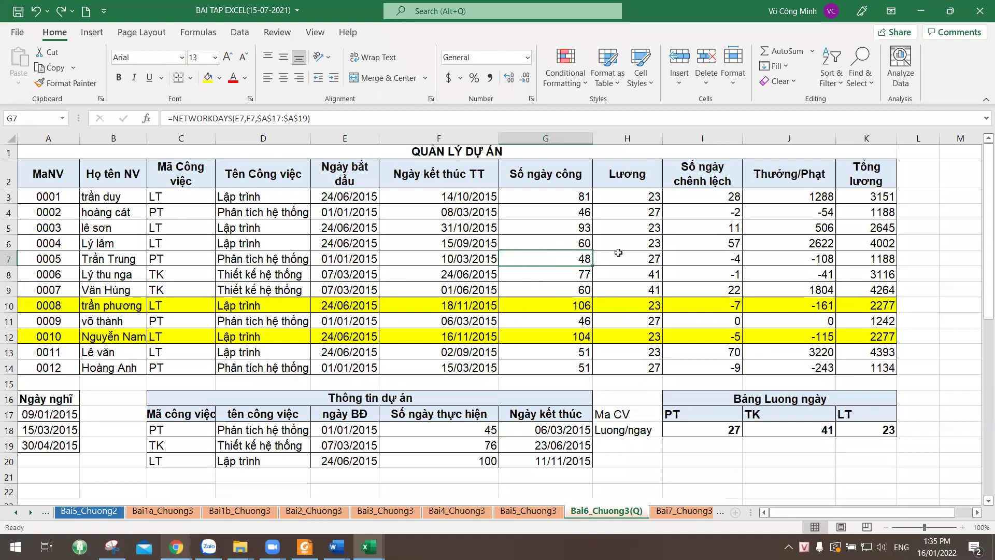
pyautogui.click(628, 271)
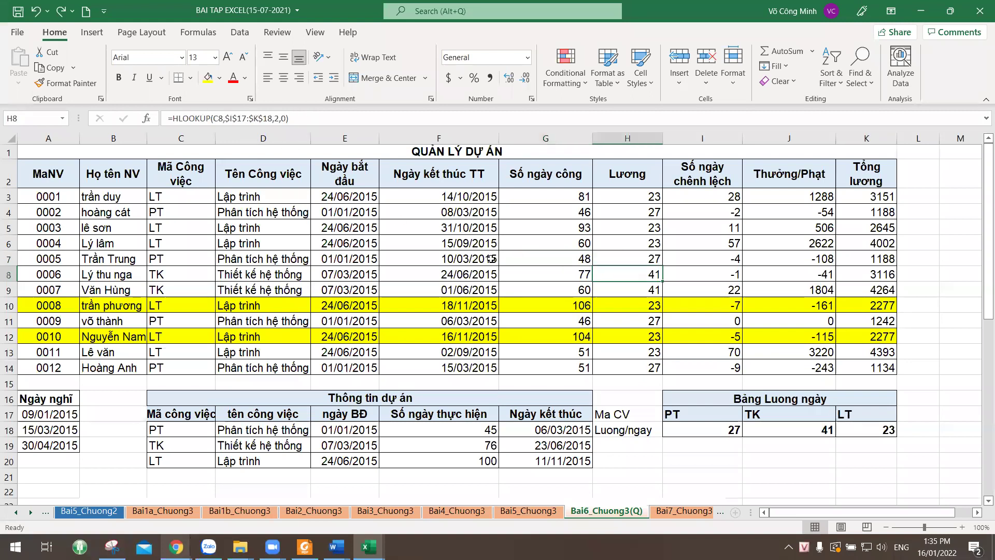
# - Reread requirements 7 and 8 below the table and return to the QUẢN LÝ DỰ ÁN data
pyautogui.scroll(-12, 489, 304)
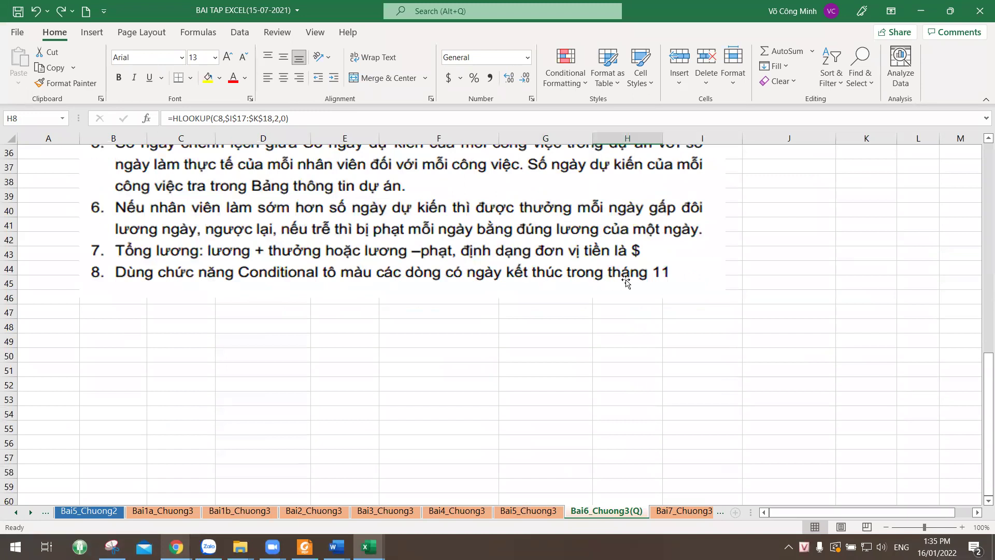
pyautogui.scroll(8, 658, 284)
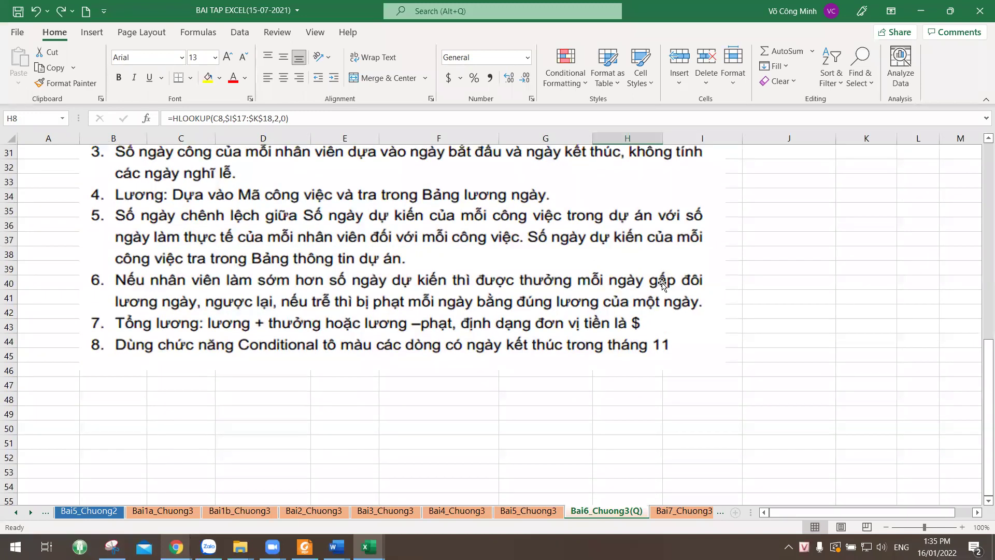
pyautogui.scroll(4, 662, 284)
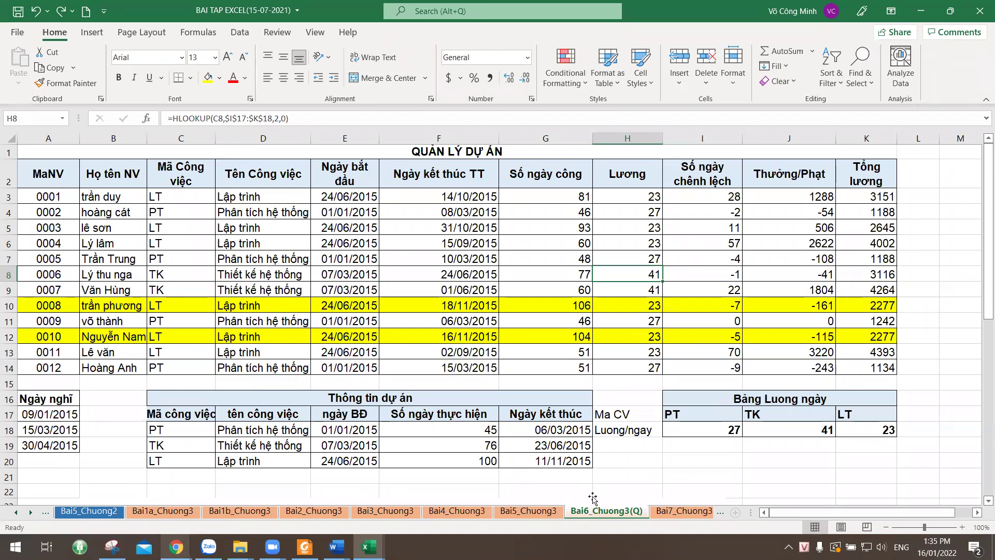
# - Open the Bai7_Chuong3 sheet and apply all borders to the exam results table A3:F18
pyautogui.click(677, 512)
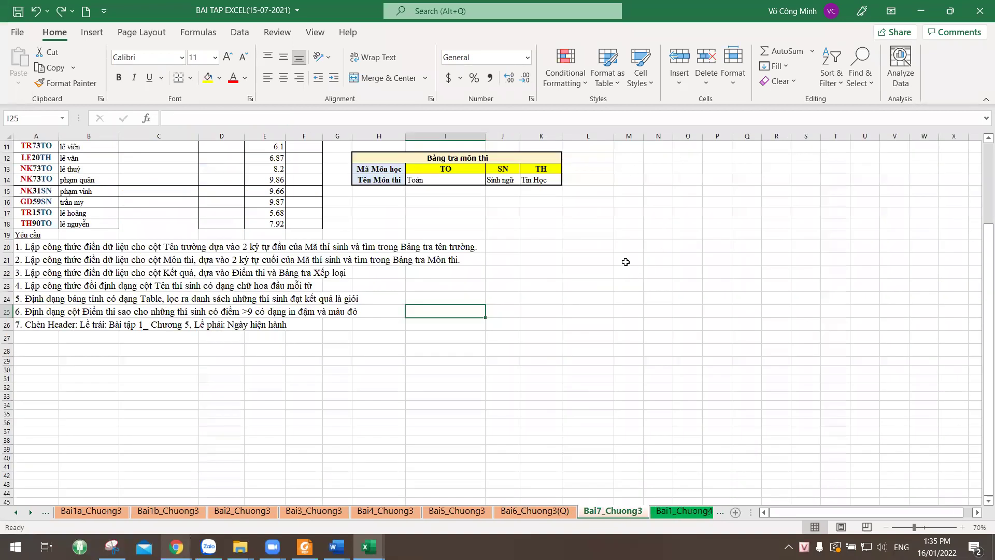
pyautogui.scroll(4, 632, 309)
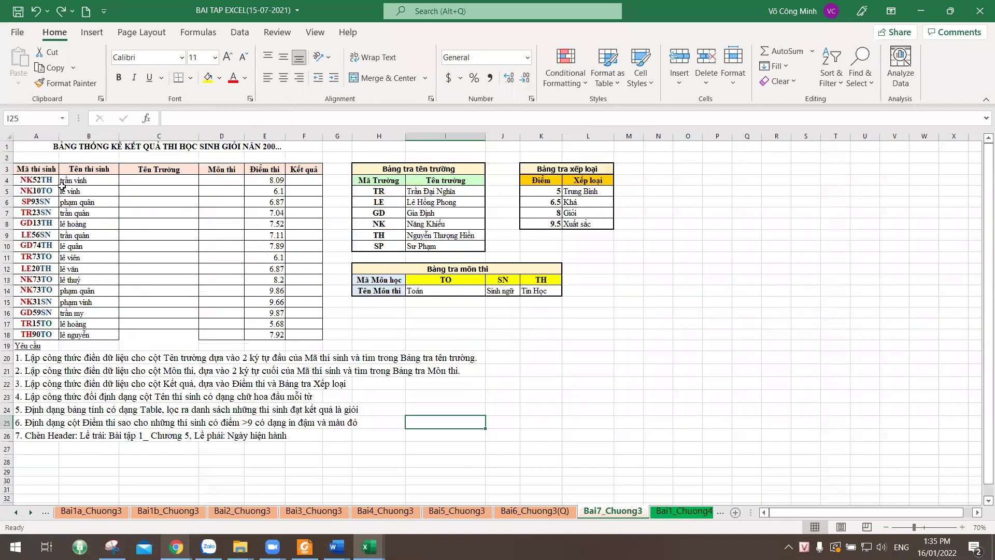
pyautogui.moveTo(44, 171)
pyautogui.mouseDown()
pyautogui.moveTo(187, 244)
pyautogui.moveTo(290, 334)
pyautogui.mouseUp()
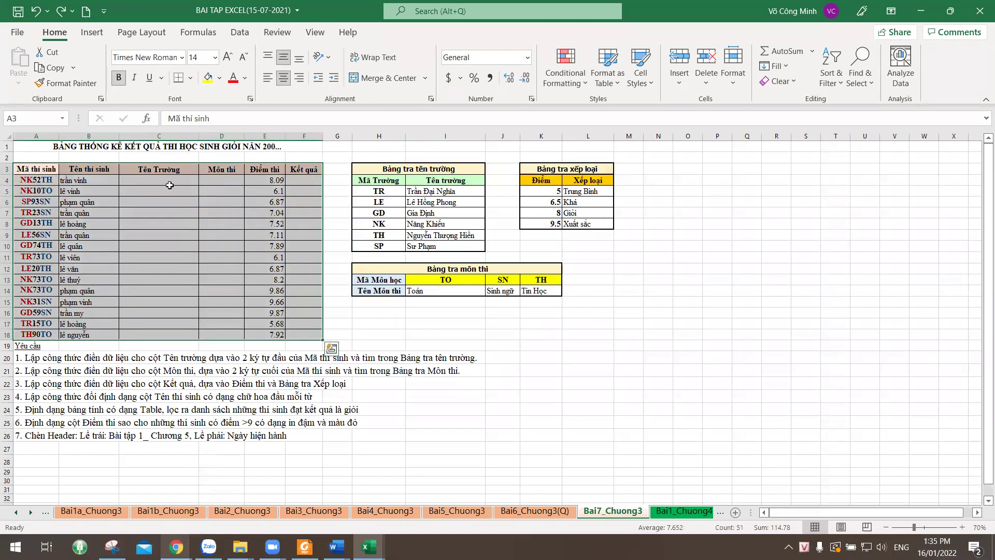
pyautogui.click(191, 78)
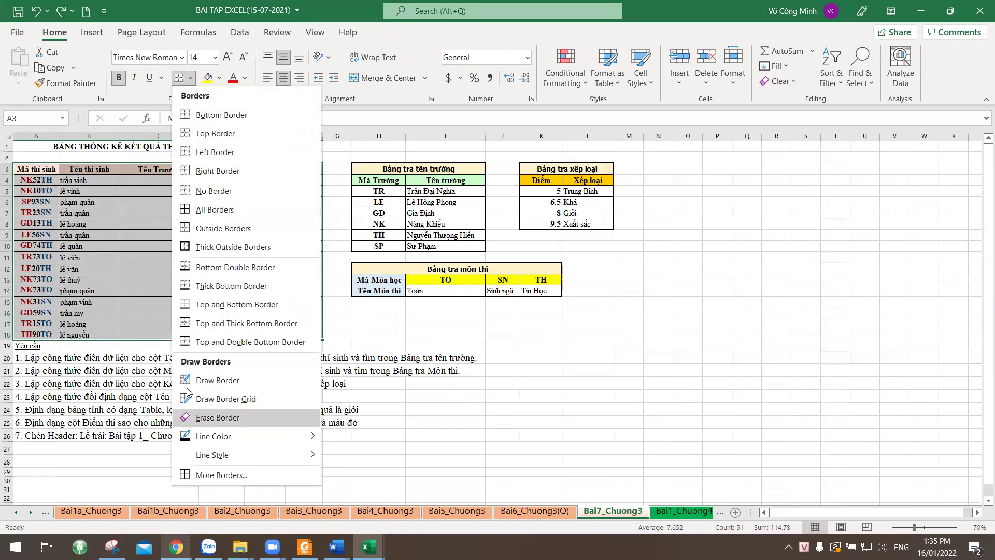
pyautogui.click(214, 210)
pyautogui.click(633, 344)
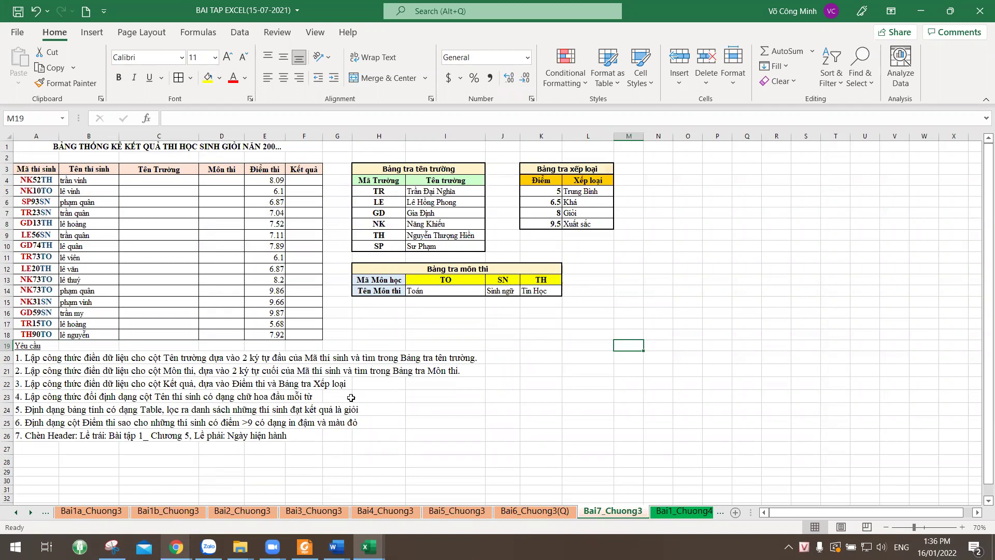
pyautogui.click(556, 513)
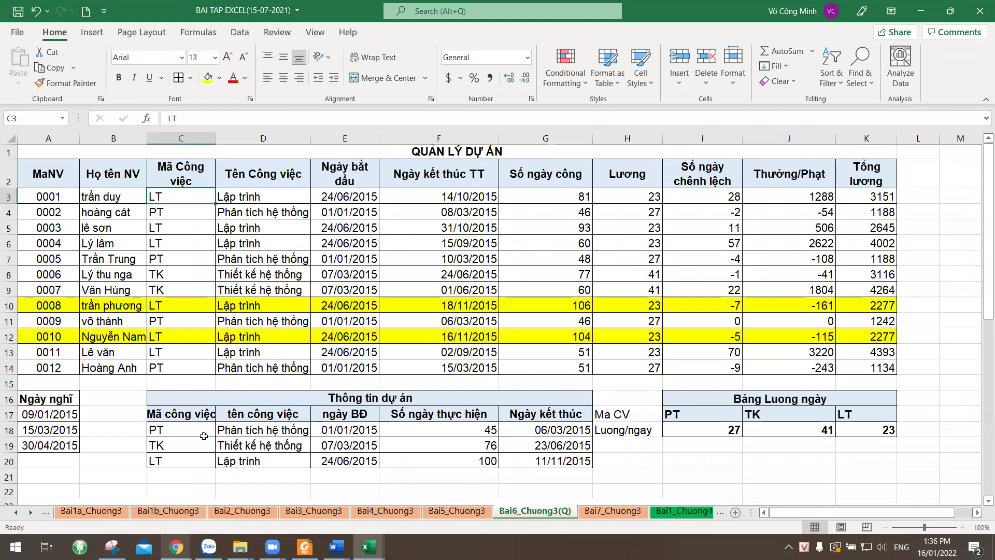
pyautogui.click(613, 512)
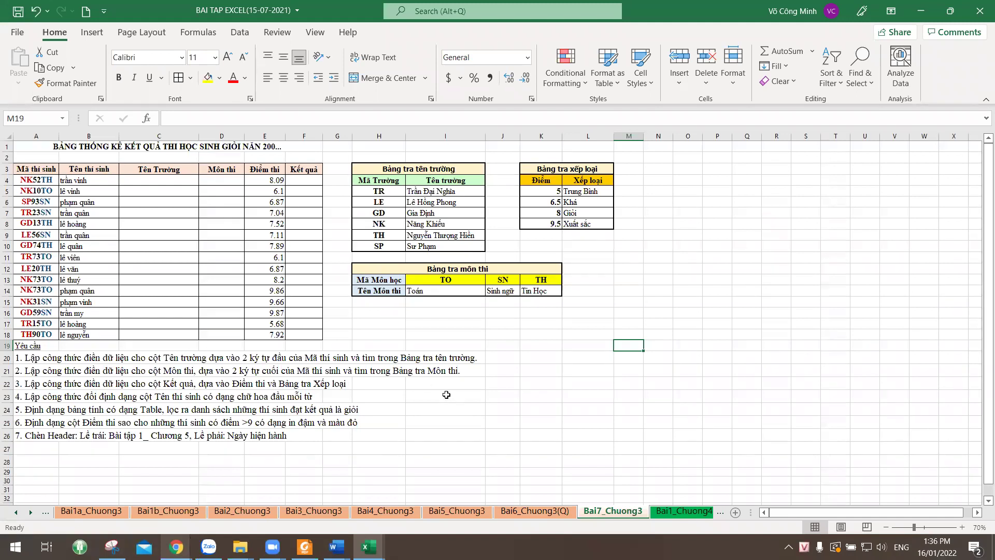
# - Start the Tên Trường formula in C4 with =LEFT(A4,2) to extract the first two characters of the candidate code
pyautogui.keyDown('ctrl'); pyautogui.scroll(3, 447, 395); pyautogui.keyUp('ctrl')
pyautogui.scroll(2, 378, 400)
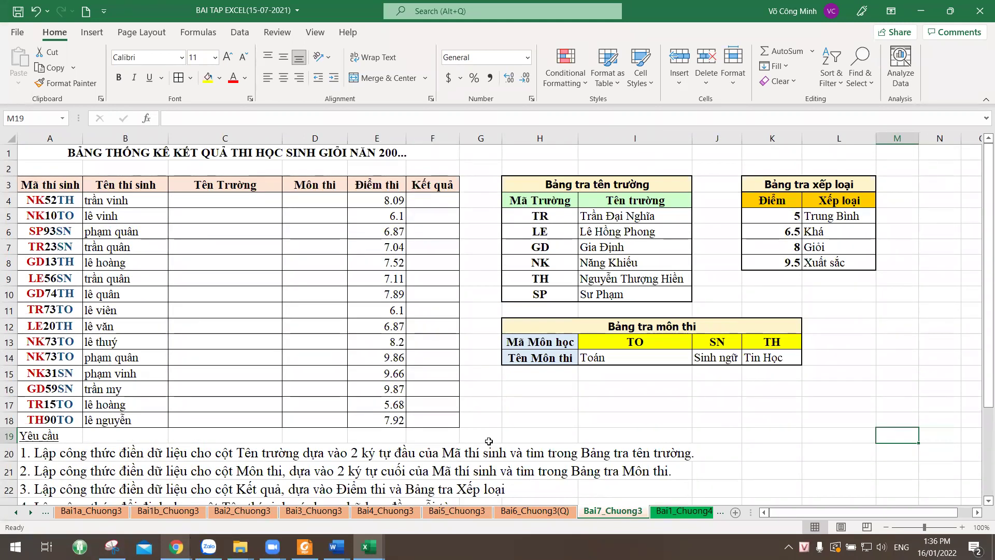
pyautogui.click(255, 208)
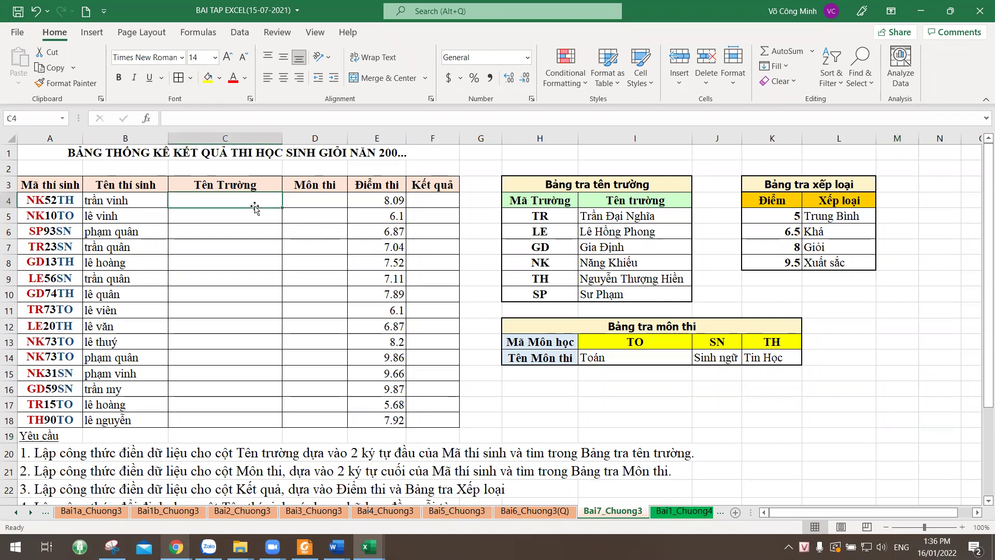
pyautogui.write('=')
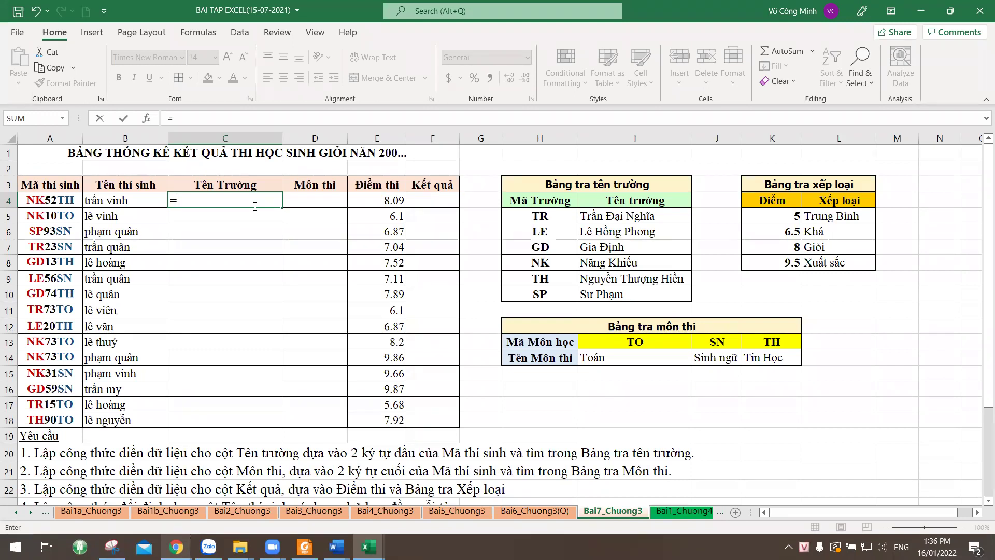
pyautogui.write('lef')
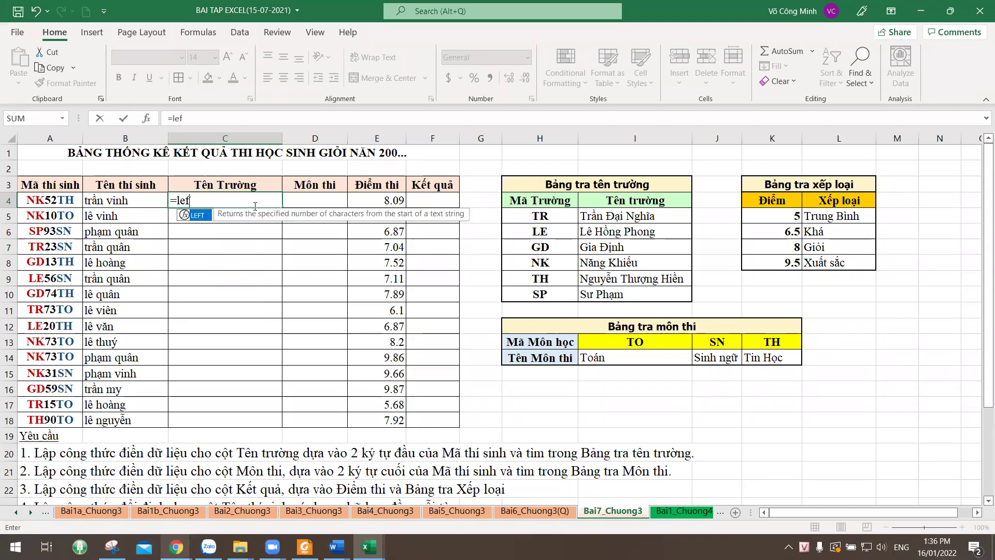
pyautogui.press('Tab')
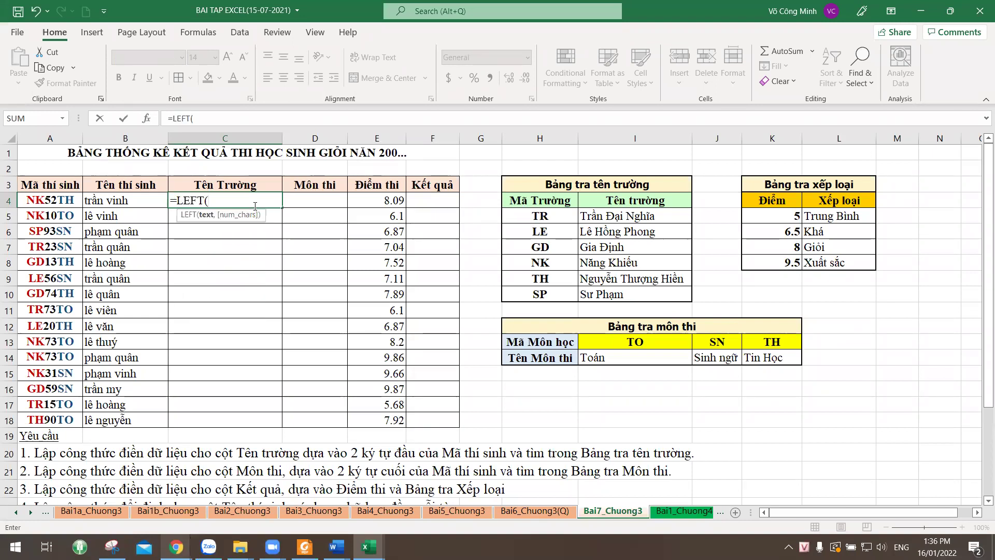
pyautogui.click(61, 196)
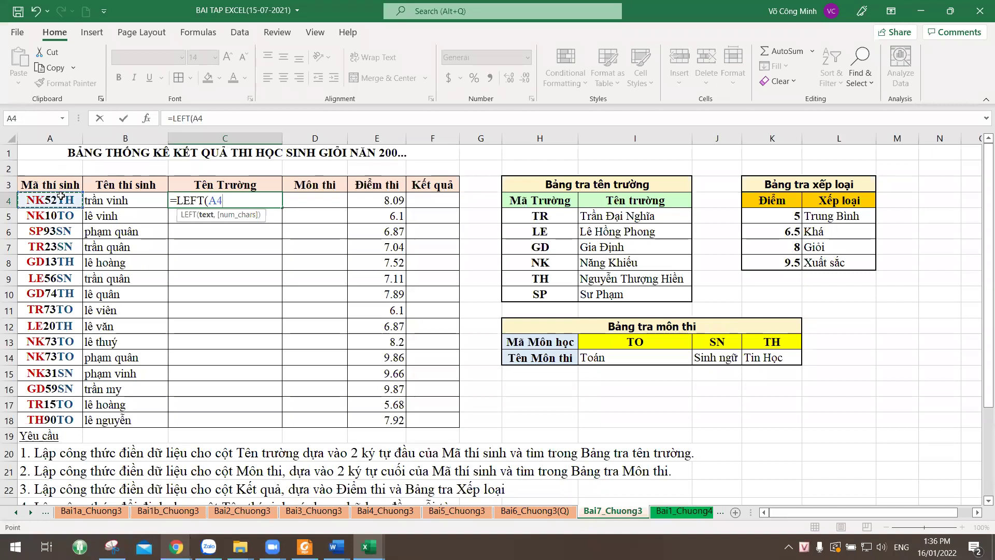
pyautogui.write(',')
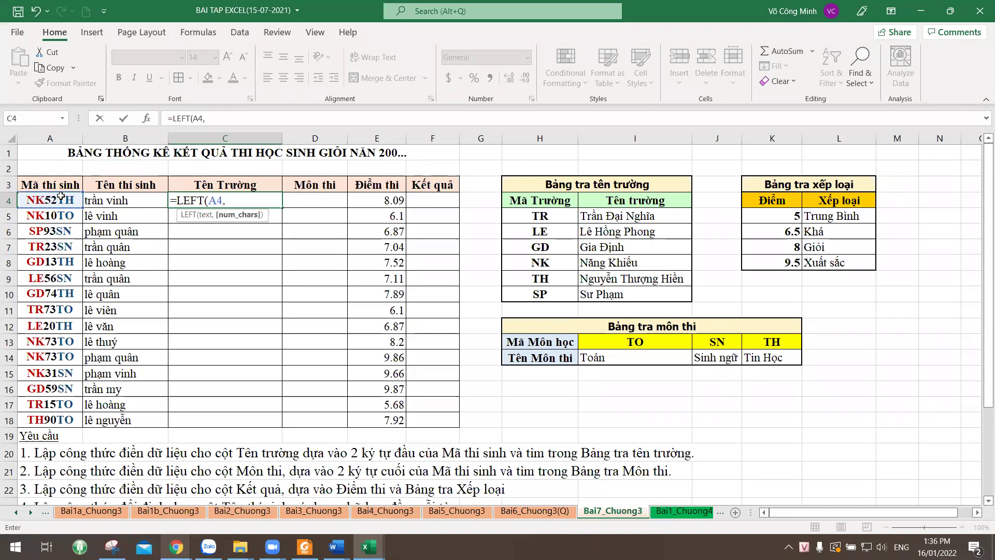
pyautogui.write('2)')
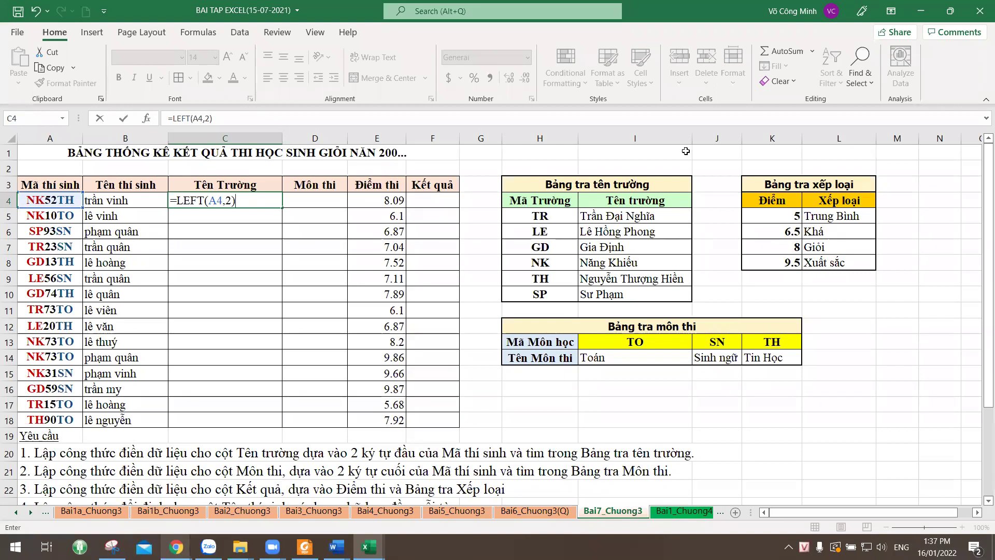
# - Wrap the C4 formula into =VLOOKUP(LEFT(A4,2),$H$4:$I$10,2,0) and fill it down through C18
pyautogui.click(249, 213)
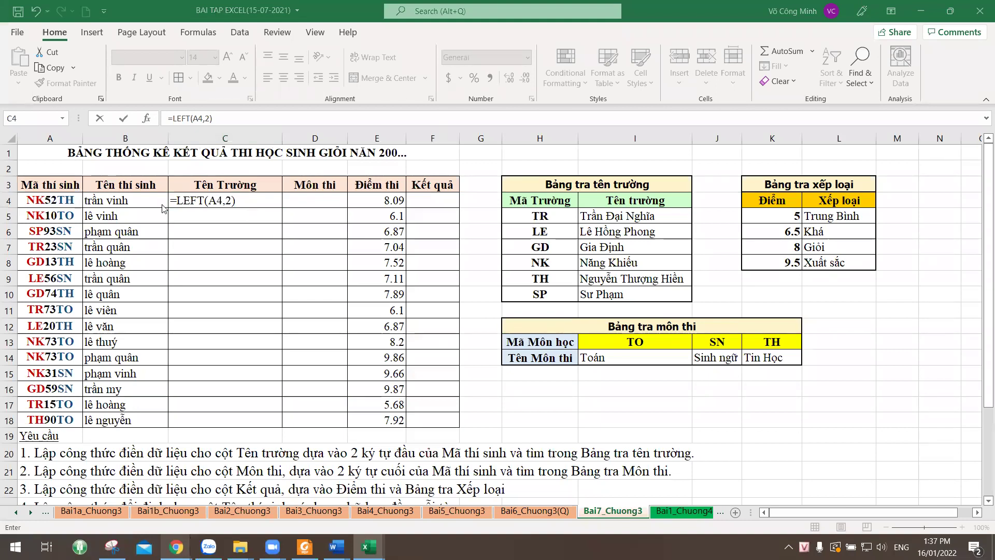
pyautogui.doubleClick(223, 199)
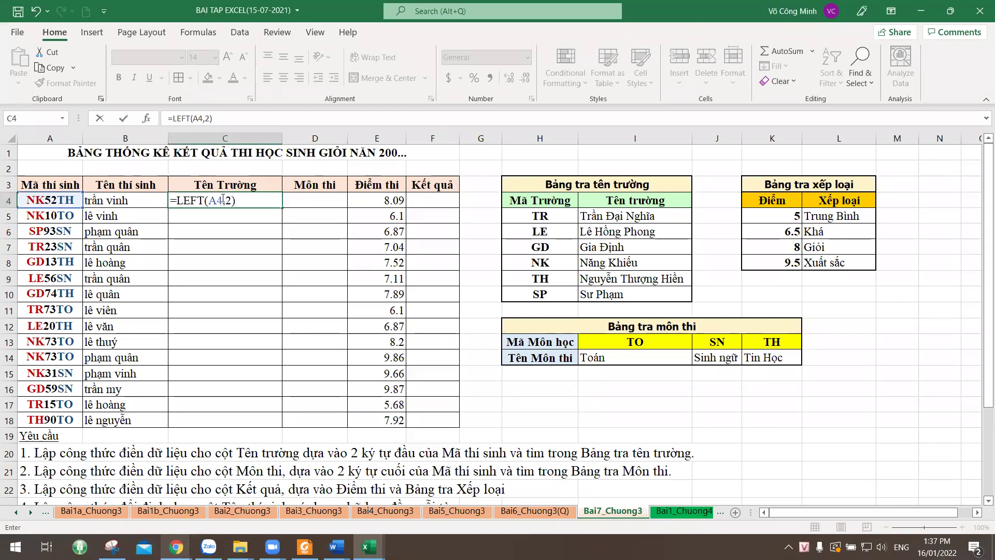
pyautogui.click(173, 119)
pyautogui.write('vloo')
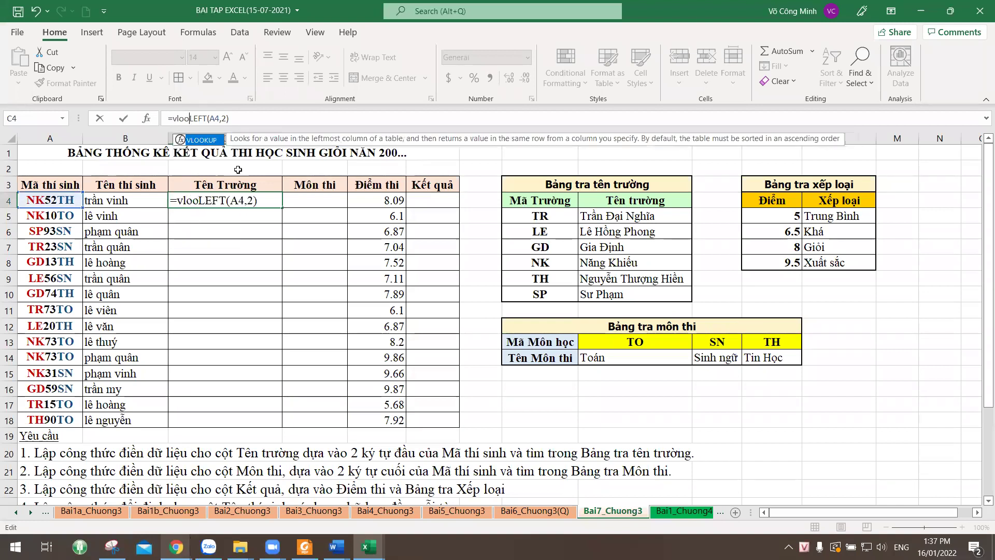
pyautogui.press('Tab')
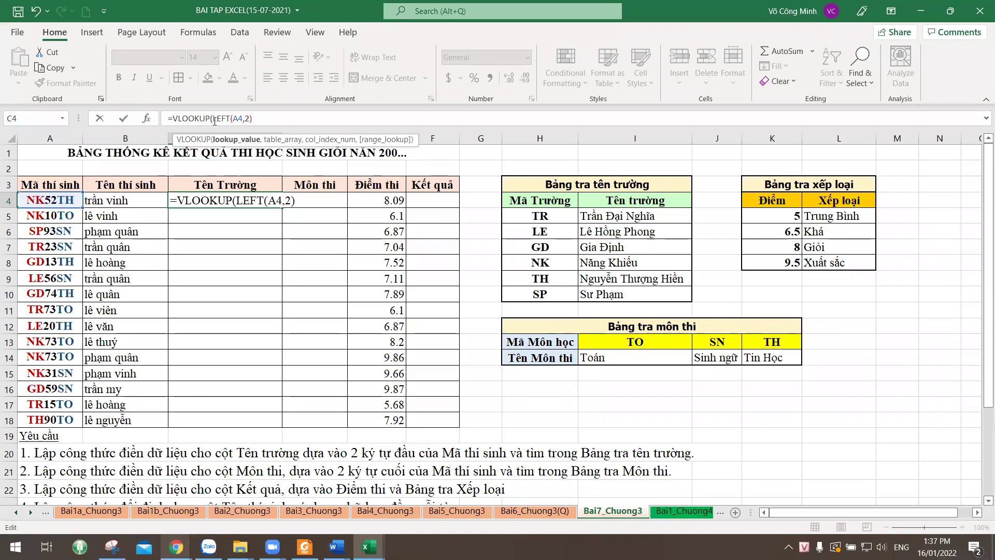
pyautogui.write(',')
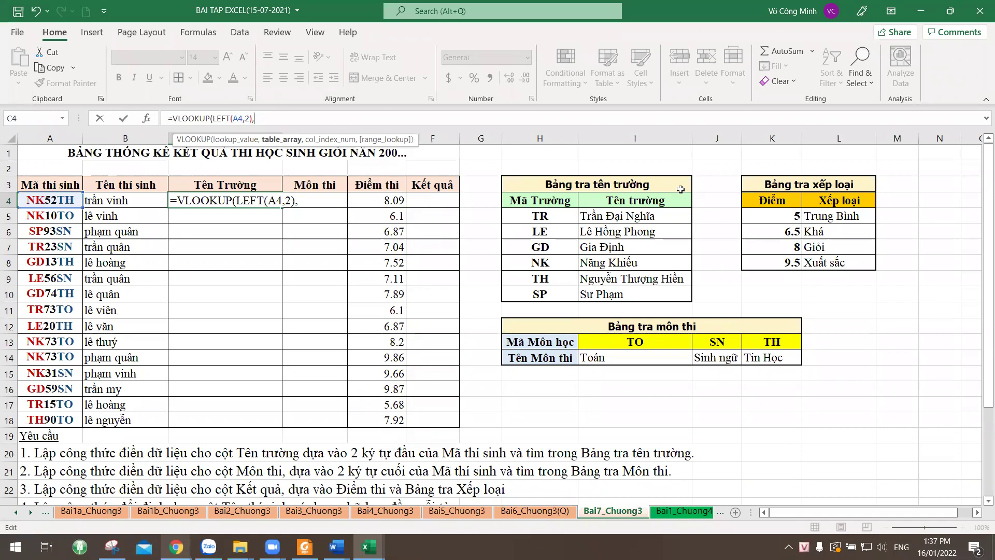
pyautogui.moveTo(538, 206); pyautogui.dragTo(640, 293)
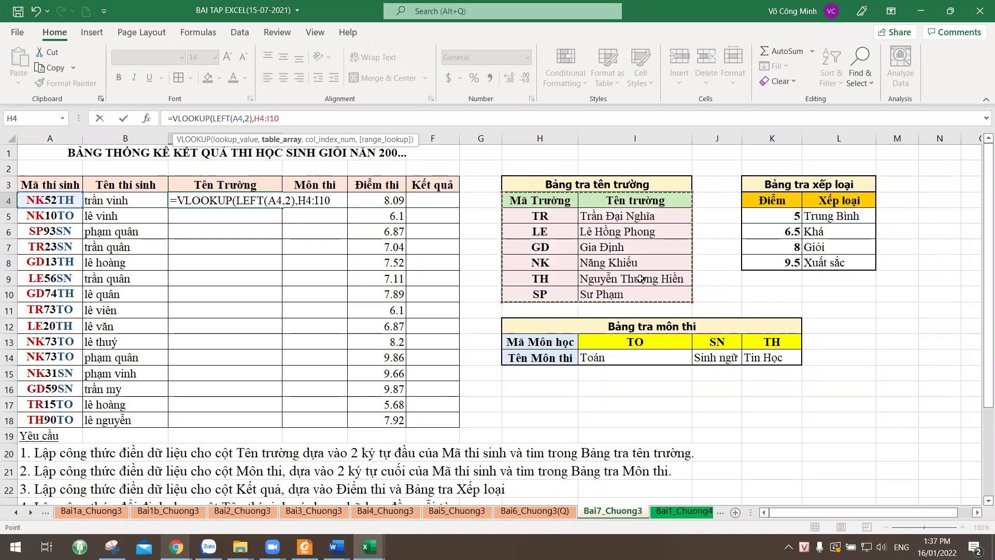
pyautogui.write(',2,')
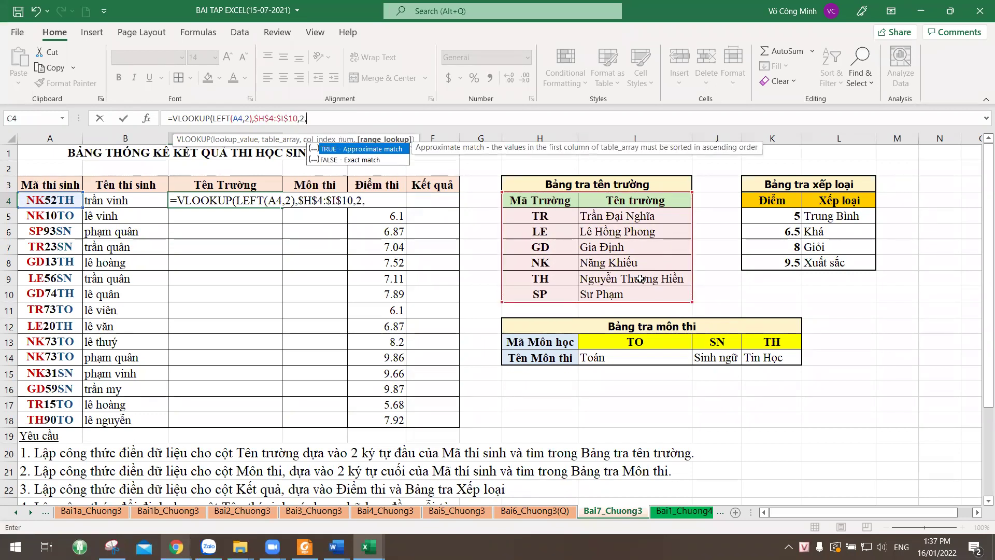
pyautogui.write('0)')
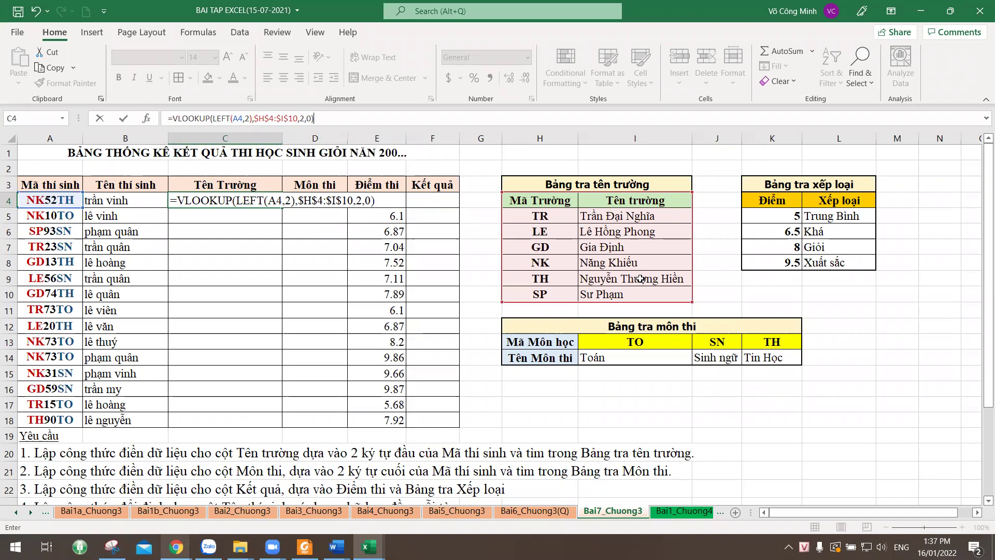
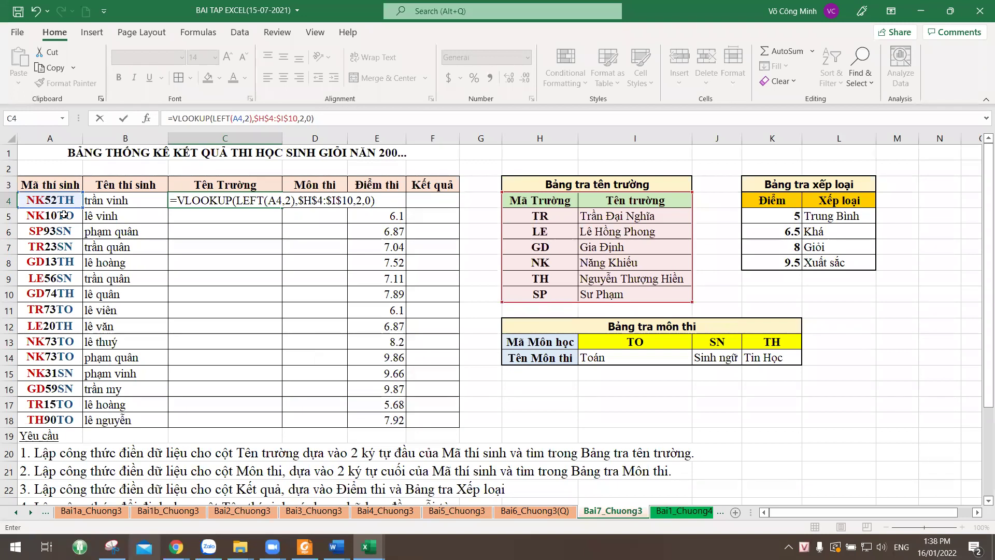
pyautogui.press('Return')
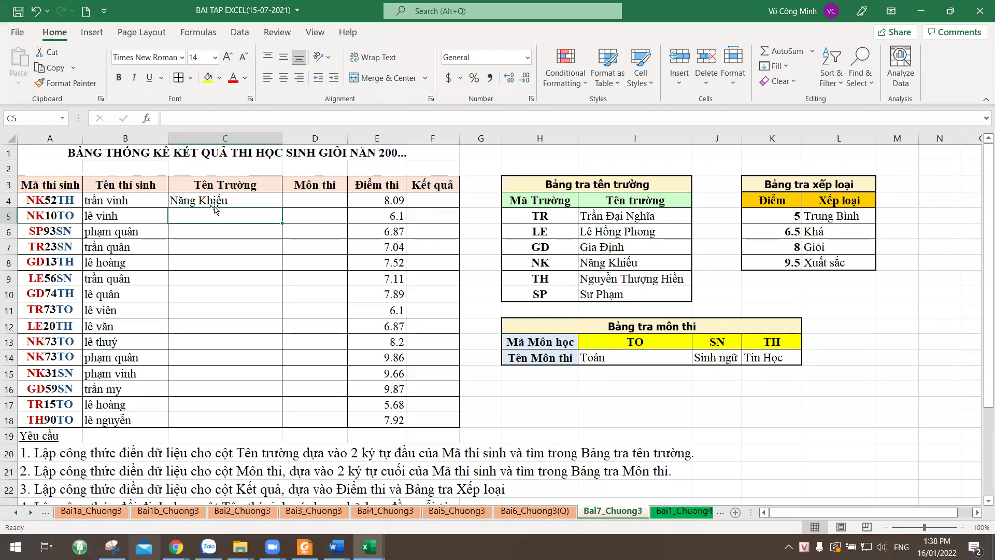
pyautogui.click(253, 202)
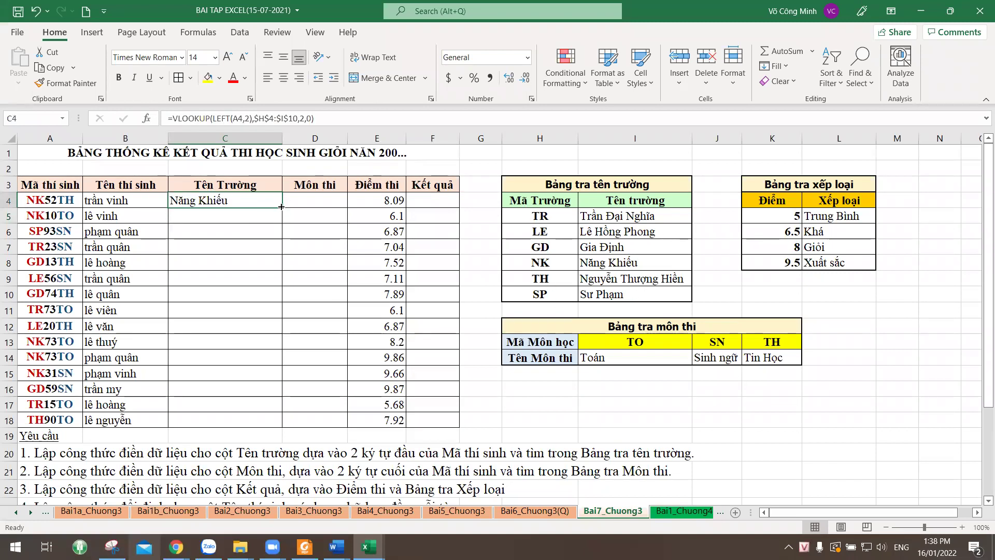
pyautogui.moveTo(282, 207); pyautogui.dragTo(285, 425)
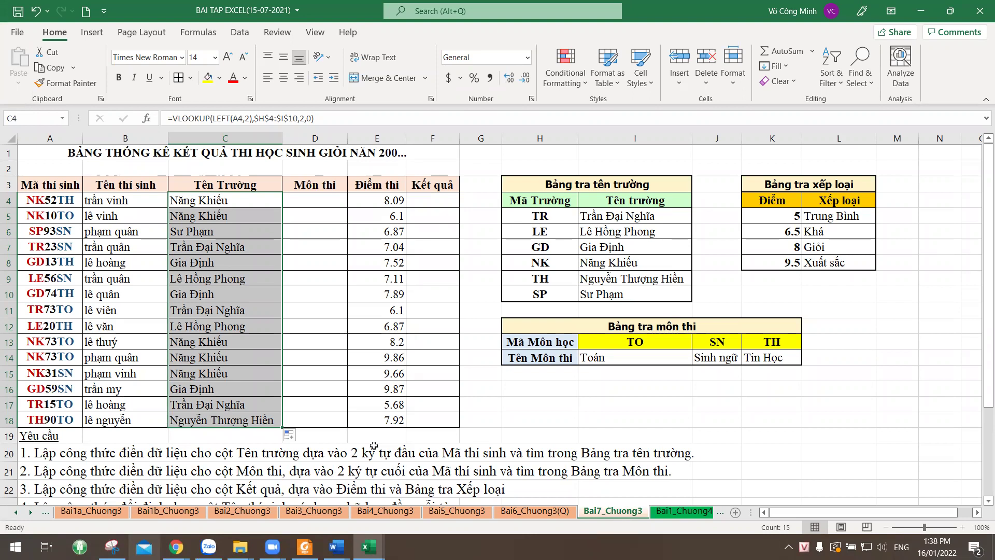
# - Start the Môn thi formula in D4 with =RIGHT(A4,2) to extract the last two characters of the candidate code
pyautogui.click(322, 201)
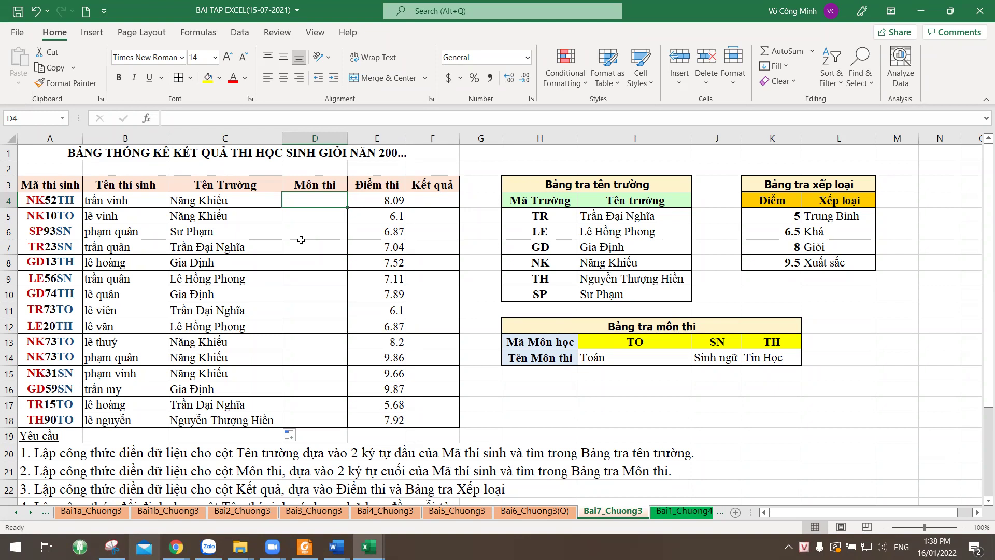
pyautogui.write('=')
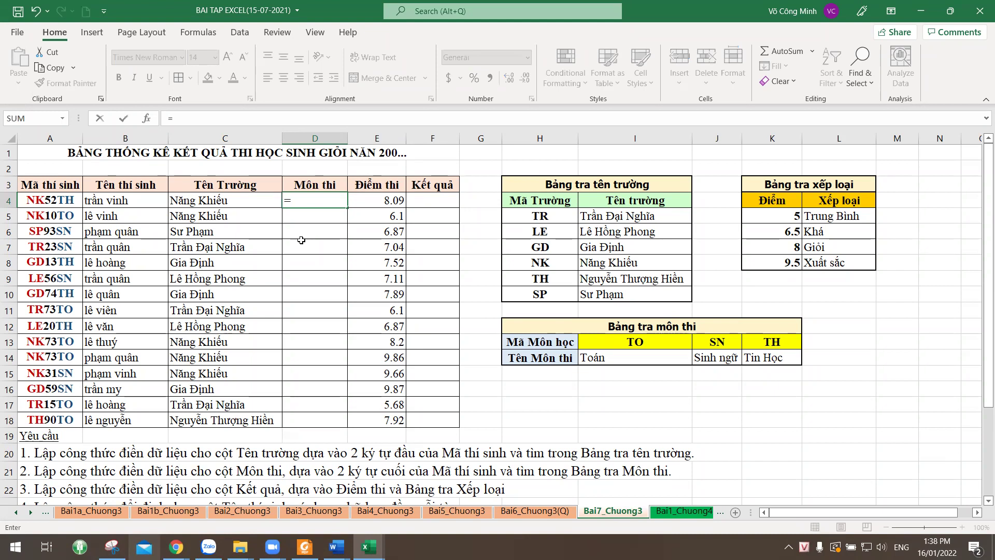
pyautogui.write('RIGHT(')
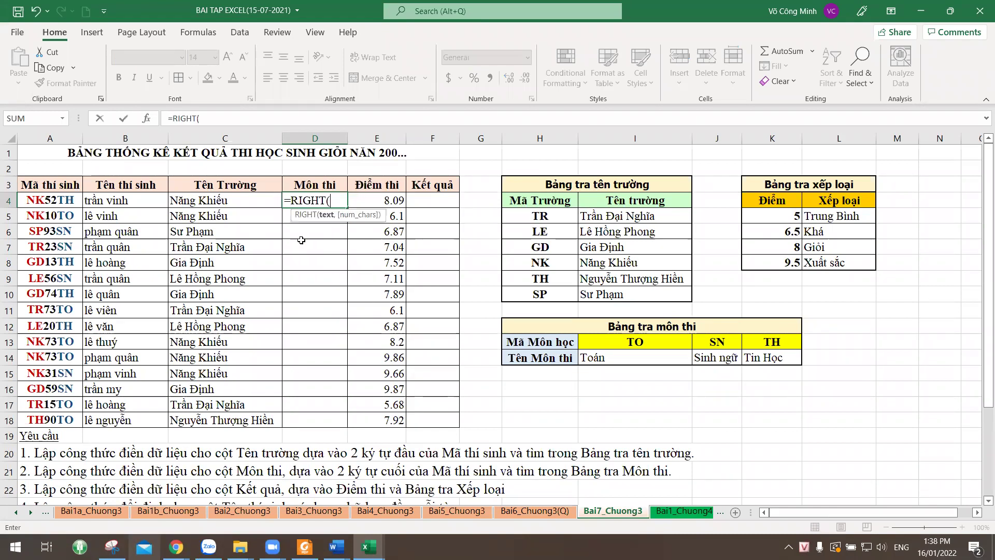
pyautogui.click(63, 200)
pyautogui.write(',')
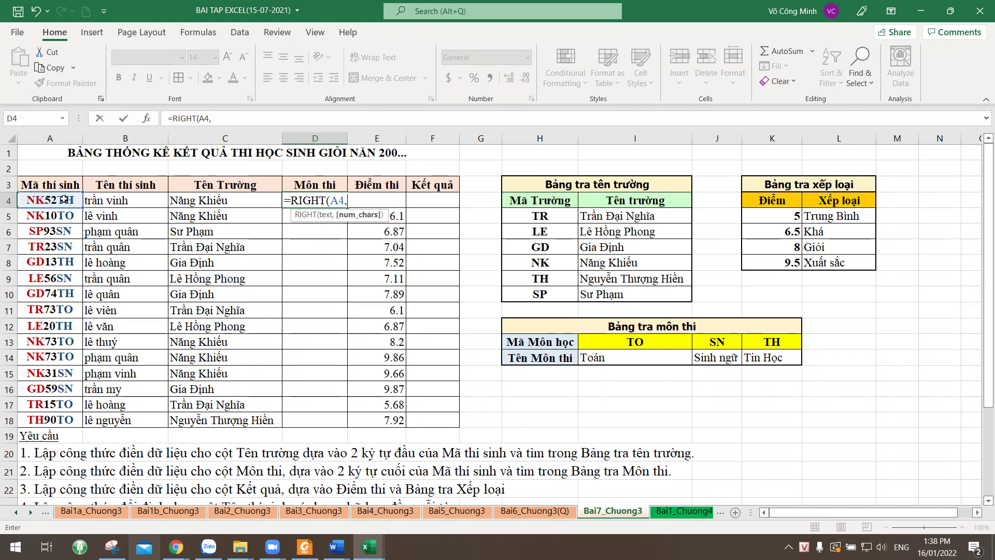
pyautogui.write('2)')
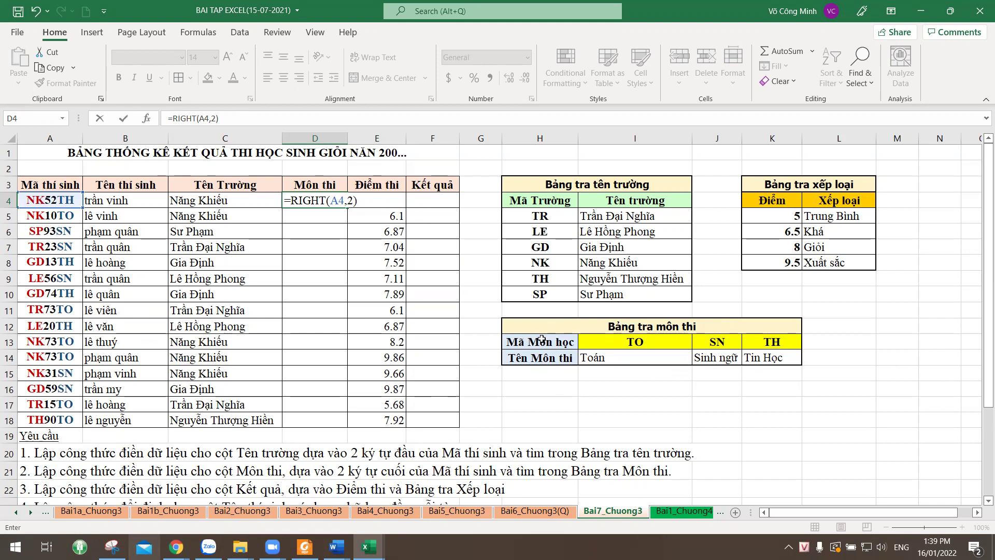
# - Wrap the RIGHT(A4,2) formula in D4 inside an HLOOKUP function as its lookup value
pyautogui.click(179, 118)
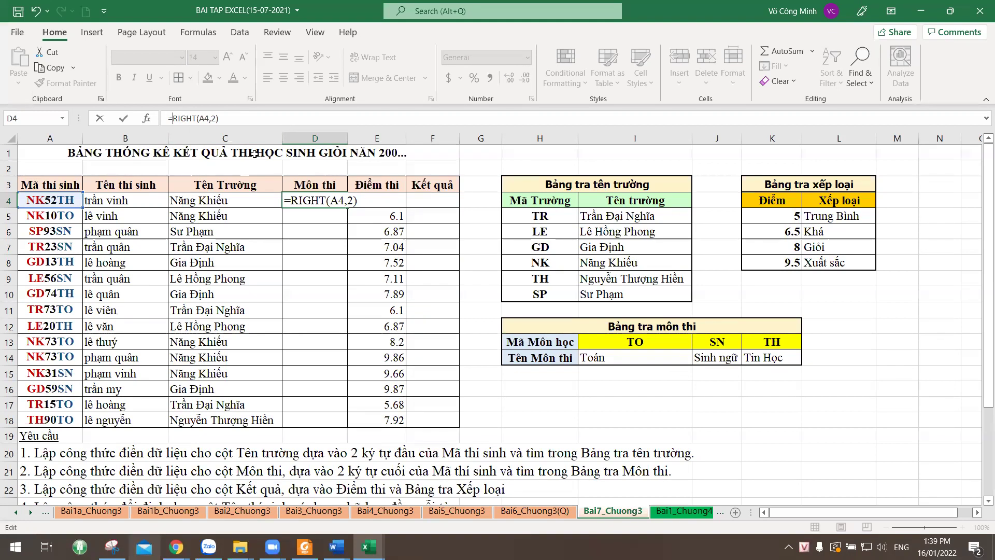
pyautogui.write('hl')
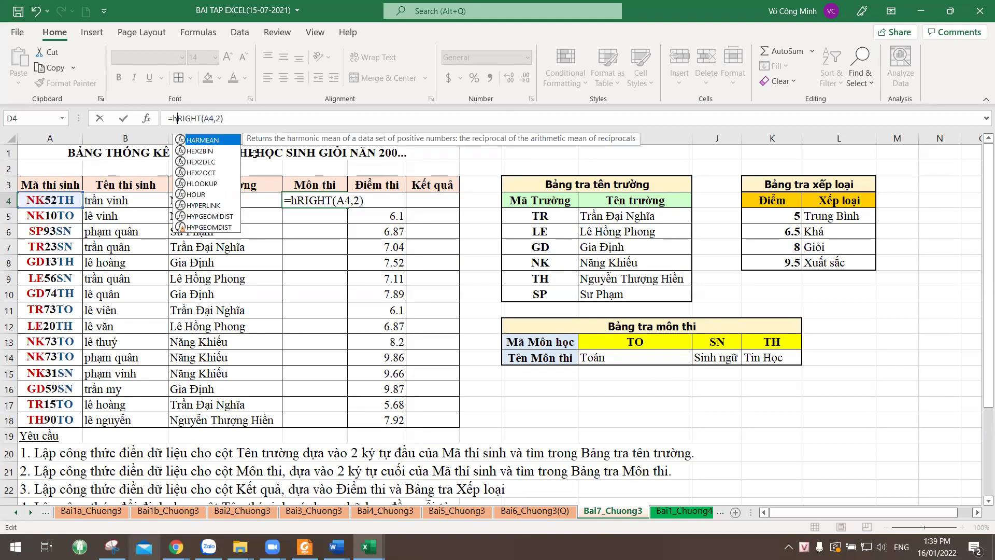
pyautogui.write('oo')
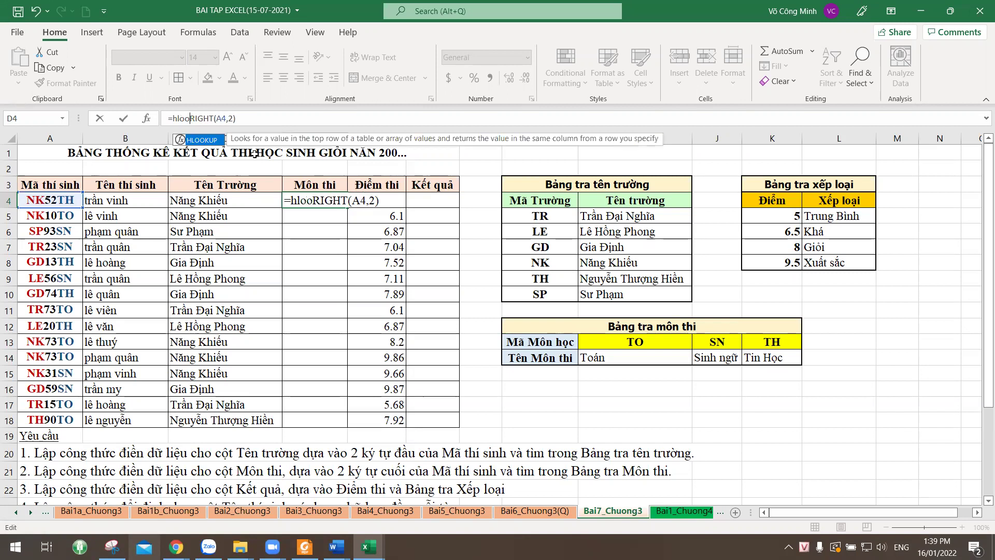
pyautogui.press('Tab')
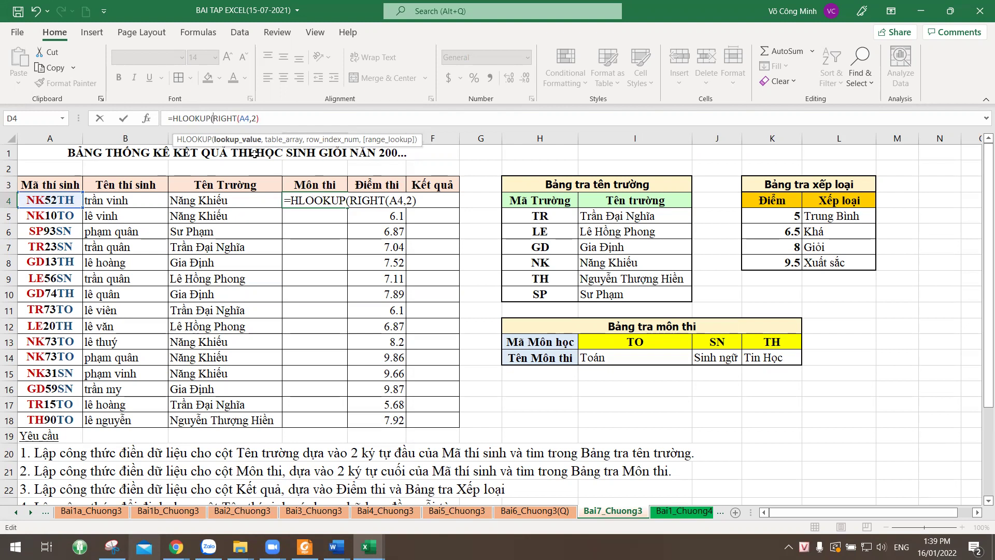
# - Try VLOOKUP in place of HLOOKUP as the lookup function in the D4 formula
pyautogui.click(177, 118)
pyautogui.press('BackSpace')
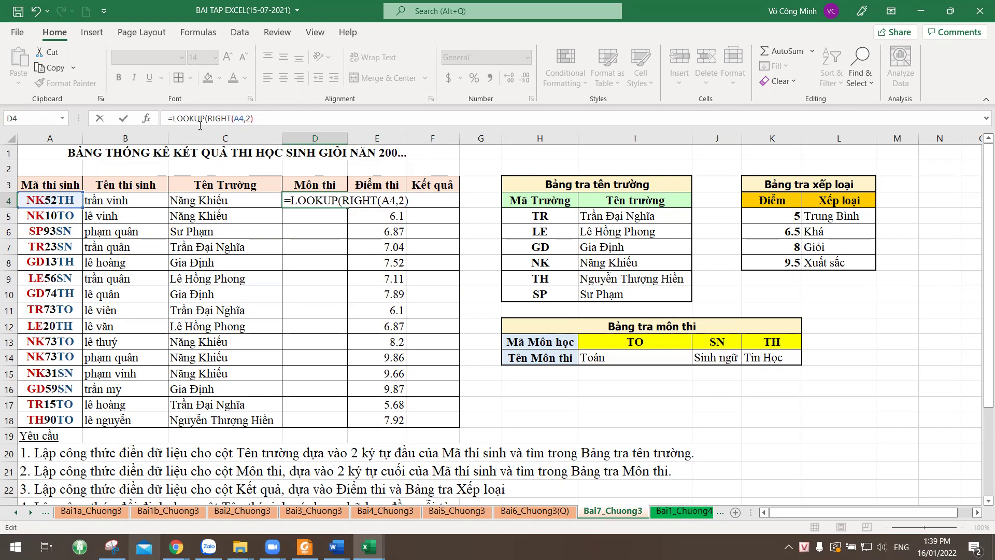
pyautogui.write('v')
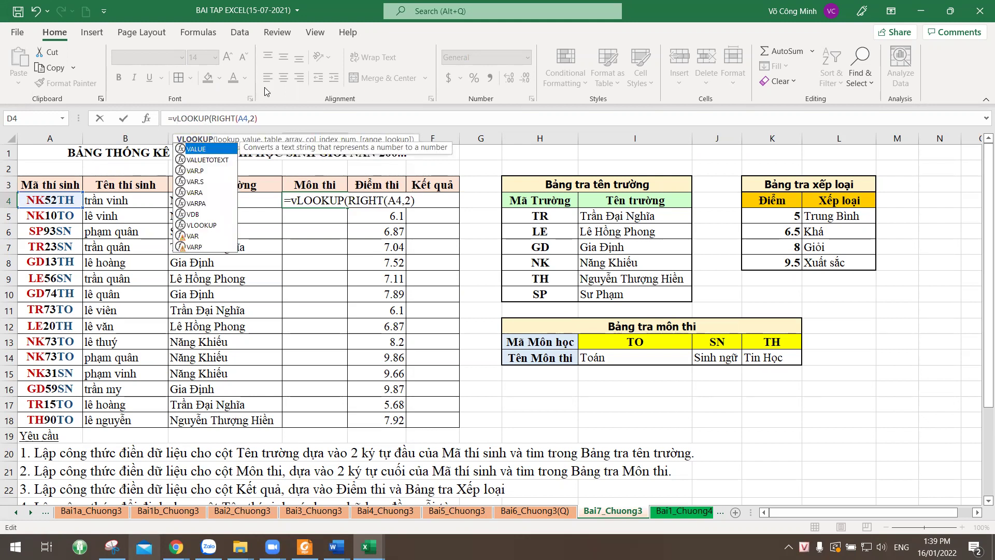
# - Complete the D4 lookup with the subject table $I$13:$K$14, index 2 and exact match 0
pyautogui.click(277, 119)
pyautogui.write(',')
pyautogui.moveTo(606, 346); pyautogui.dragTo(763, 356)
pyautogui.press('F4')
pyautogui.write(',')
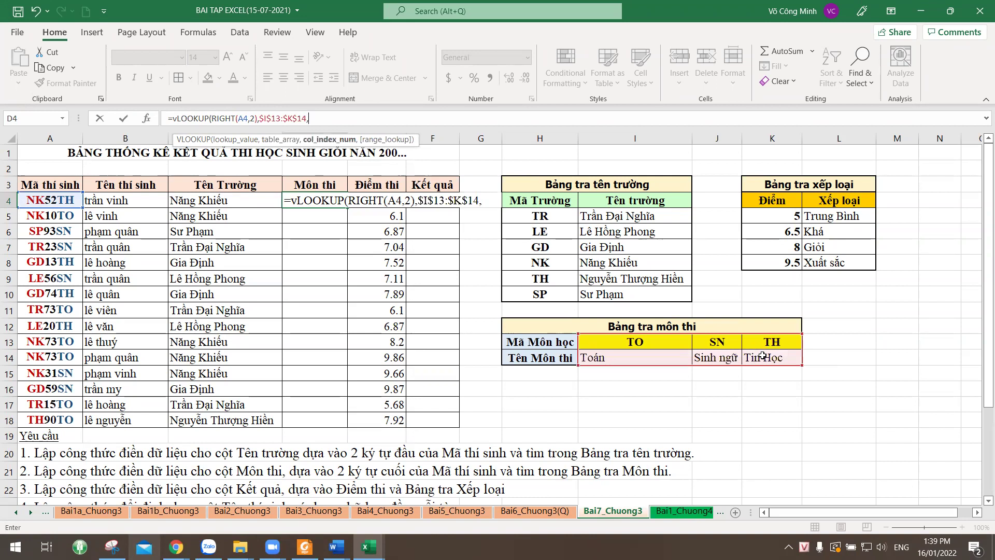
pyautogui.write('2,0')
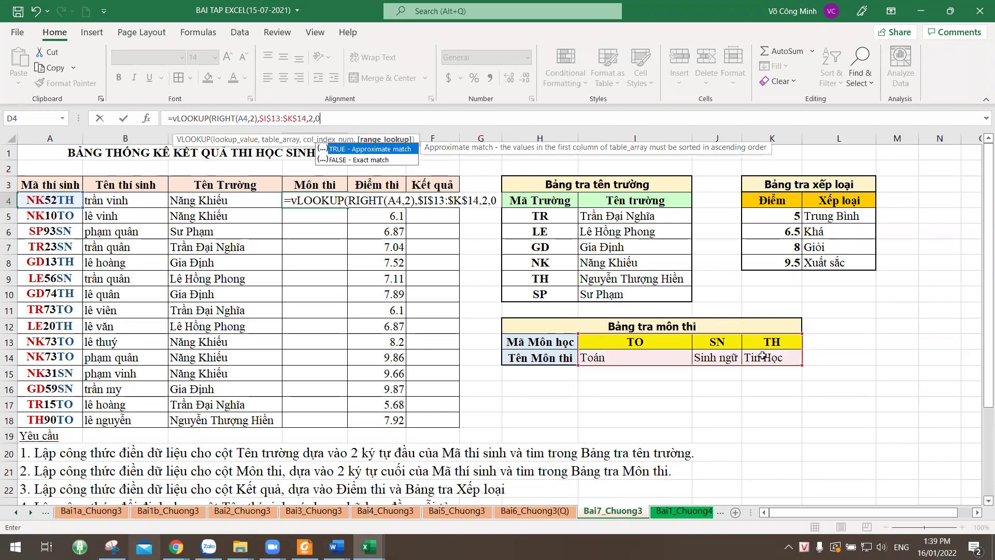
pyautogui.write(')')
pyautogui.press('Return')
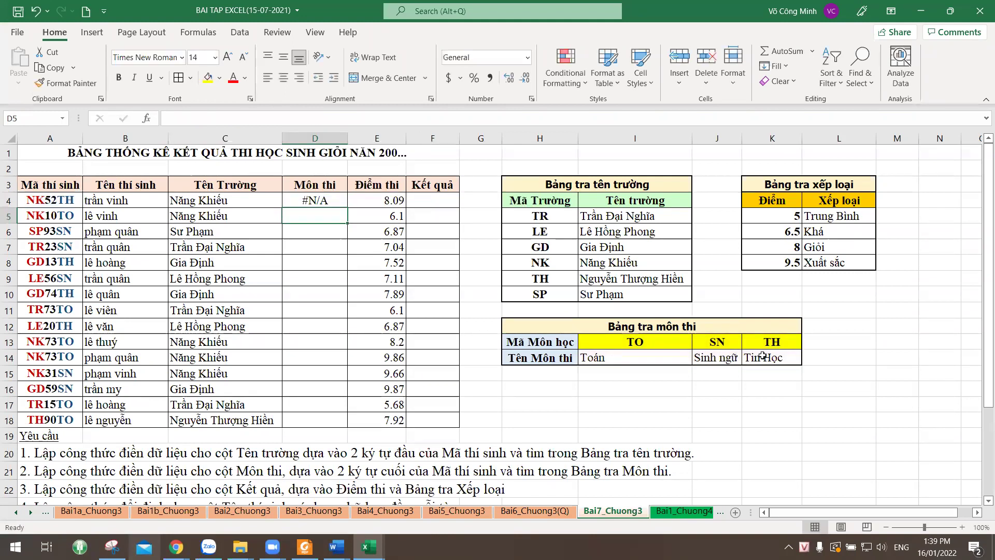
# - Correct D4 to =HLOOKUP(RIGHT(A4,2),$I$13:$K$14,2,0) and fill it down through D18
pyautogui.click(333, 204)
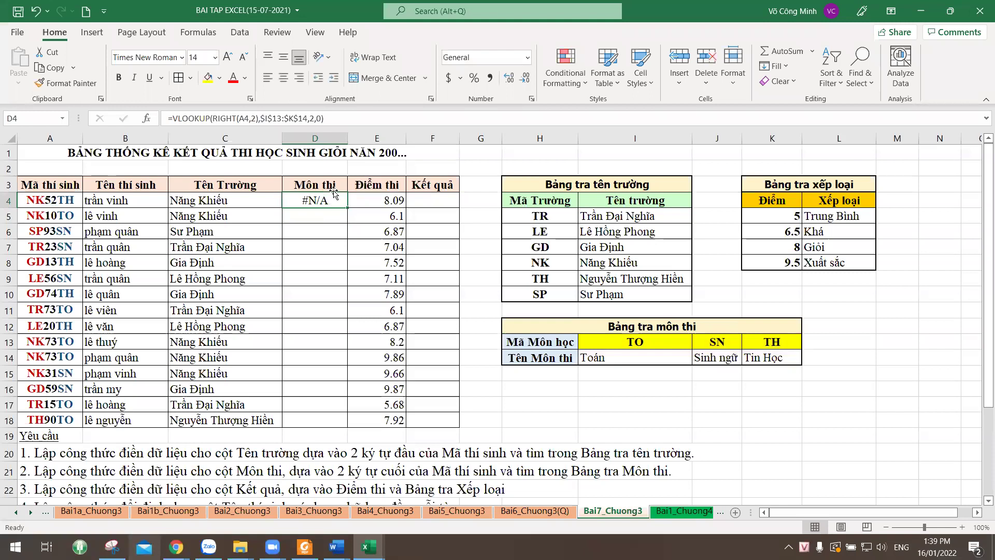
pyautogui.press('F2')
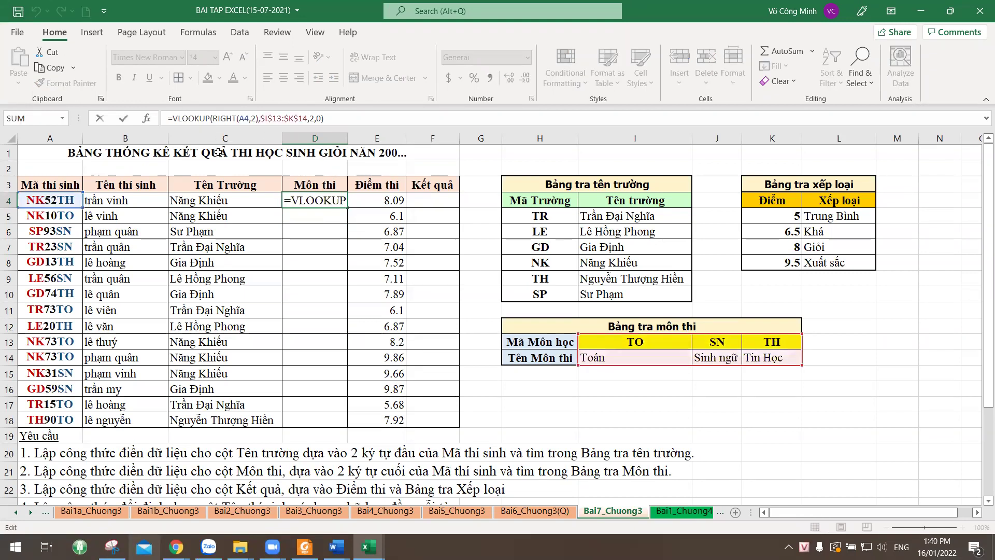
pyautogui.press('Delete')
pyautogui.write('H')
pyautogui.press('Return')
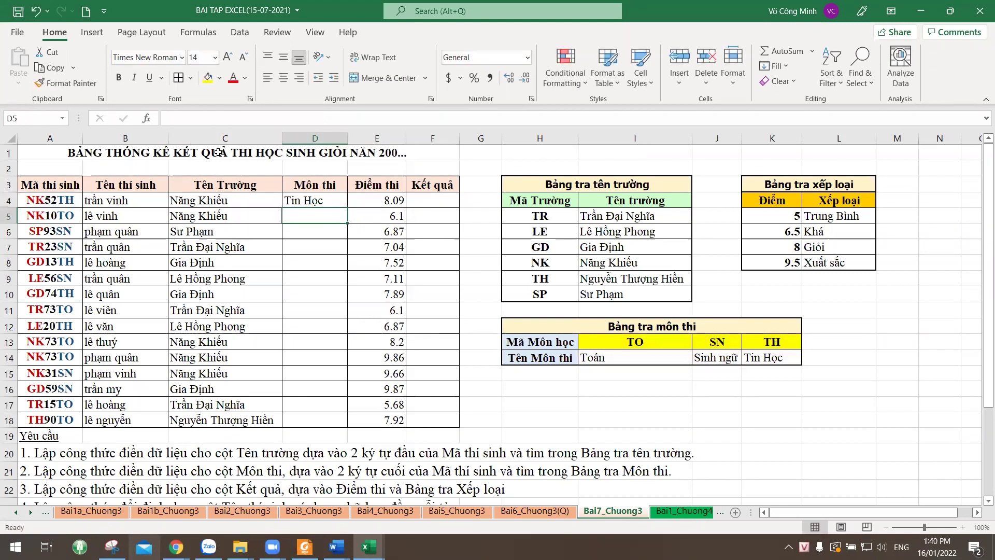
pyautogui.click(336, 201)
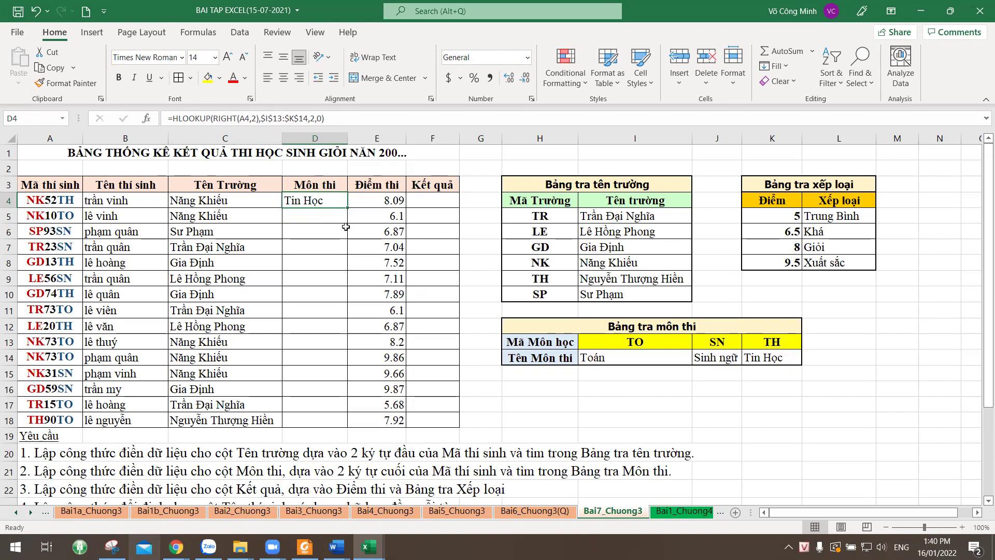
pyautogui.moveTo(349, 207); pyautogui.dragTo(349, 424)
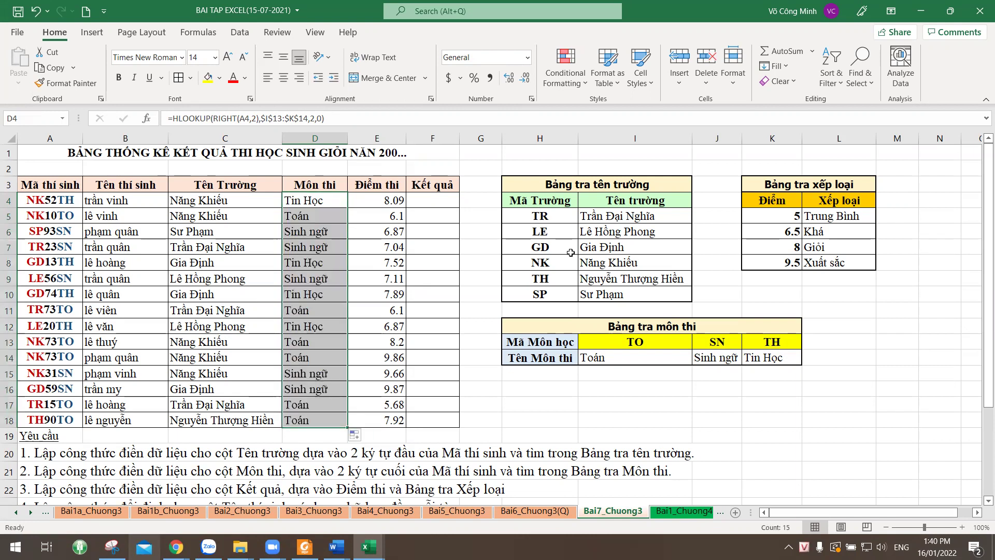
# - Insert blank cells at C3:C18 before the Tên Trường column, shifting the existing cells right
pyautogui.click(433, 202)
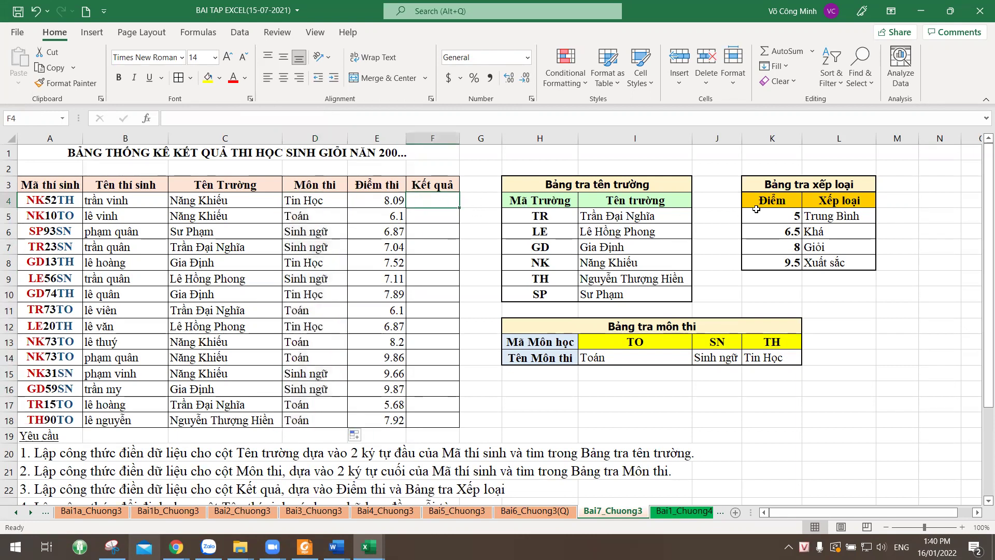
pyautogui.scroll(-2, 436, 234)
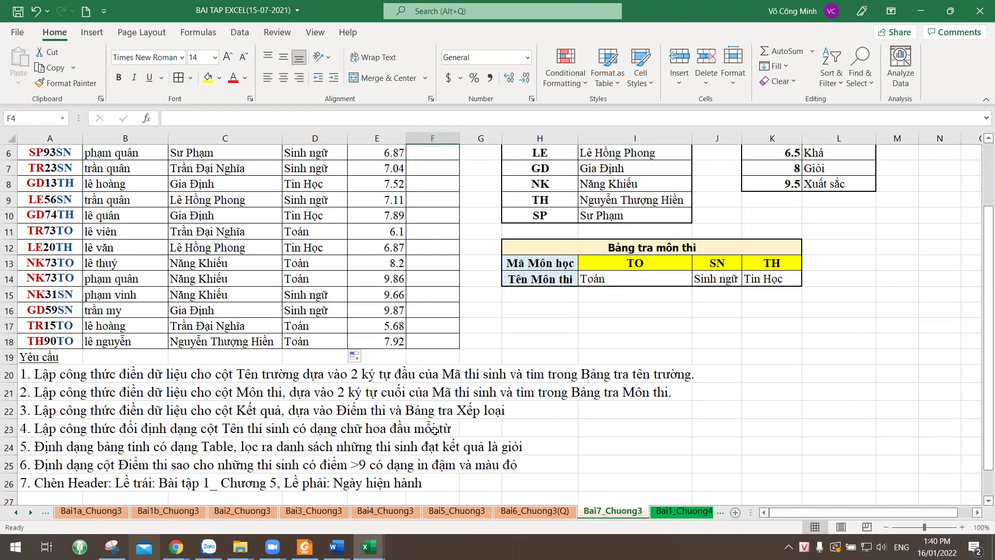
pyautogui.scroll(2, 124, 177)
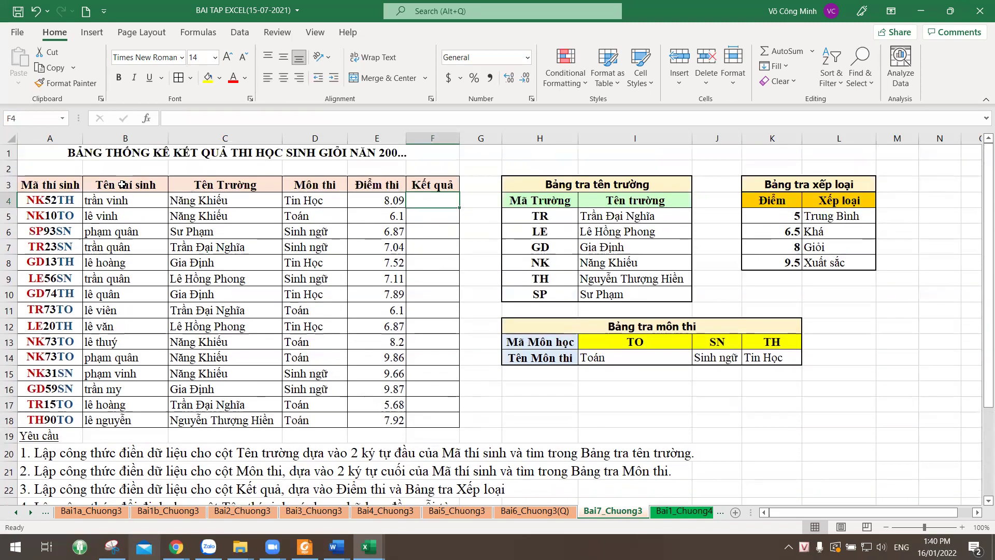
pyautogui.click(114, 184)
pyautogui.moveTo(196, 178); pyautogui.dragTo(222, 421)
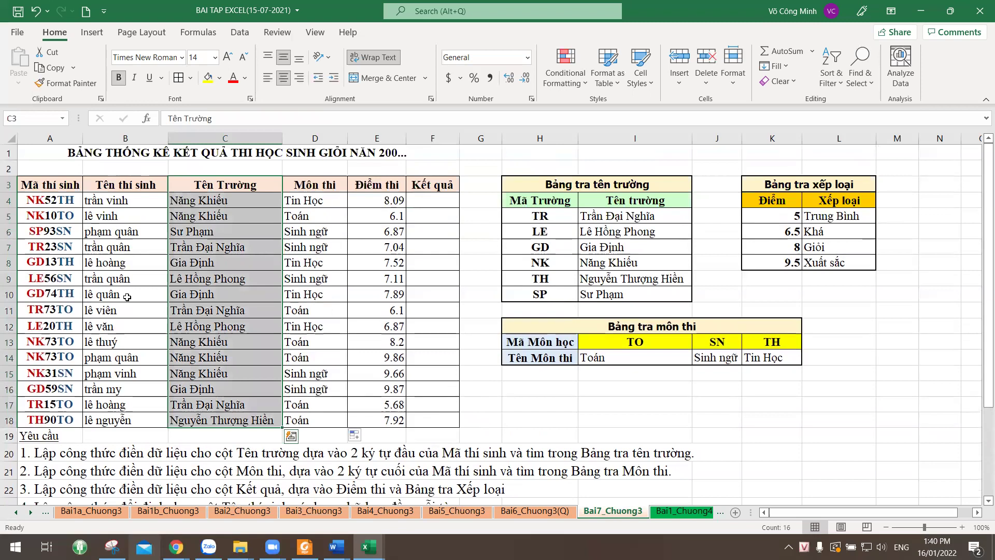
pyautogui.rightClick(203, 237)
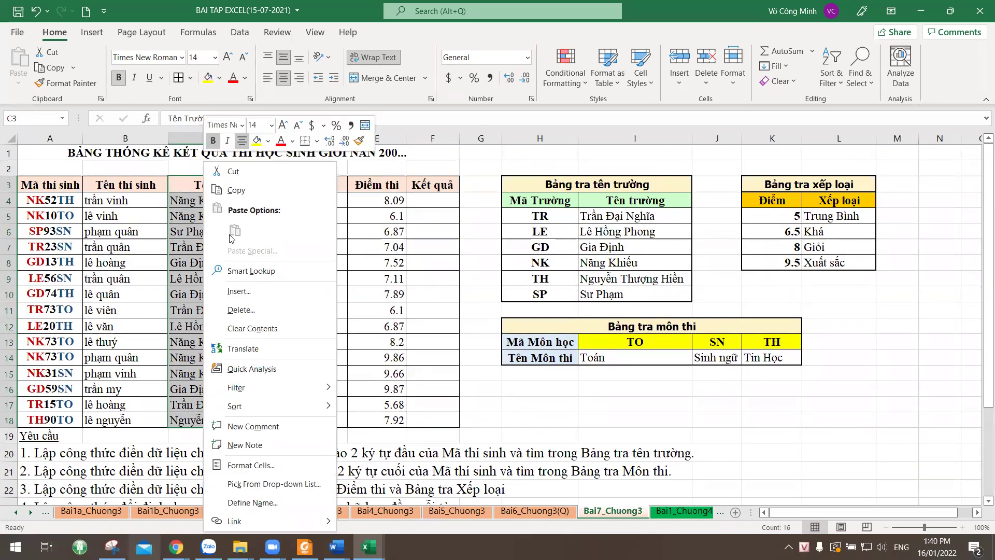
pyautogui.click(250, 293)
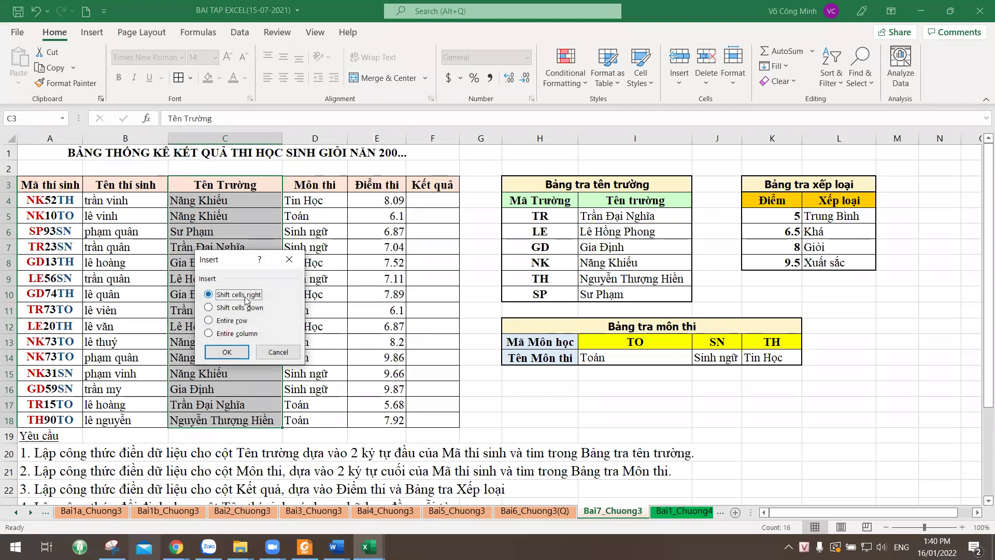
pyautogui.click(231, 353)
pyautogui.click(232, 352)
# - Copy the Tên thí sinh header from B3 into the blank header cell C3
pyautogui.click(204, 201)
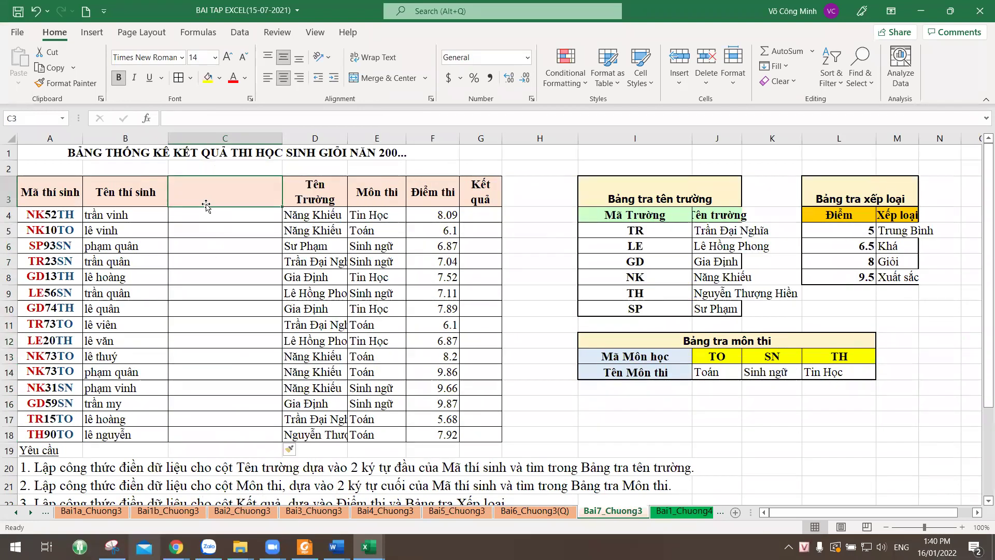
pyautogui.click(146, 189)
pyautogui.moveTo(167, 206); pyautogui.dragTo(218, 197)
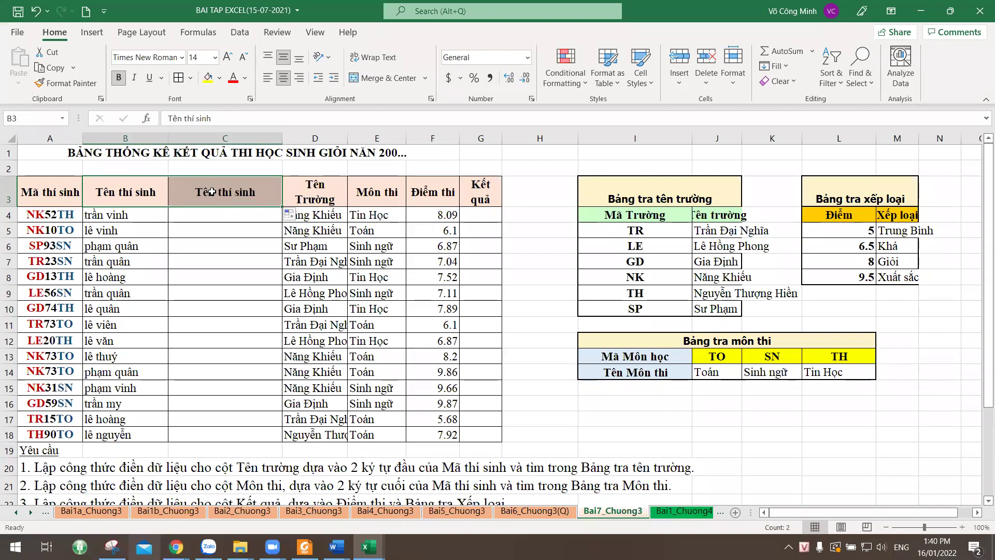
# - Enter =PROPER(B4) in C4 to capitalize each word of the candidate name and fill it down through C18
pyautogui.click(197, 219)
pyautogui.write('=')
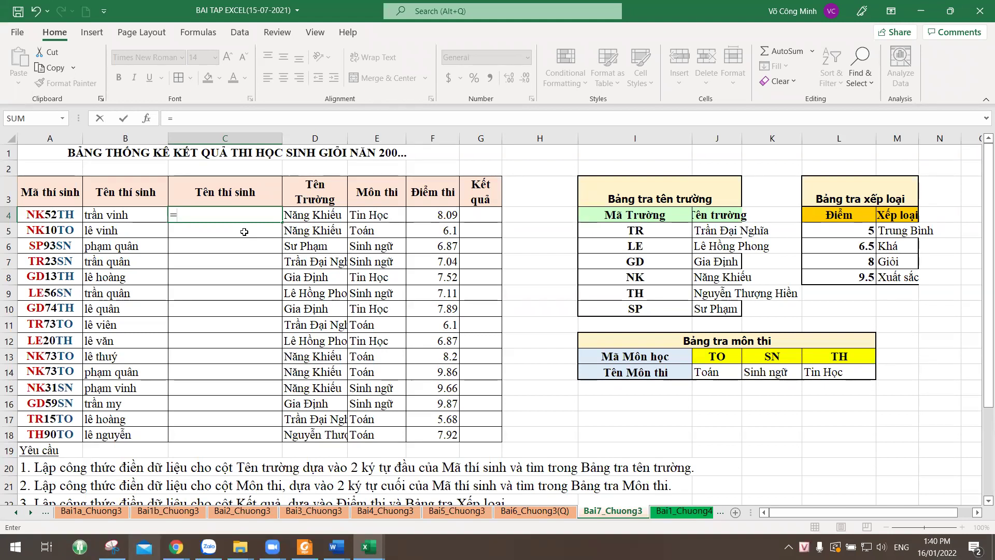
pyautogui.write('prop')
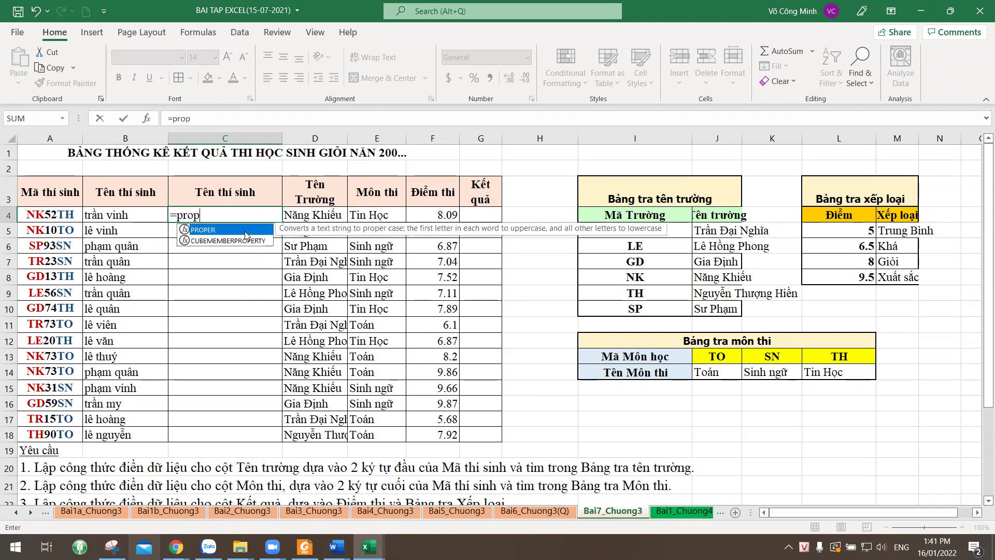
pyautogui.press('Tab')
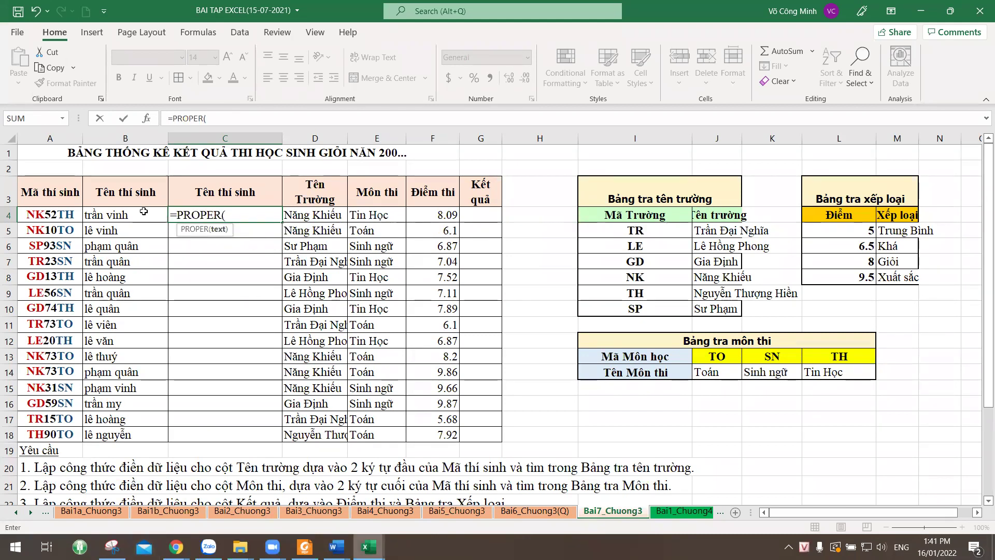
pyautogui.click(142, 216)
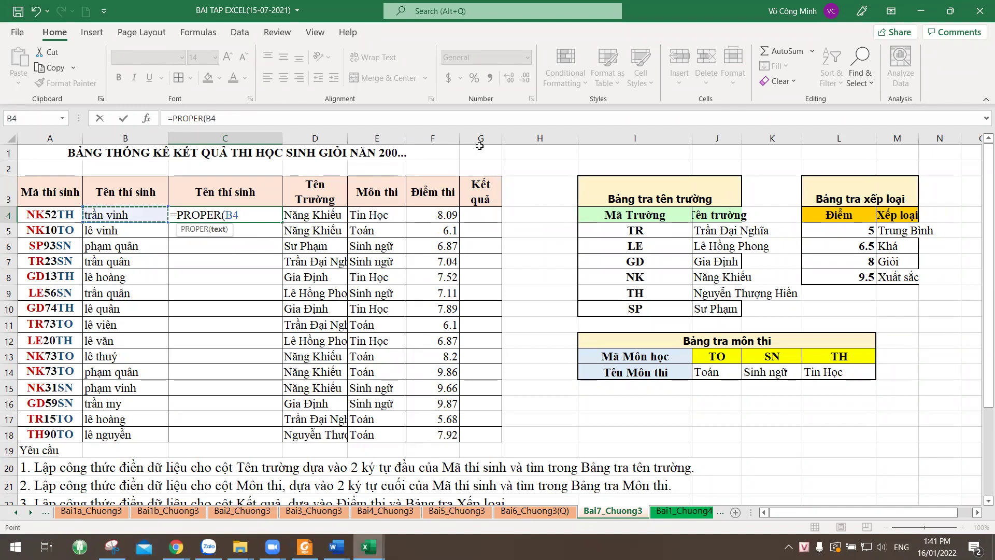
pyautogui.write(')')
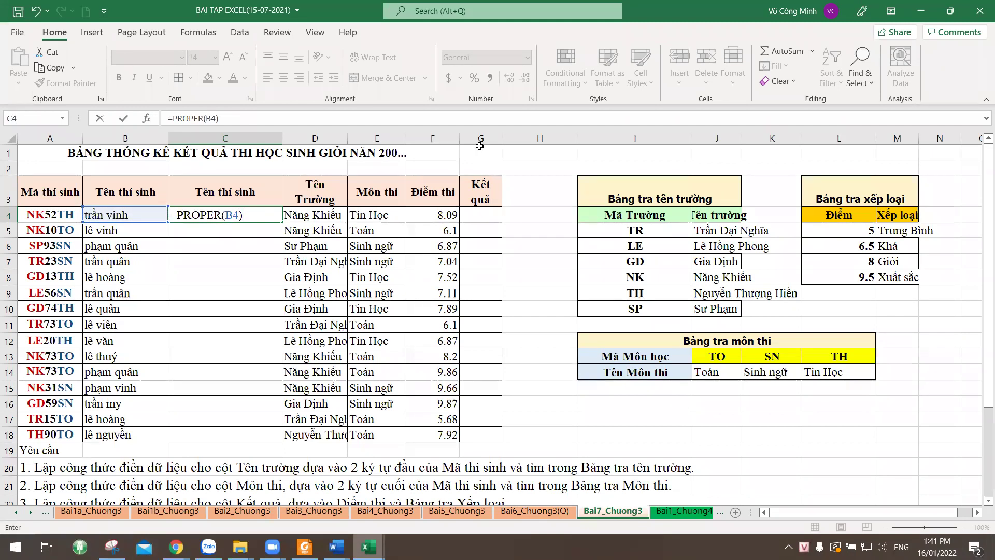
pyautogui.press('Return')
pyautogui.click(255, 219)
pyautogui.moveTo(282, 222); pyautogui.dragTo(283, 439)
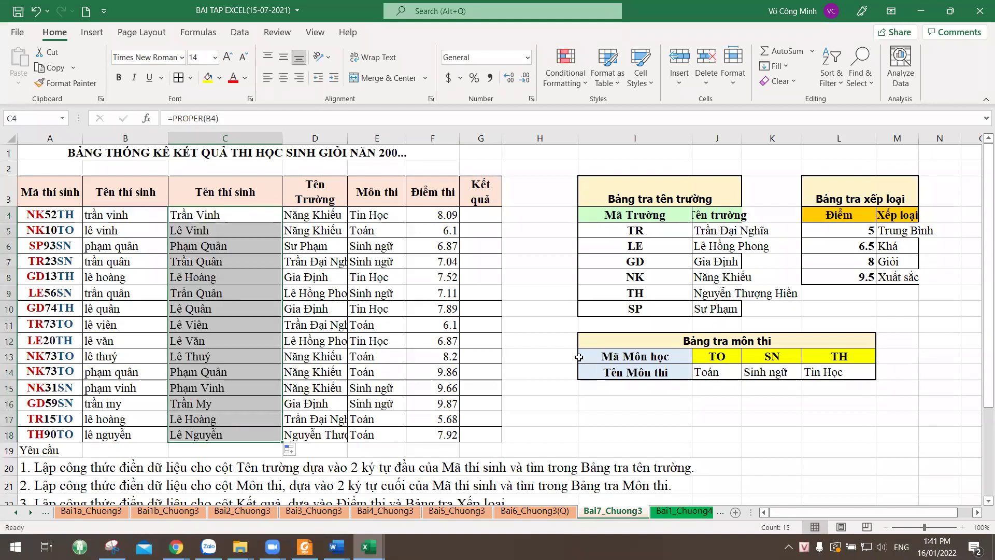
# - Read the remaining exercise requirements below the results table and check the sheet in Page Layout view before returning to Normal view
pyautogui.scroll(-3, 387, 409)
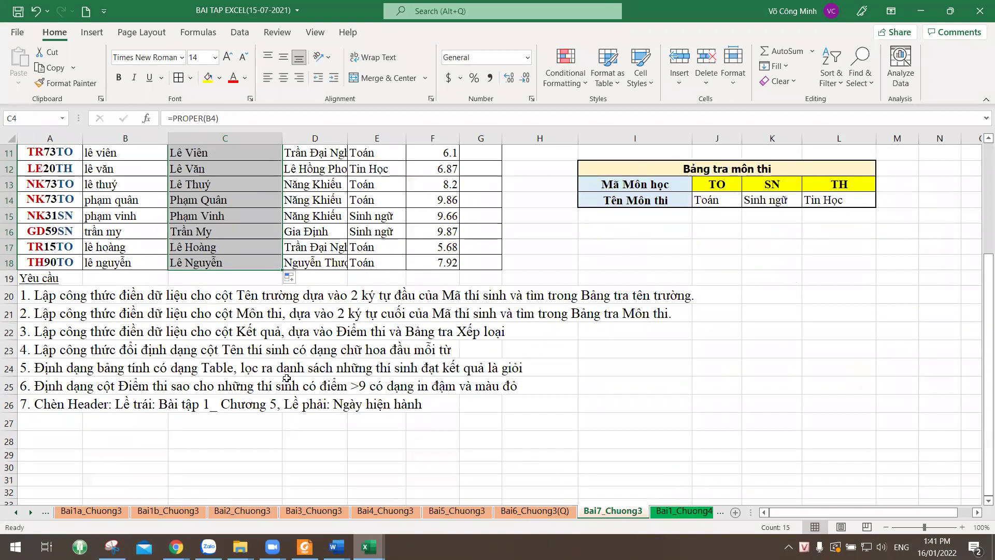
pyautogui.scroll(2, 336, 255)
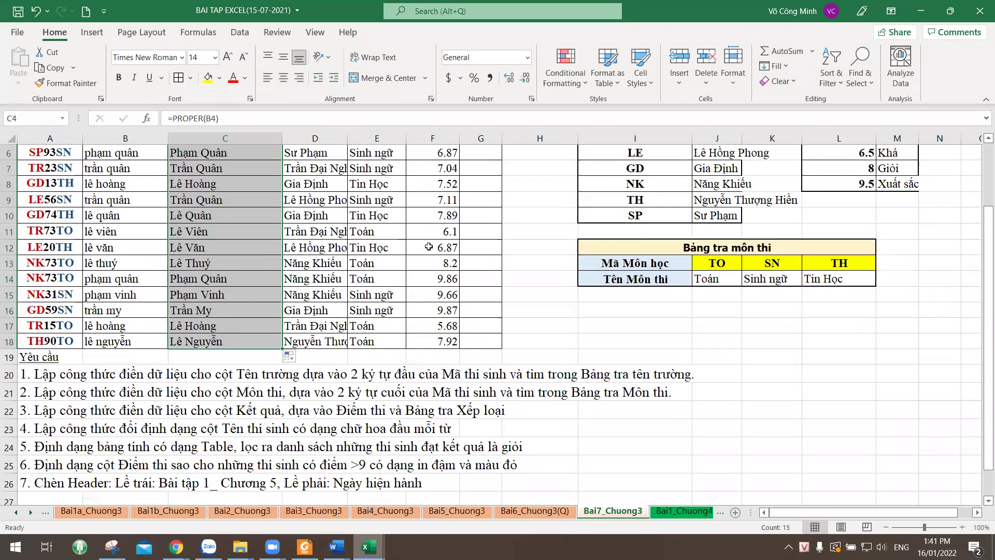
pyautogui.scroll(-2, 330, 377)
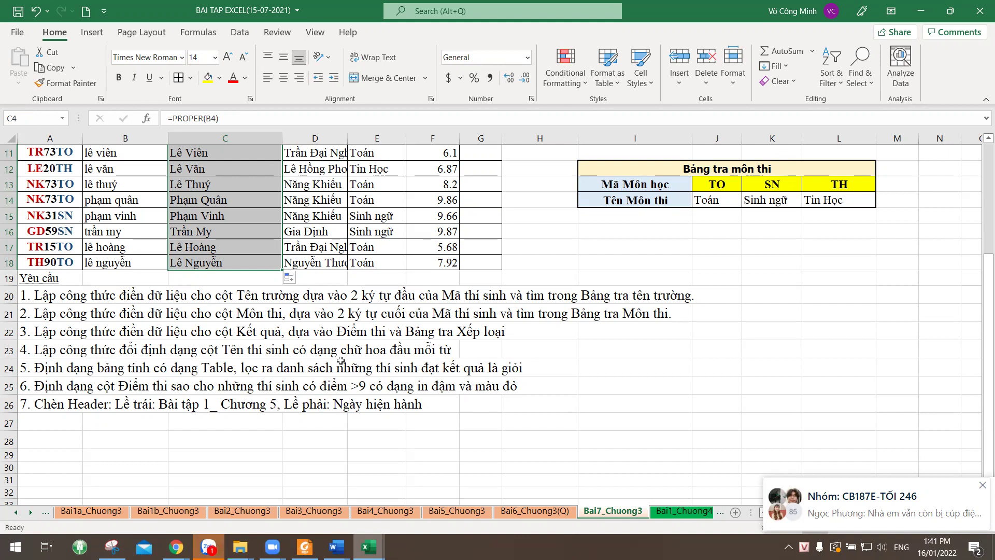
pyautogui.moveTo(625, 298); pyautogui.dragTo(632, 323)
pyautogui.click(633, 319)
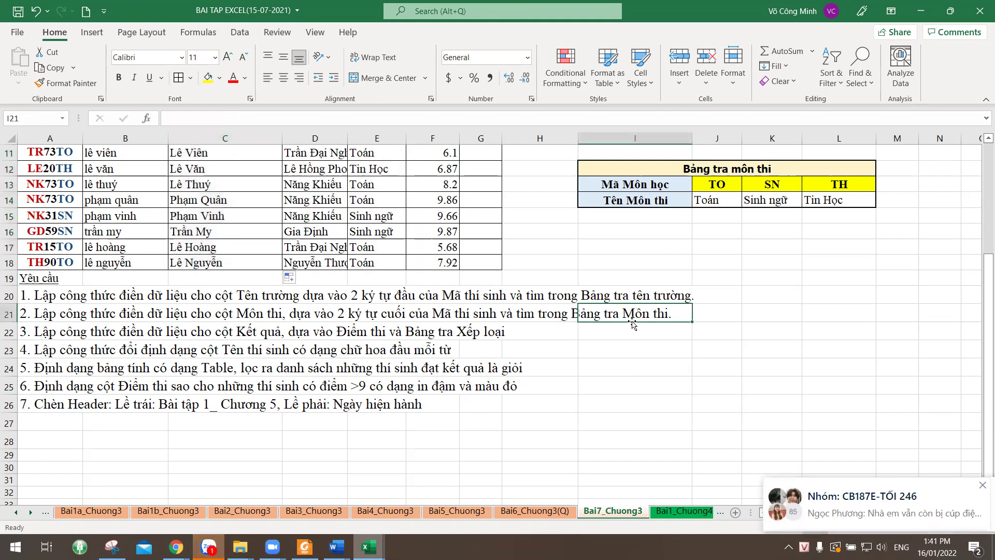
pyautogui.scroll(2, 632, 321)
pyautogui.scroll(2, 632, 321)
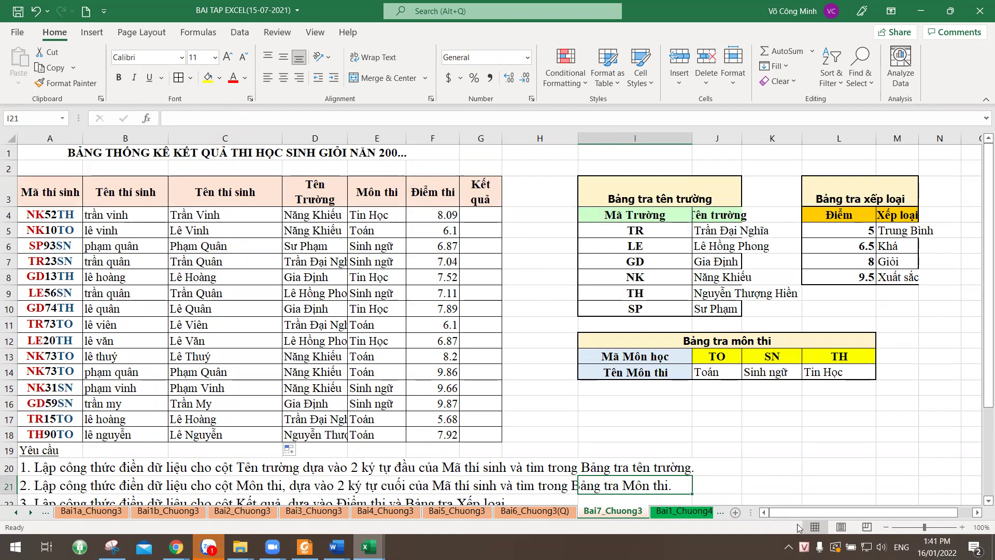
pyautogui.click(842, 528)
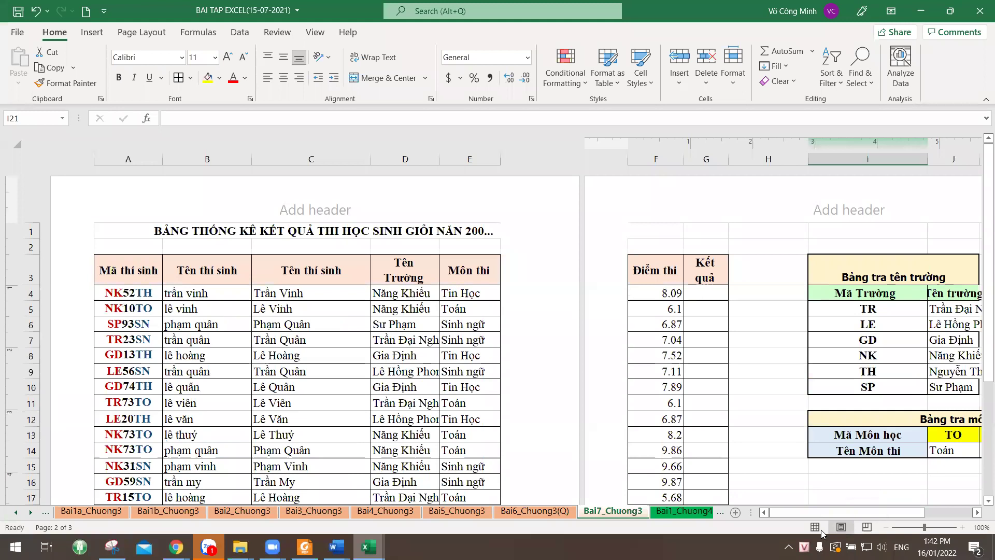
pyautogui.click(816, 531)
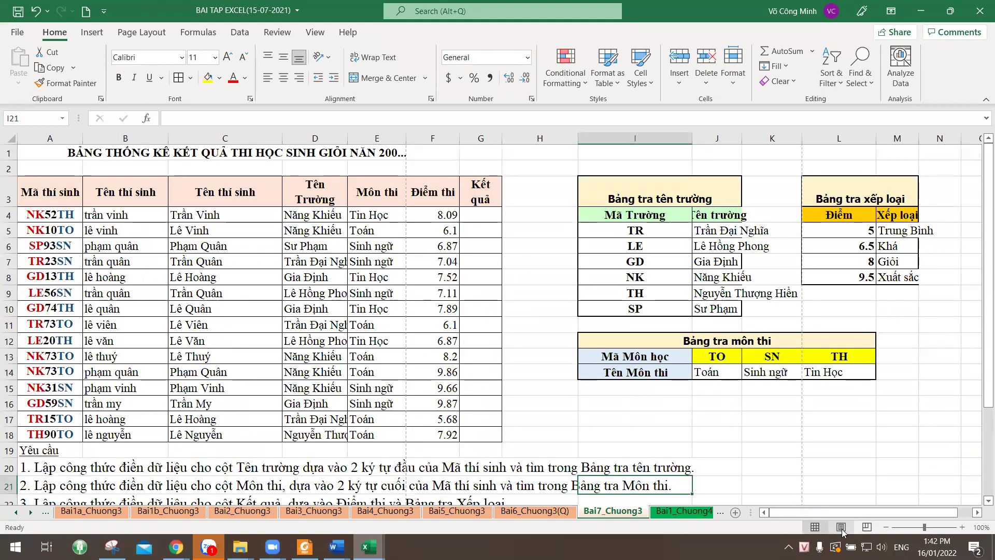
# - Examine the header and footer sections of the sheet in Page Layout view and return to Normal view
pyautogui.click(842, 530)
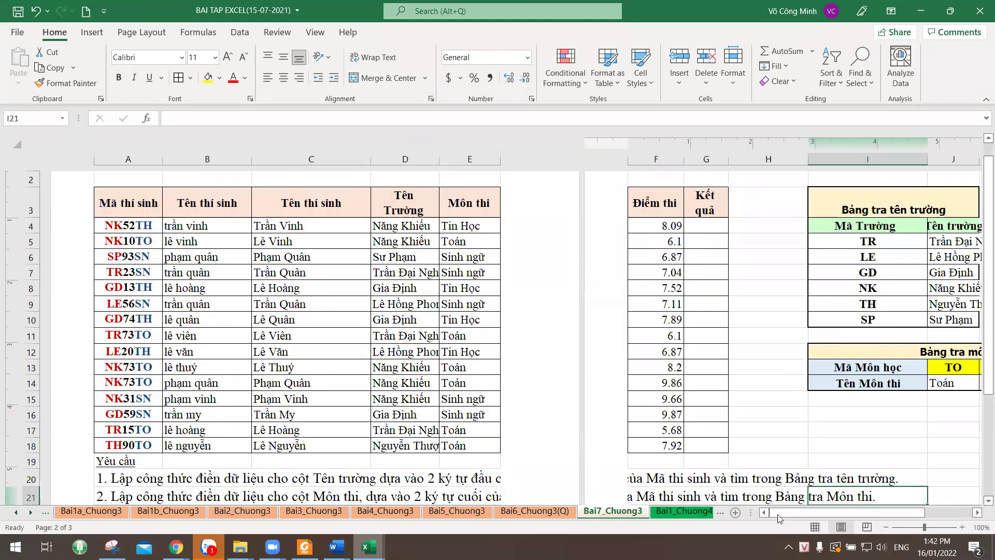
pyautogui.scroll(1, 202, 227)
pyautogui.click(145, 210)
pyautogui.click(290, 210)
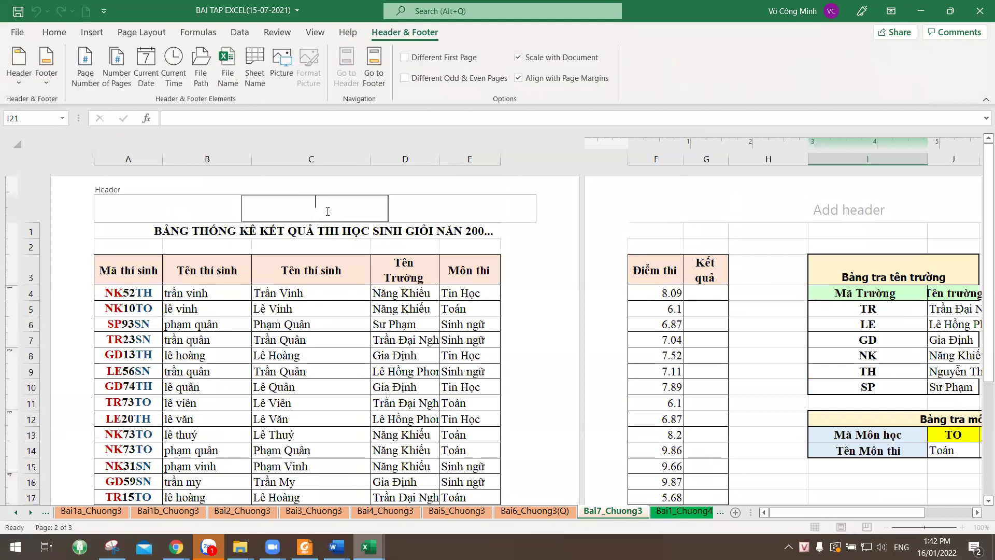
pyautogui.click(178, 369)
pyautogui.scroll(-8, 178, 367)
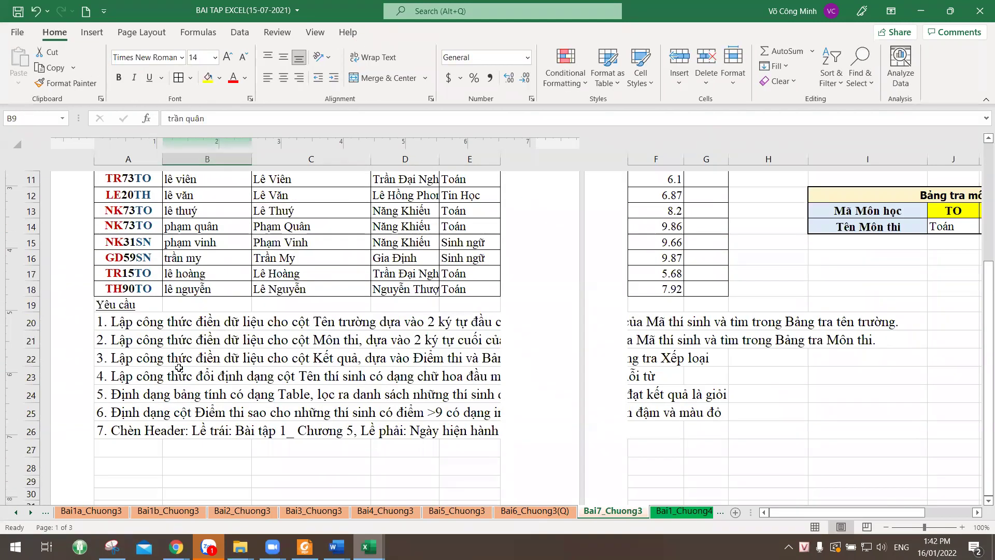
pyautogui.click(118, 352)
pyautogui.click(303, 355)
pyautogui.click(434, 355)
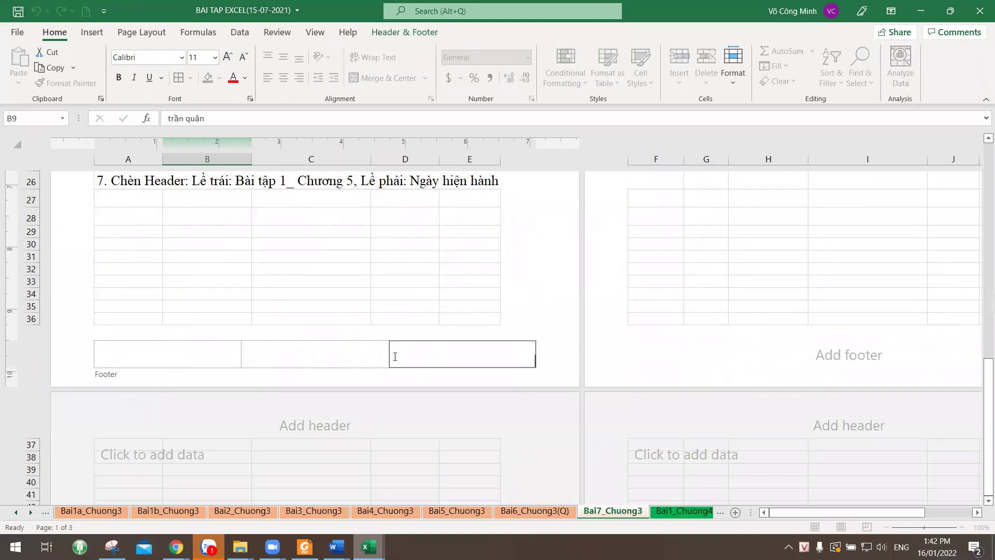
pyautogui.click(270, 291)
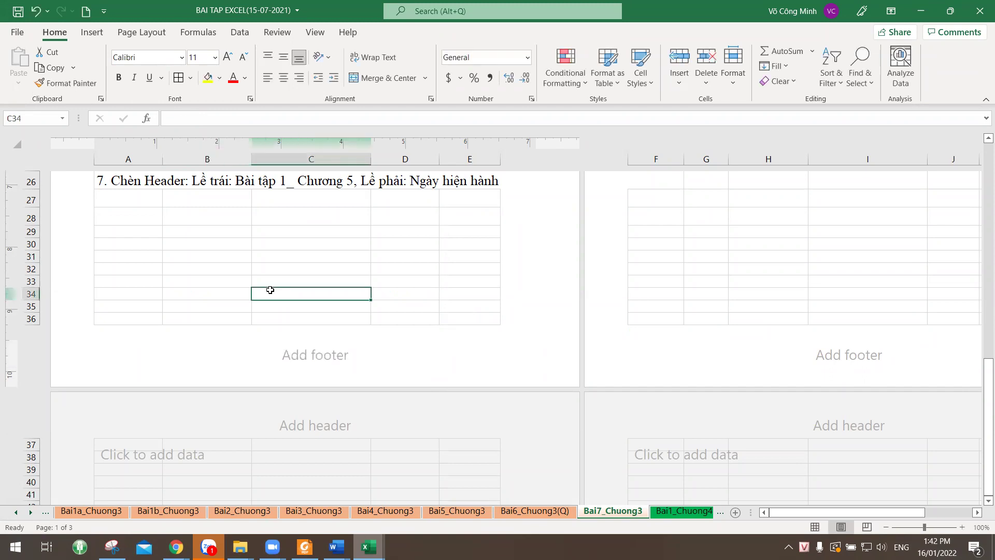
pyautogui.click(813, 526)
pyautogui.scroll(8, 136, 228)
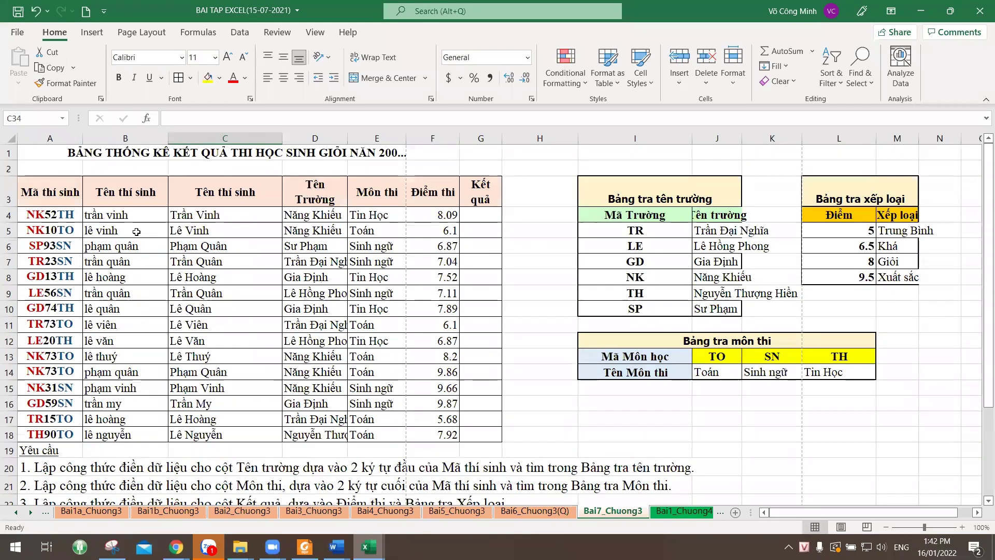
# - Insert a page header and enter BaithiCNTT in its left section
pyautogui.click(92, 32)
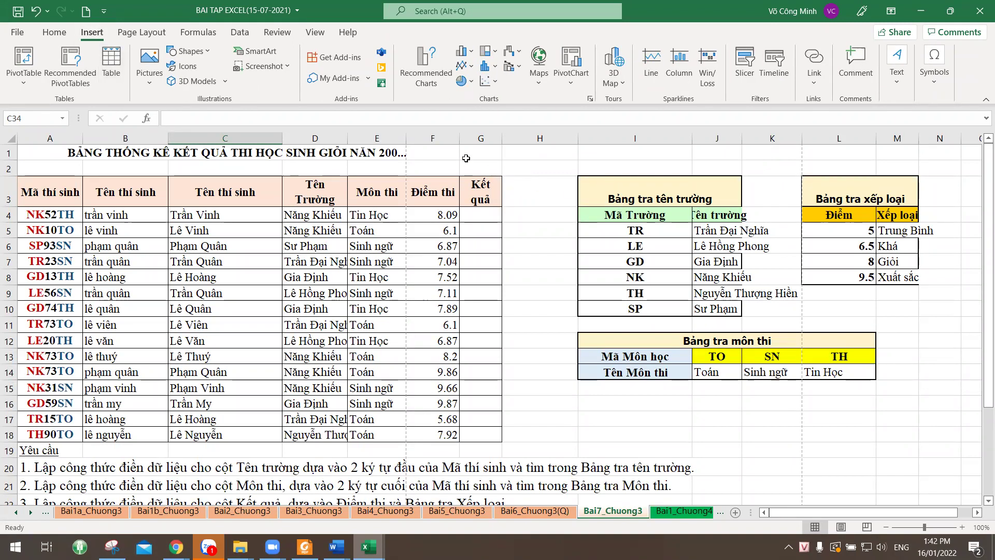
pyautogui.click(814, 81)
pyautogui.click(814, 84)
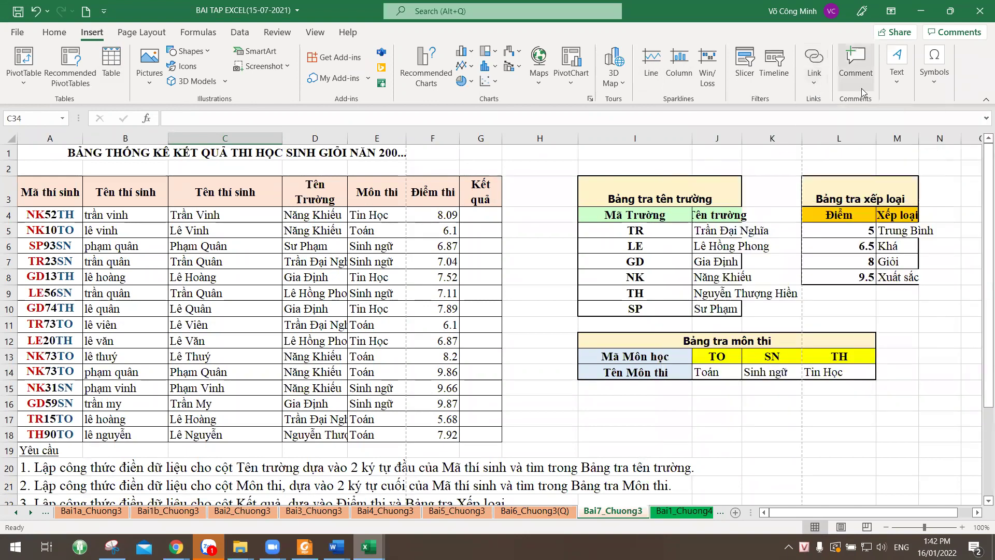
pyautogui.click(896, 85)
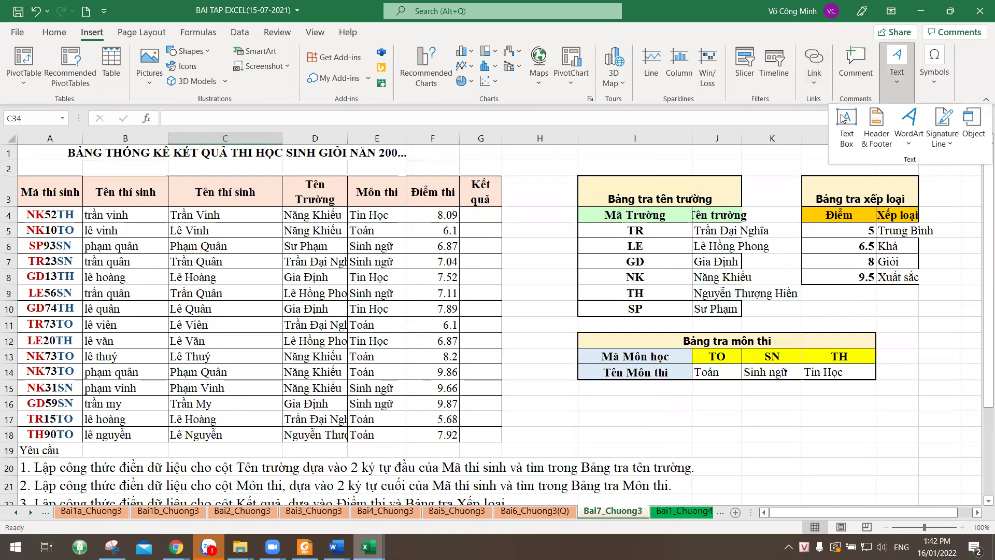
pyautogui.click(744, 112)
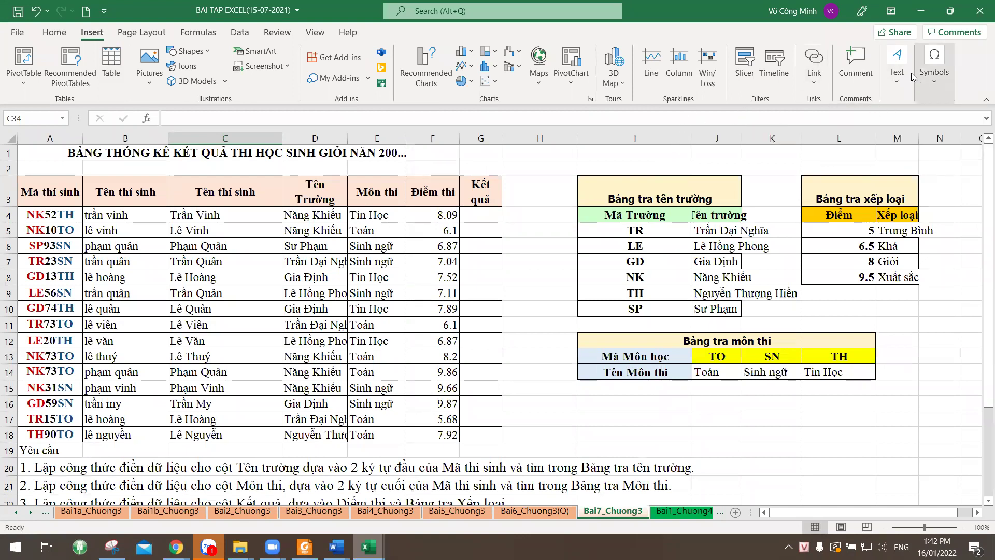
pyautogui.click(897, 82)
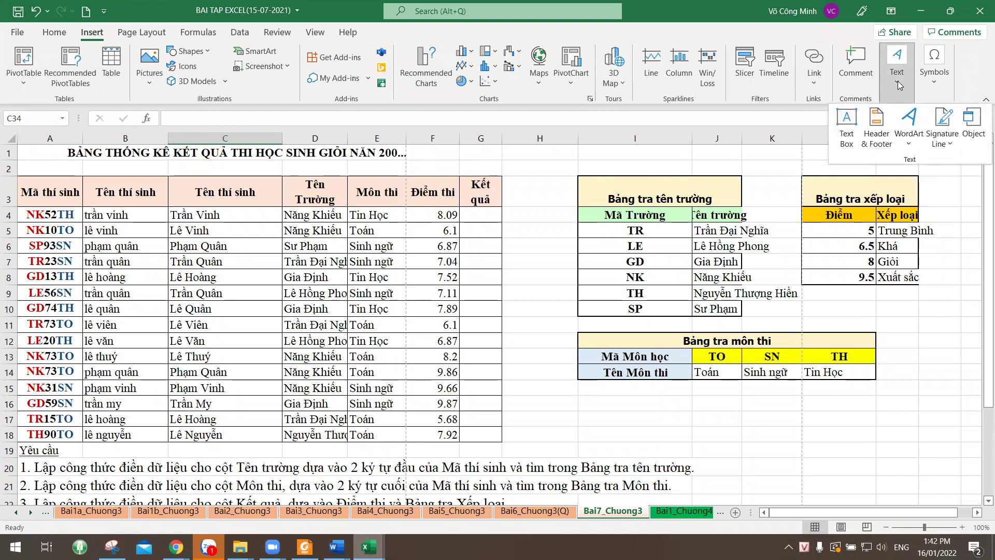
pyautogui.click(886, 140)
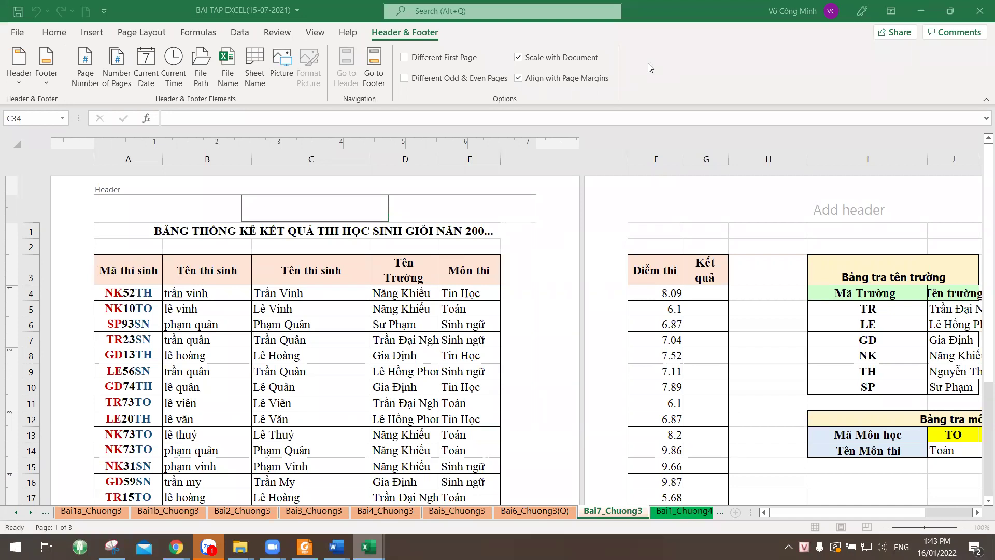
pyautogui.click(143, 207)
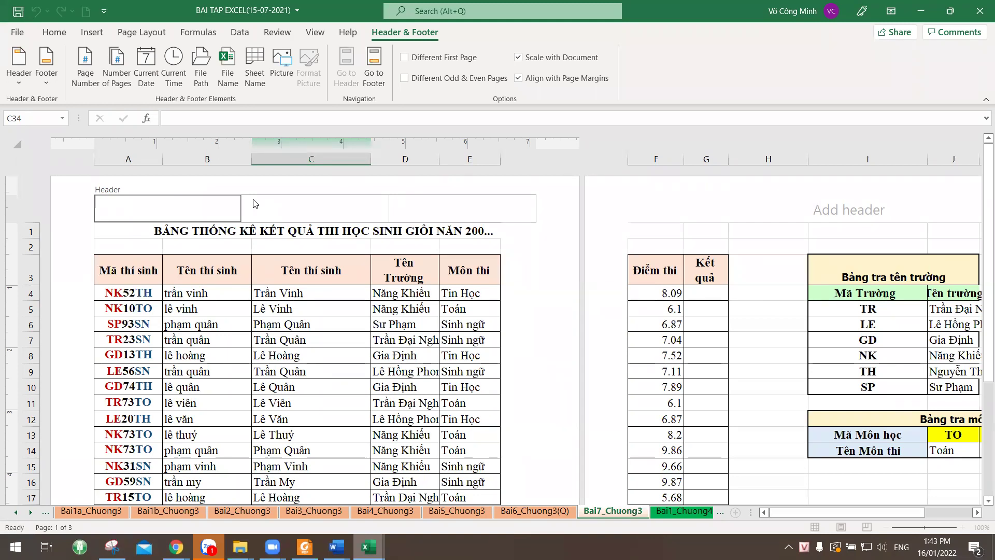
pyautogui.write('thiCNTT')
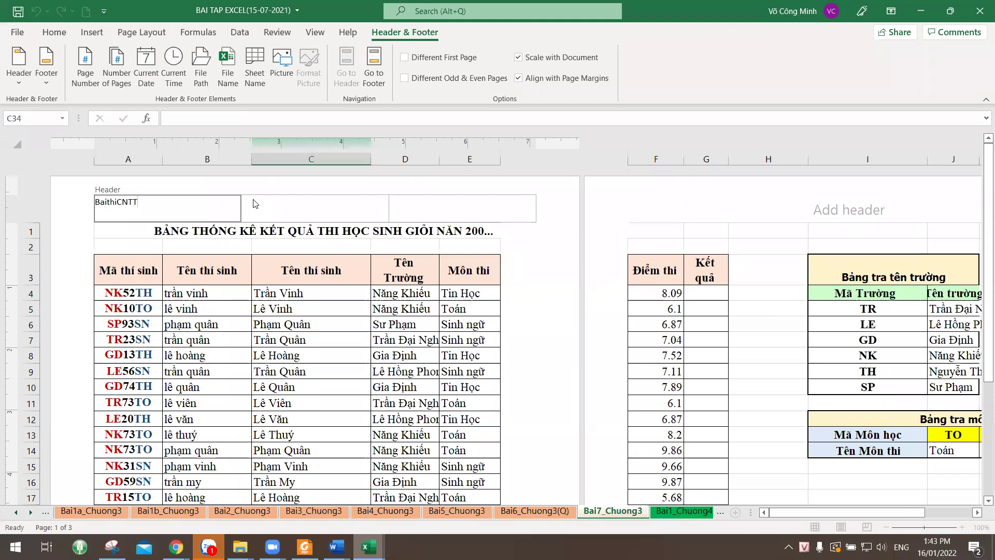
# - Insert the current time in the header's center section and the current date in its right section
pyautogui.click(303, 205)
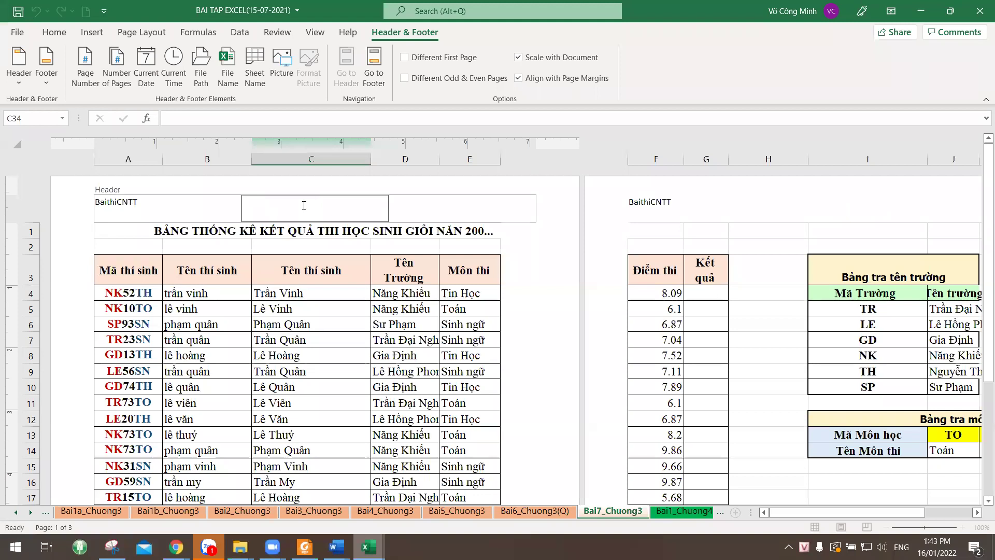
pyautogui.click(421, 214)
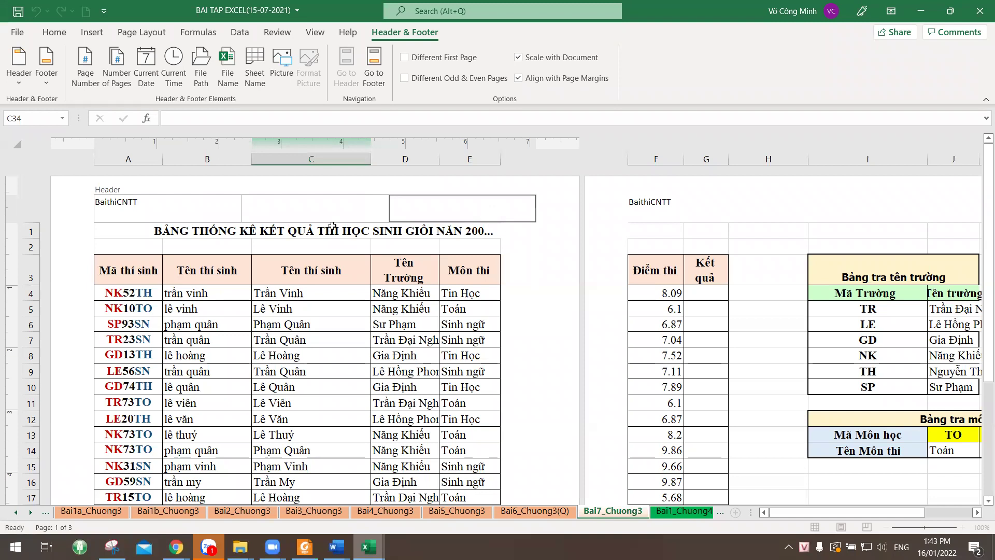
pyautogui.click(307, 213)
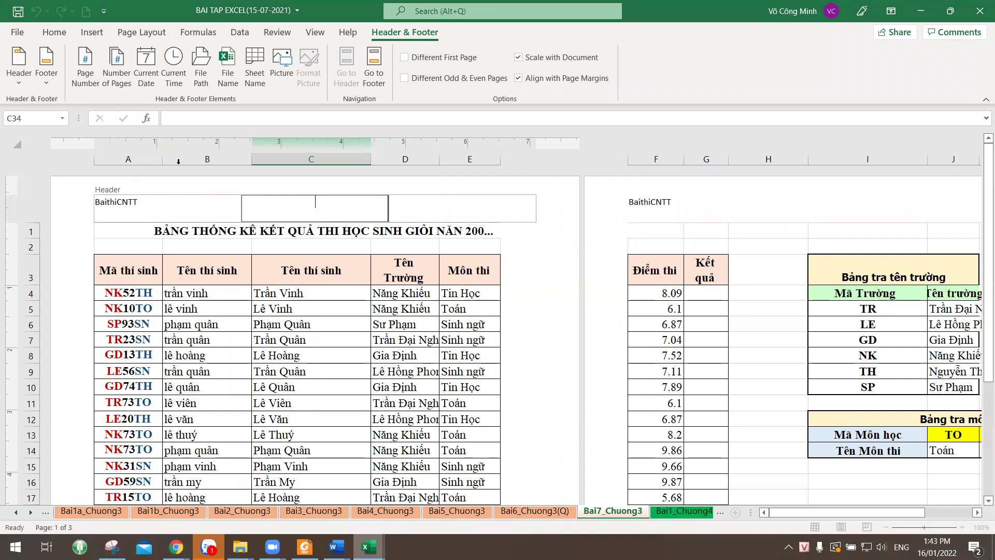
pyautogui.click(172, 83)
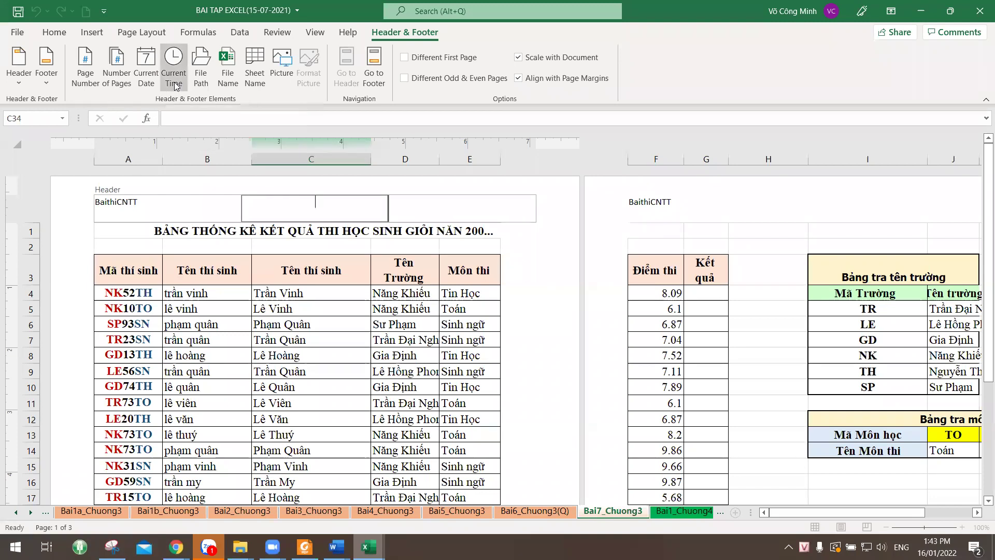
pyautogui.click(484, 213)
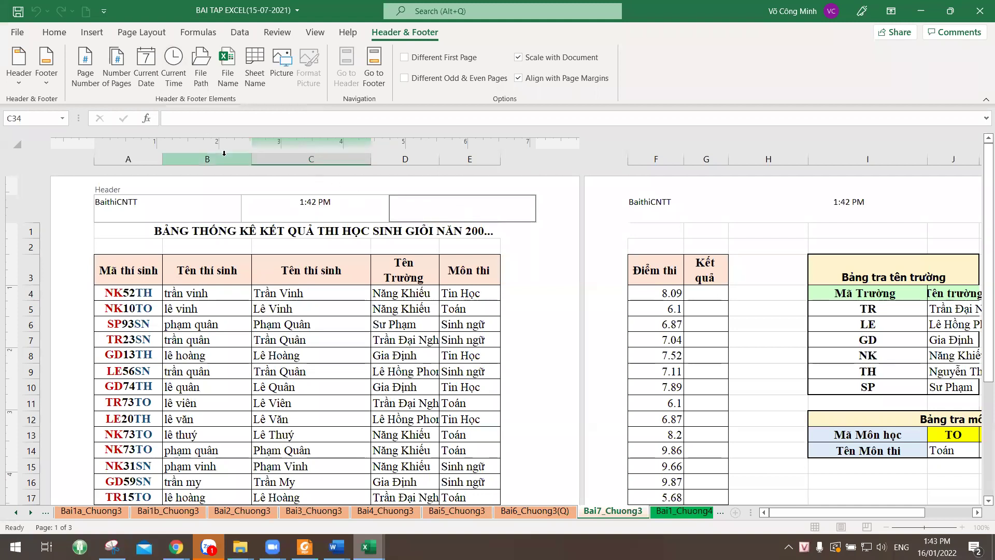
pyautogui.click(147, 78)
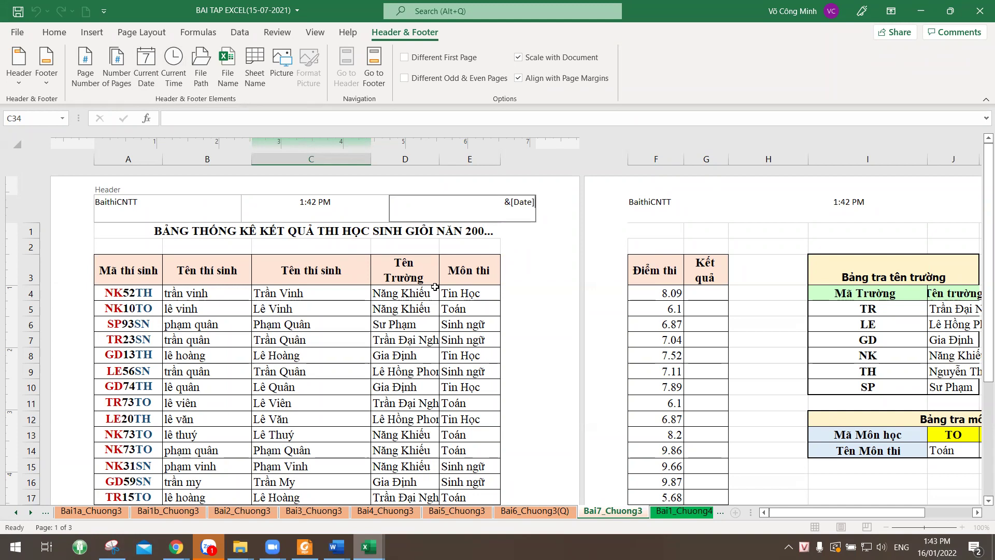
pyautogui.click(343, 325)
pyautogui.scroll(3, 349, 334)
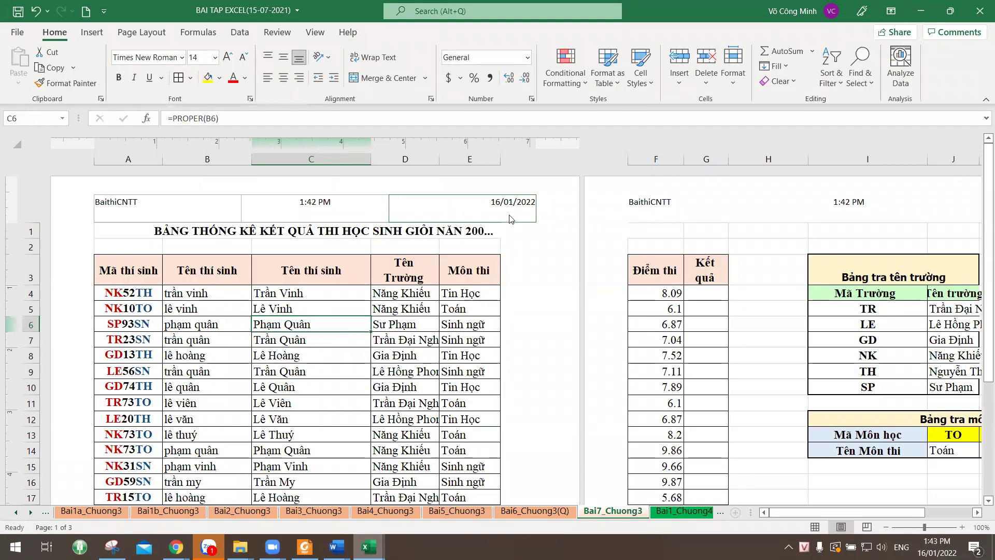
# - Try the file path element in the footer's center section and delete it again
pyautogui.click(136, 372)
pyautogui.scroll(-7, 189, 373)
pyautogui.scroll(-2, 189, 373)
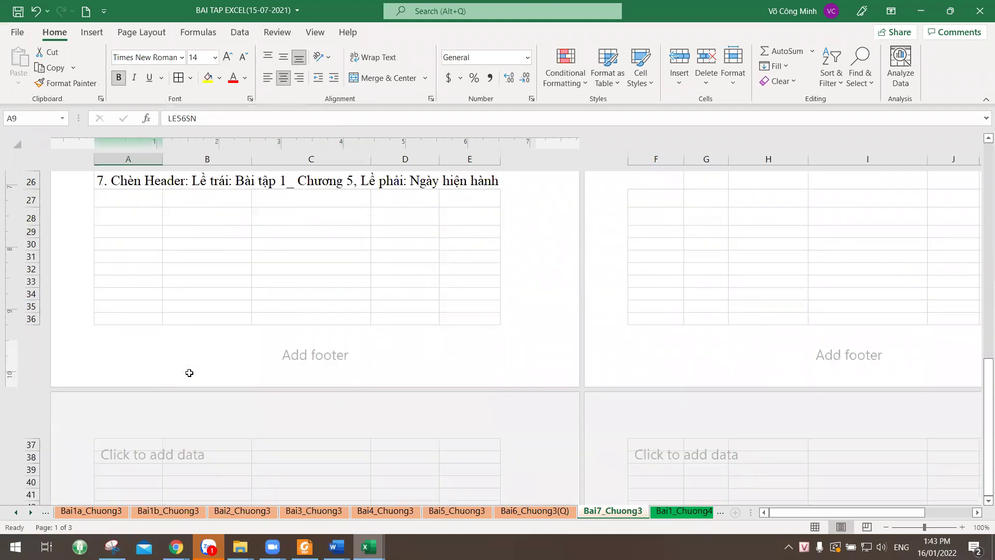
pyautogui.click(312, 351)
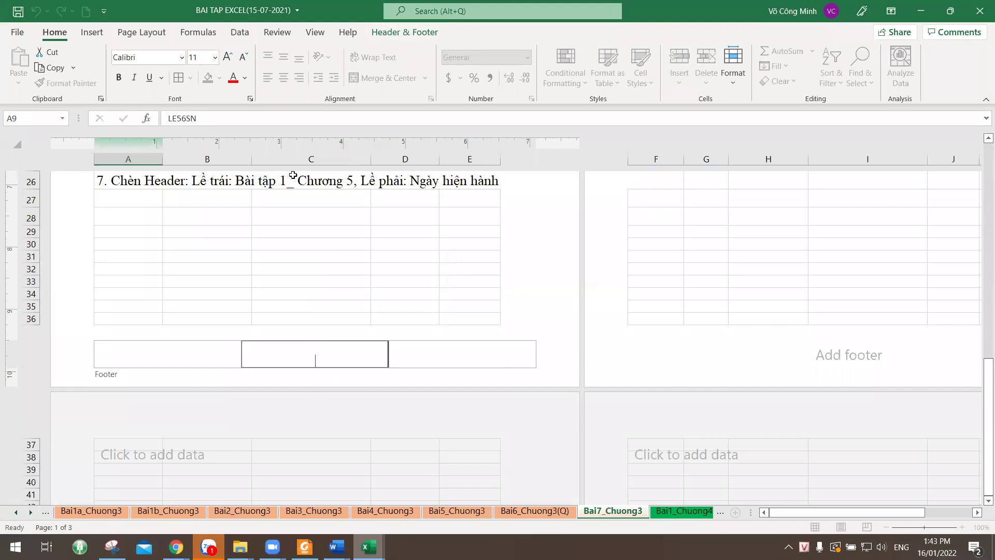
pyautogui.click(396, 34)
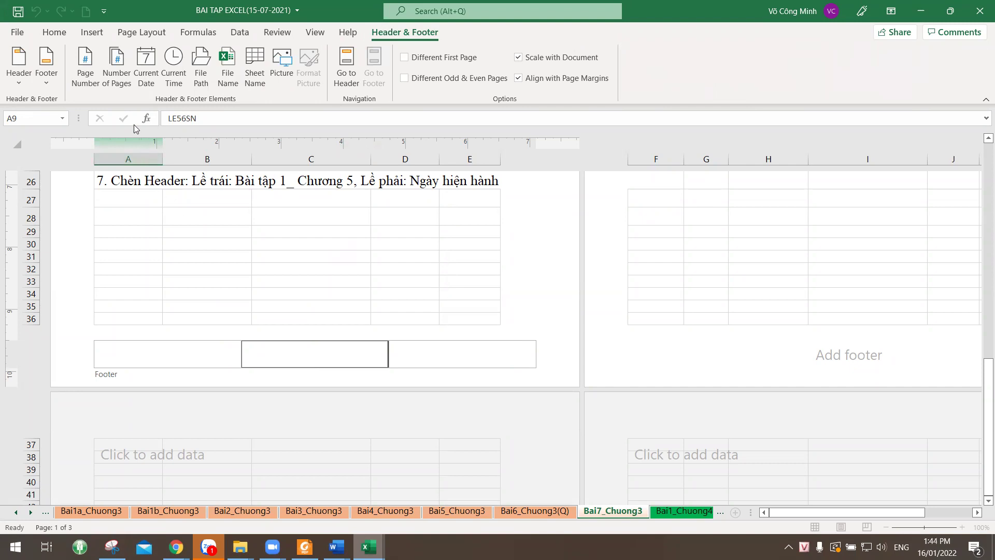
pyautogui.click(209, 79)
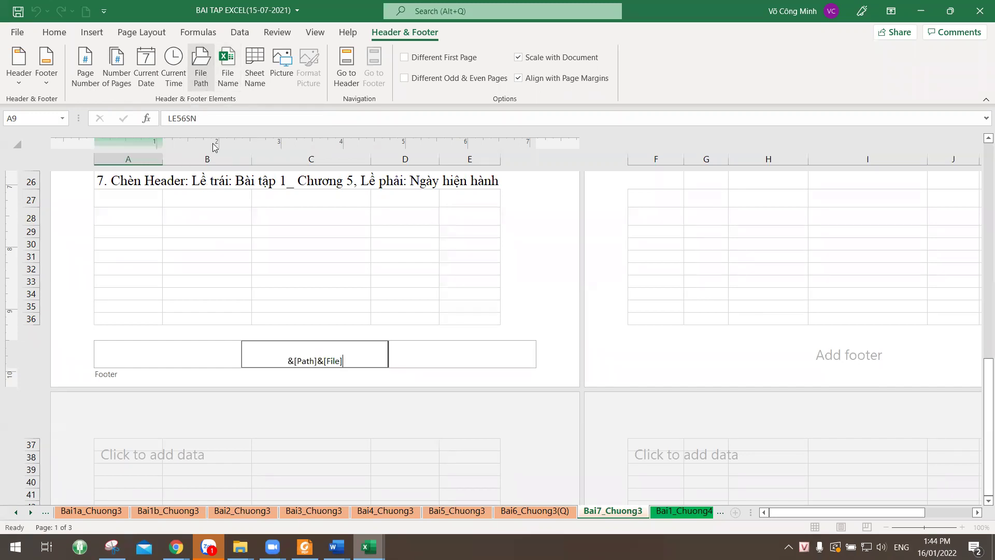
pyautogui.click(132, 362)
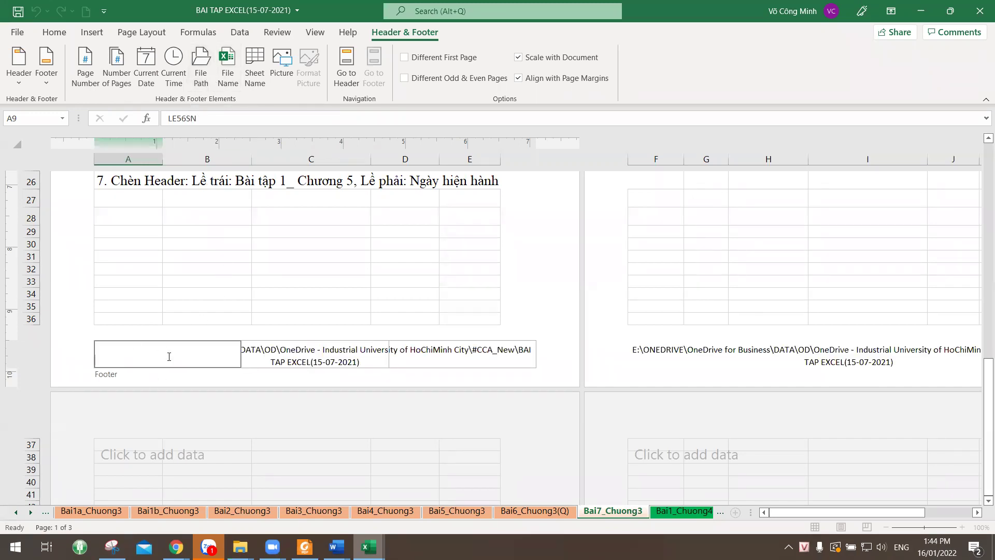
pyautogui.tripleClick(363, 361)
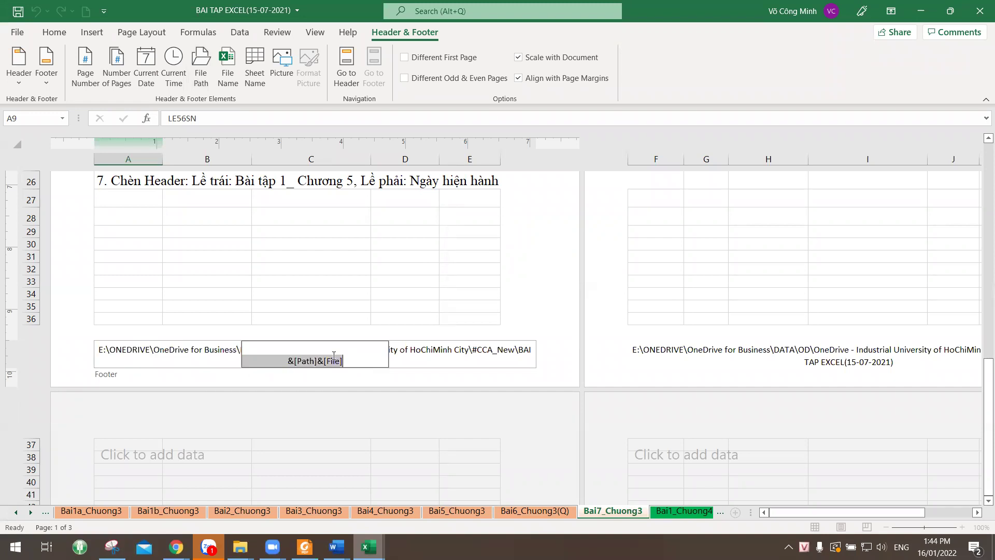
pyautogui.press('Delete')
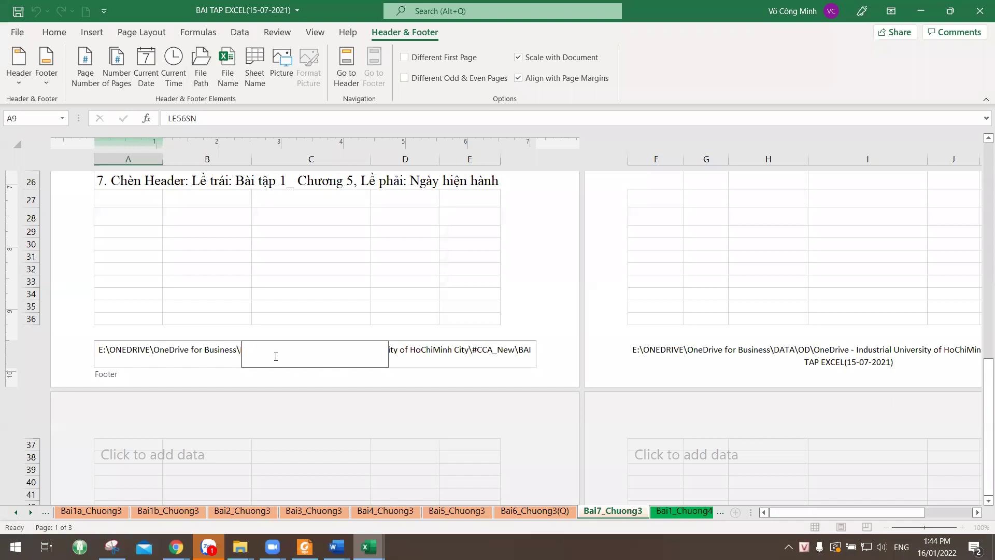
# - Insert the file name in the footer's left section and the page number in its right section
pyautogui.click(209, 359)
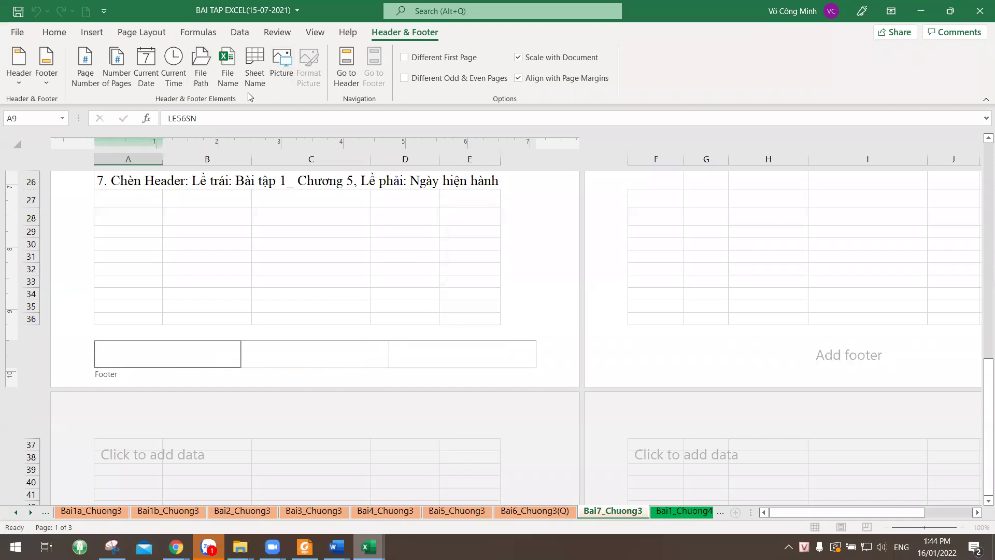
pyautogui.click(232, 78)
pyautogui.click(469, 353)
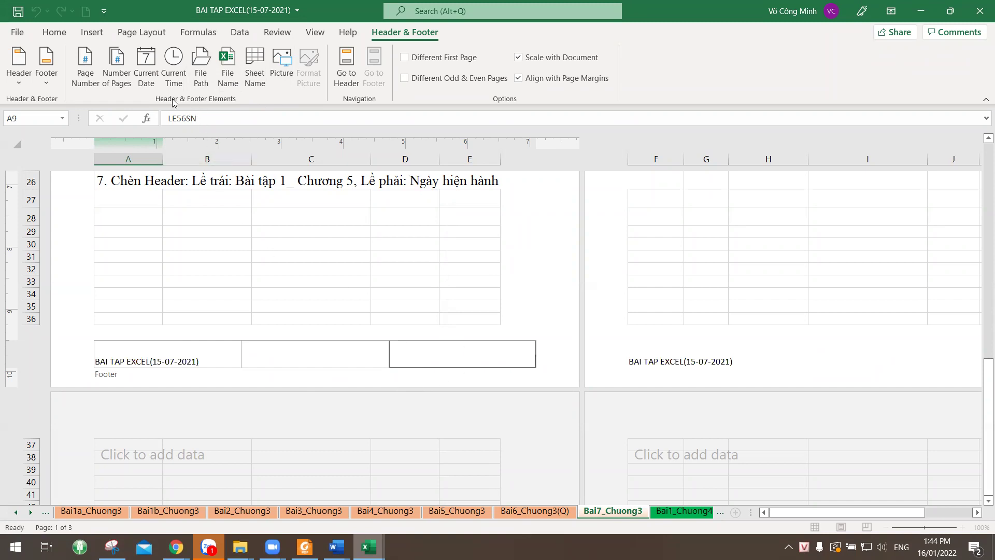
pyautogui.click(83, 61)
# - Add the text Trang before the page number in the footer's right section and leave footer editing
pyautogui.click(316, 363)
pyautogui.click(493, 349)
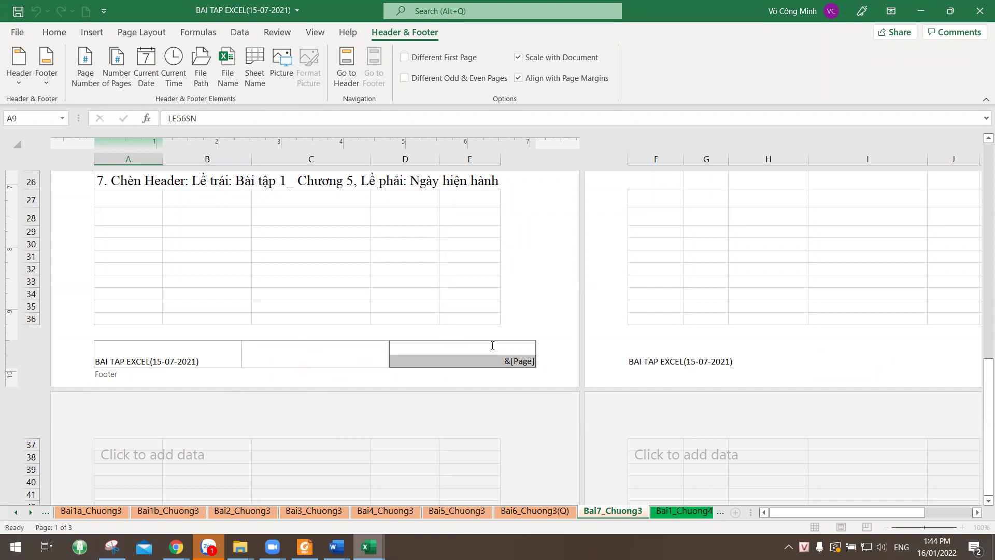
pyautogui.click(495, 361)
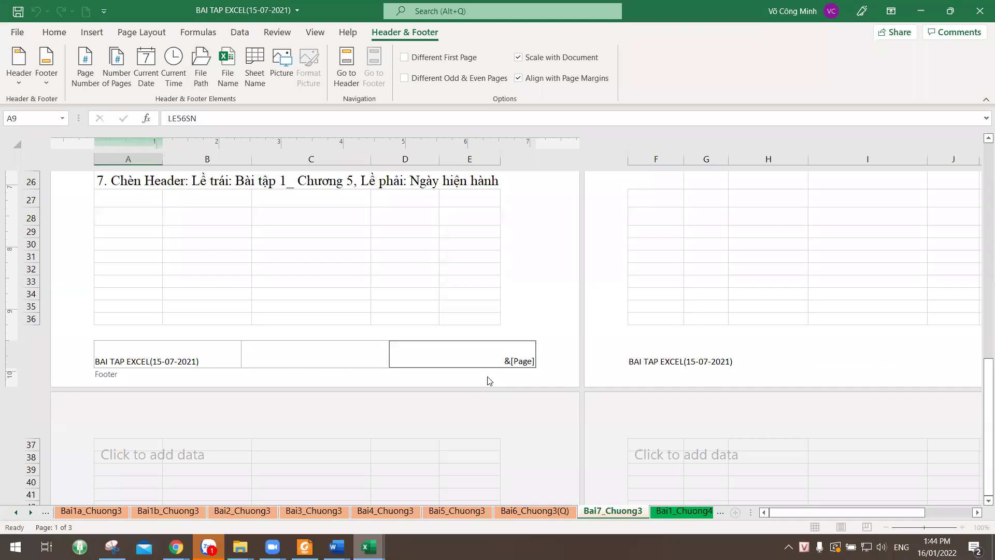
pyautogui.write('Trang')
pyautogui.click(332, 307)
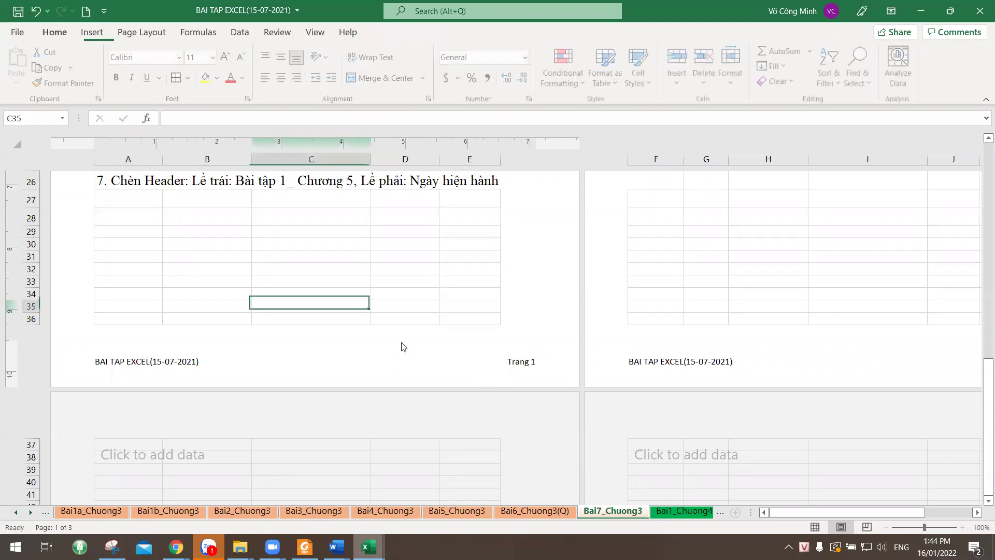
pyautogui.scroll(-2, 694, 363)
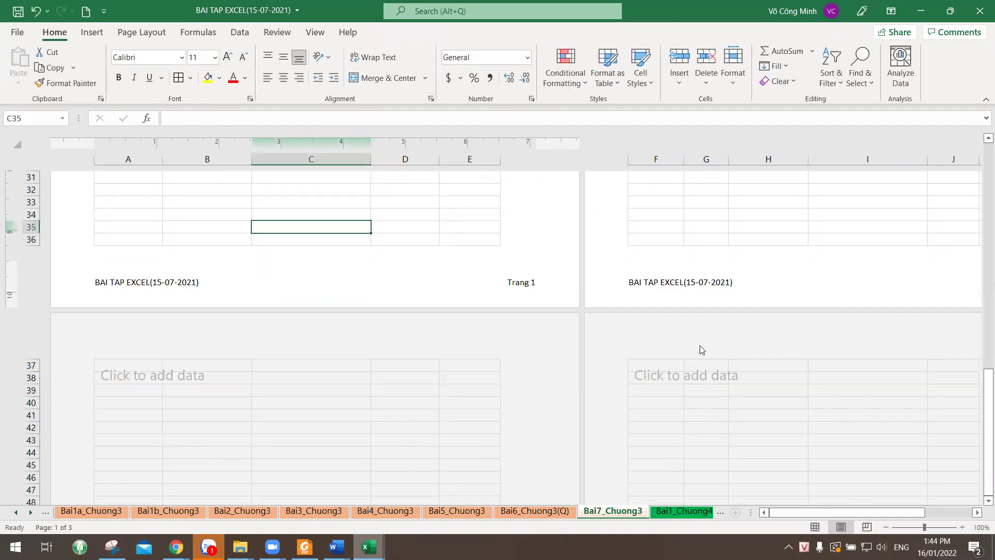
pyautogui.scroll(7, 741, 337)
pyautogui.scroll(-20, 778, 337)
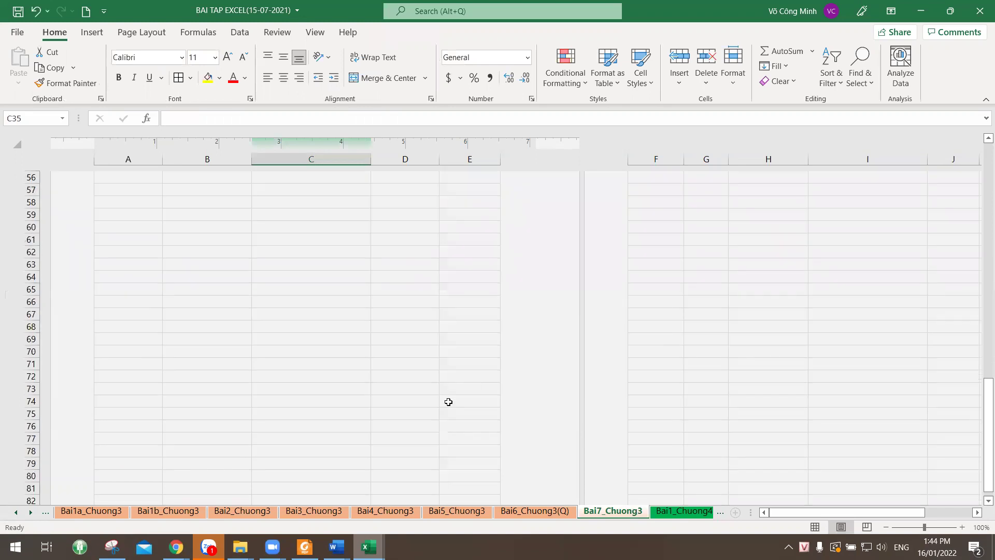
# - Check the header and footer across the worksheet's pages
pyautogui.scroll(-8, 451, 412)
pyautogui.scroll(20, 487, 416)
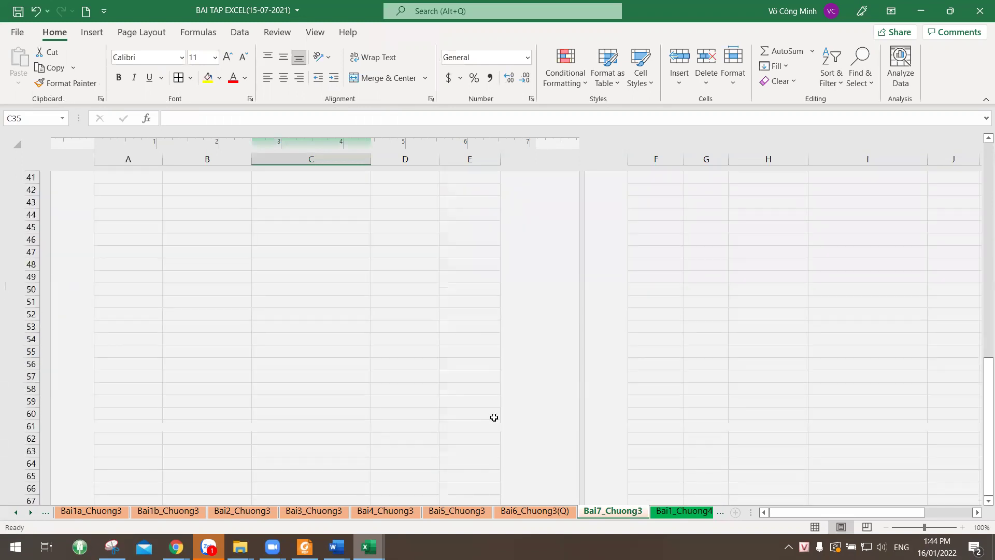
pyautogui.scroll(2, 494, 417)
pyautogui.keyDown('ctrl'); pyautogui.scroll(-3, 494, 417); pyautogui.keyUp('ctrl')
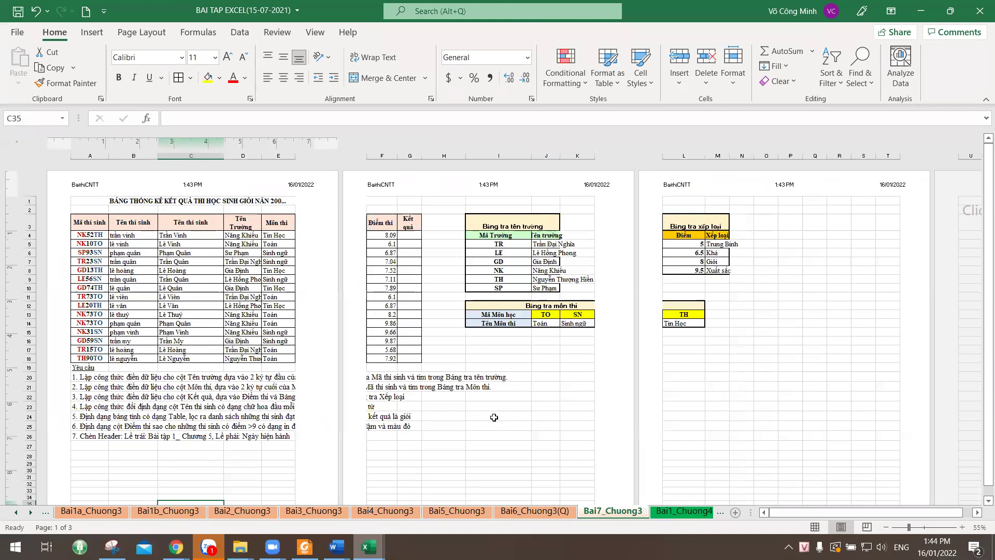
pyautogui.scroll(-5, 495, 417)
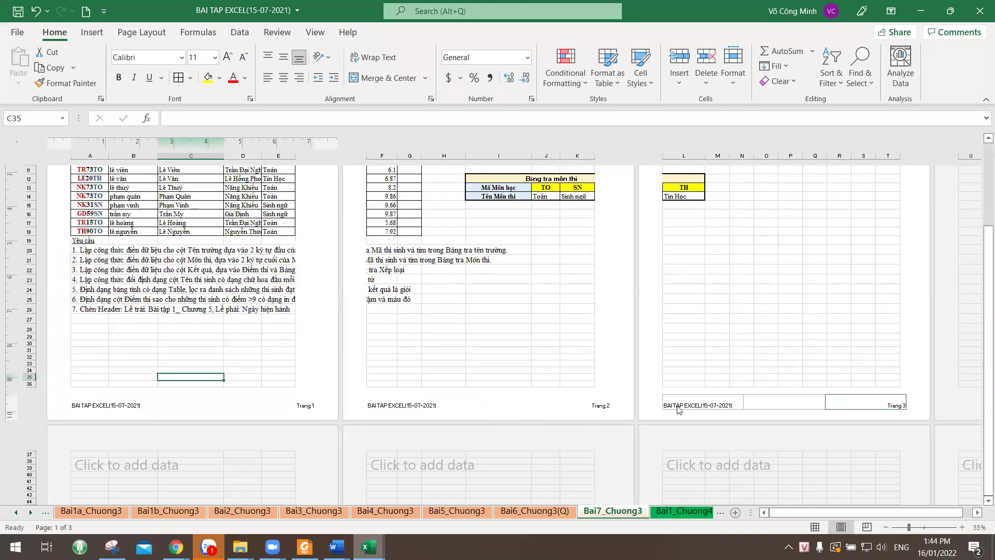
pyautogui.scroll(4, 521, 342)
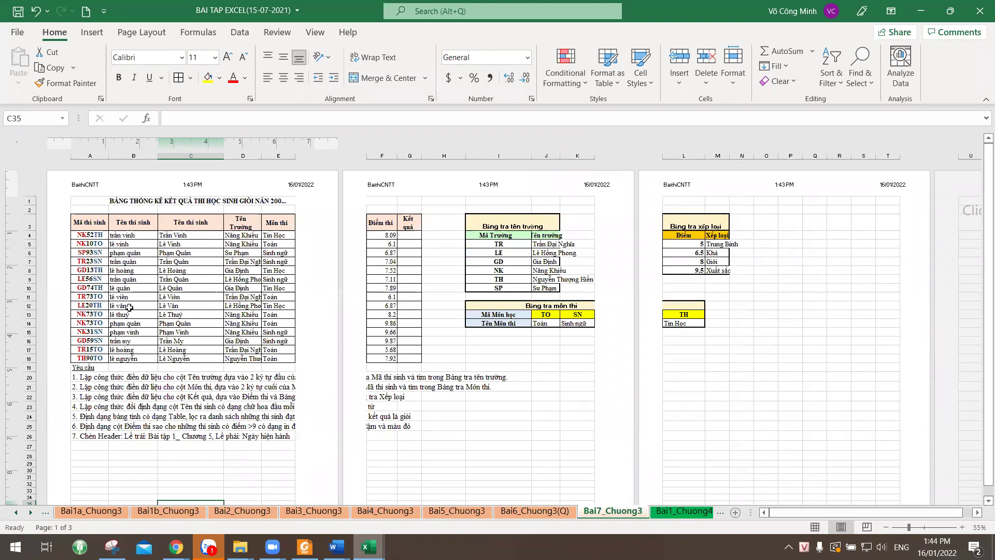
# - Return the worksheet to Normal view and review the exercise requirements below the results table
pyautogui.click(815, 527)
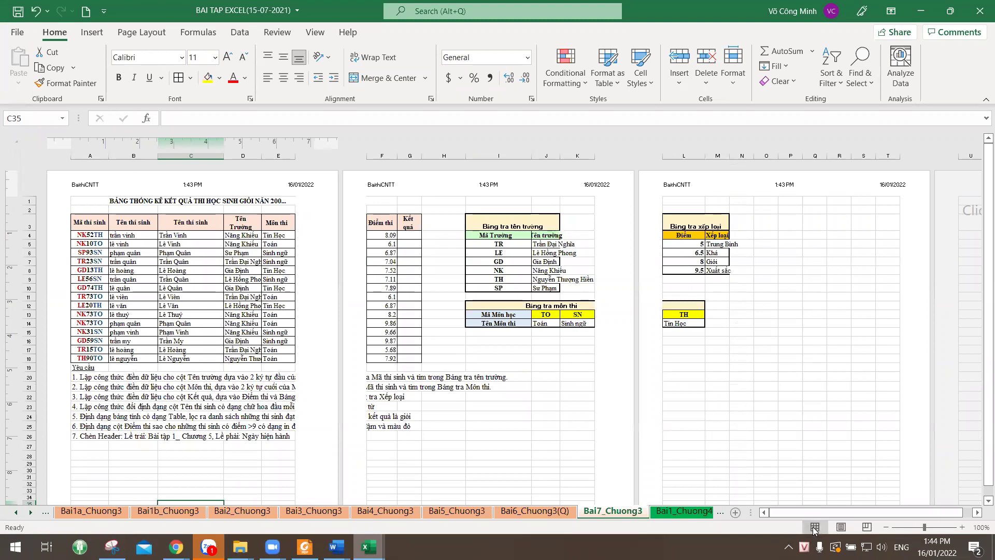
pyautogui.scroll(1, 523, 370)
pyautogui.scroll(4, 522, 371)
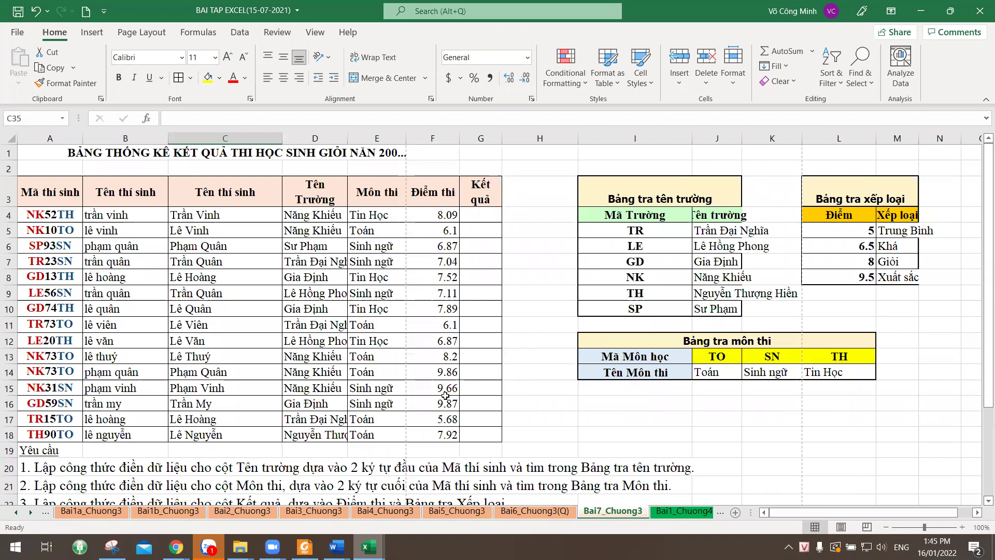
pyautogui.scroll(-3, 424, 406)
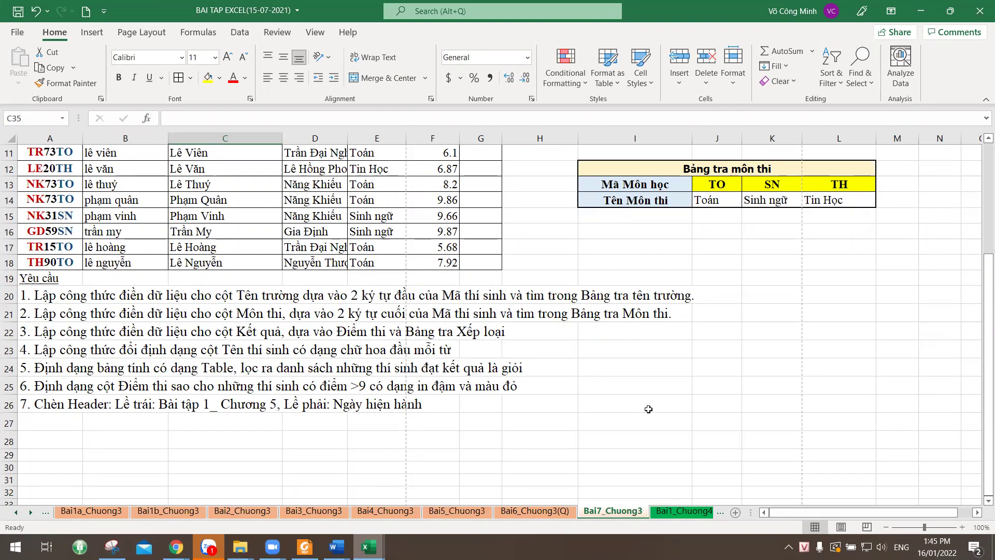
# - On the Bai1_Chuong4 sheet, enter the heading Cong thuc thong ke in cell I11
pyautogui.click(689, 512)
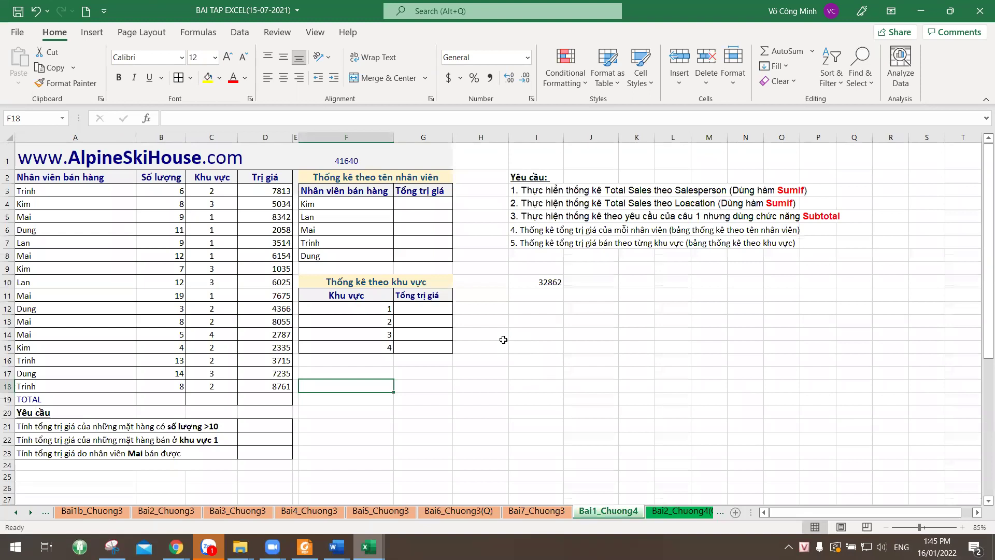
pyautogui.click(553, 283)
pyautogui.click(521, 340)
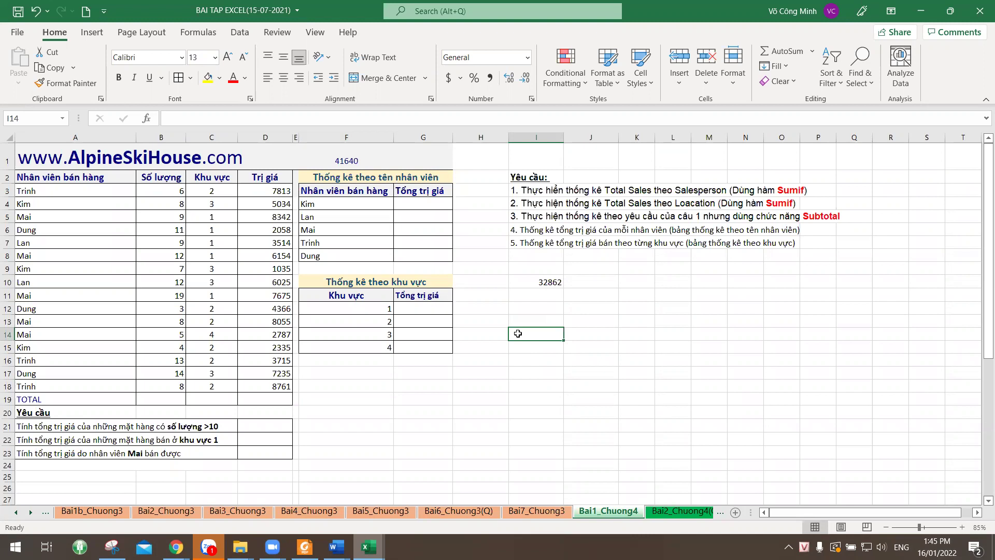
pyautogui.click(519, 295)
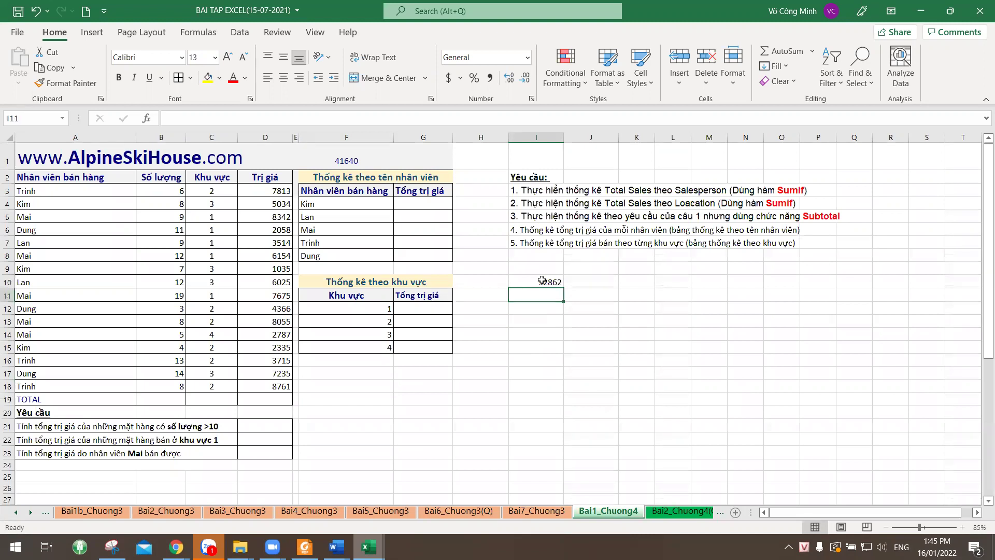
pyautogui.write('Cong thuc')
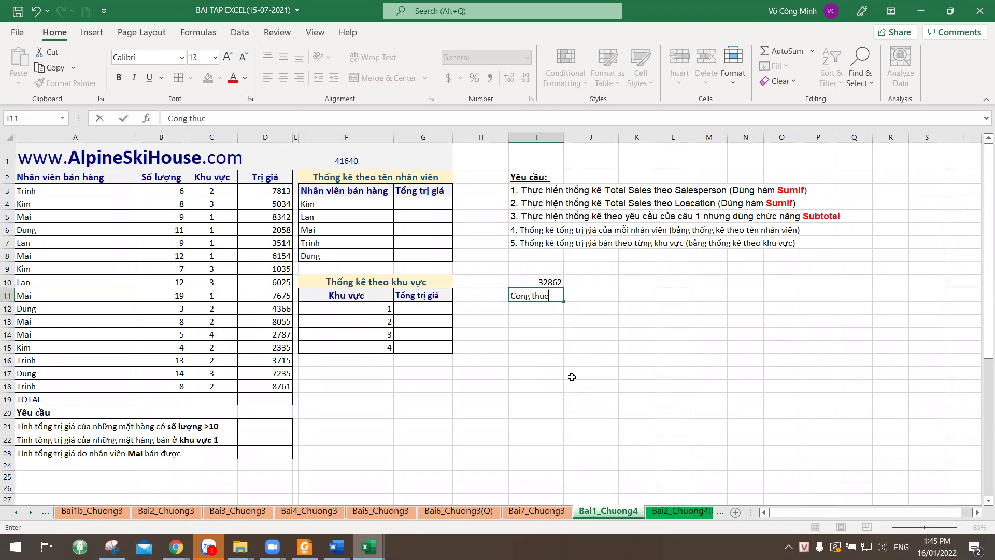
pyautogui.write(' thong ke')
pyautogui.press('Return')
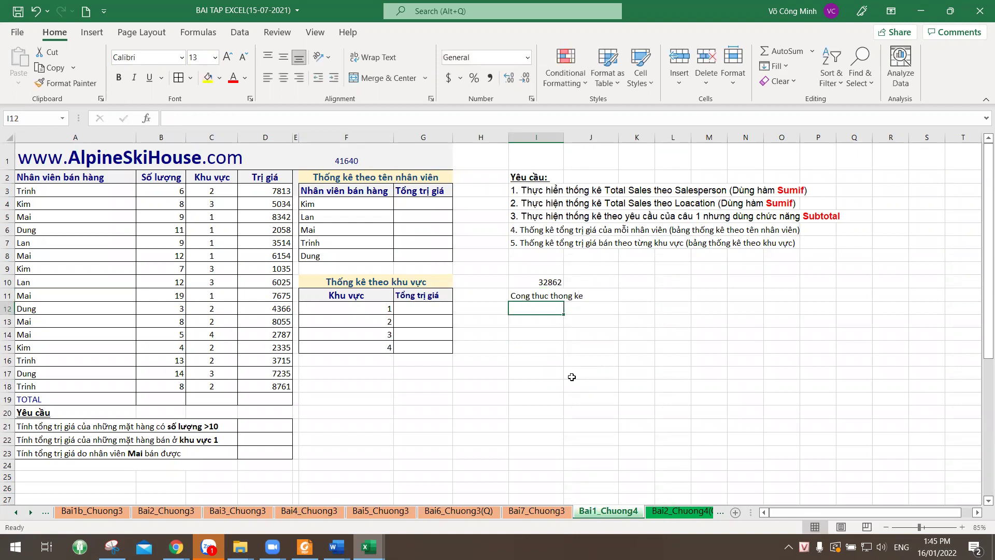
# - Enter the number 1 in H13 and the function name SUM beside it in I13
pyautogui.press('Down')
pyautogui.press('Left')
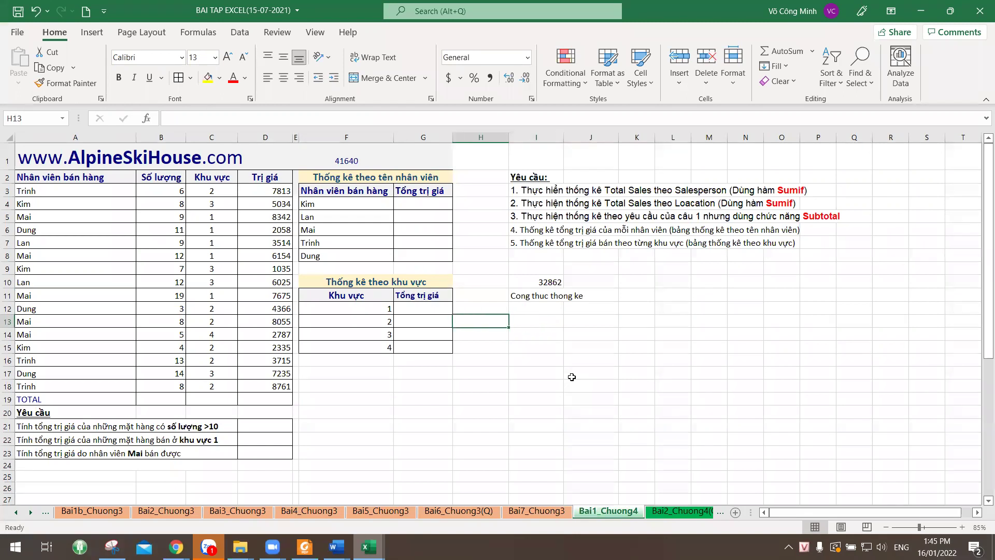
pyautogui.write('1')
pyautogui.press('Tab')
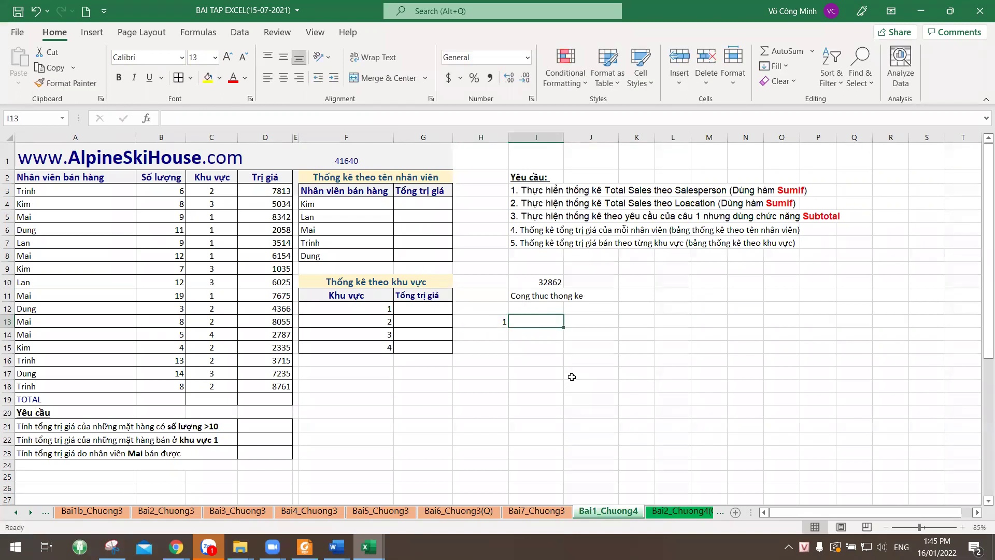
pyautogui.write('SUM')
pyautogui.press('Return')
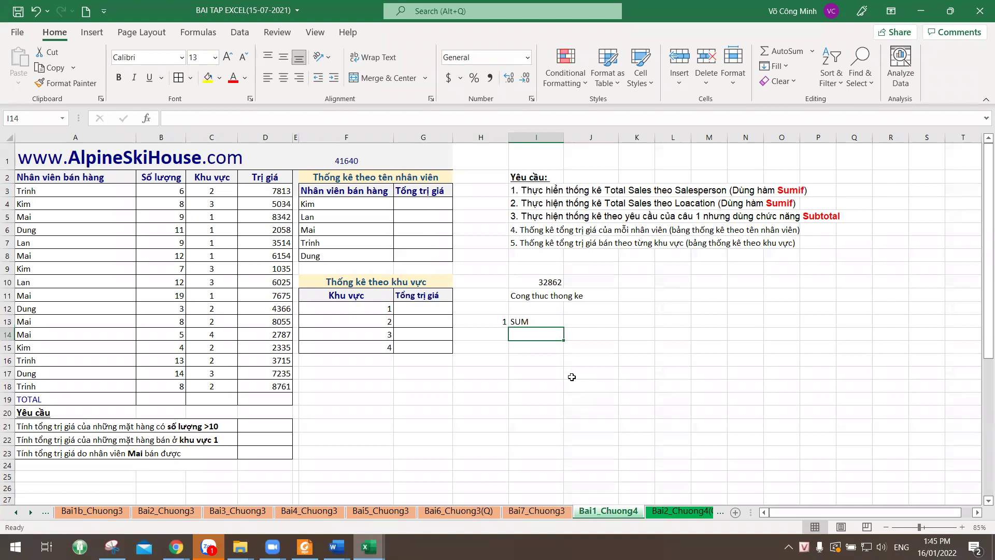
# - Enter the number 2 in H14 for the second function note
pyautogui.press('Left')
pyautogui.write('2')
pyautogui.press('Tab')
# - Examine one salesperson's rows in the sales table, the TOTAL row and the matching total cell in the employee summary
pyautogui.click(167, 402)
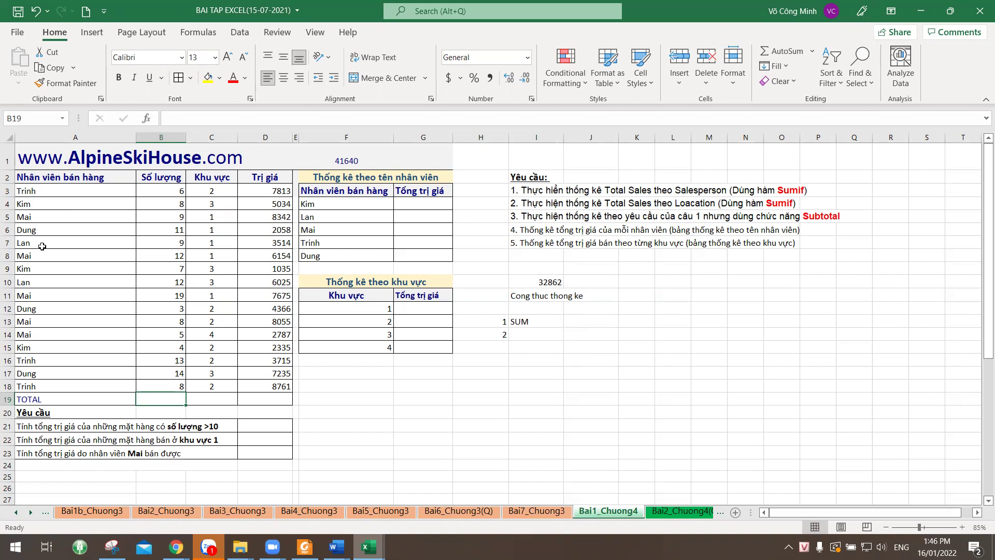
pyautogui.click(34, 206)
pyautogui.click(36, 270)
pyautogui.click(30, 347)
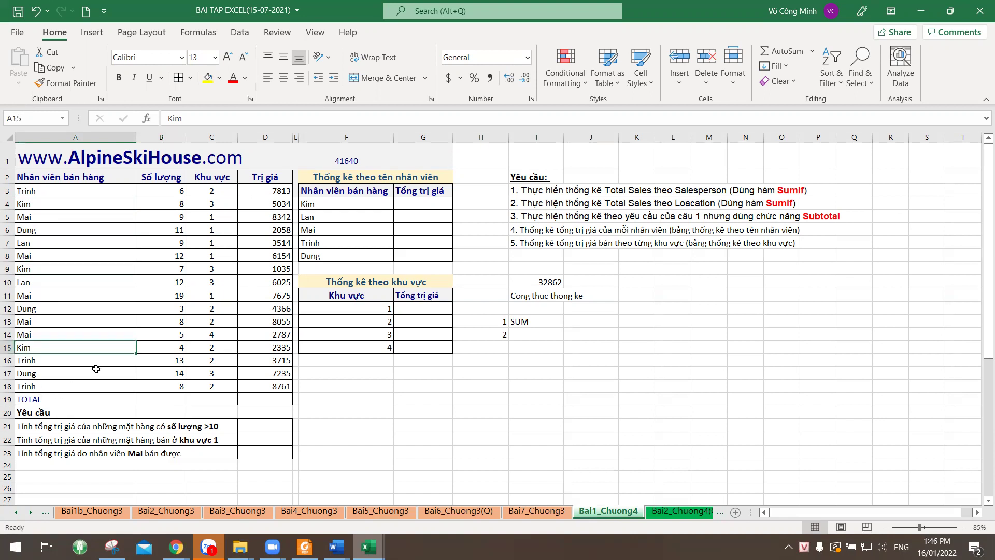
pyautogui.click(164, 400)
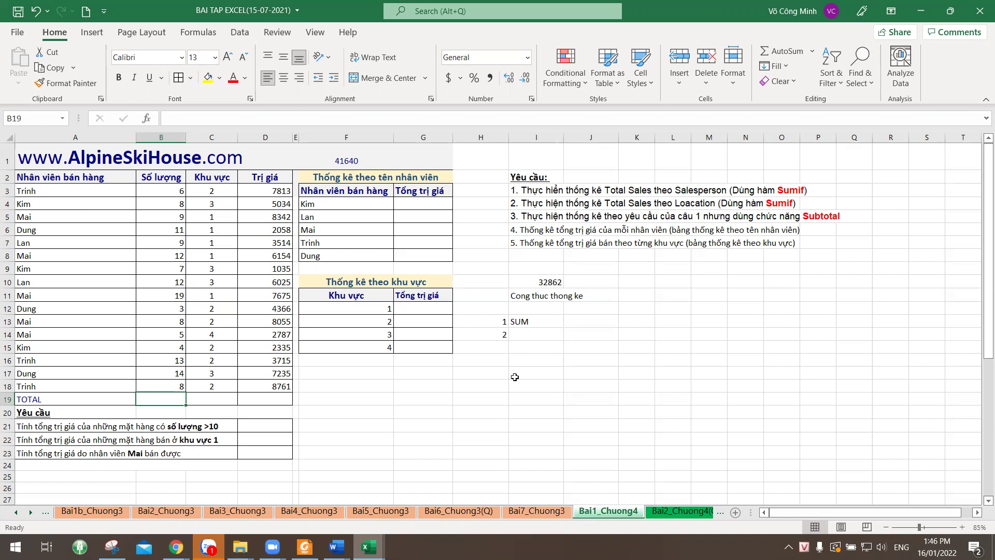
pyautogui.click(410, 206)
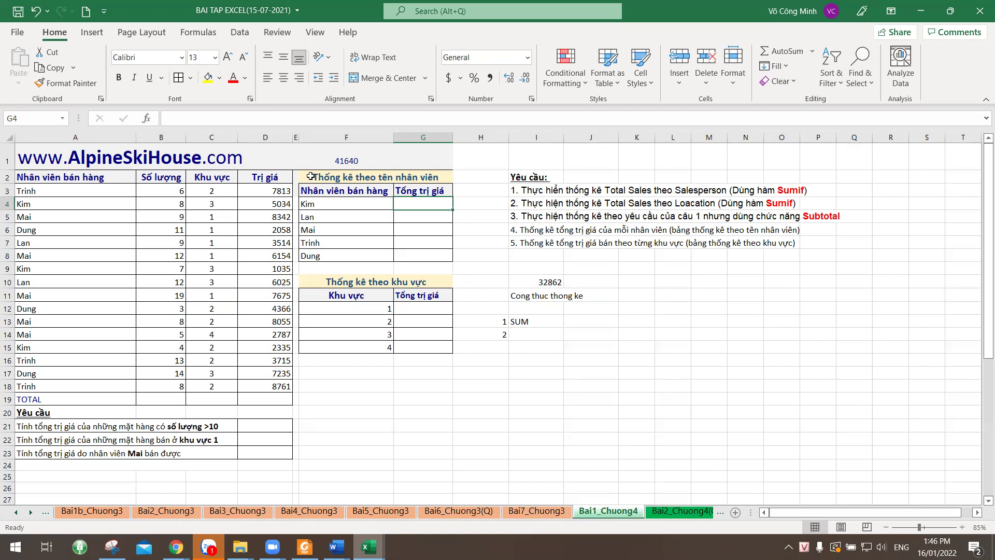
# - Enter the syntax note SUMIF(day dia chi can so sanh, dkien, day dia chi can tinh tong) as plain text in I14
pyautogui.click(534, 334)
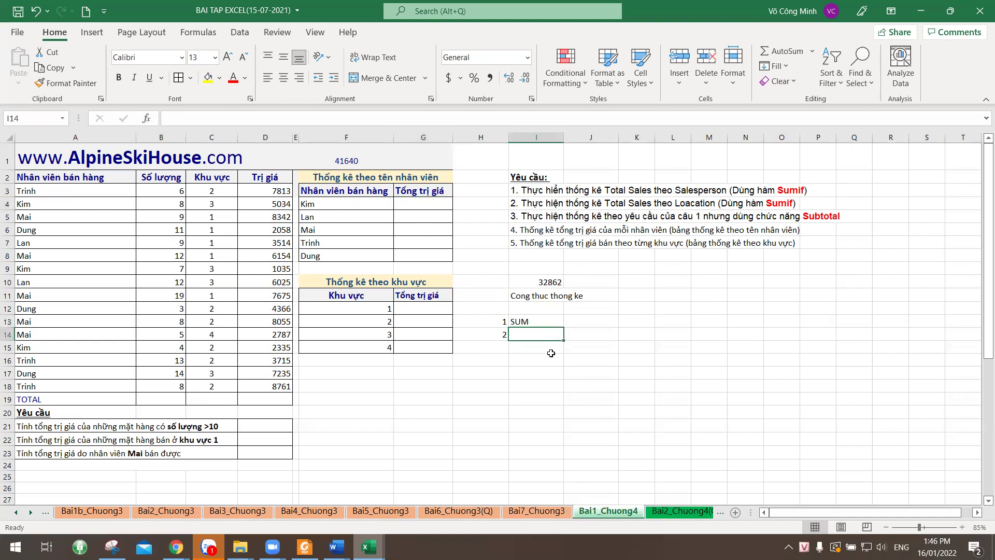
pyautogui.write('=SUMIF')
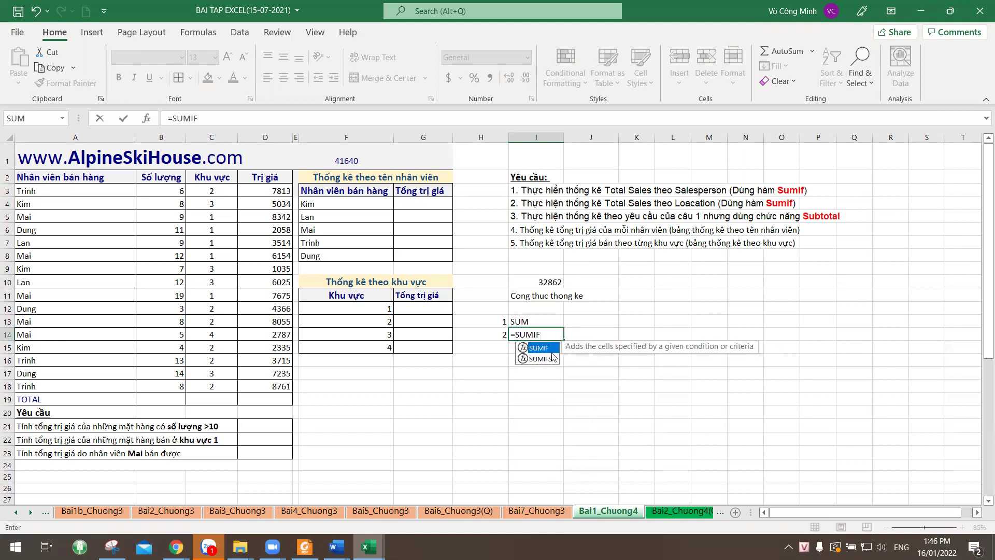
pyautogui.write('(')
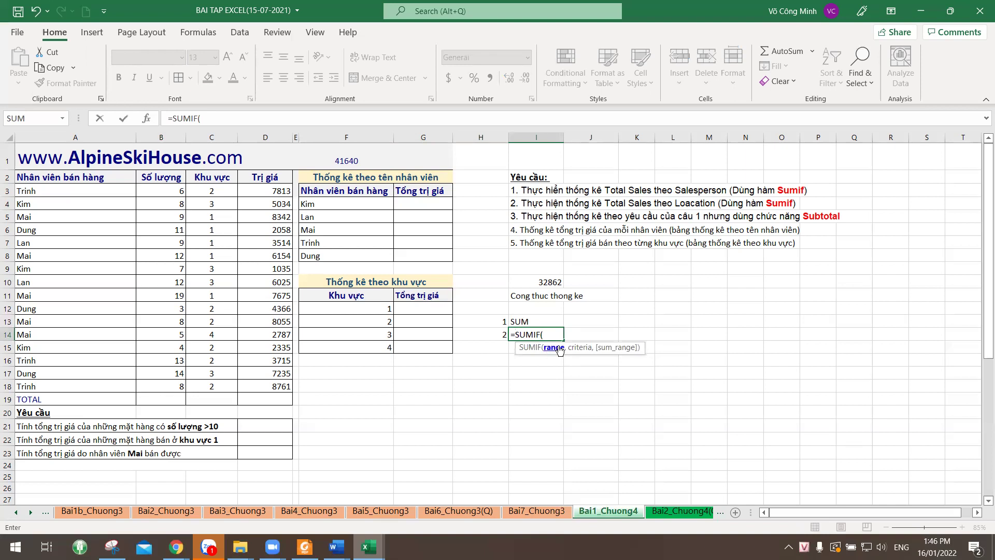
pyautogui.write('day d')
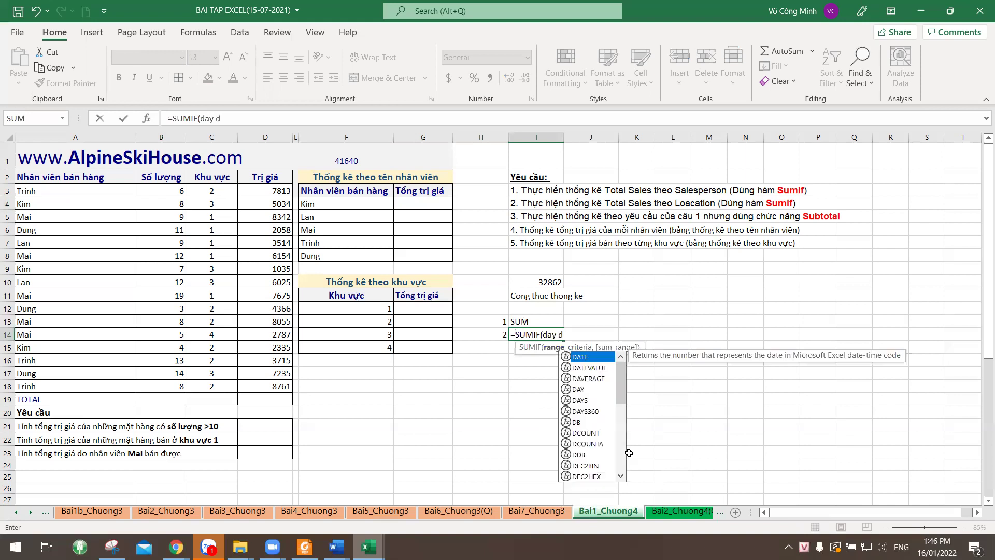
pyautogui.write('ia chi ')
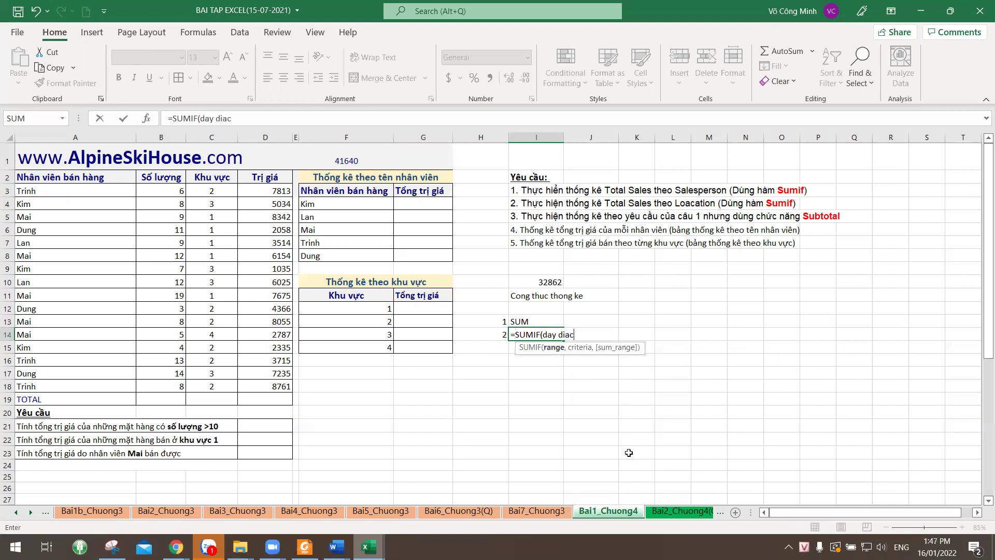
pyautogui.write('can s')
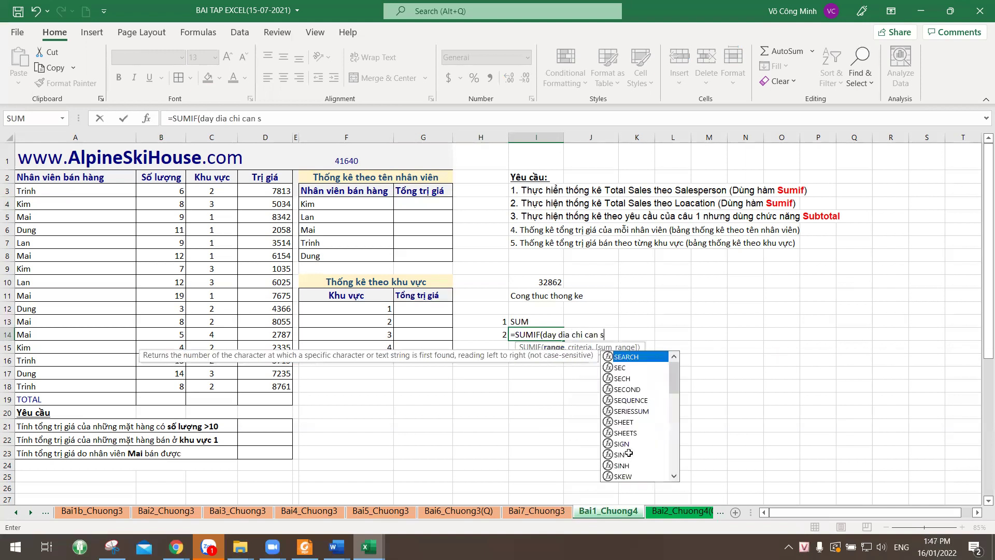
pyautogui.write('o sanh,')
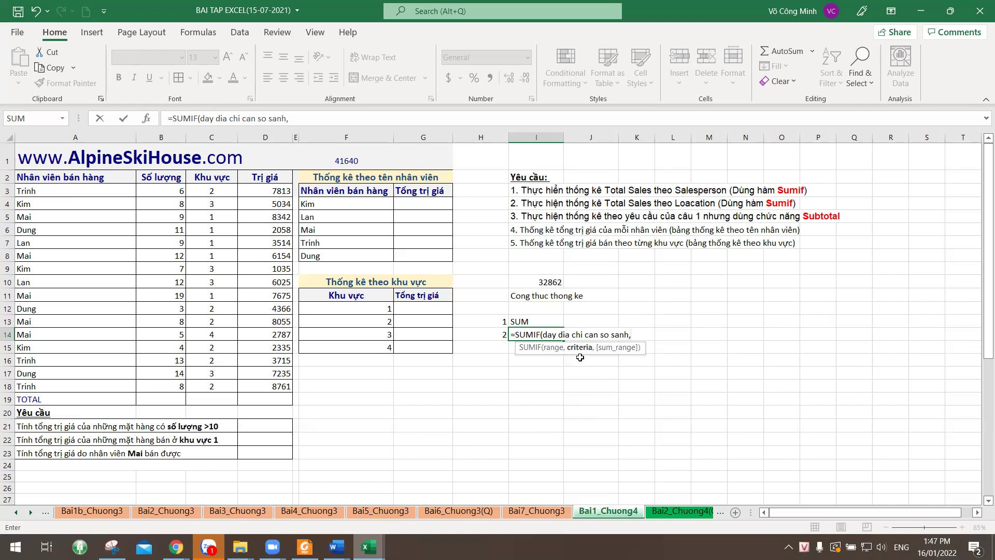
pyautogui.write(' dkien,')
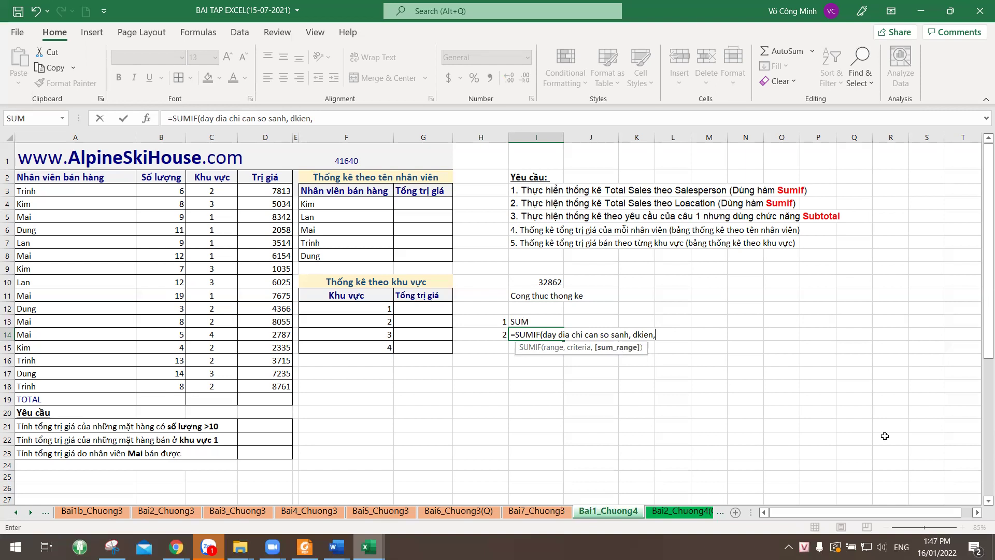
pyautogui.write(' day dia chi can tinh tong')
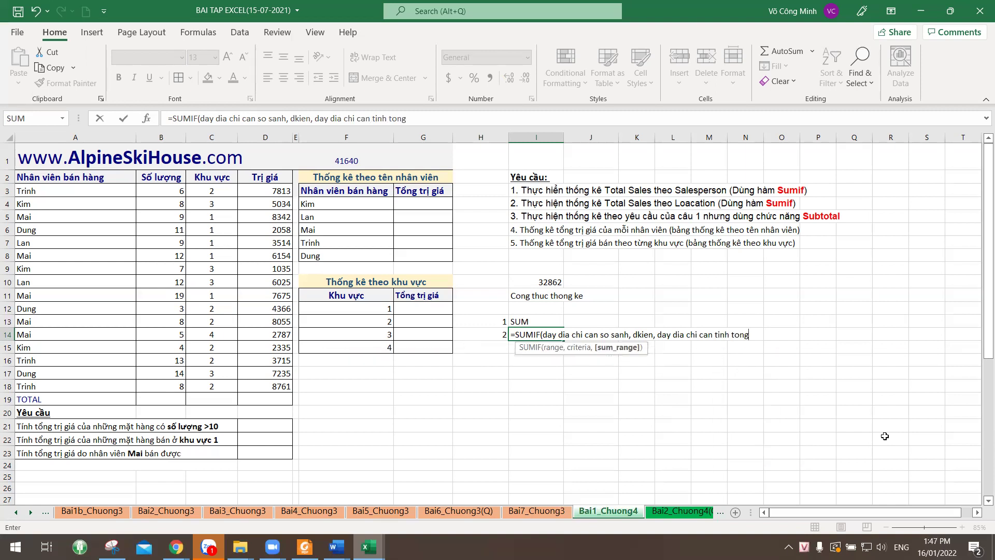
pyautogui.write(')')
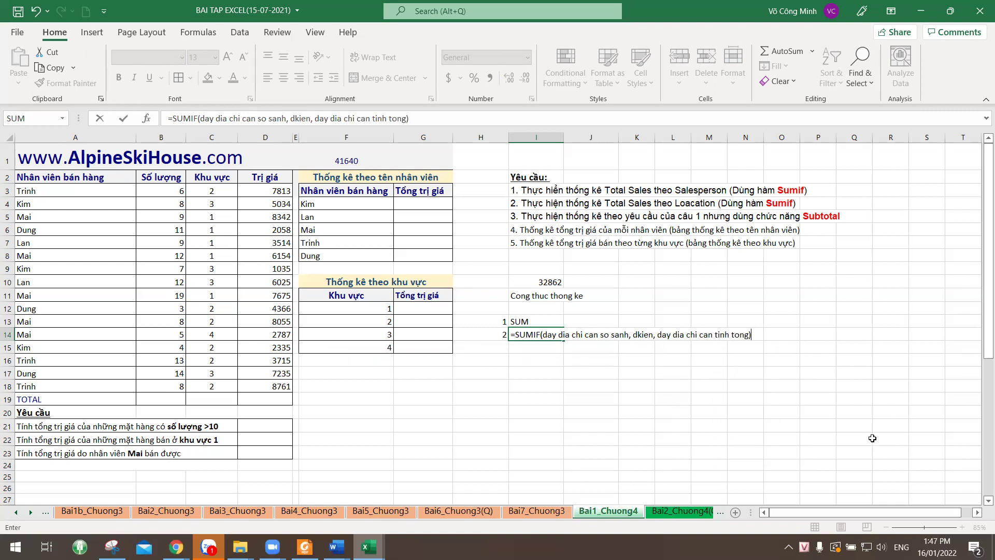
pyautogui.click(516, 336)
pyautogui.press('BackSpace')
pyautogui.press('Return')
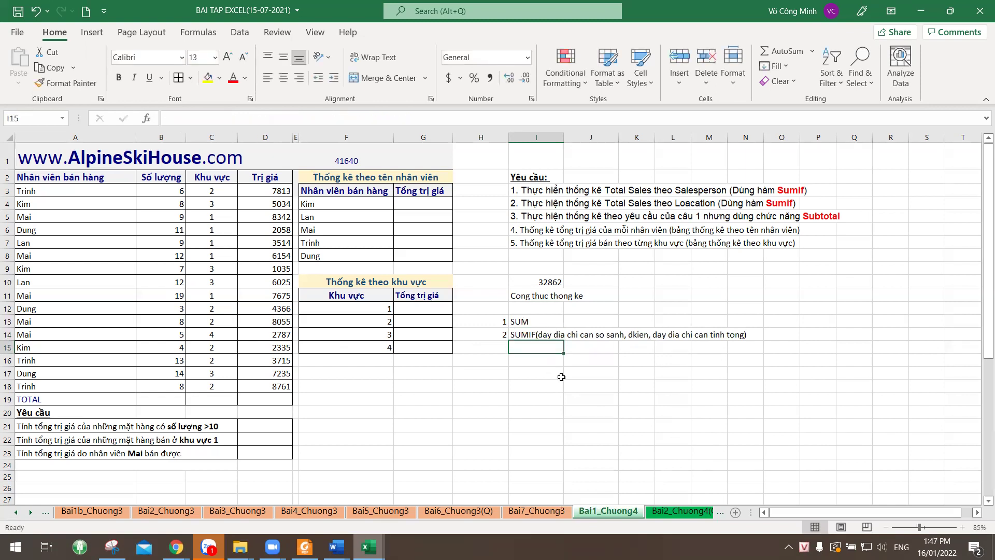
pyautogui.click(428, 203)
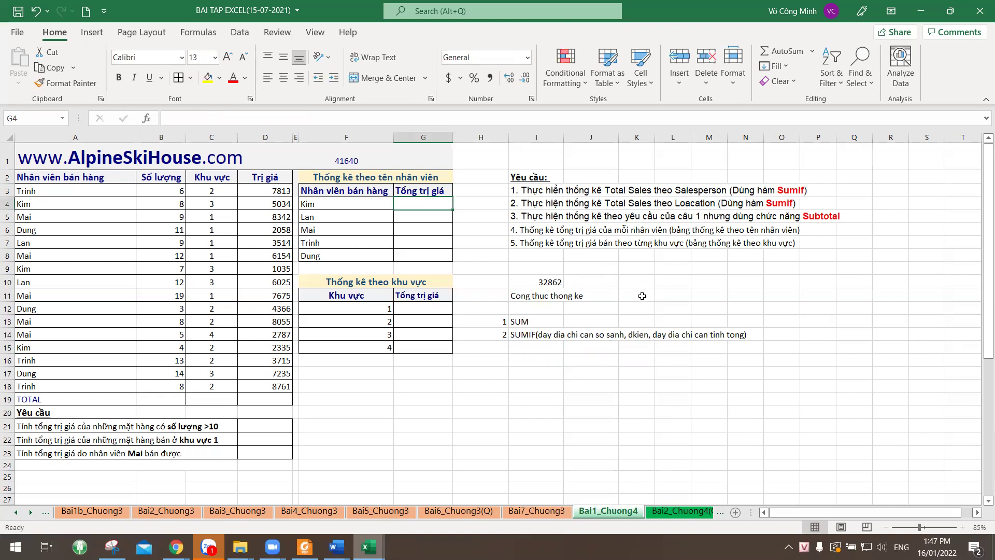
pyautogui.write('=SUMIF(')
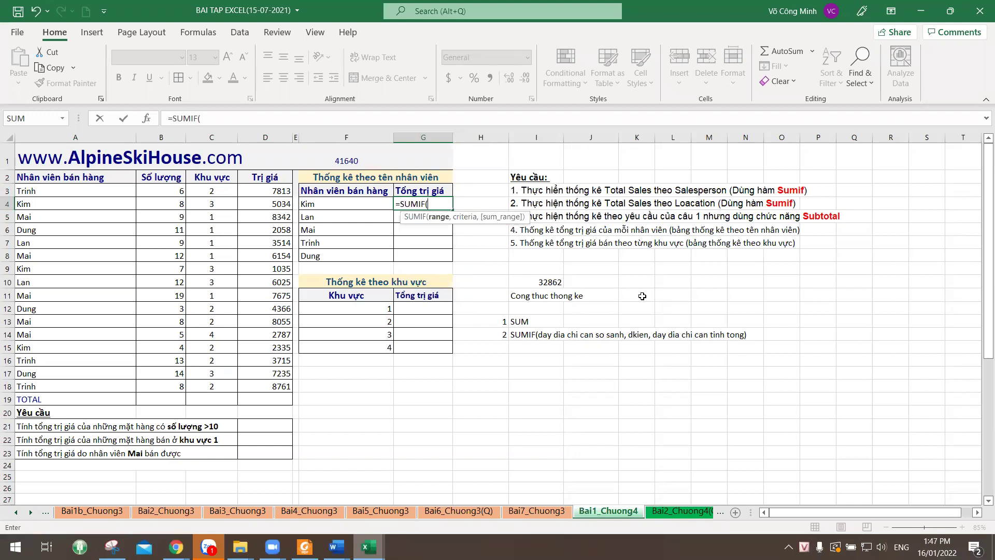
pyautogui.press('Escape')
# - Start the conditional sum formula in G4 for the first employee's Tổng trị giá
pyautogui.keyDown('ctrl'); pyautogui.scroll(1, 678, 391); pyautogui.keyUp('ctrl')
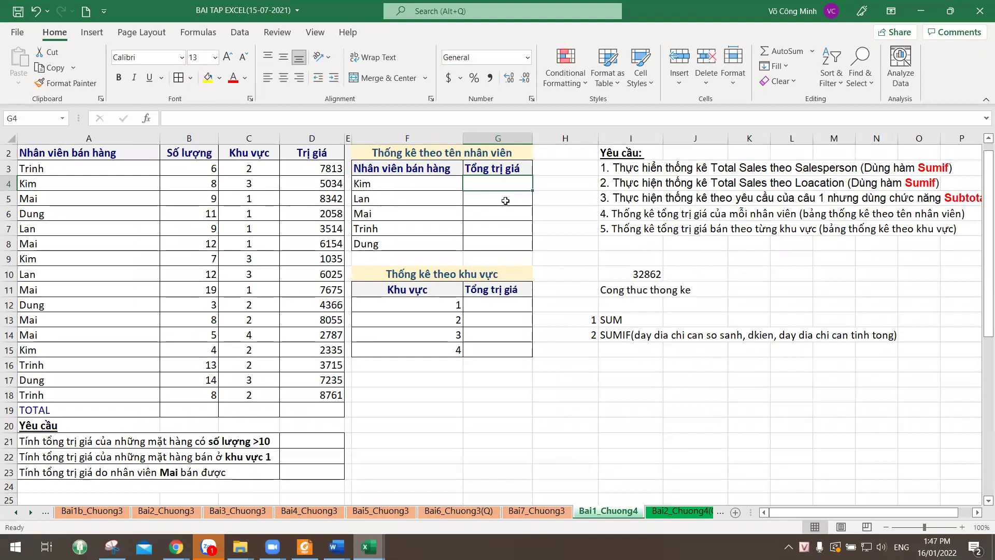
pyautogui.write('=sum')
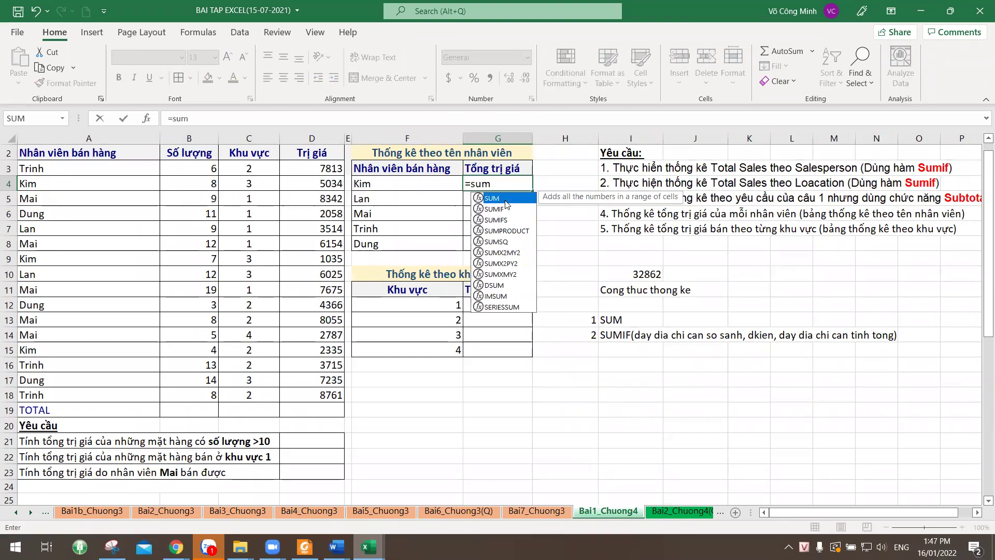
# - Build a SUMIF formula in G4 with "..." as placeholder range, the salesperson's name from F4 as quoted criterion, and sum range D3:D18
pyautogui.doubleClick(495, 208)
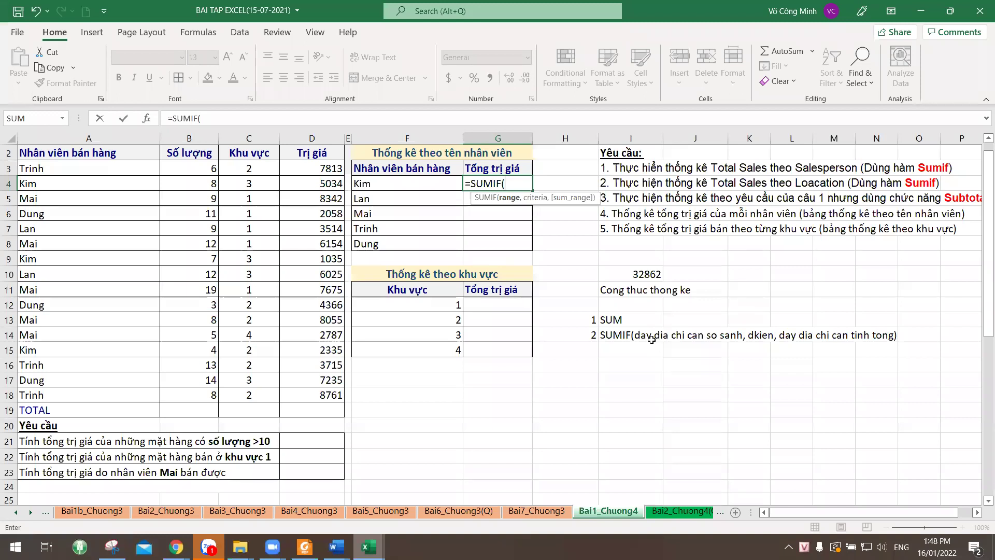
pyautogui.write('...,')
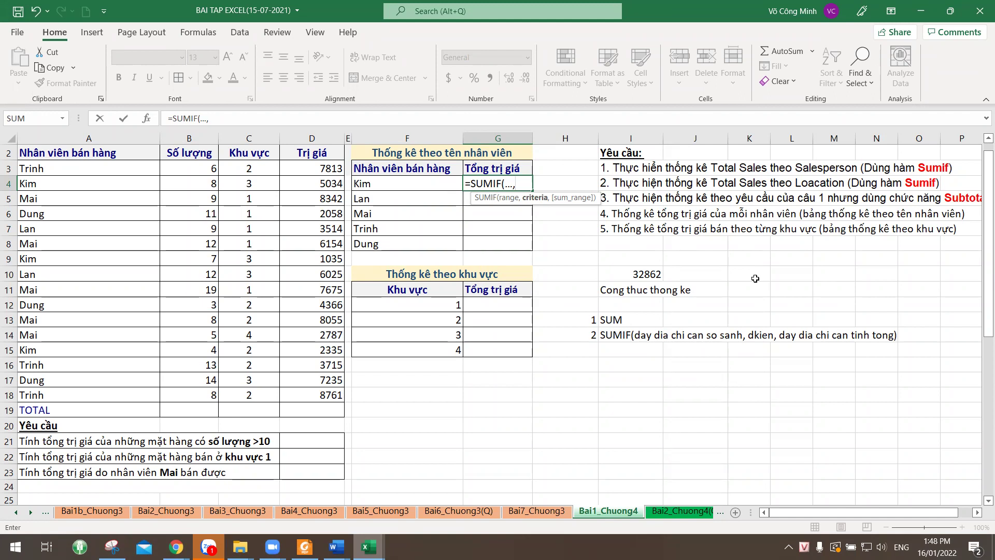
pyautogui.write('"Kim"')
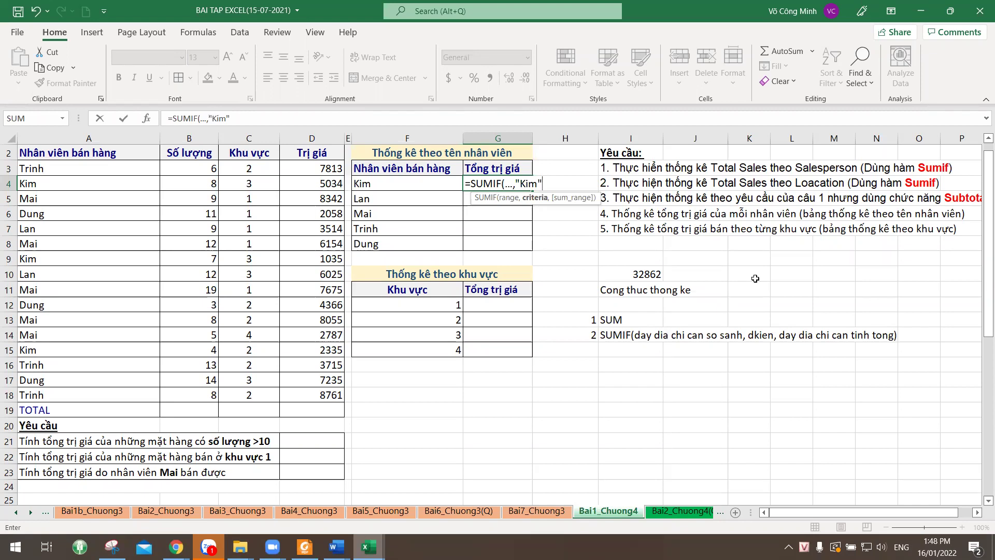
pyautogui.write(',')
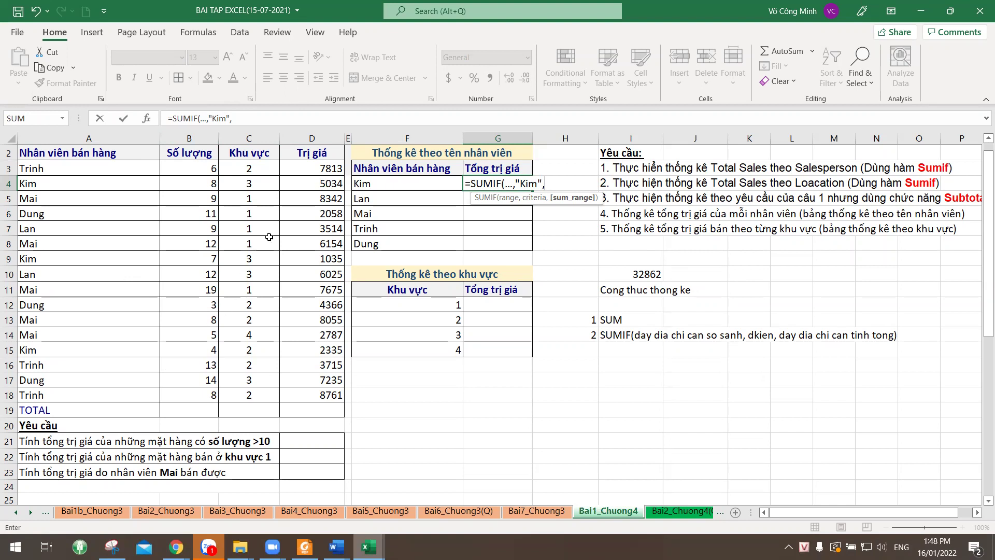
pyautogui.moveTo(315, 172); pyautogui.dragTo(325, 399)
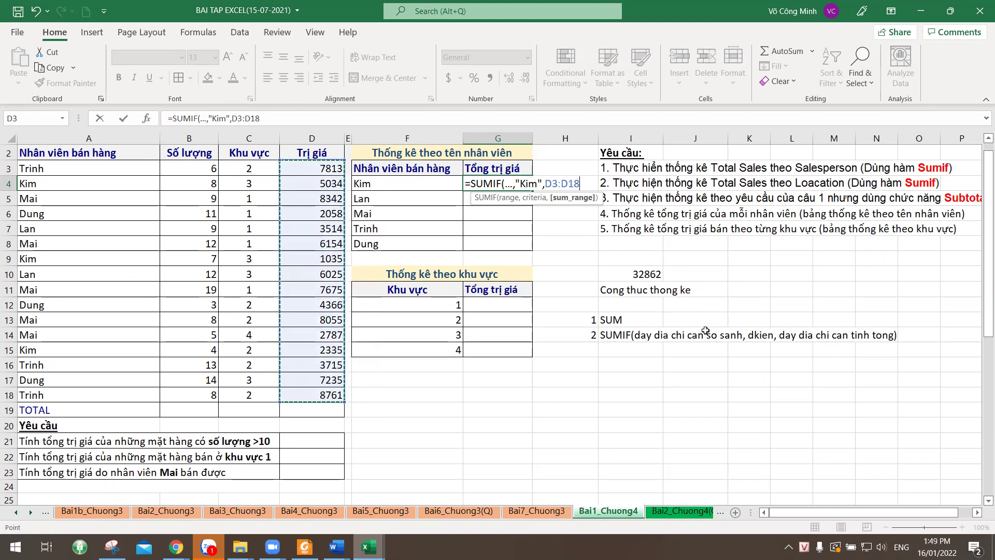
pyautogui.write(')')
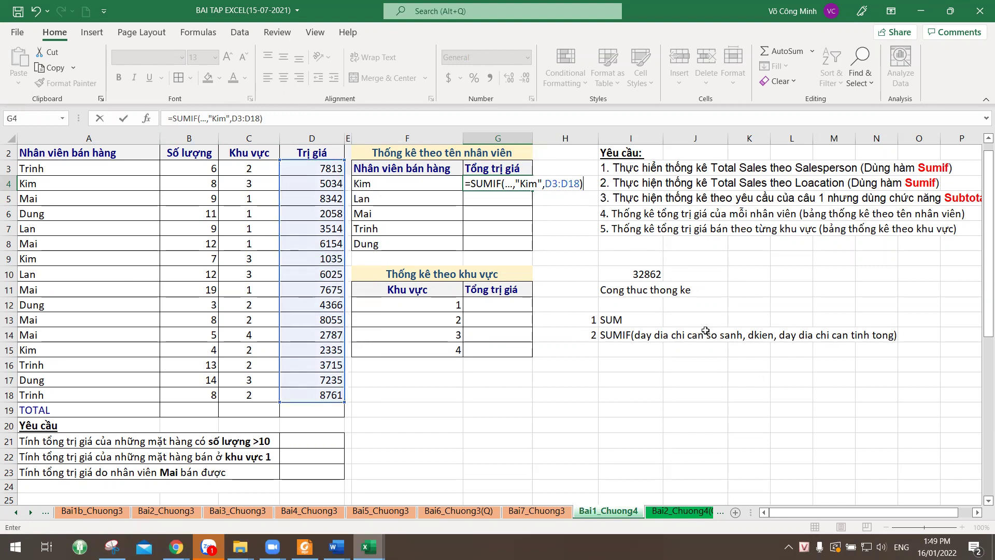
# - Replace the placeholder in the G4 SUMIF formula with the salesperson range A3:A18 and commit the formula
pyautogui.click(506, 184)
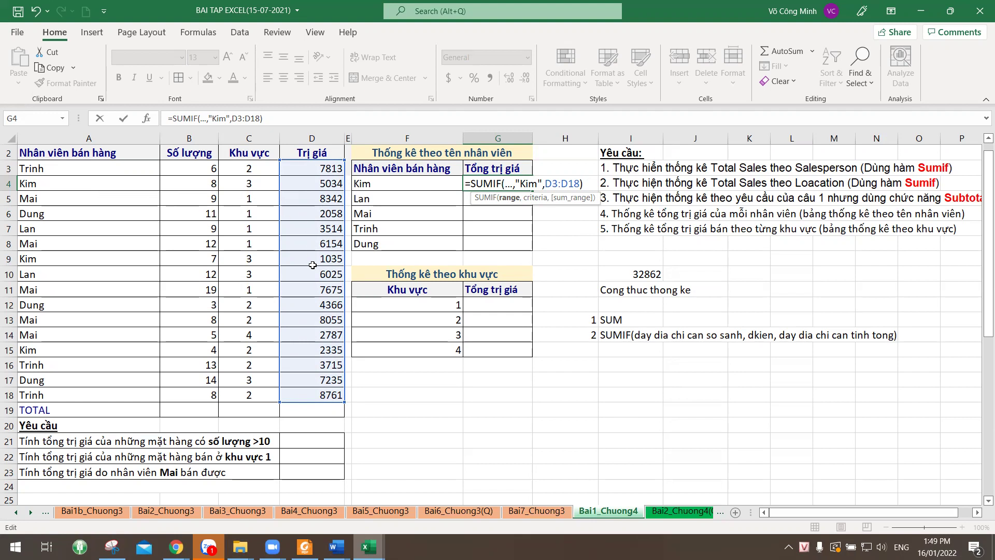
pyautogui.press('BackSpace')
pyautogui.press('BackSpace')
pyautogui.press('BackSpace')
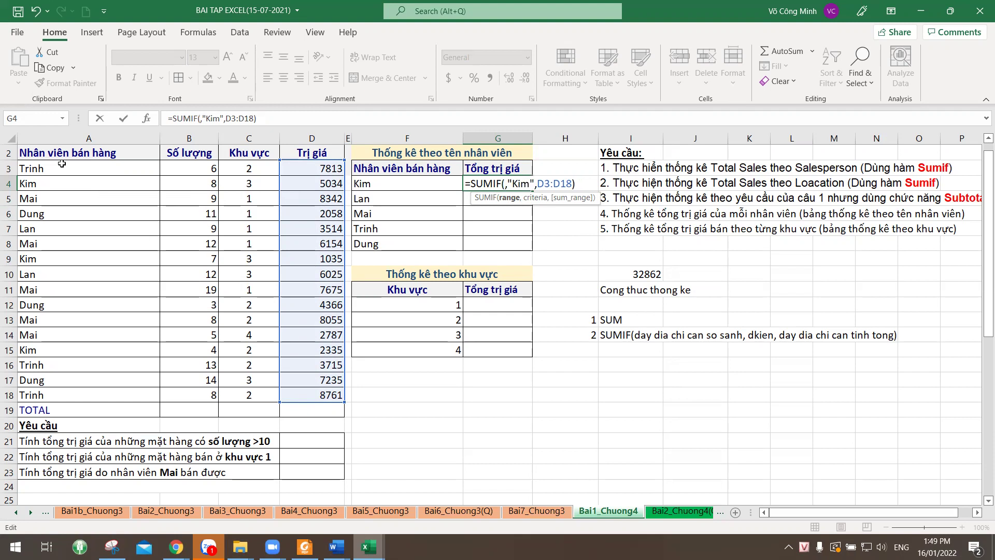
pyautogui.moveTo(78, 168); pyautogui.dragTo(87, 390)
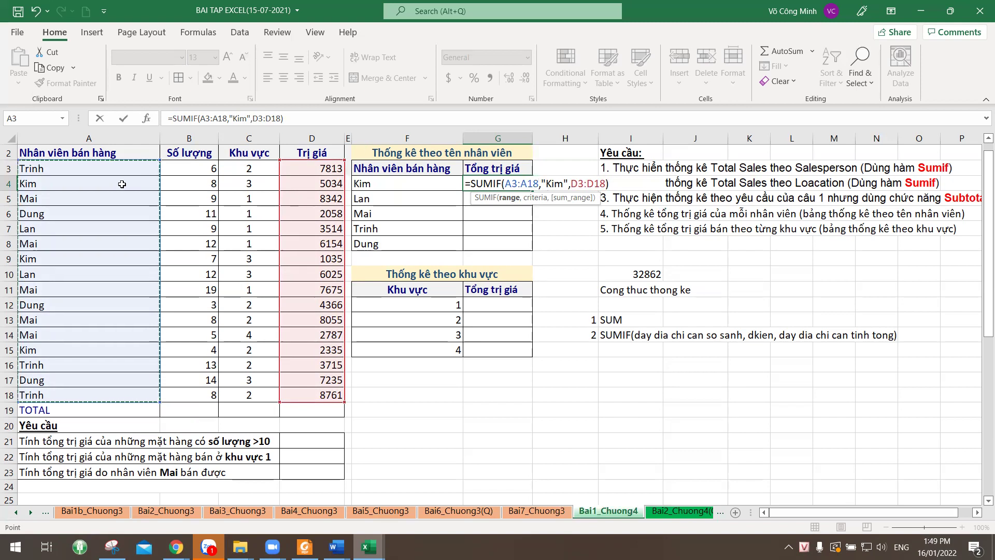
pyautogui.press('Return')
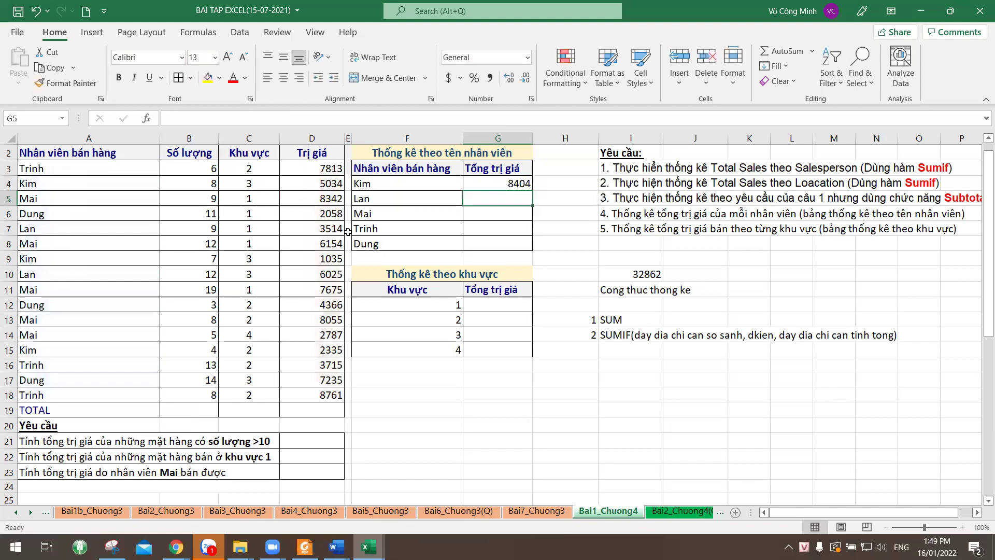
# - Try to fill the G4 formula with the quoted name down through G8, inspect the copy in G5, and clear G5:G8
pyautogui.click(507, 182)
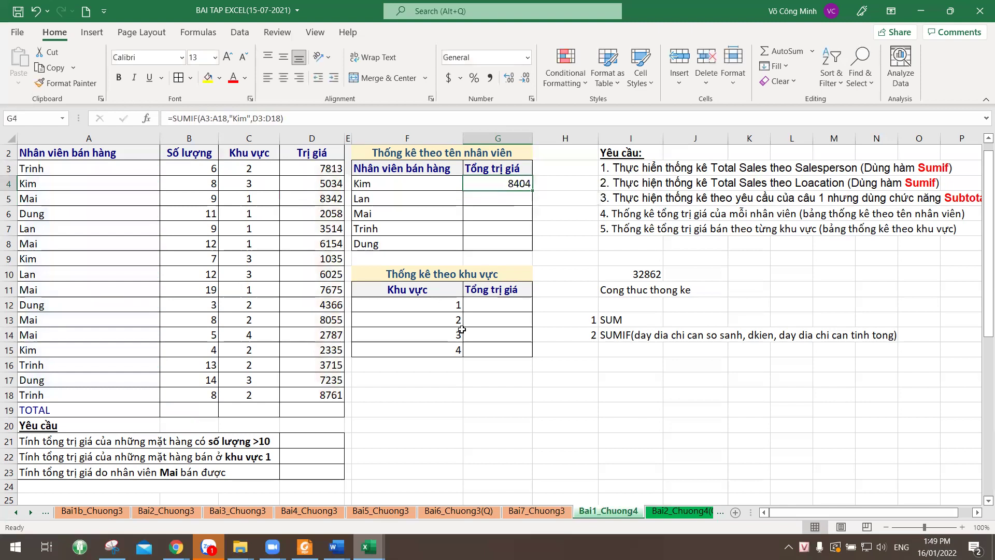
pyautogui.moveTo(532, 191); pyautogui.dragTo(529, 257)
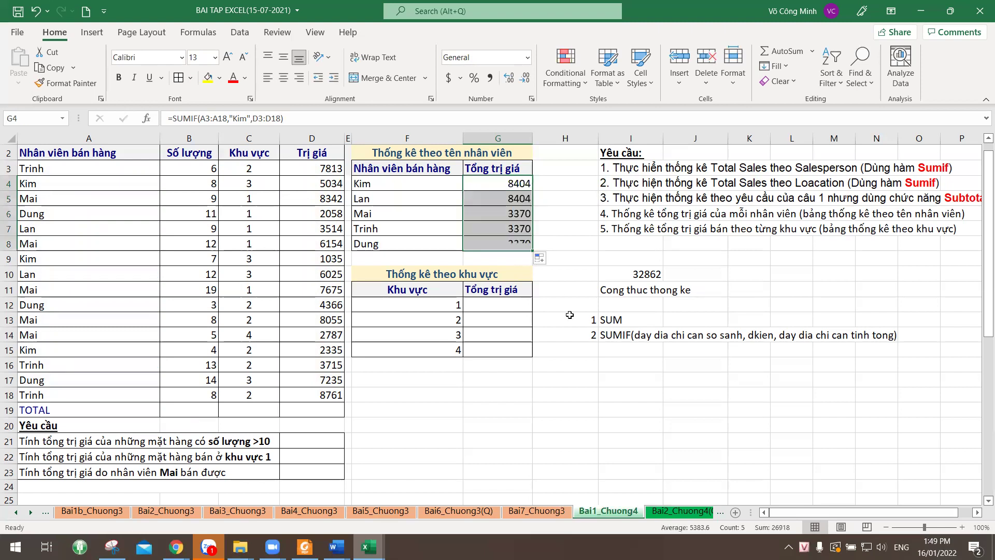
pyautogui.doubleClick(516, 199)
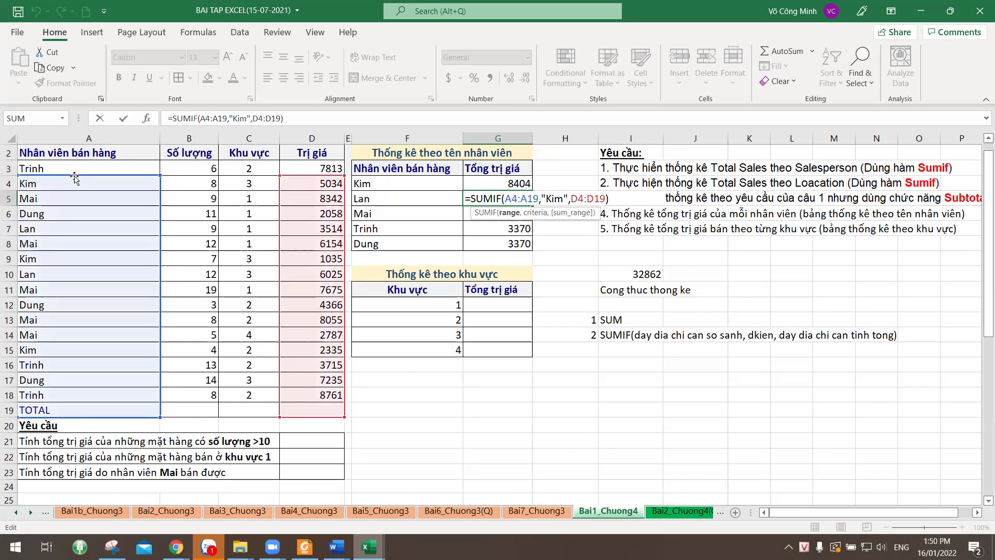
pyautogui.press('Return')
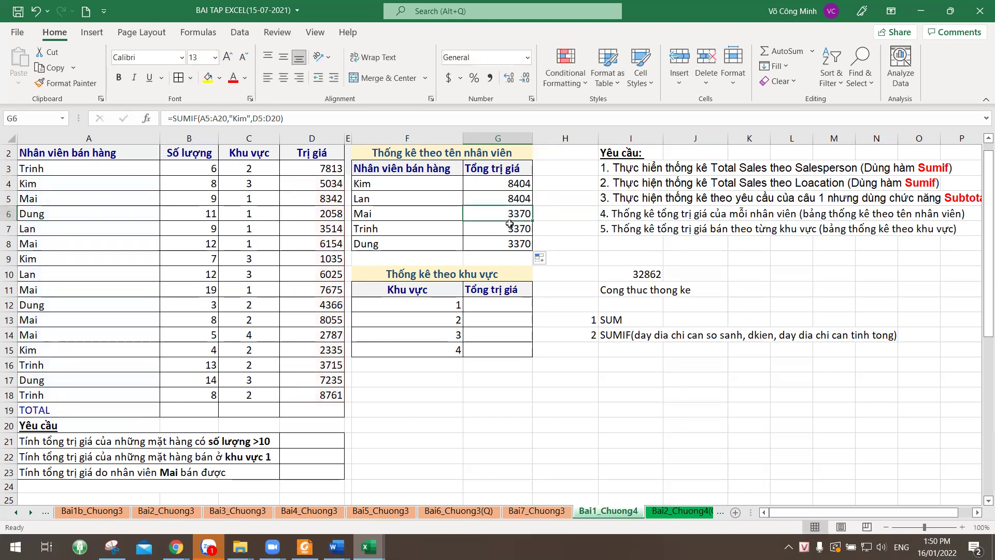
pyautogui.moveTo(504, 197); pyautogui.dragTo(495, 238)
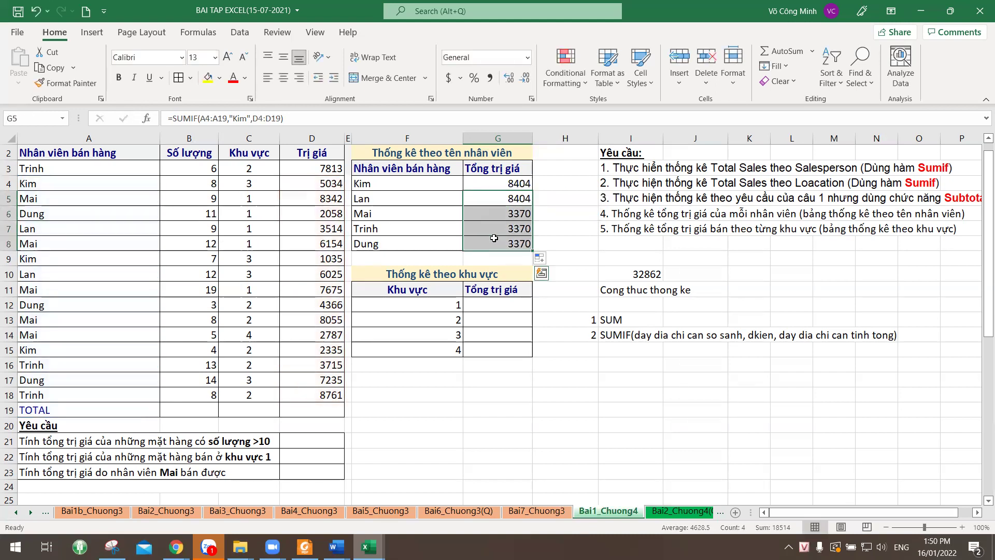
pyautogui.press('Delete')
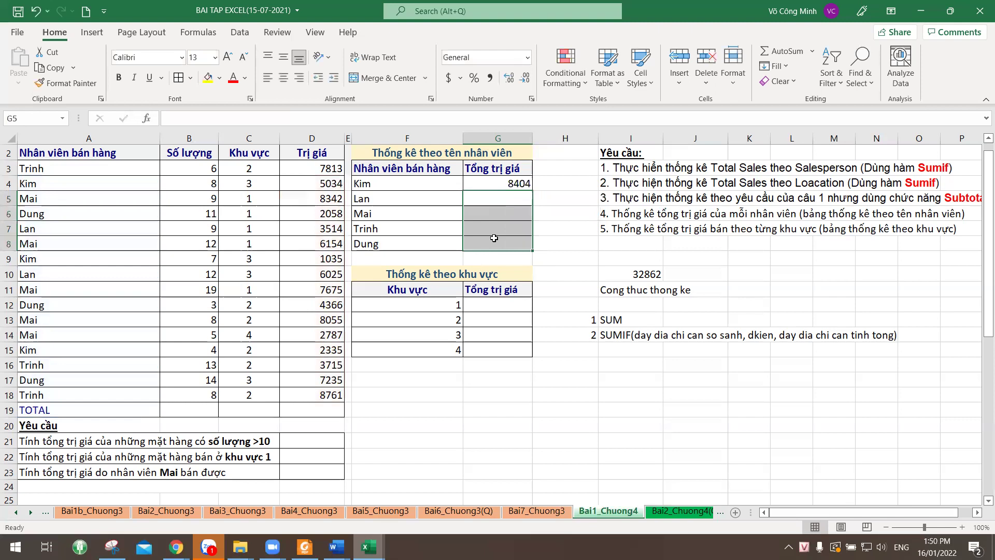
# - Replace the quoted name criterion in the G4 SUMIF formula with a reference to cell F4
pyautogui.click(500, 184)
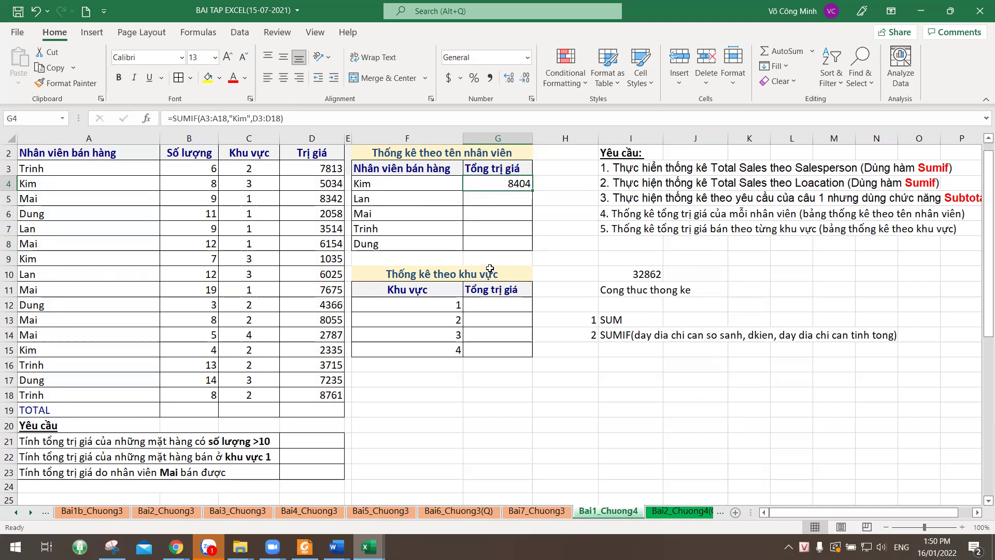
pyautogui.doubleClick(516, 185)
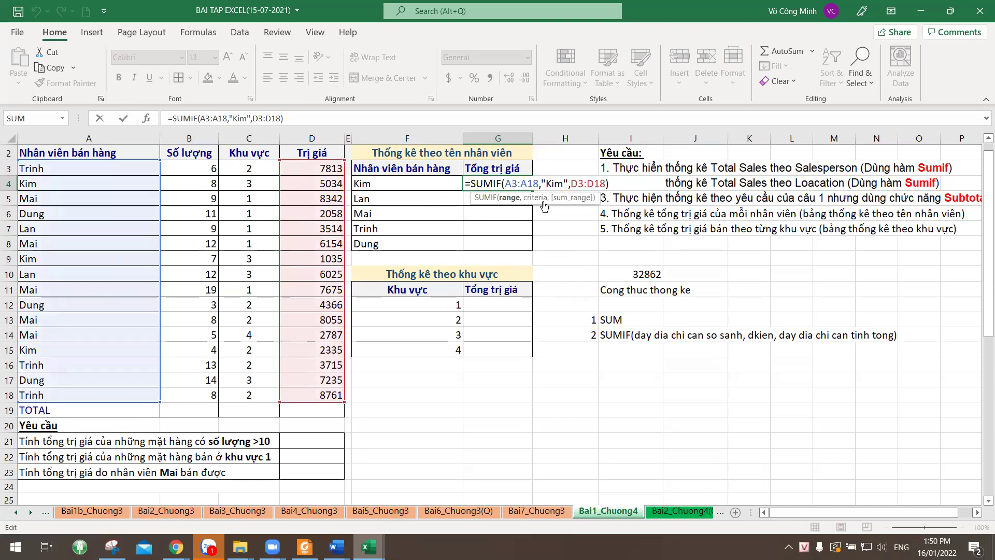
pyautogui.moveTo(541, 184); pyautogui.dragTo(568, 184)
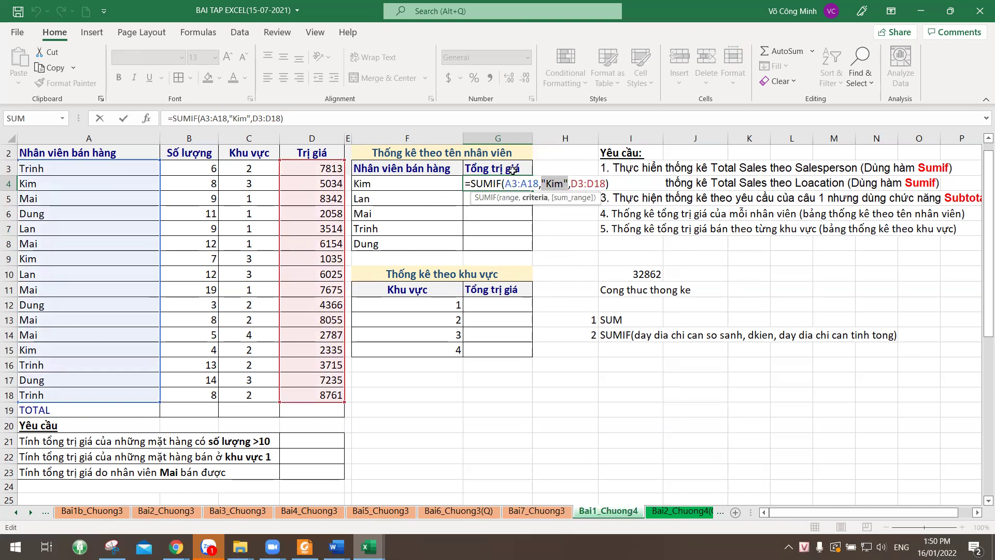
pyautogui.click(374, 184)
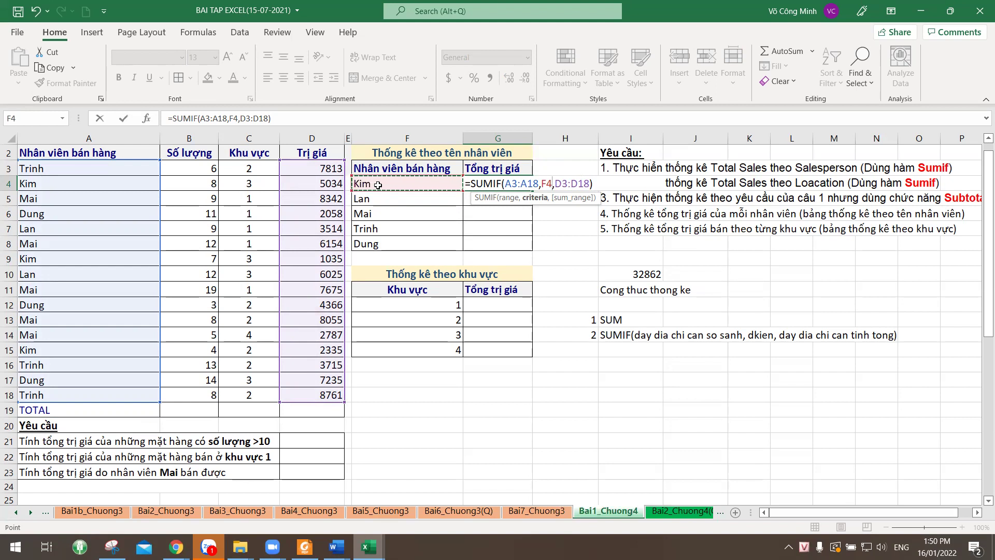
pyautogui.press('Return')
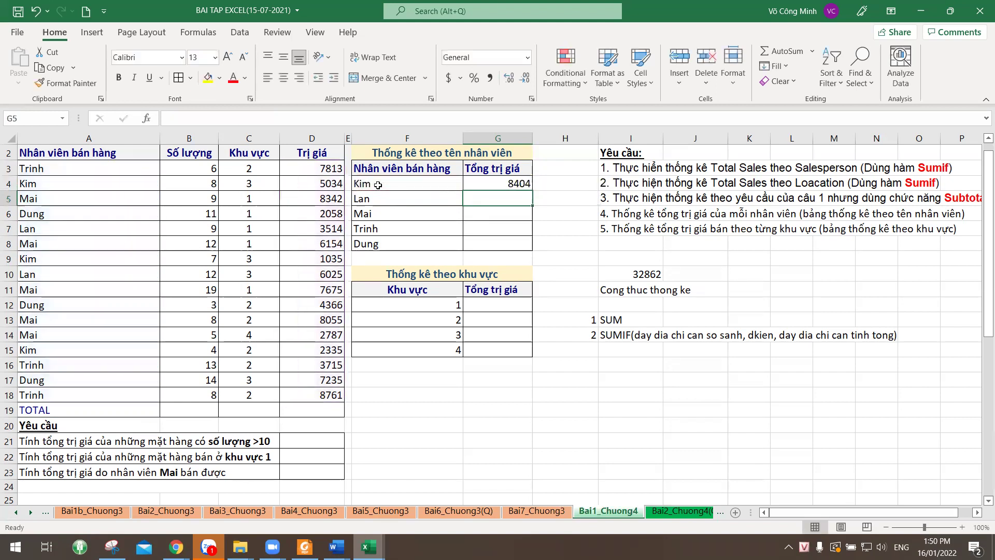
# - Try to fill the G4 formula with relative ranges down through G8, inspect the copy in G8, and clear G5:G8
pyautogui.click(508, 181)
pyautogui.moveTo(534, 191); pyautogui.dragTo(534, 251)
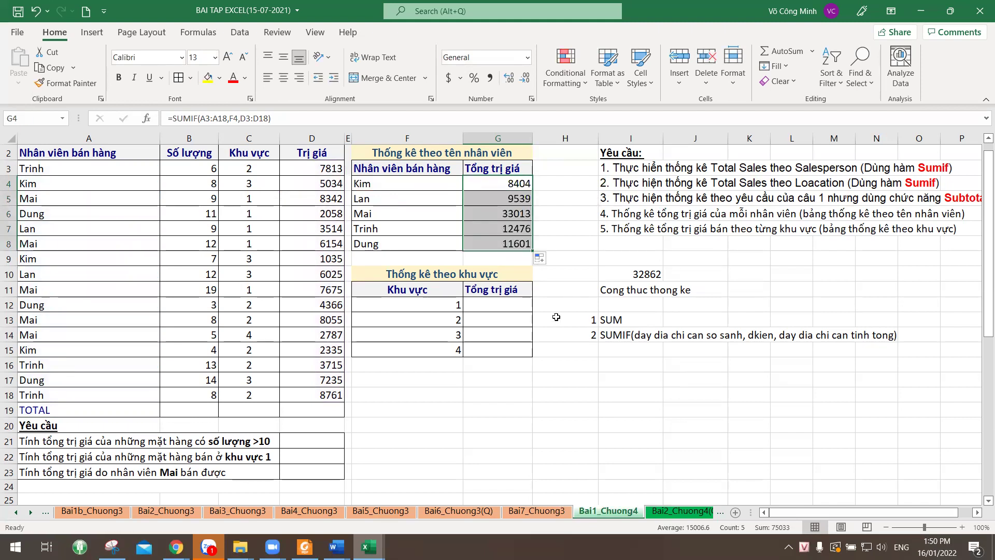
pyautogui.doubleClick(512, 244)
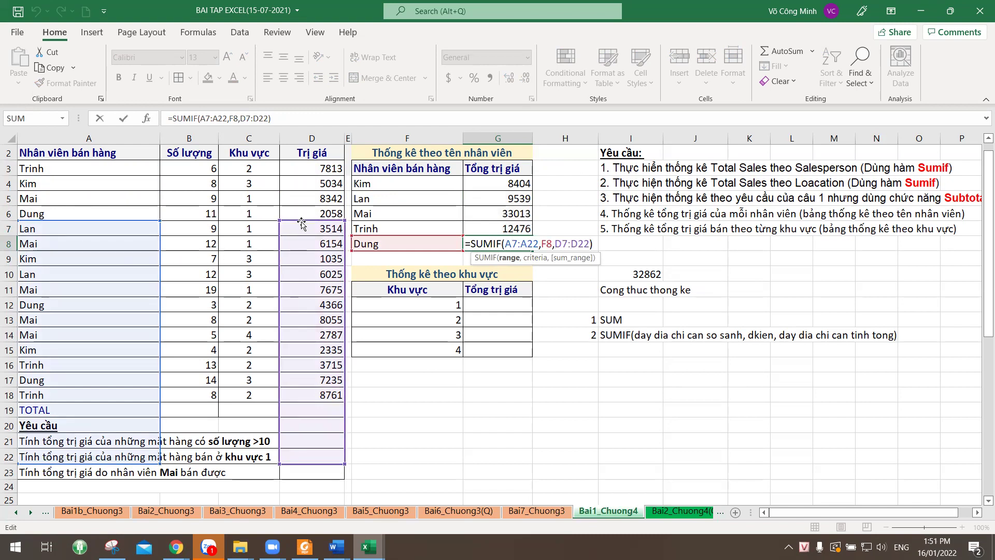
pyautogui.click(508, 186)
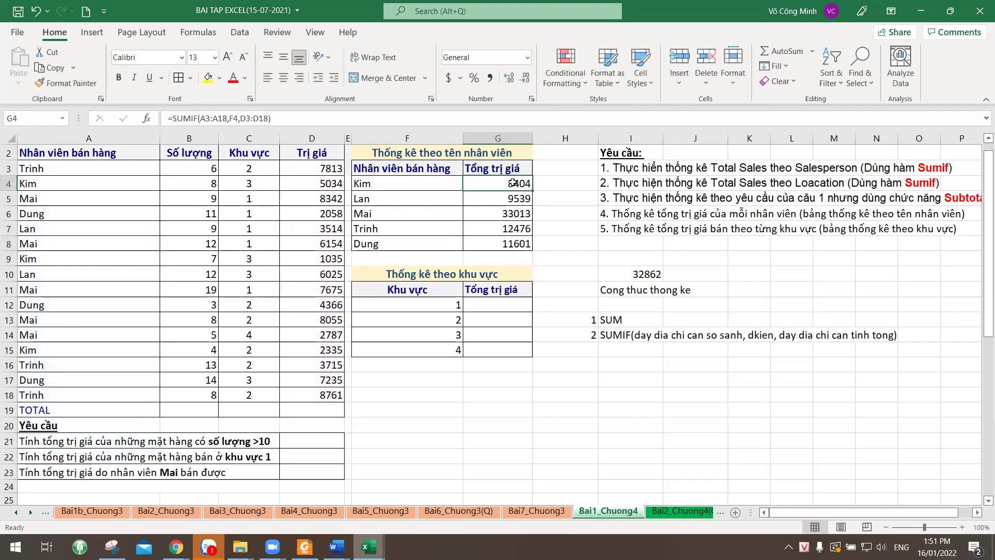
pyautogui.moveTo(508, 195); pyautogui.dragTo(508, 243)
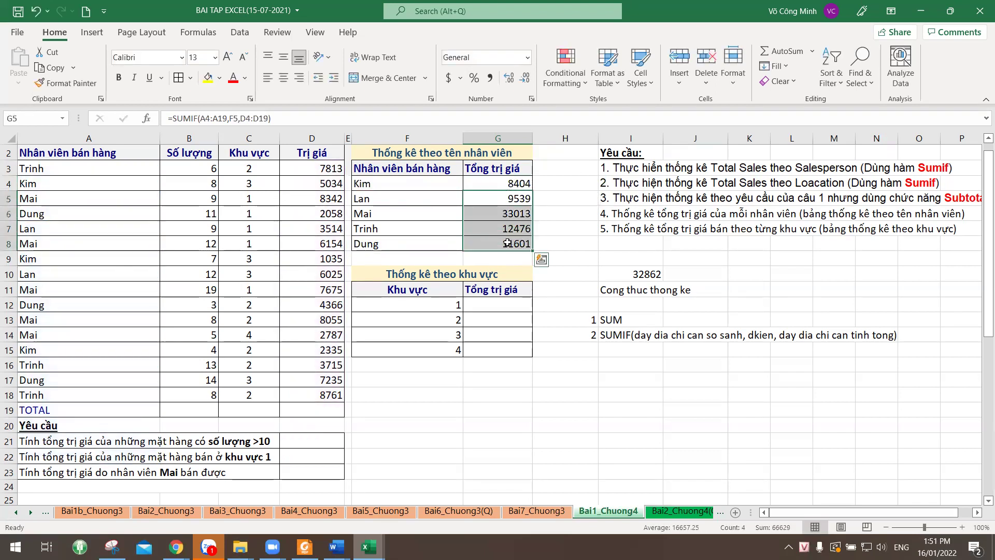
pyautogui.press('Delete')
# - Make both ranges in the G4 formula absolute as $A$3:$A$18 and $D$3:$D$18, and fill the formula down through G8
pyautogui.doubleClick(517, 186)
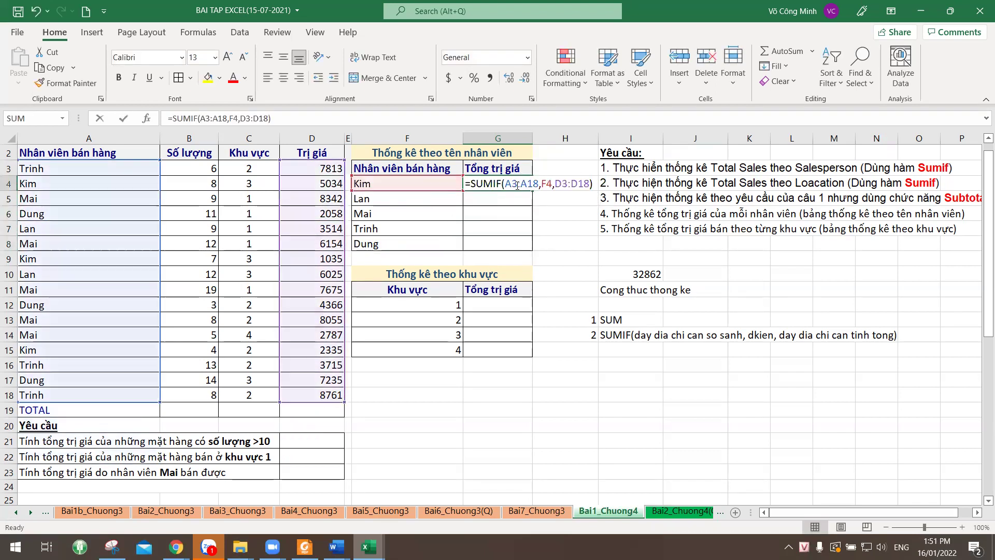
pyautogui.moveTo(506, 184); pyautogui.dragTo(539, 183)
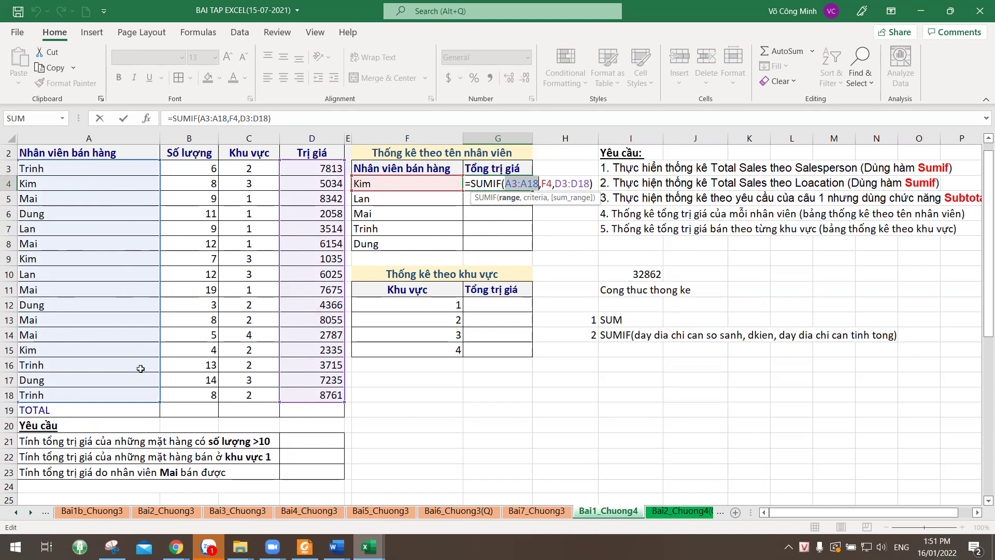
pyautogui.press('F4')
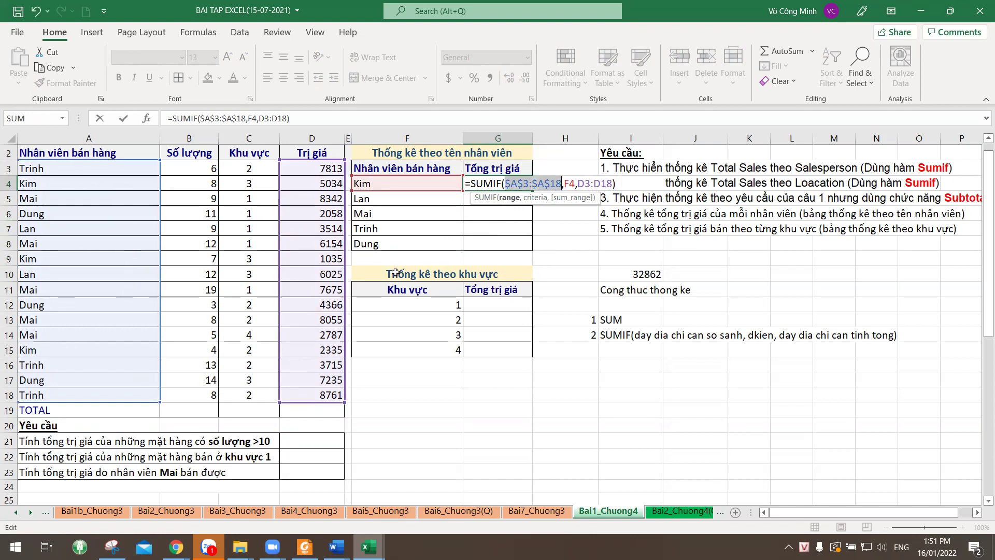
pyautogui.moveTo(578, 184); pyautogui.dragTo(613, 183)
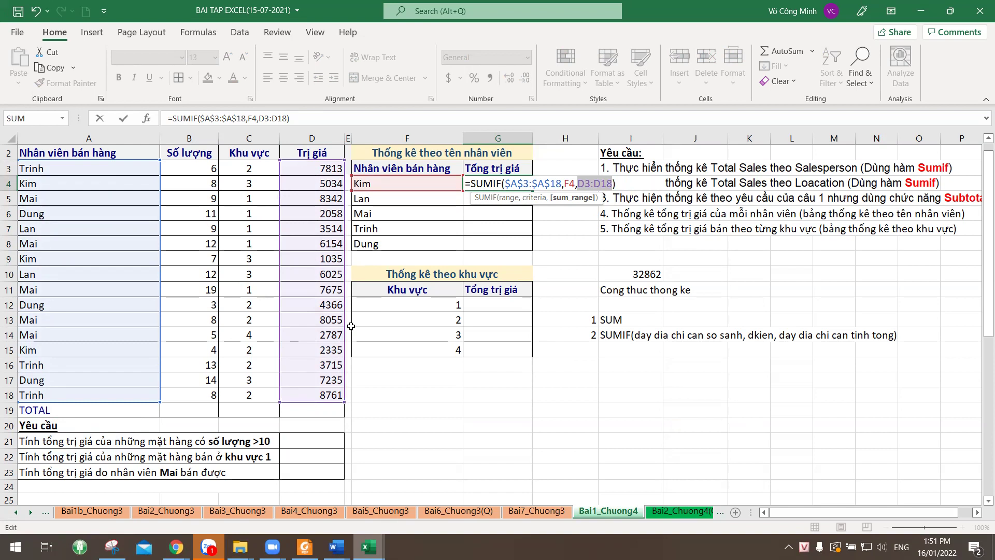
pyautogui.press('F4')
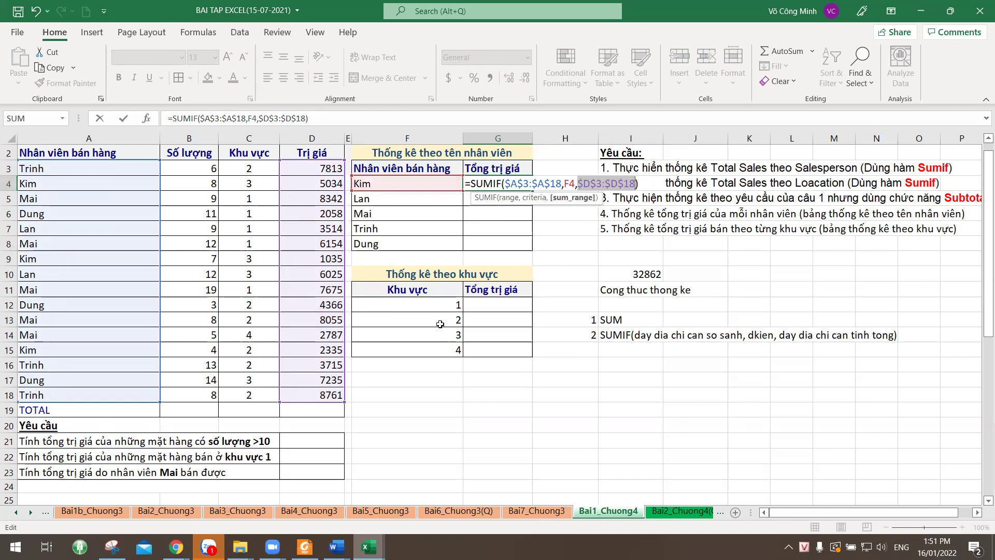
pyautogui.press('Return')
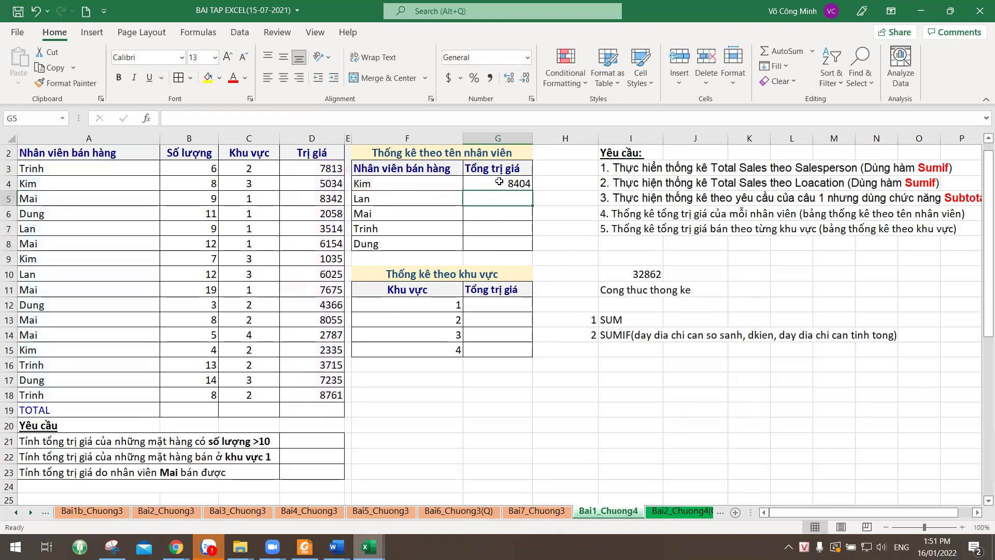
pyautogui.click(519, 186)
pyautogui.moveTo(533, 189); pyautogui.dragTo(533, 252)
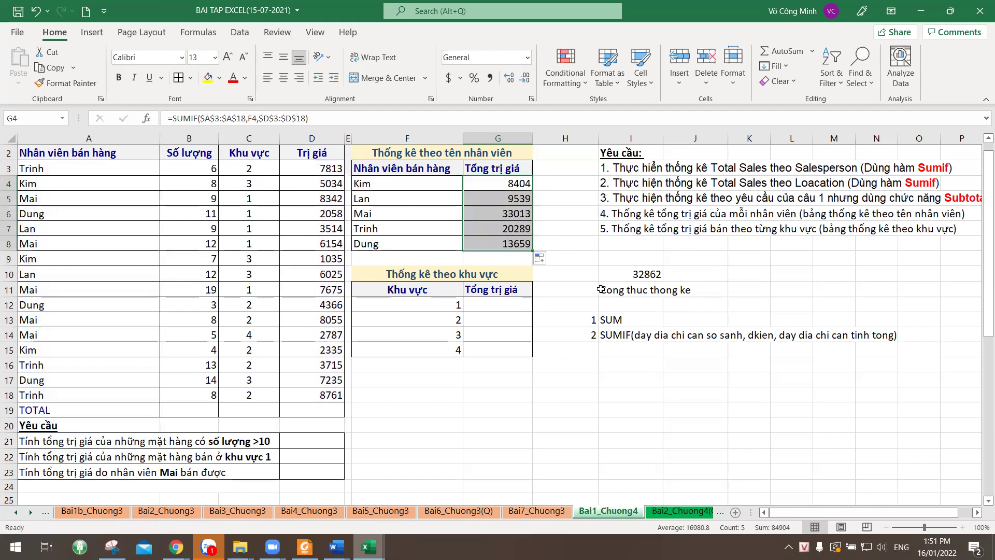
# - Examine the copied SUMIF formula in G8, checking its two ranges and its criterion reference against the sales table
pyautogui.doubleClick(493, 244)
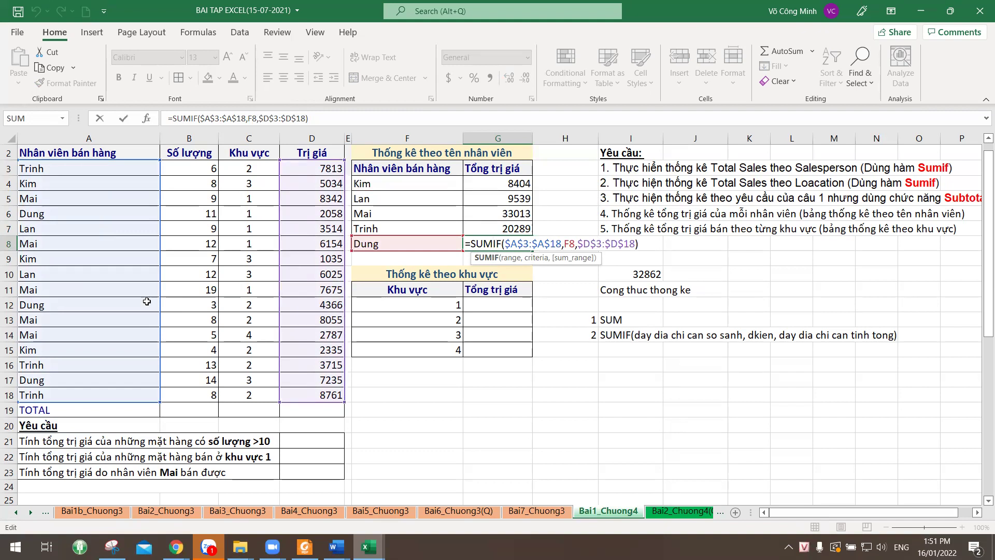
pyautogui.press('Left')
pyautogui.press('Left')
pyautogui.press('Left')
pyautogui.press('Left')
pyautogui.press('Left')
pyautogui.press('Left')
pyautogui.press('Left')
pyautogui.press('Left')
pyautogui.press('Left')
pyautogui.press('Left')
pyautogui.press('Left')
pyautogui.press('Left')
pyautogui.press('Left')
pyautogui.press('Left')
pyautogui.press('Left')
pyautogui.press('Left')
pyautogui.press('Left')
pyautogui.press('Left')
pyautogui.press('Left')
pyautogui.press('Left')
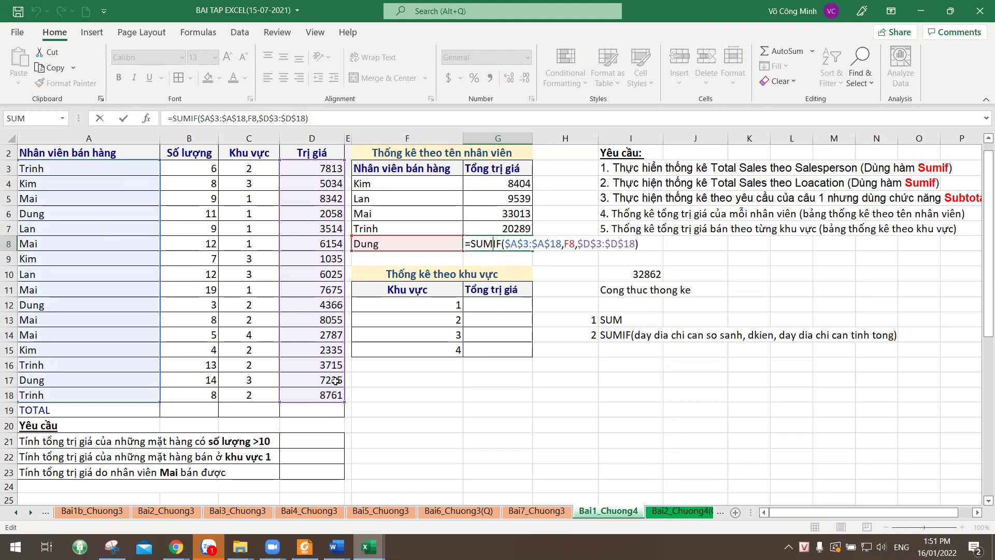
pyautogui.hotkey('ctrl', 'Return')
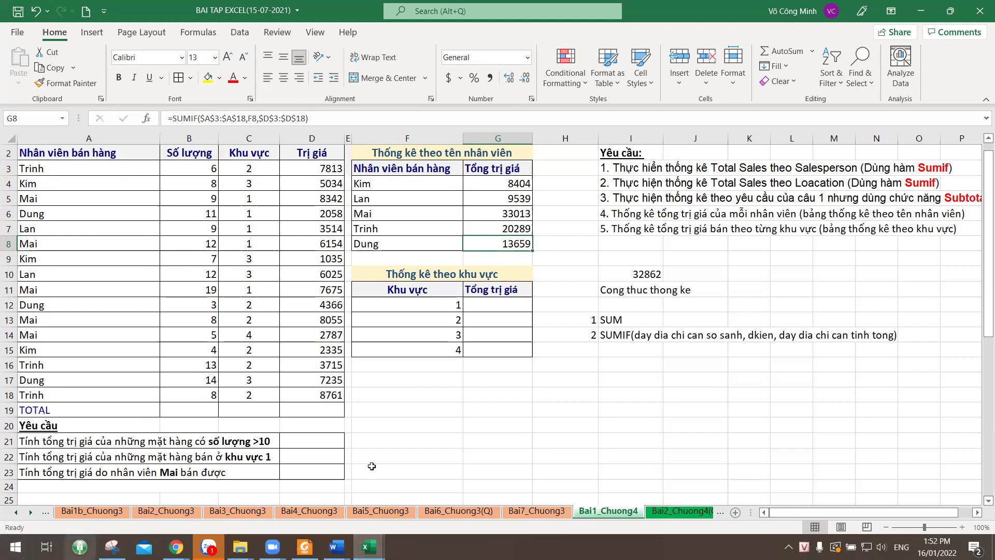
pyautogui.click(608, 337)
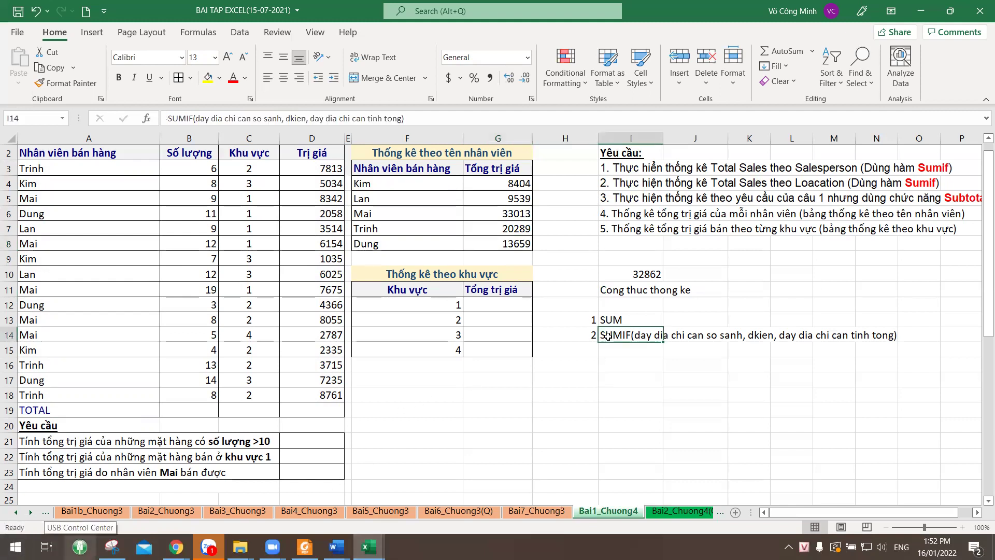
pyautogui.click(590, 352)
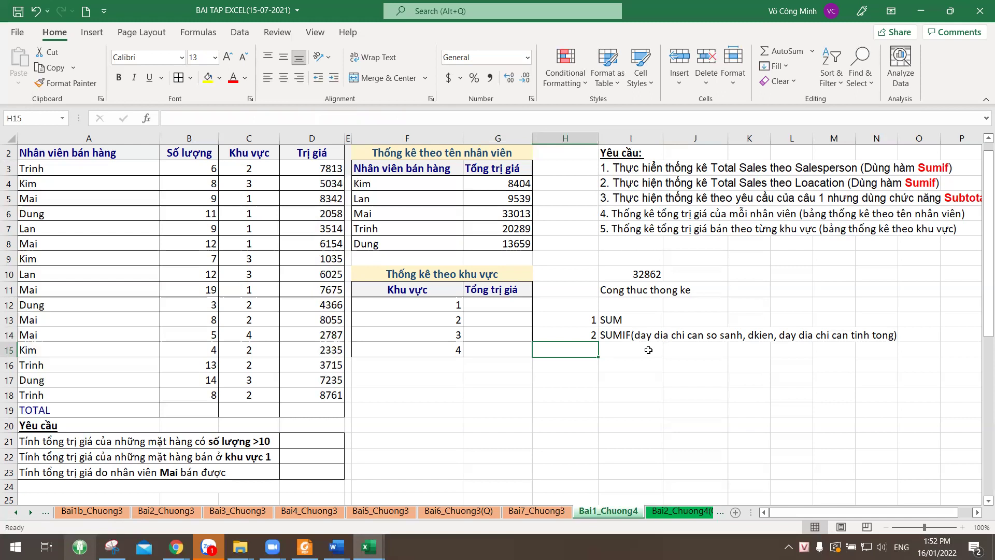
pyautogui.click(628, 332)
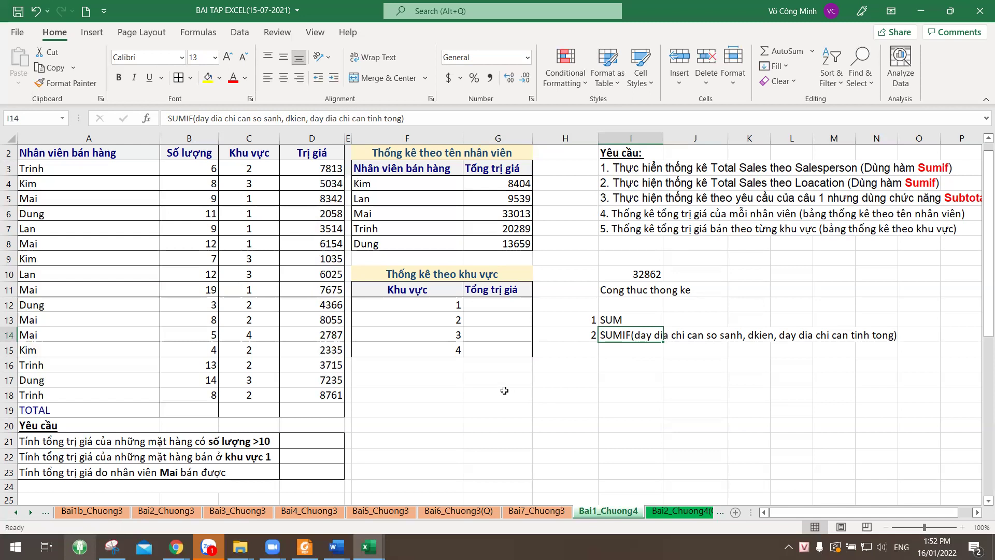
# - Draft a SUMIF formula in D21 with range B3:B18, criterion B3>10 and sum range D3:D18
pyautogui.click(317, 440)
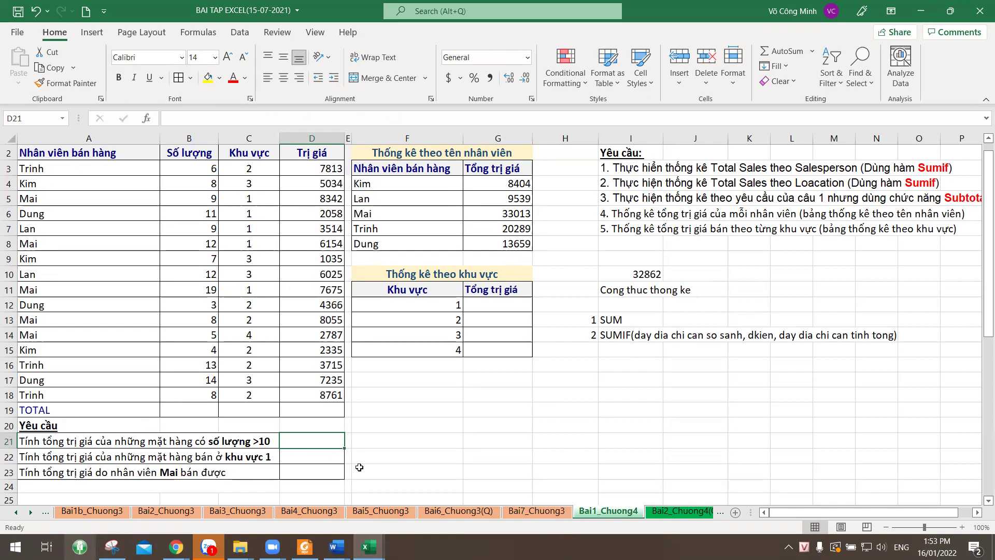
pyautogui.press('F2')
pyautogui.write('=sum')
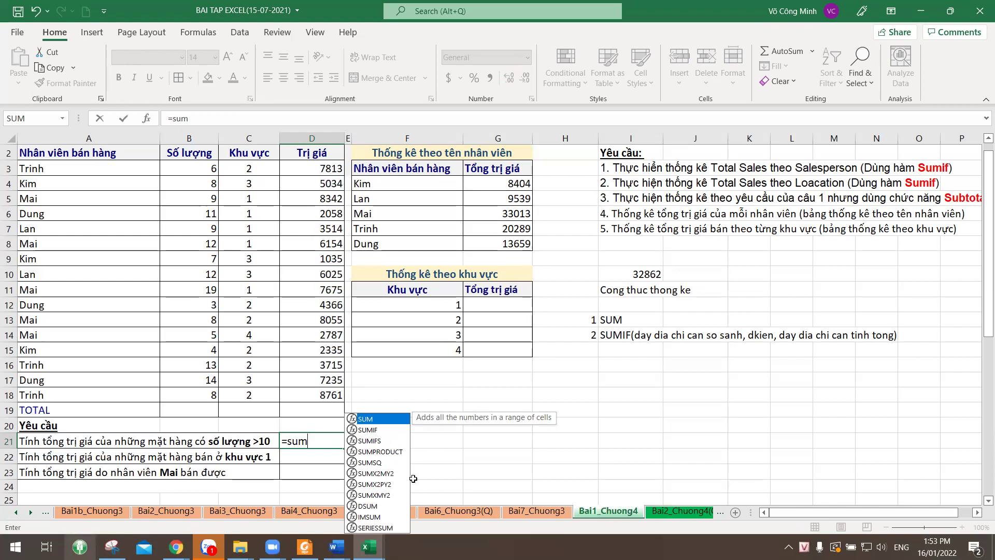
pyautogui.write('if')
pyautogui.press('Tab')
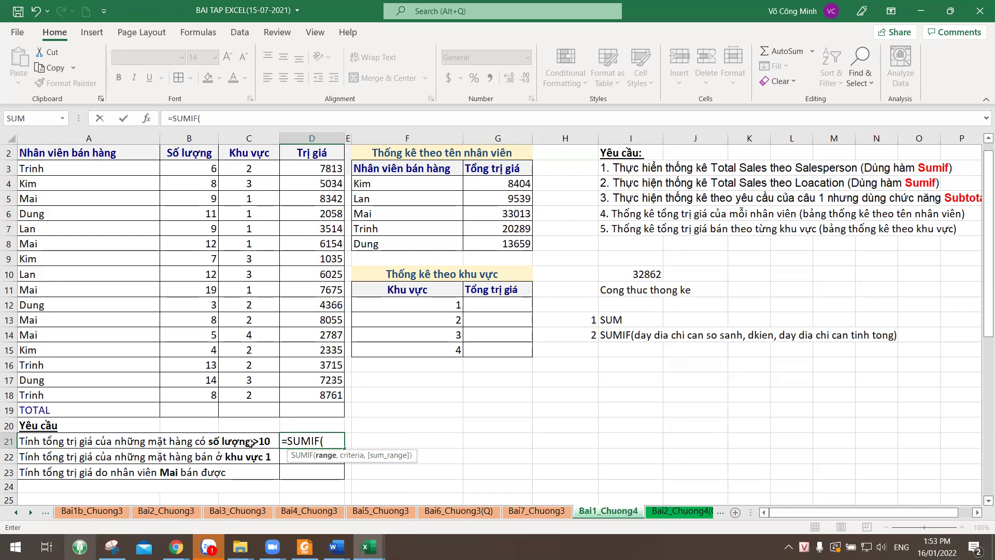
pyautogui.write('...,')
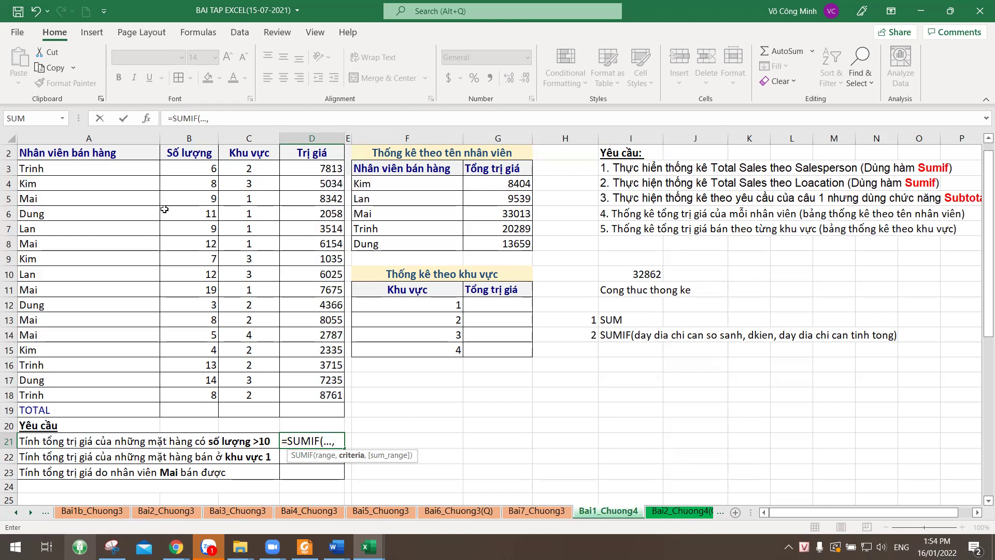
pyautogui.click(181, 168)
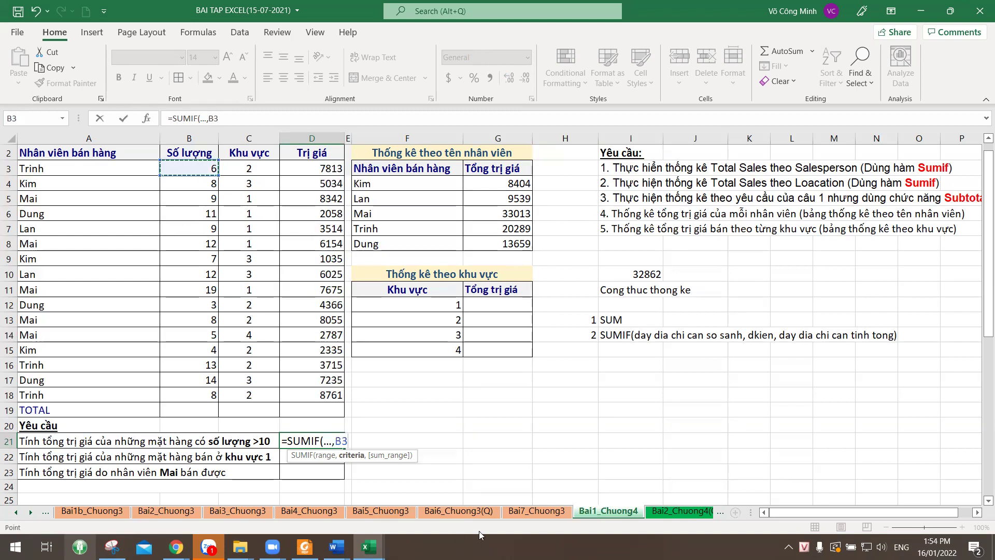
pyautogui.write('>10,')
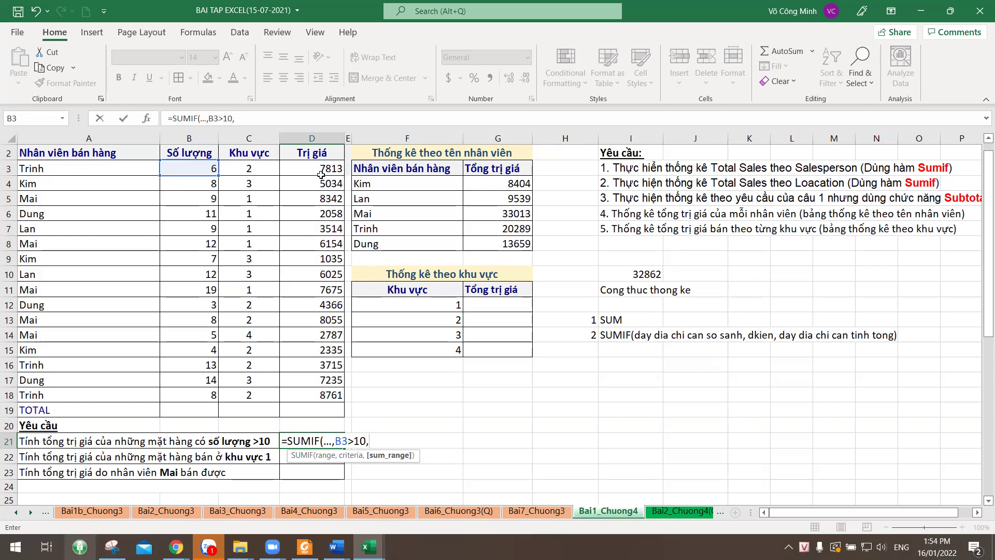
pyautogui.moveTo(320, 168); pyautogui.dragTo(319, 389)
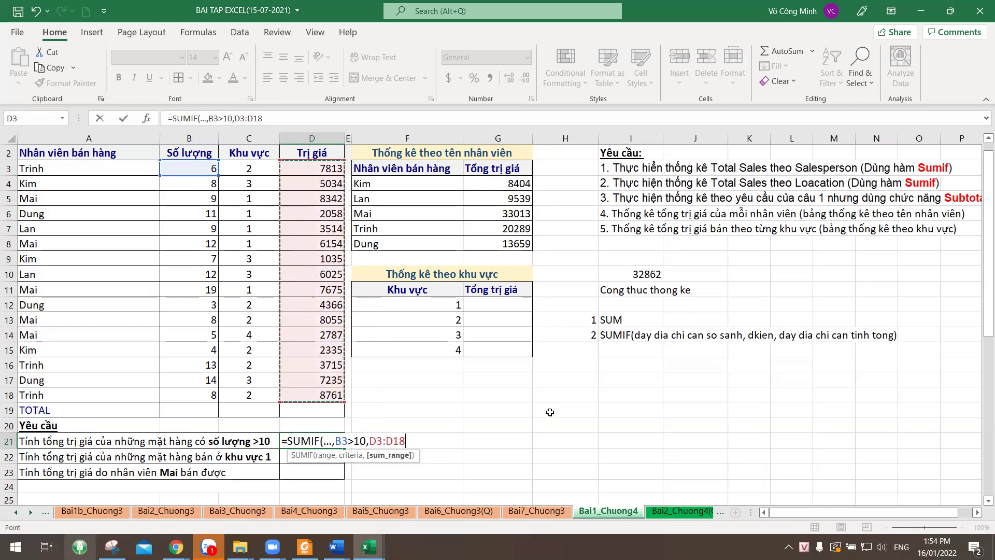
pyautogui.write(')')
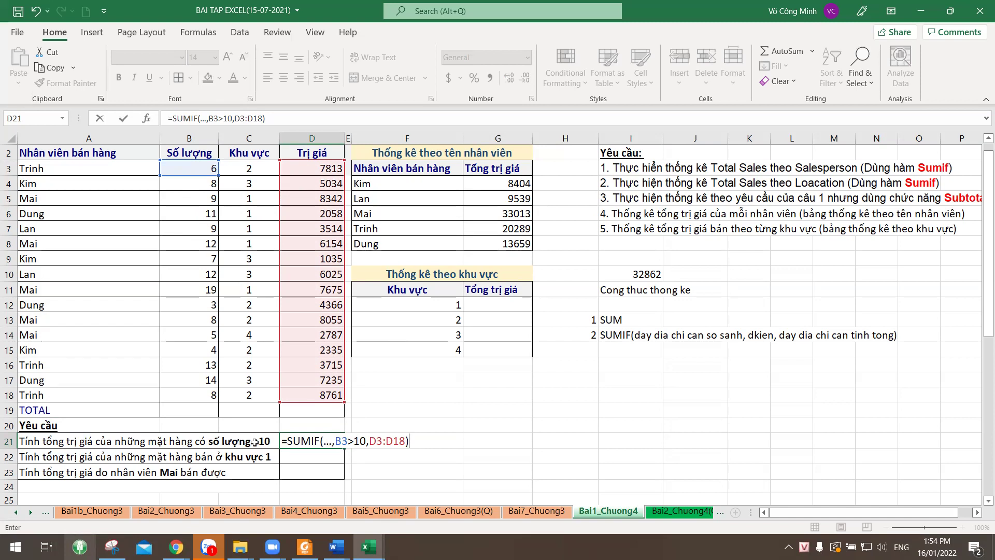
pyautogui.doubleClick(326, 440)
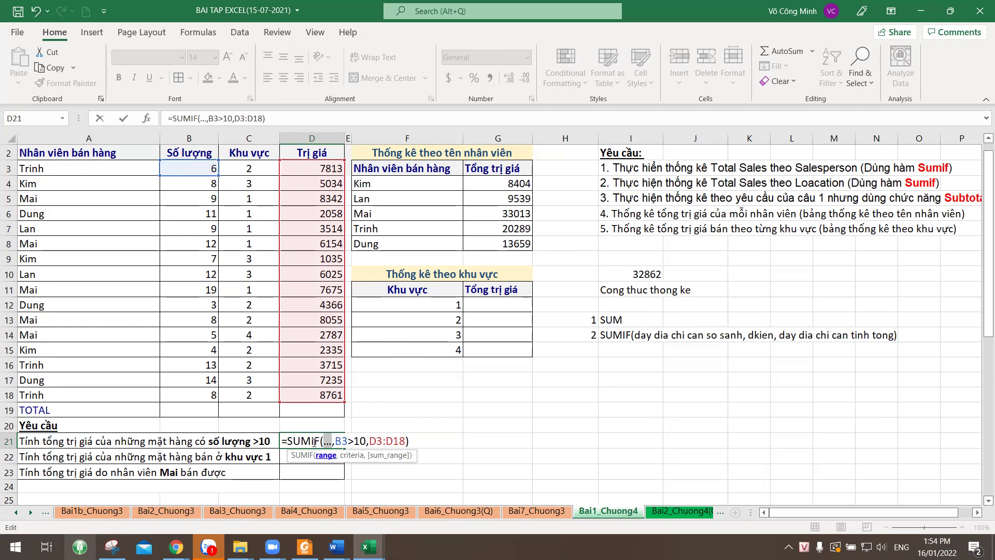
pyautogui.moveTo(181, 168); pyautogui.dragTo(195, 392)
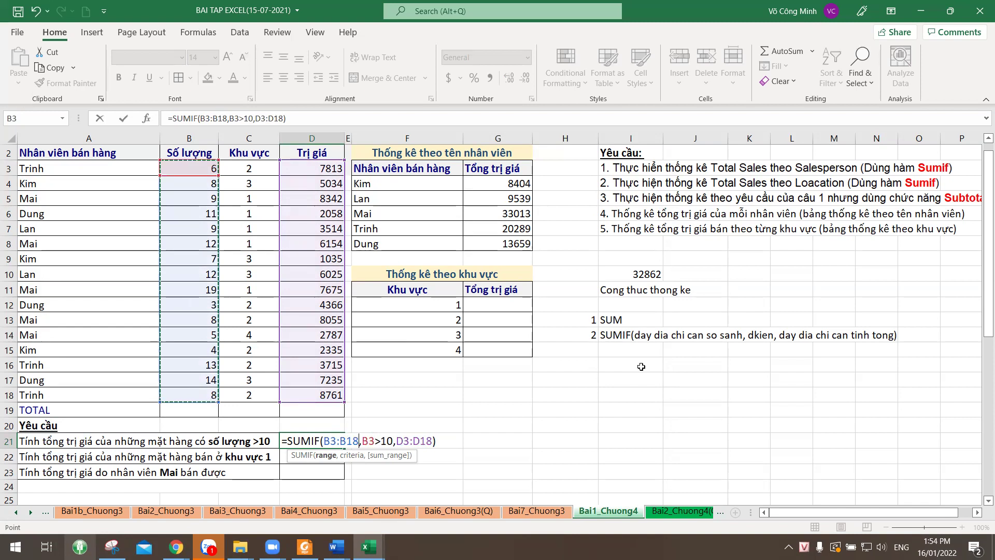
# - Replace the criterion in the D21 SUMIF formula with the quoted condition ">10", enter the formula, and reselect D21
pyautogui.click(379, 441)
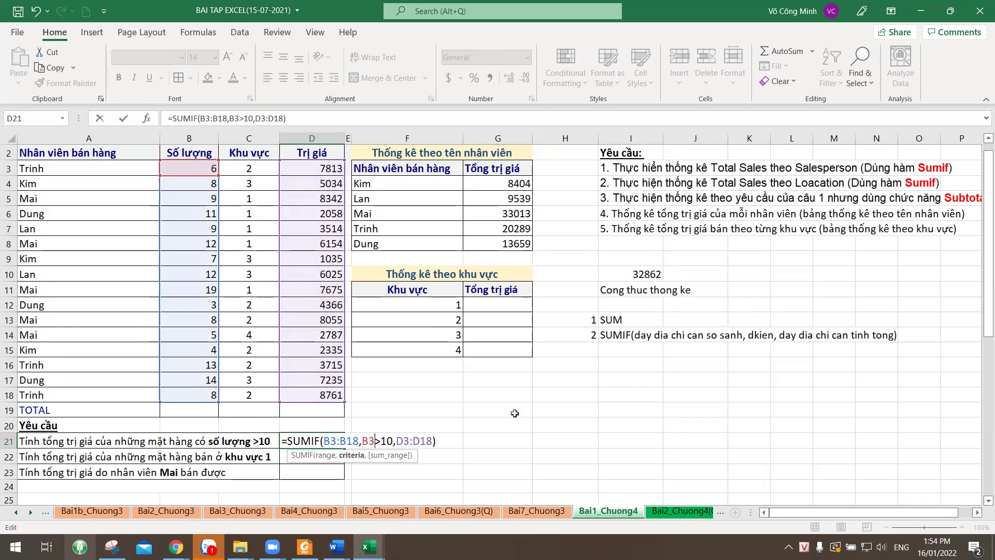
pyautogui.press('BackSpace')
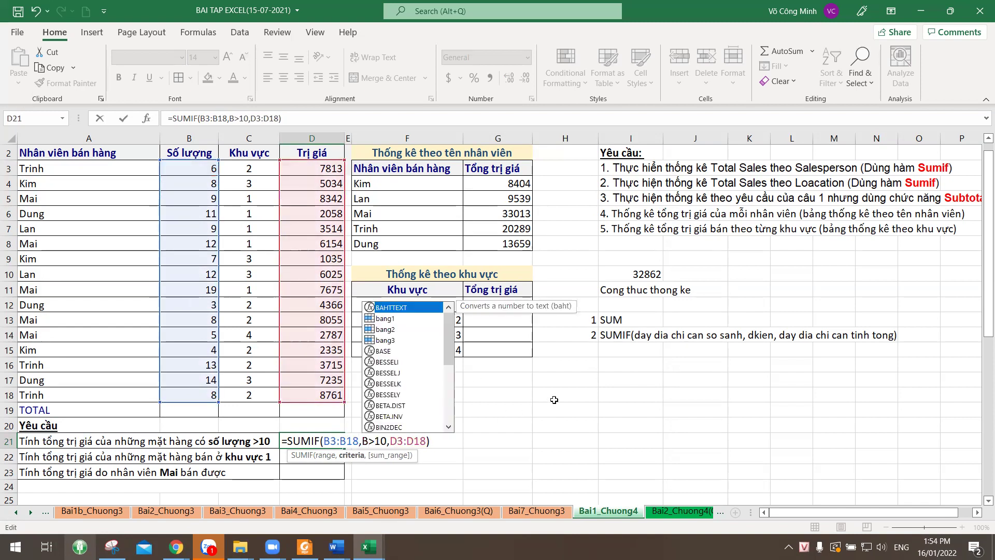
pyautogui.press('BackSpace')
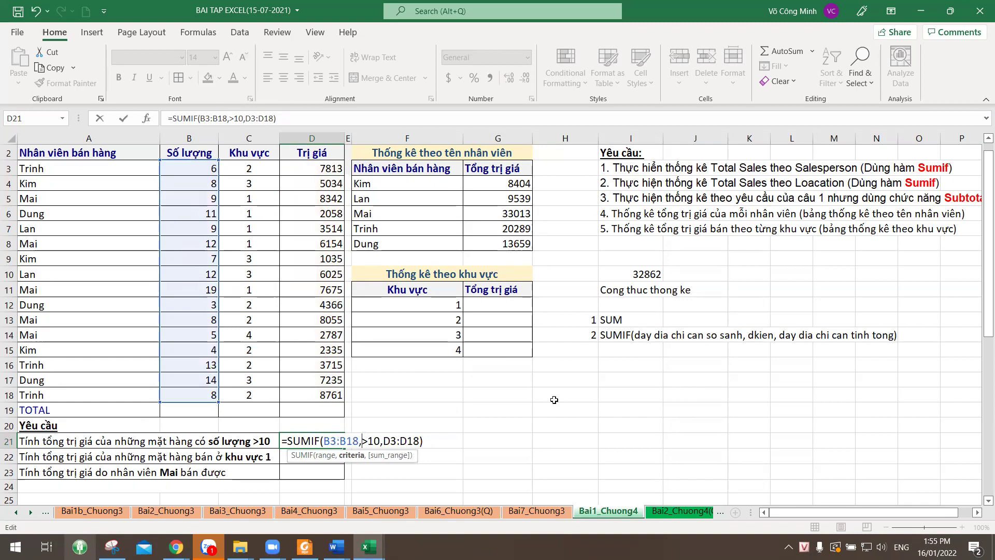
pyautogui.write('"')
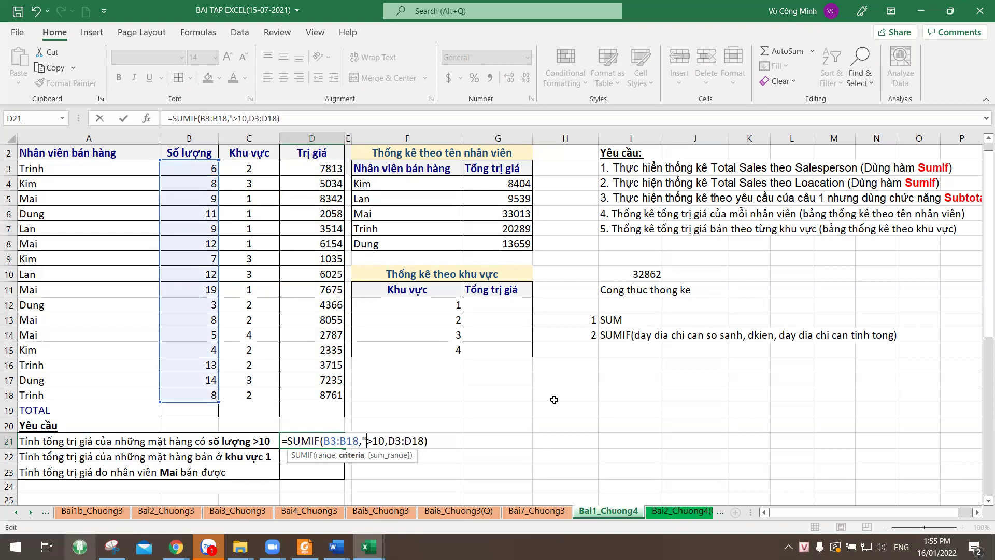
pyautogui.click(384, 440)
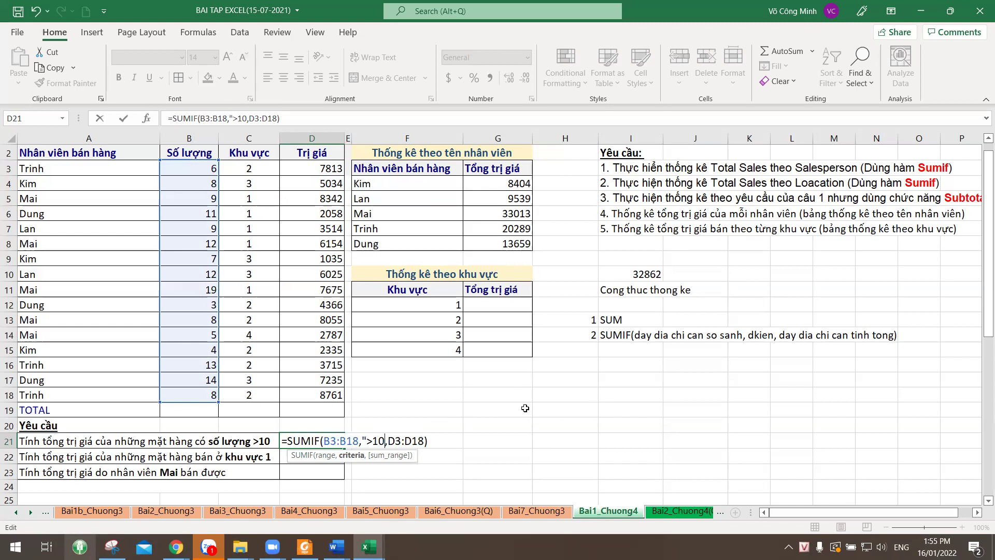
pyautogui.write('"')
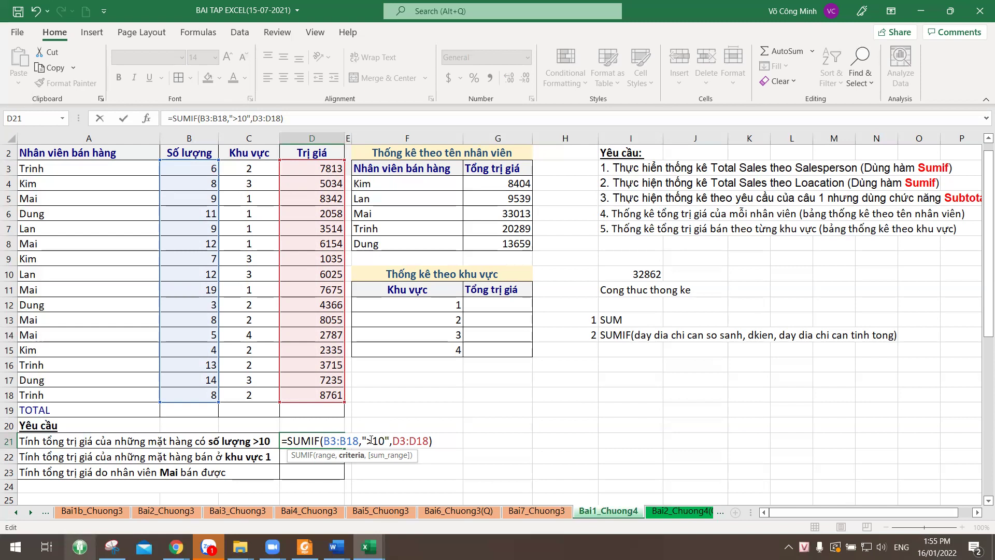
pyautogui.moveTo(368, 440); pyautogui.dragTo(386, 441)
pyautogui.press('Return')
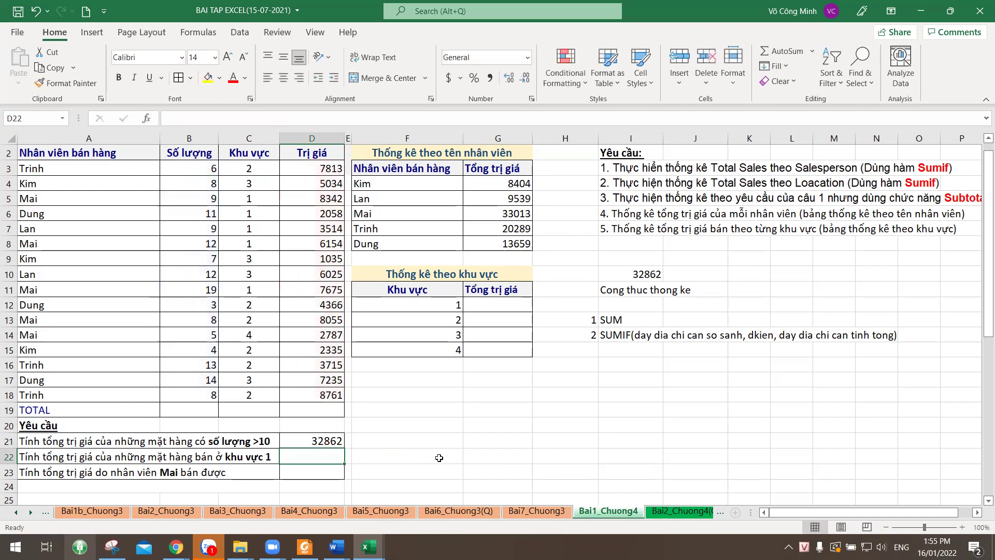
pyautogui.press('Up')
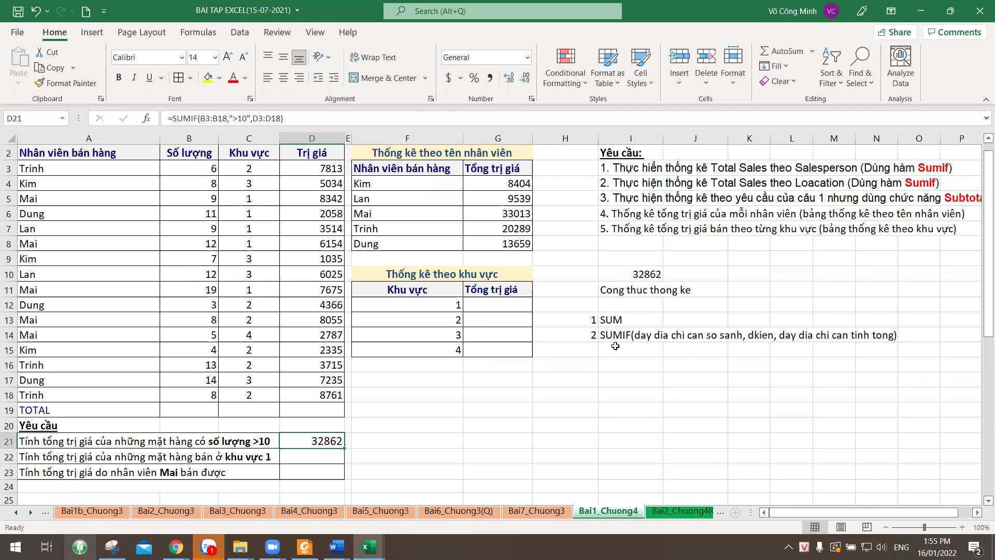
# - Add item 3 to the function list, with the number in H15 and the text Count in I15
pyautogui.click(590, 357)
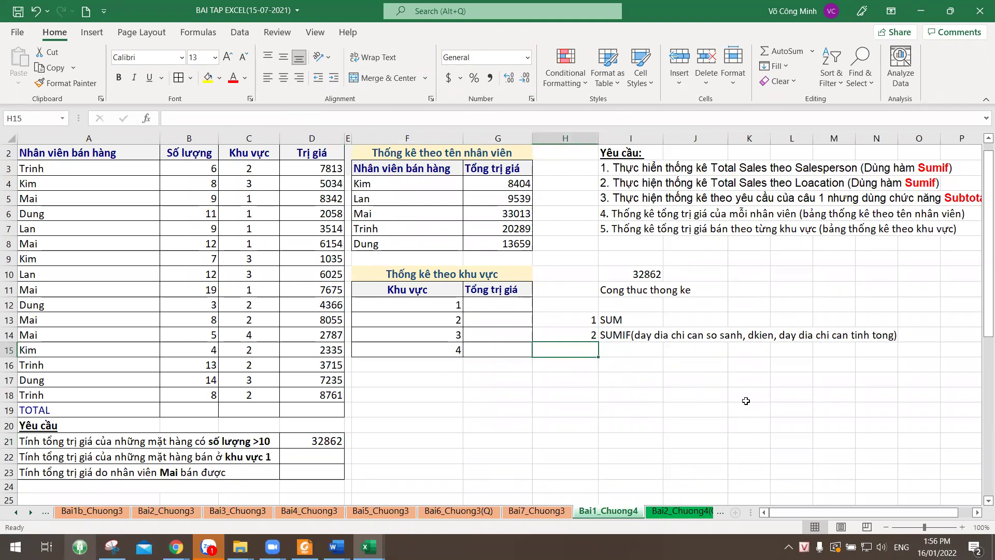
pyautogui.write('3')
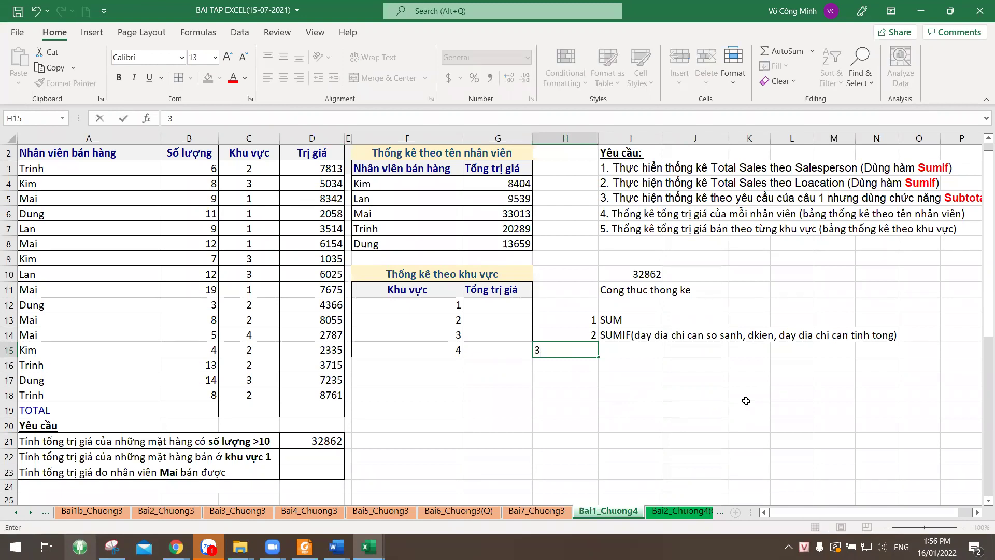
pyautogui.press('Tab')
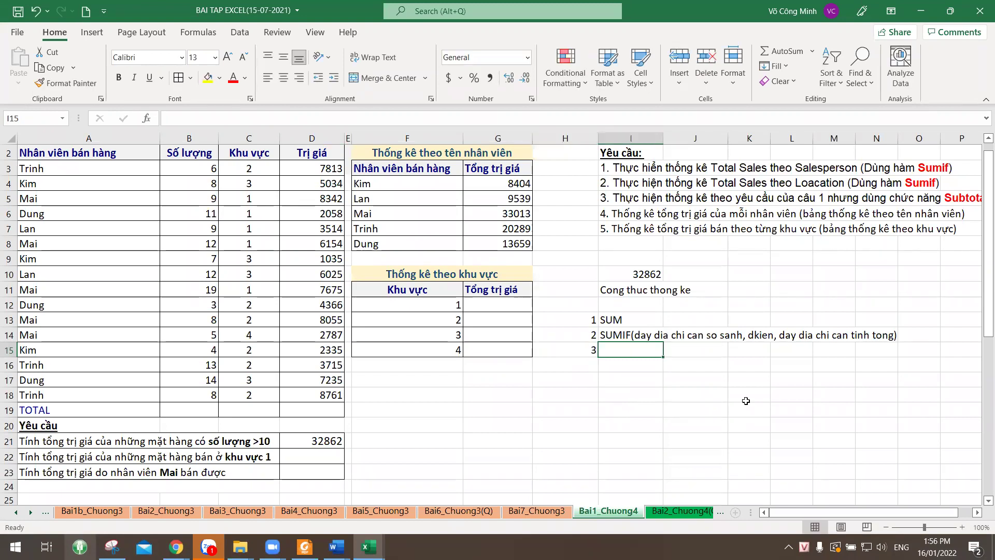
pyautogui.write('C')
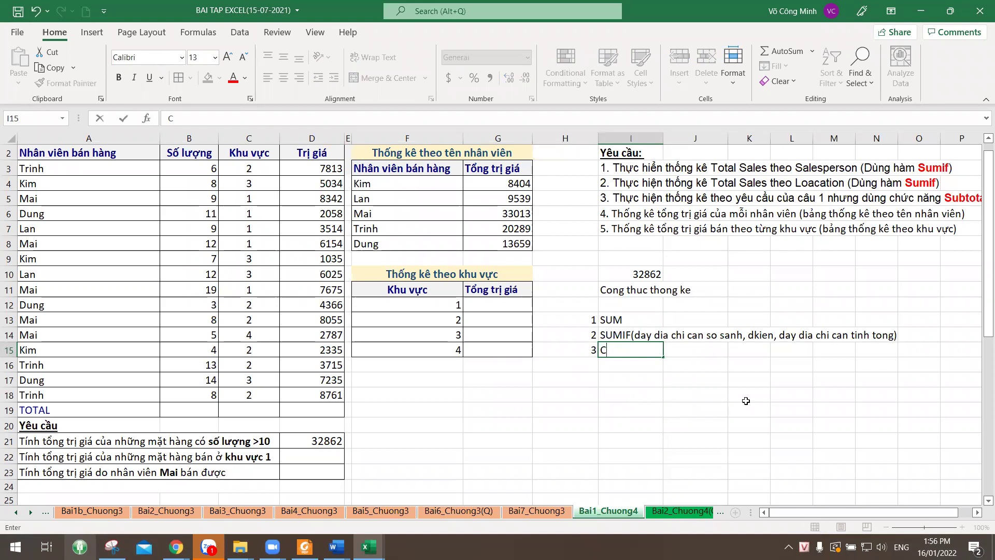
pyautogui.write('ount')
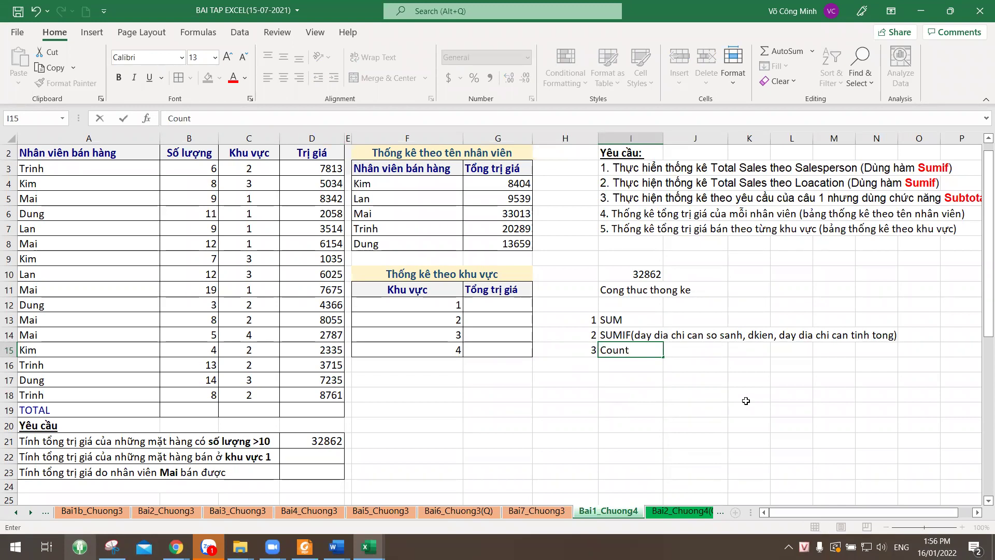
# - Turn the Count text in I15 into a formula that starts with the suggested COUNT function
pyautogui.click(605, 353)
pyautogui.write('=')
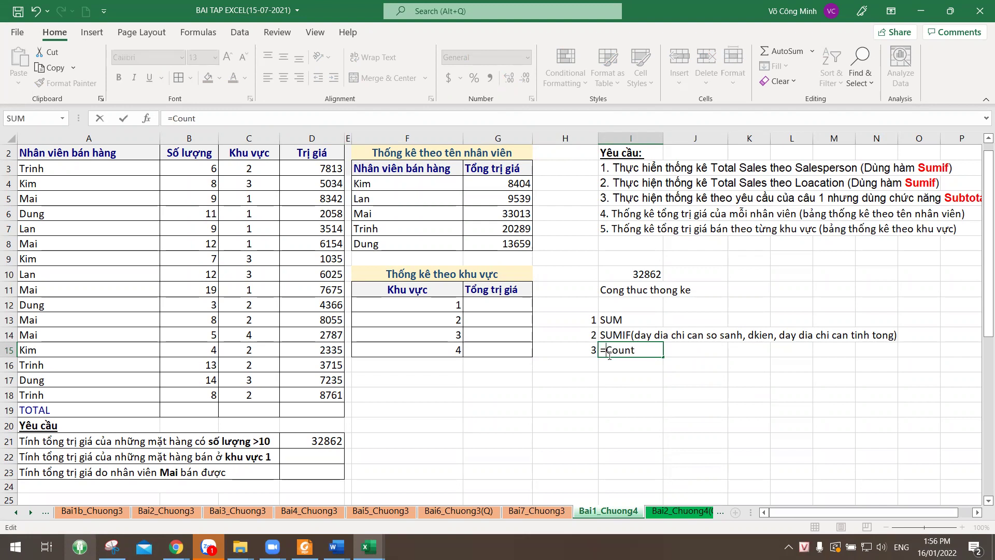
pyautogui.click(624, 354)
pyautogui.press('BackSpace')
pyautogui.press('BackSpace')
pyautogui.press('BackSpace')
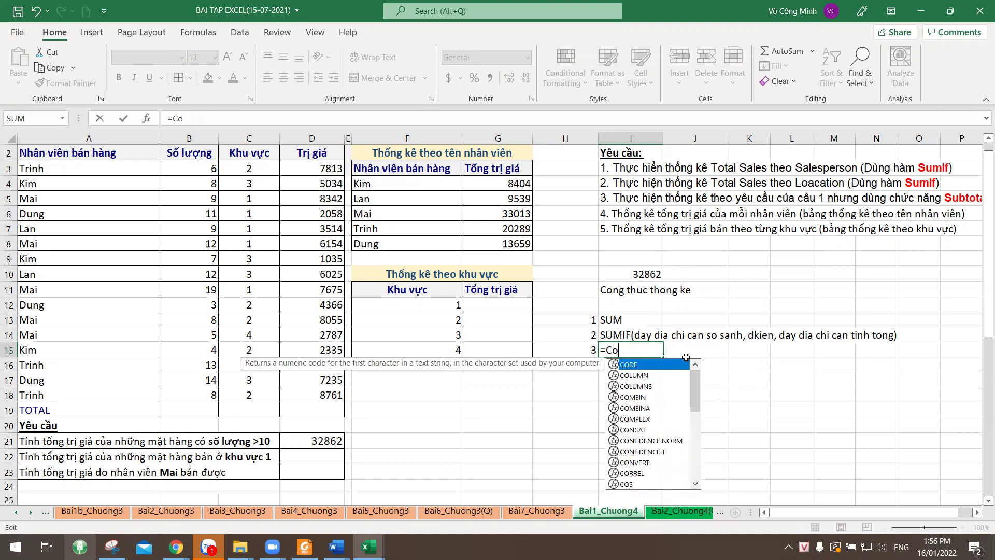
pyautogui.write('u')
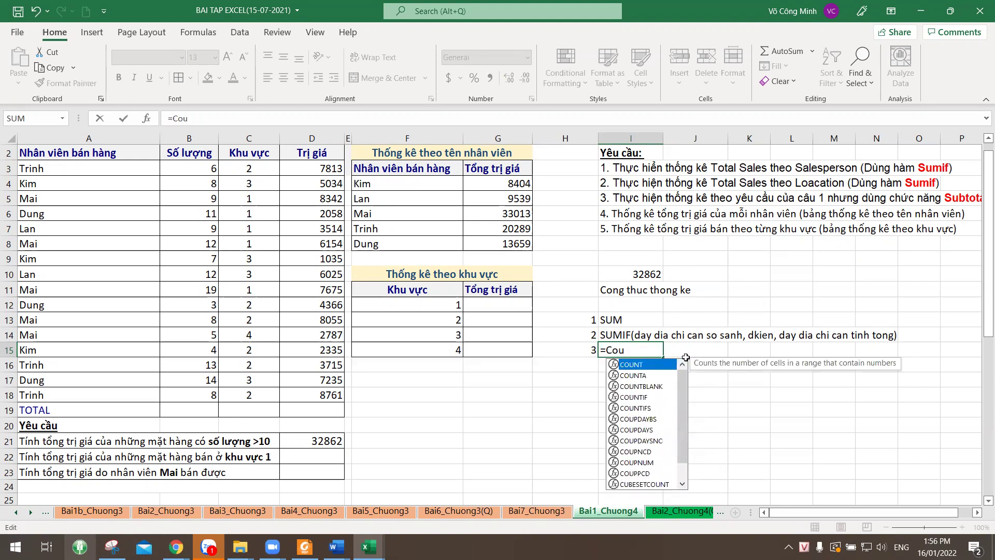
pyautogui.press('Tab')
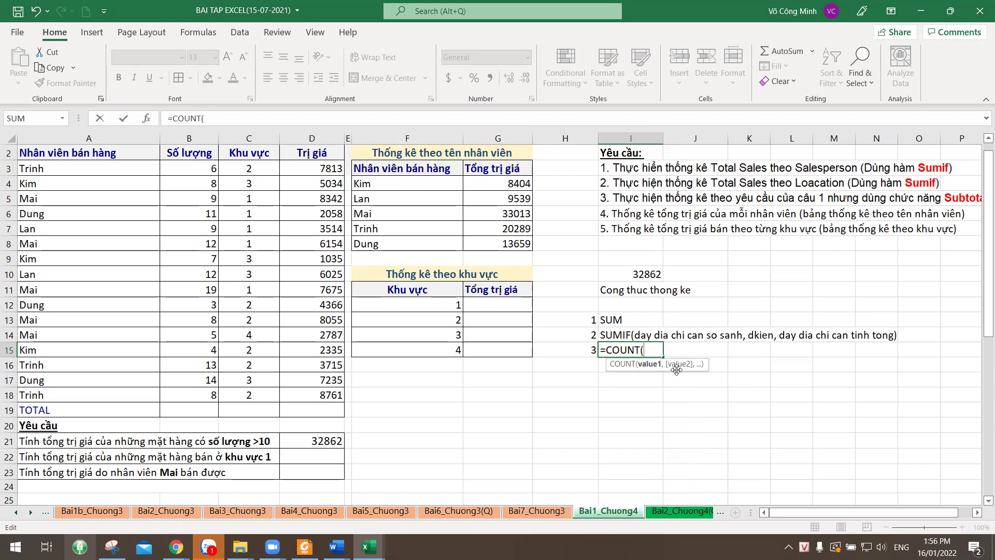
# - Complete the COUNT syntax in I15 with the arguments v1,v2,... and remove the leading equals sign to keep it as text
pyautogui.write('v')
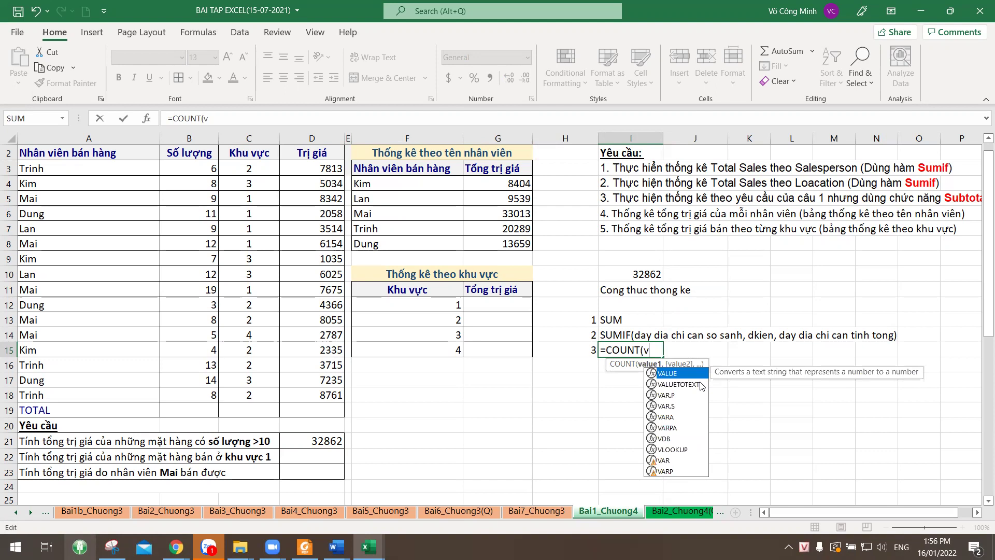
pyautogui.write('1,v')
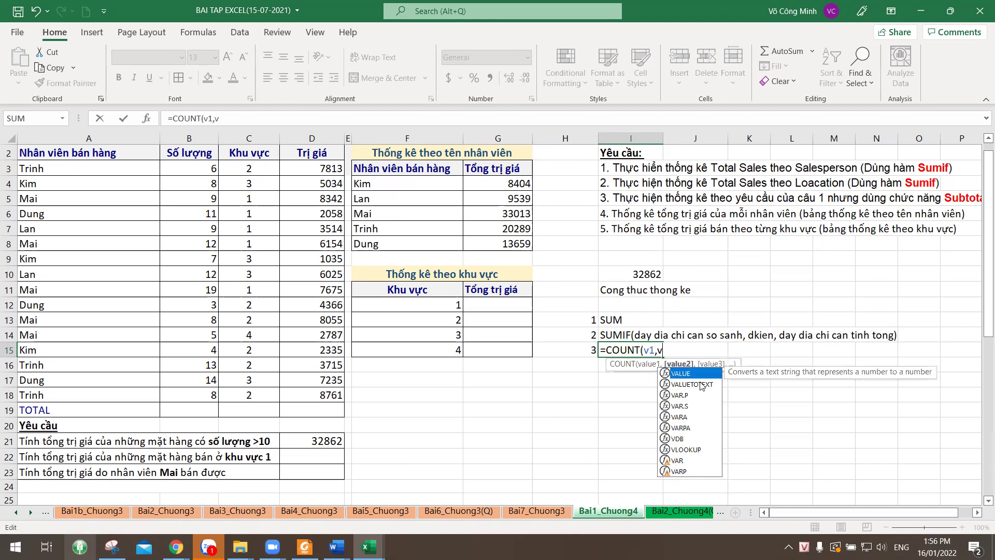
pyautogui.write('2,...')
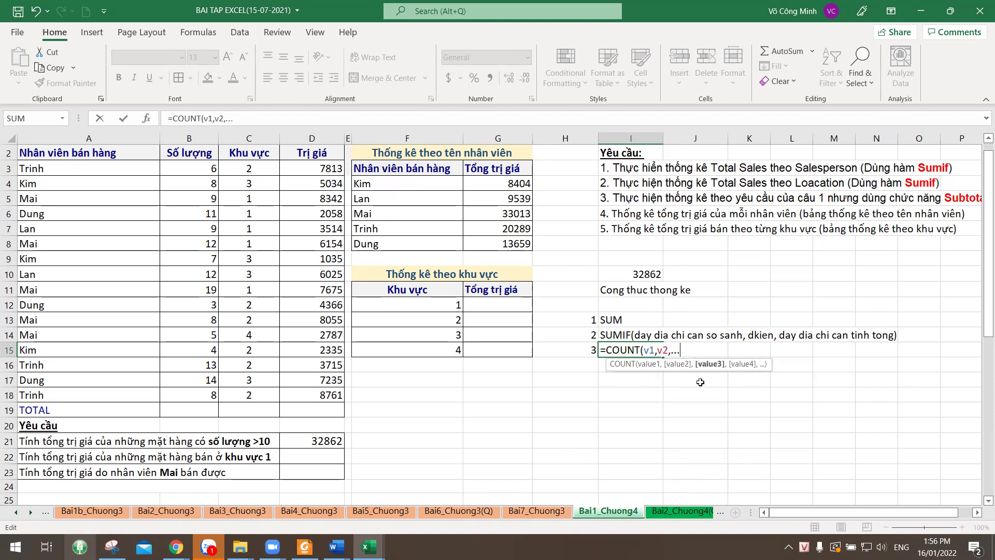
pyautogui.write(')')
pyautogui.press('Left')
pyautogui.press('Left')
pyautogui.press('Left')
pyautogui.press('Left')
pyautogui.press('Left')
pyautogui.press('Left')
pyautogui.press('Left')
pyautogui.press('Left')
pyautogui.press('Left')
pyautogui.press('Left')
pyautogui.press('Left')
pyautogui.press('Left')
pyautogui.press('Left')
pyautogui.press('Left')
pyautogui.press('Left')
pyautogui.press('Left')
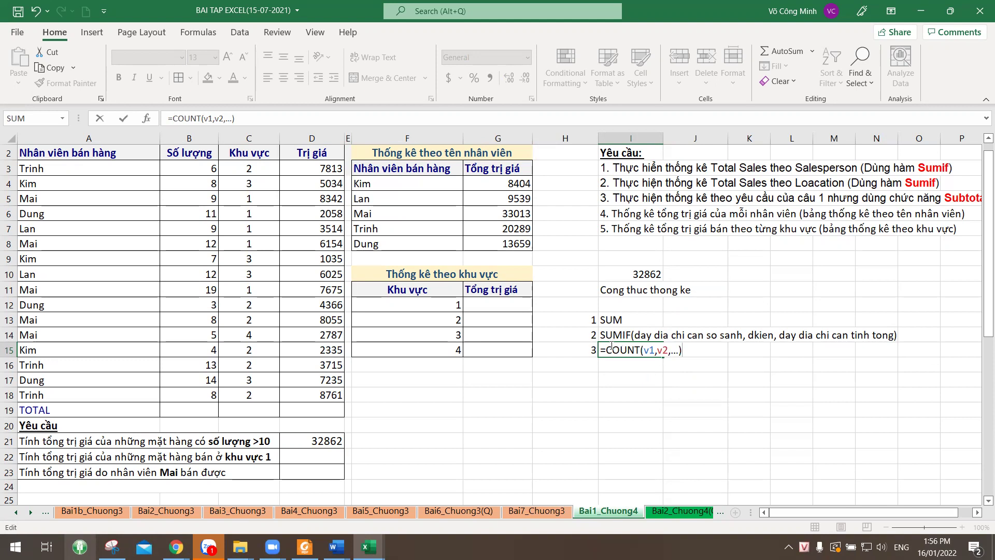
pyautogui.press('BackSpace')
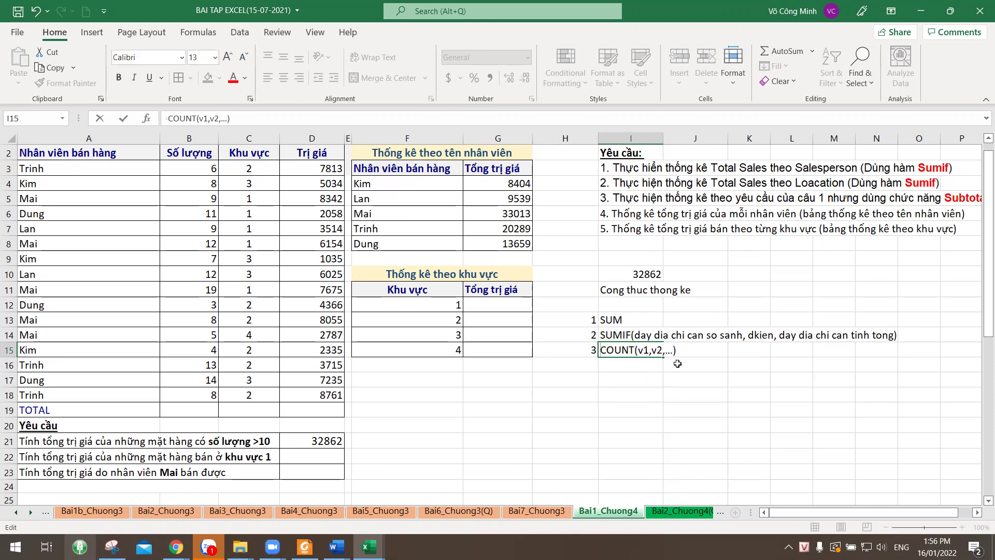
# - Add the explanatory note "dem cac v=number" in L15 beside the COUNT syntax
pyautogui.press('Tab')
pyautogui.press('Tab')
pyautogui.press('Tab')
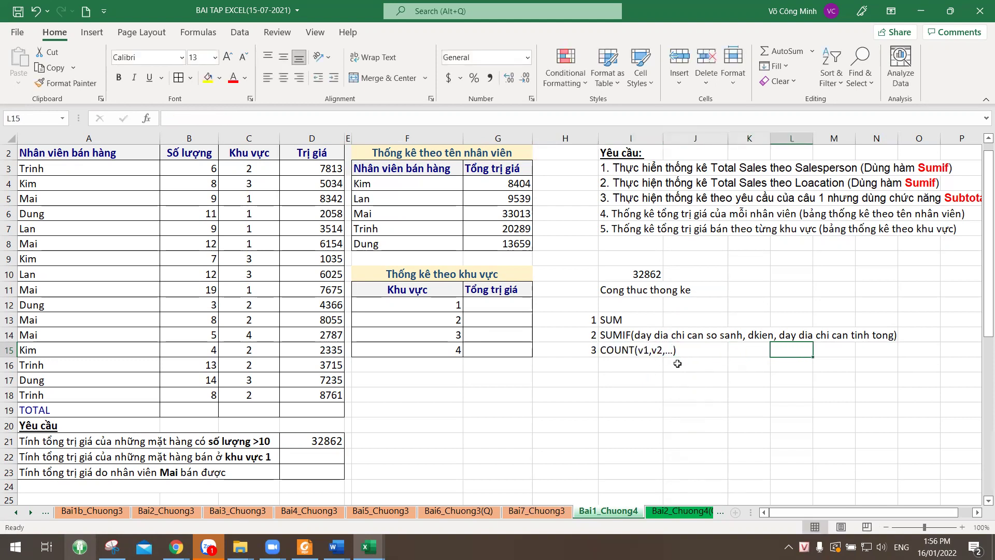
pyautogui.write('dem cac v=number')
pyautogui.press('Return')
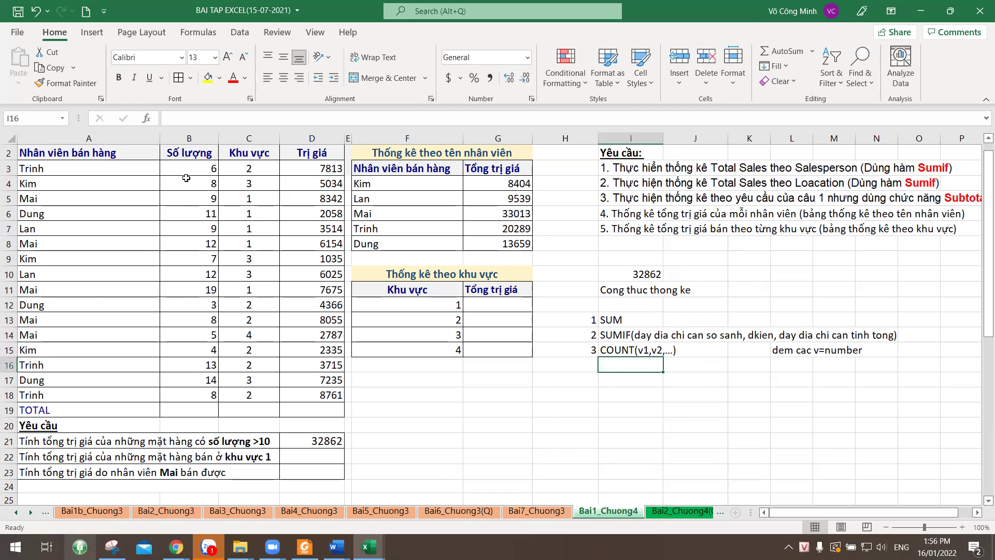
# - Count the numeric quantities with =COUNT(B3:B18) in B19 and reselect the formula cell
pyautogui.click(192, 409)
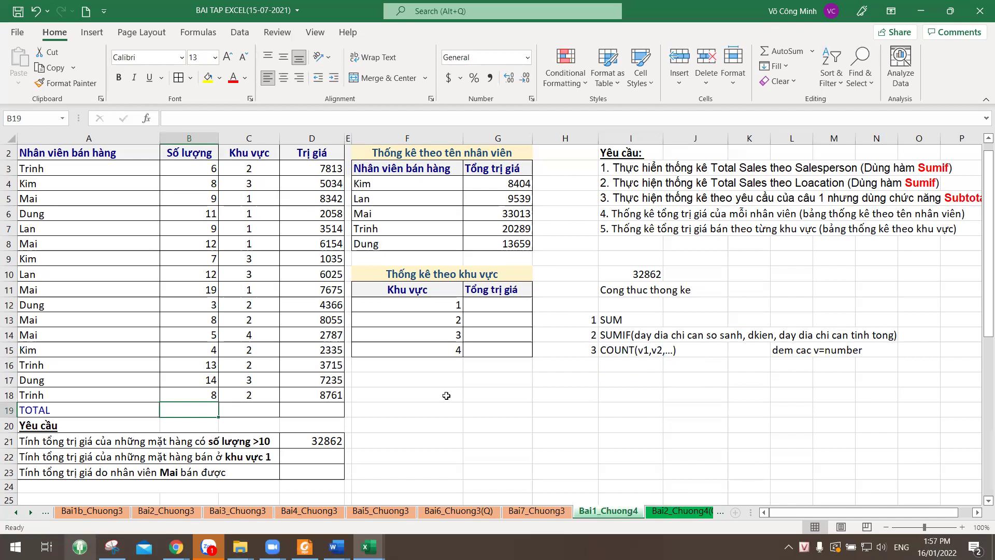
pyautogui.write('=count')
pyautogui.press('Tab')
pyautogui.moveTo(192, 166); pyautogui.dragTo(196, 395)
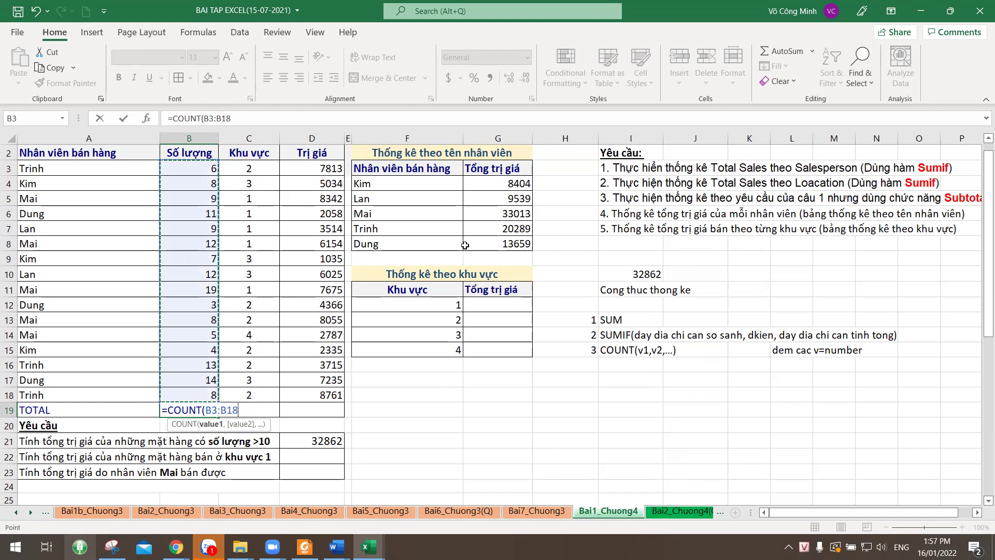
pyautogui.write(')')
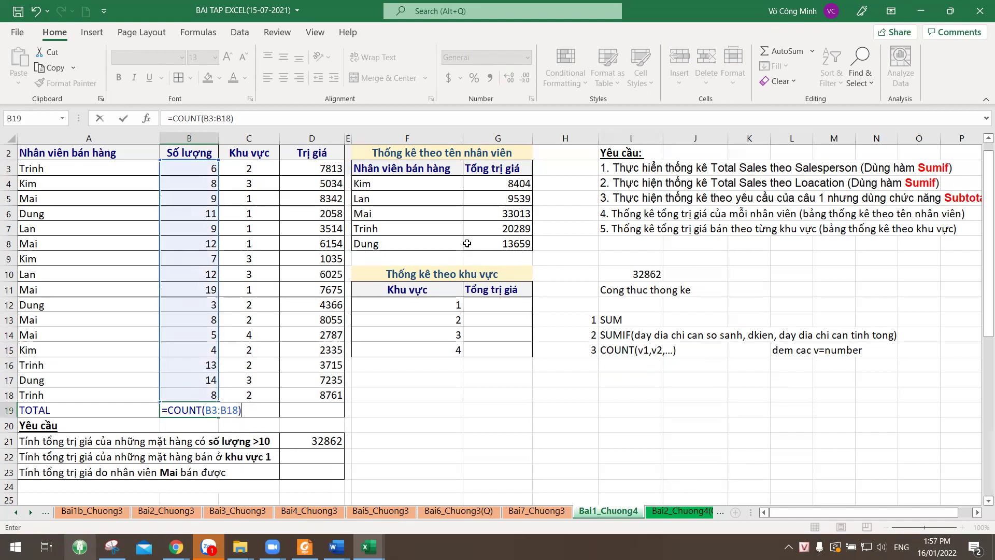
pyautogui.press('Return')
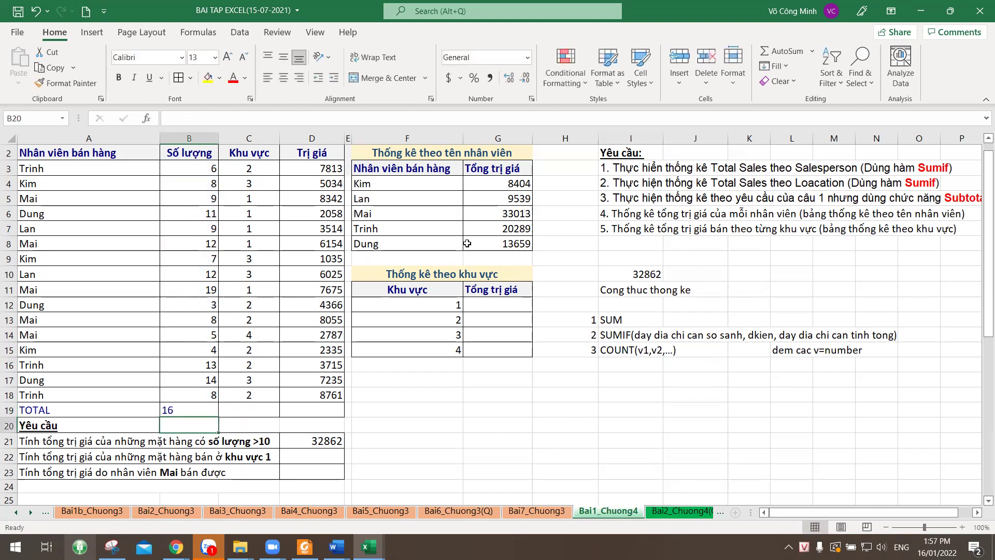
pyautogui.click(217, 413)
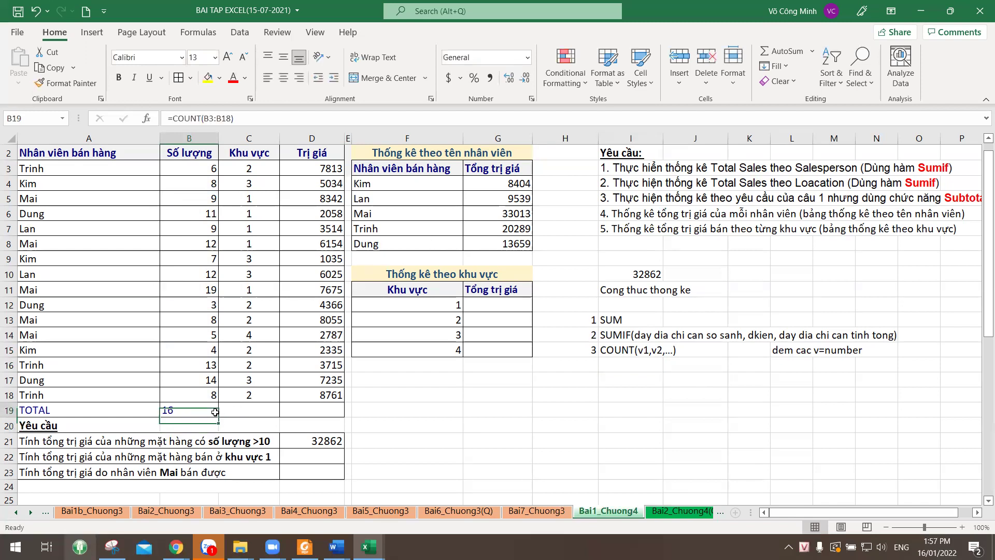
# - Replace the quantity in B9 with the text bay and check how the COUNT formula in B19 responds
pyautogui.click(198, 257)
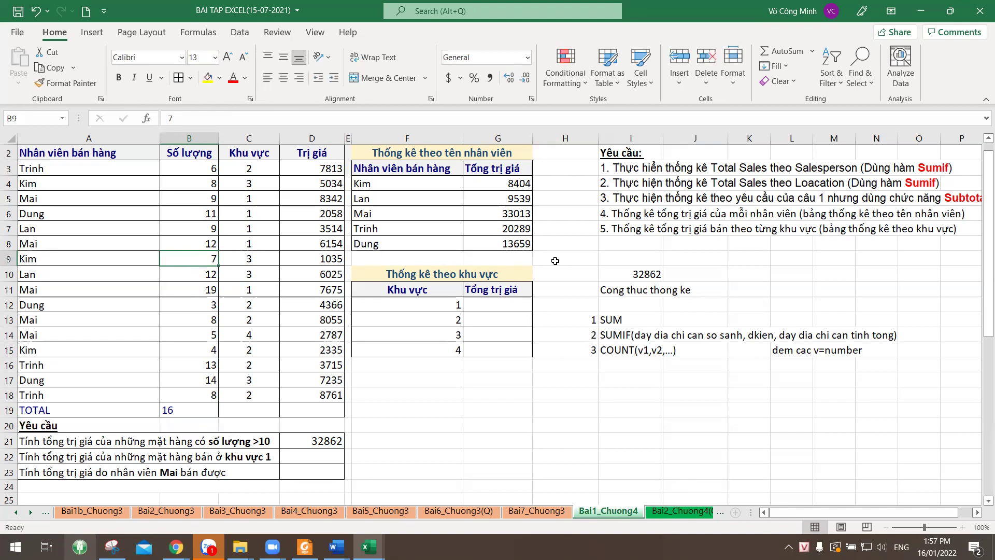
pyautogui.write('bay')
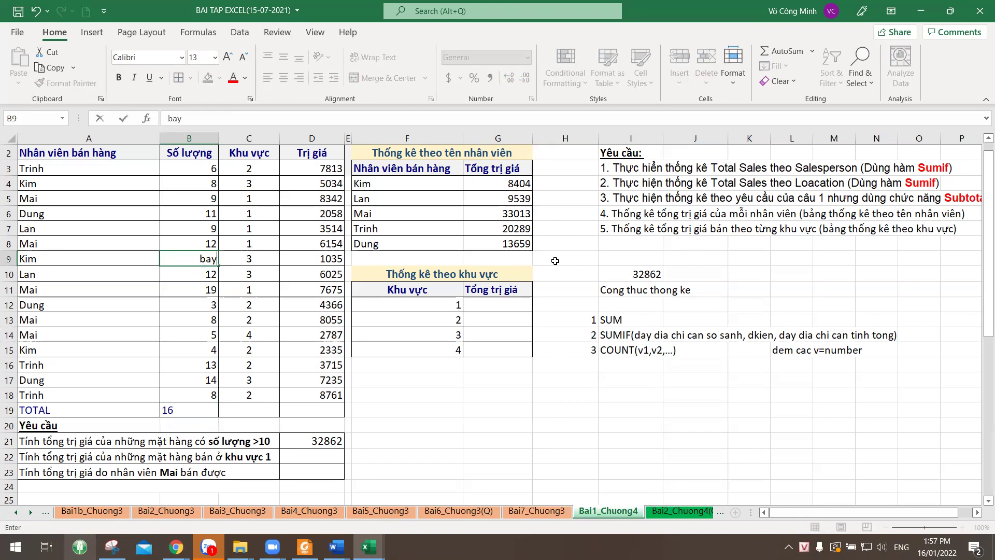
pyautogui.press('Return')
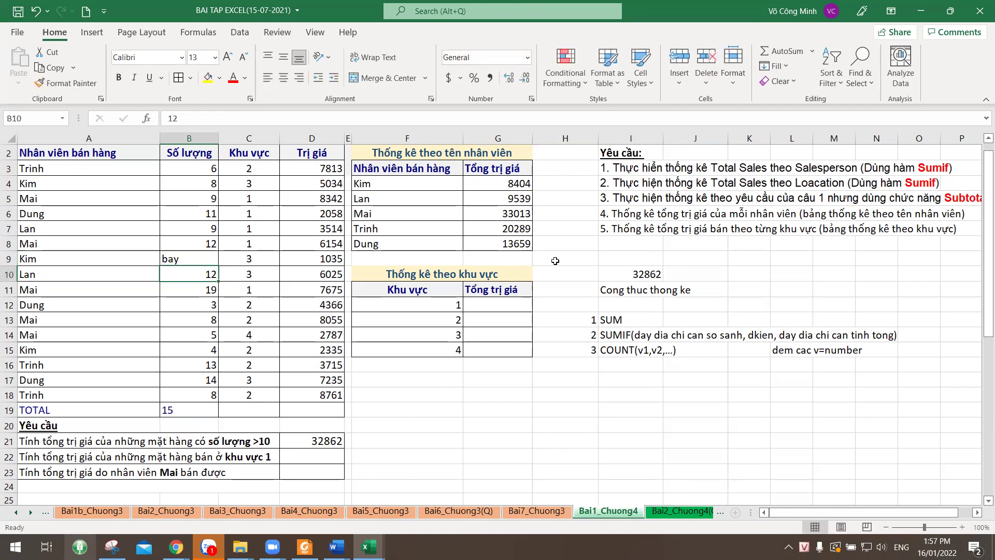
pyautogui.click(204, 259)
pyautogui.click(176, 411)
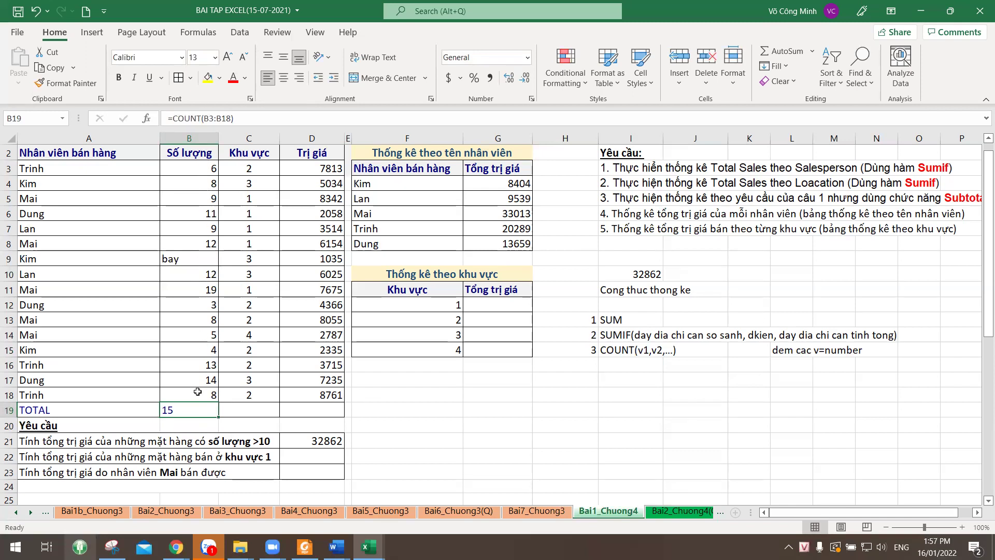
# - Clear the contents of B9 and check the COUNT formula in B19 against the blank cell
pyautogui.click(195, 263)
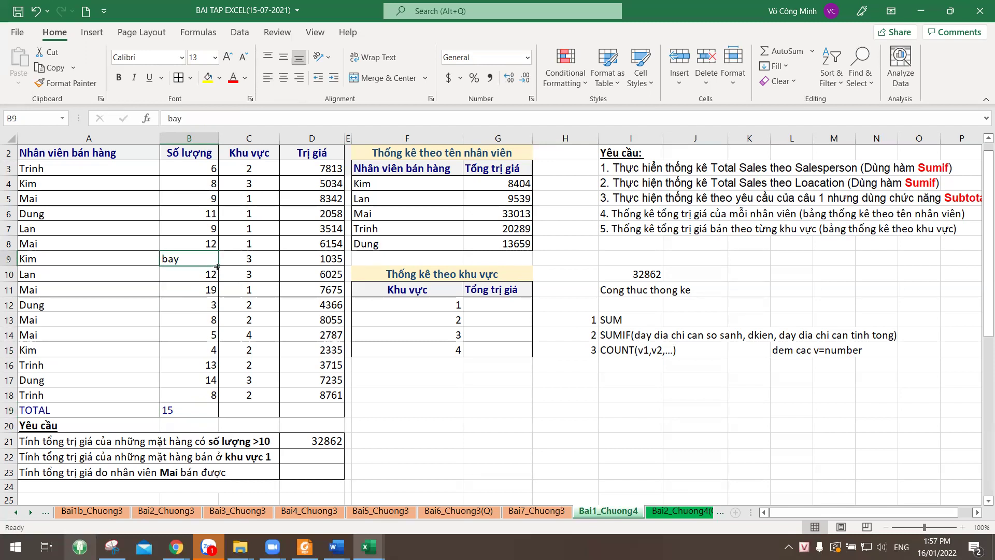
pyautogui.press('Delete')
pyautogui.press('Down')
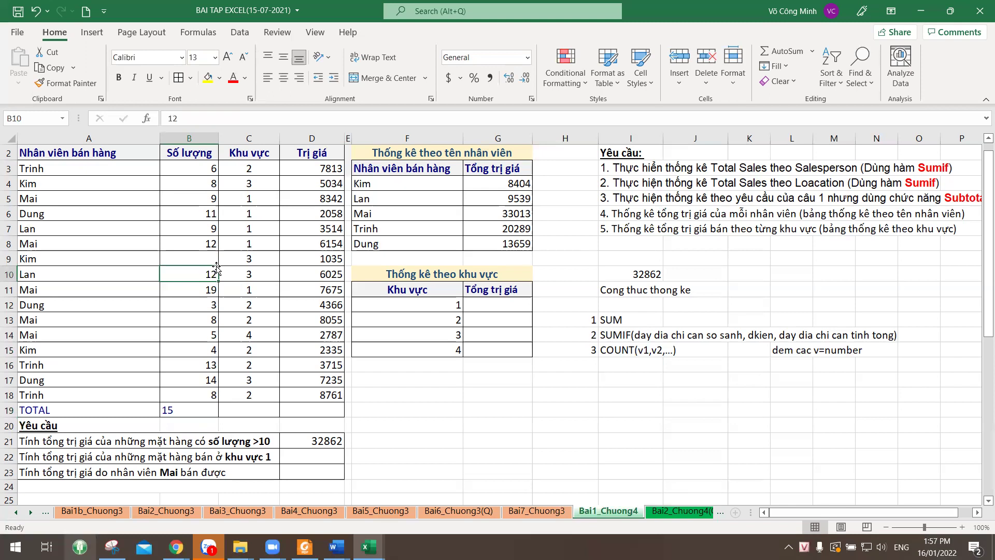
pyautogui.click(185, 412)
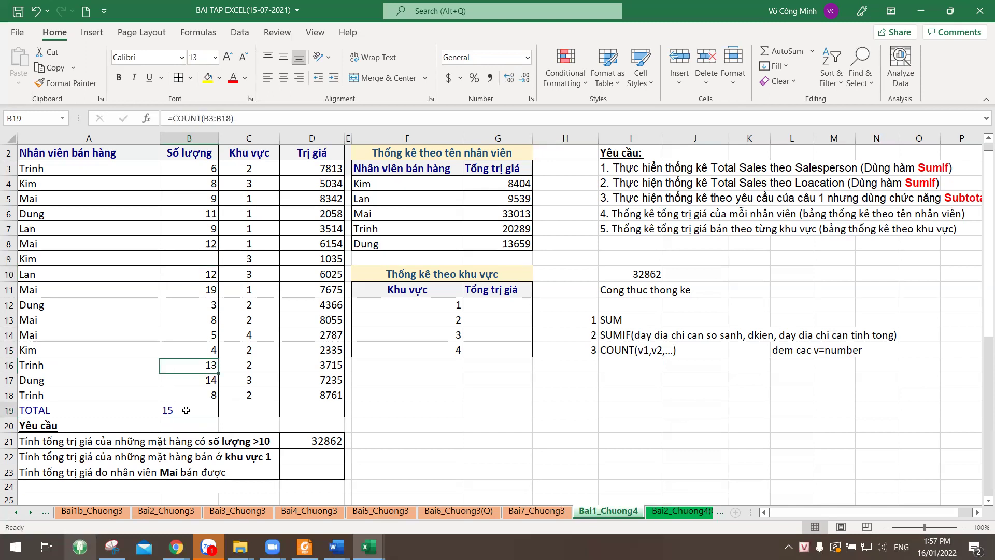
# - Test the COUNT formula with a quantity of 0 in B9, and set B9 back to 7
pyautogui.click(208, 260)
pyautogui.write('0')
pyautogui.press('Return')
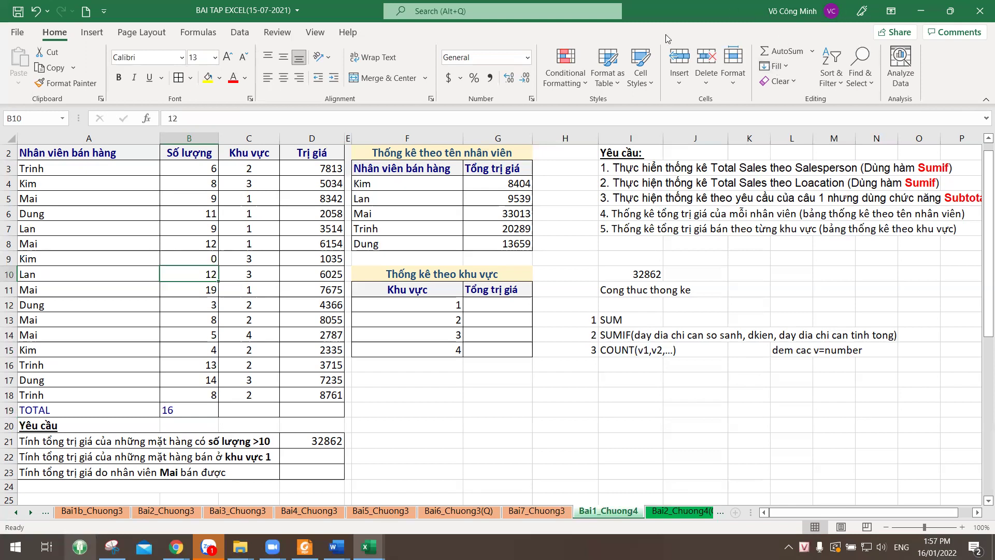
pyautogui.click(202, 259)
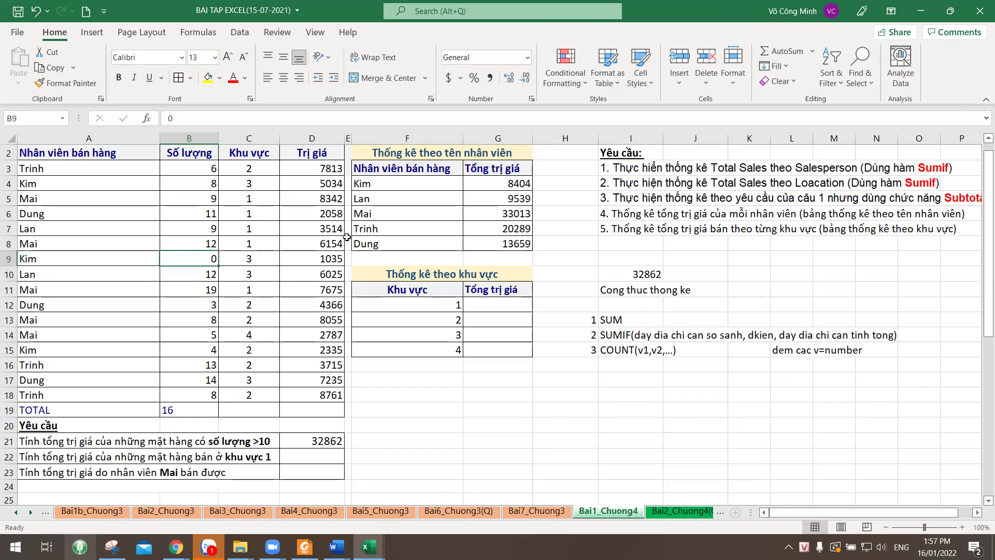
pyautogui.write('7')
pyautogui.press('Return')
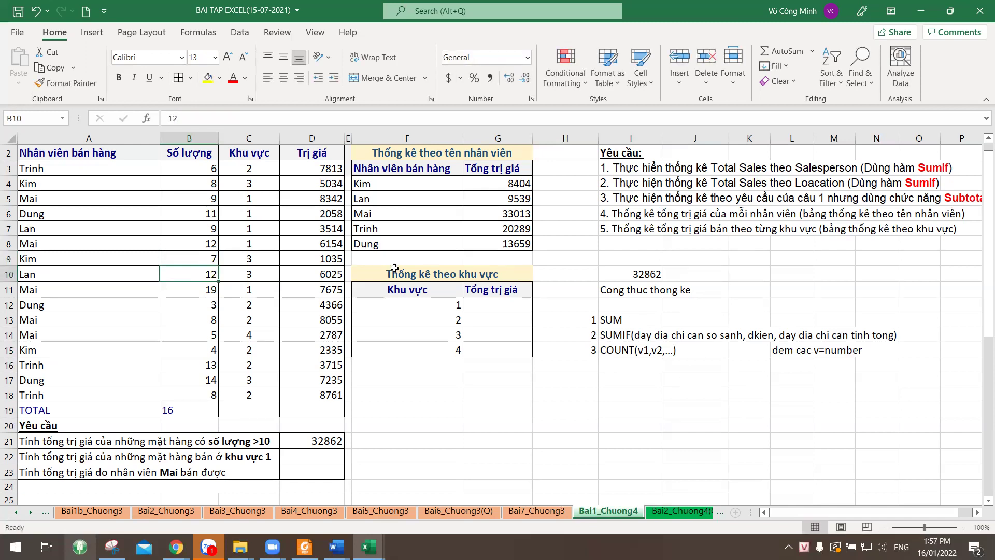
# - Delete the TOTAL label from A19 below the salesperson names
pyautogui.click(194, 258)
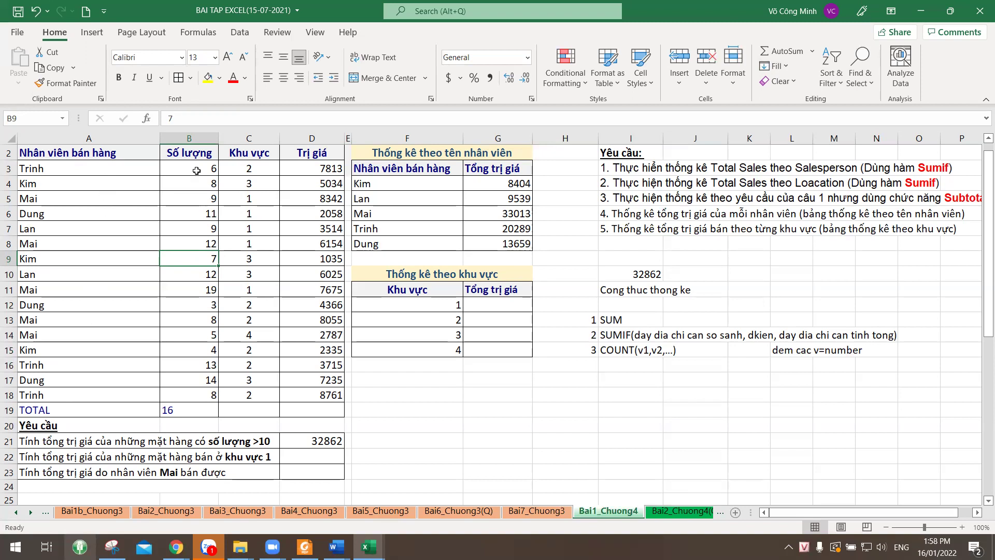
pyautogui.click(52, 183)
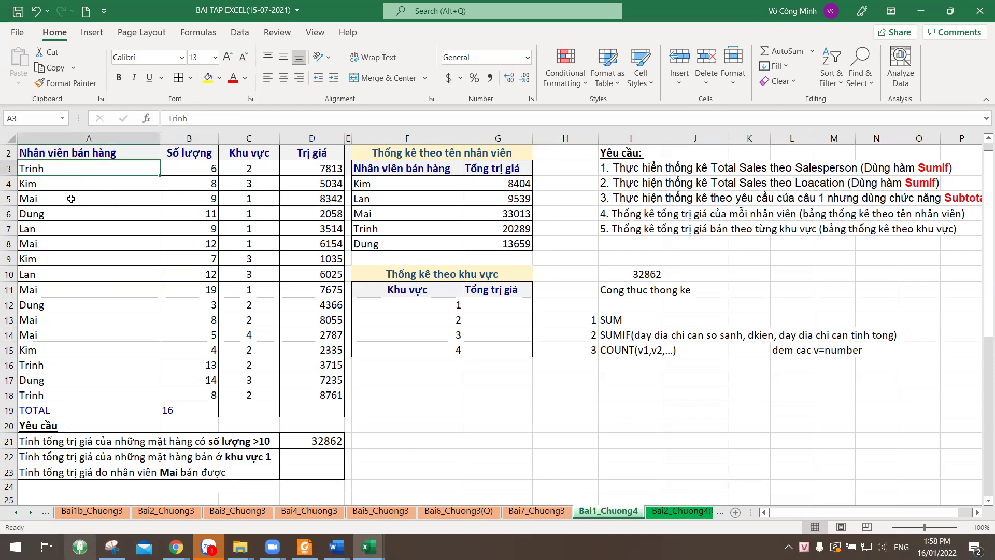
pyautogui.click(57, 258)
pyautogui.click(60, 345)
pyautogui.click(83, 379)
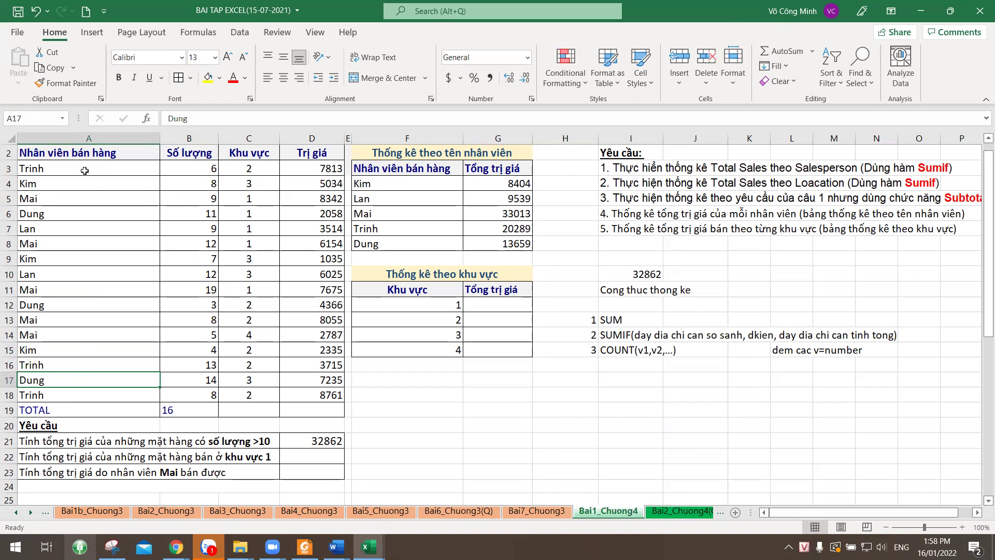
pyautogui.click(73, 414)
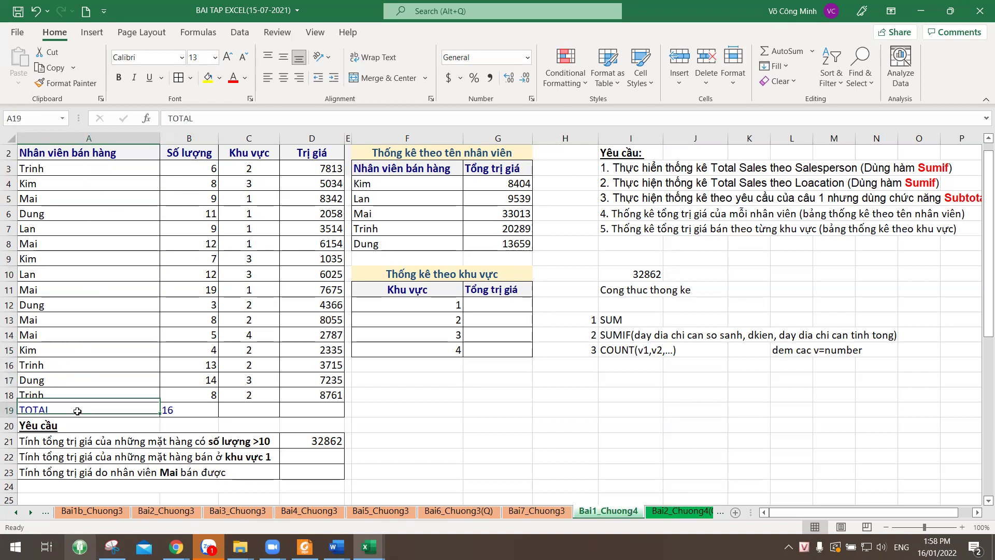
pyautogui.press('Delete')
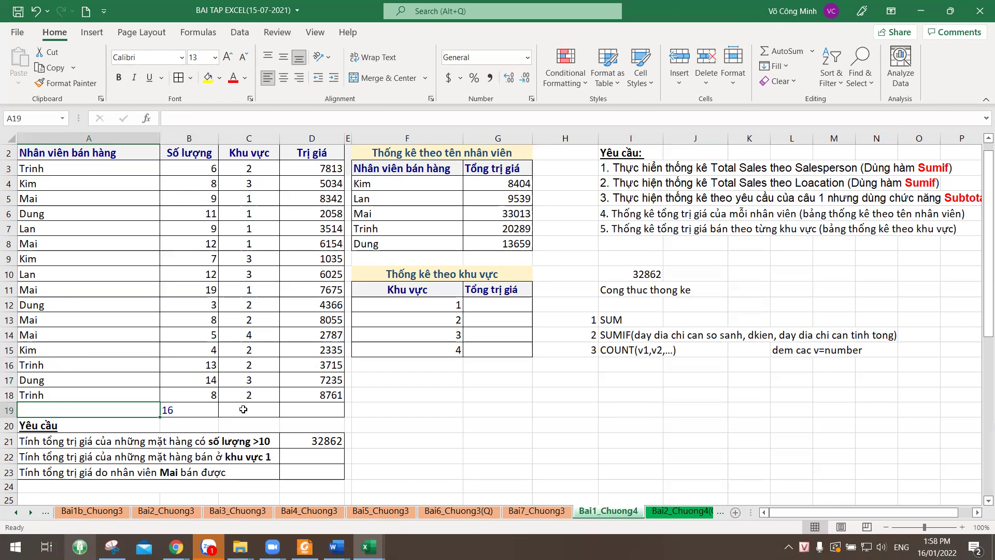
# - Select the salesperson names in A3:A18 to examine the text entries, and move on to row 19
pyautogui.click(47, 175)
pyautogui.moveTo(48, 175); pyautogui.dragTo(39, 391)
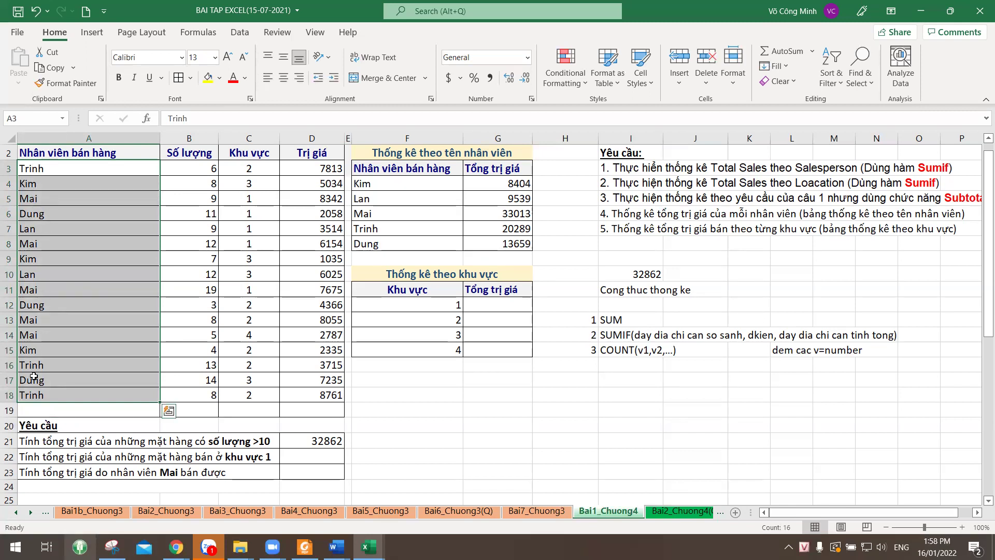
pyautogui.click(201, 414)
pyautogui.click(291, 411)
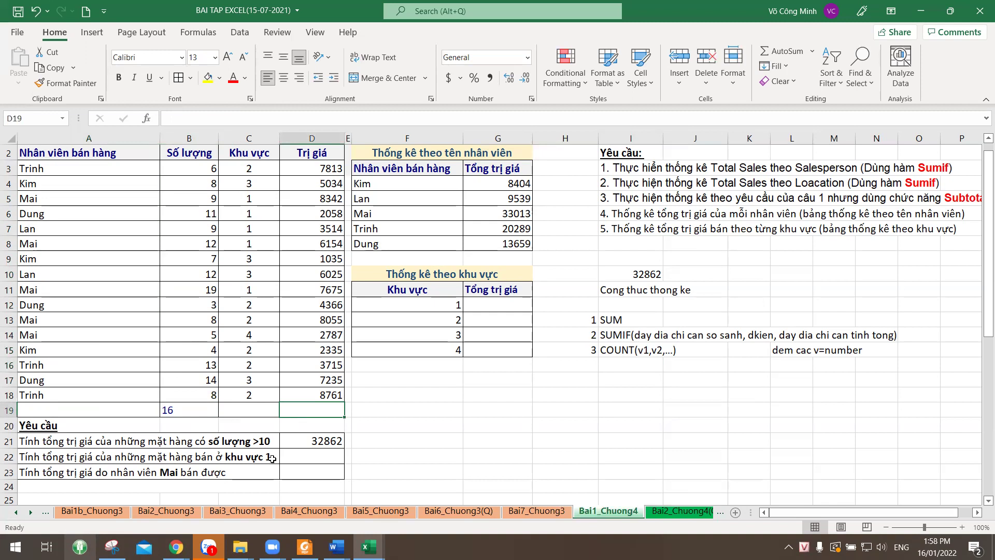
# - Add item 4 to the function list, with the number in H16 and the syntax COUNTA(v1,v2,...) in I16
pyautogui.click(589, 367)
pyautogui.write('4')
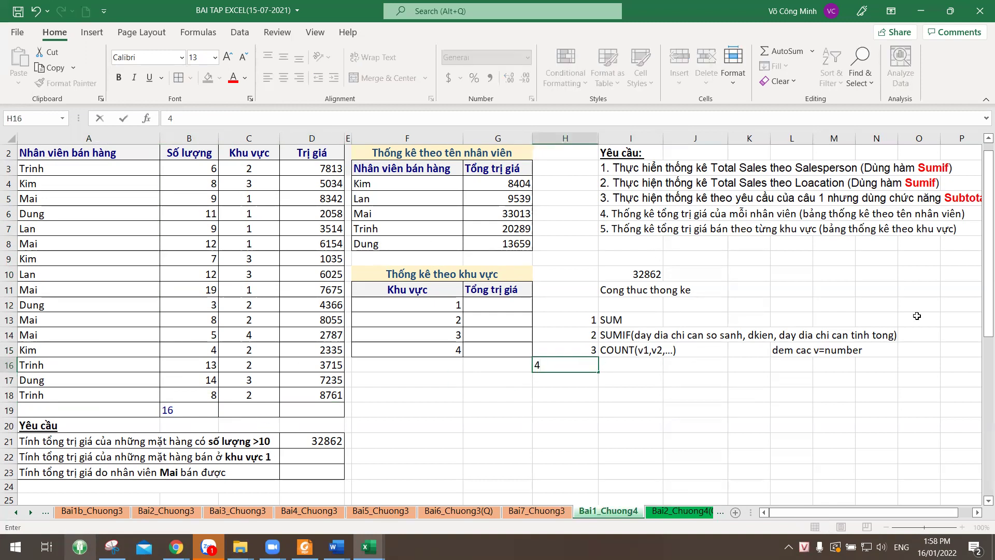
pyautogui.press('Tab')
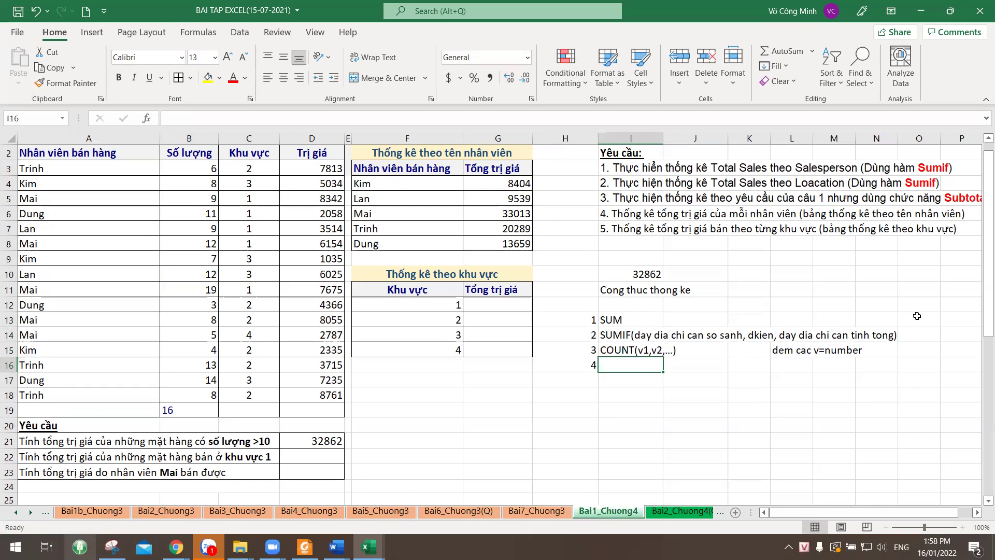
pyautogui.write('COUNT')
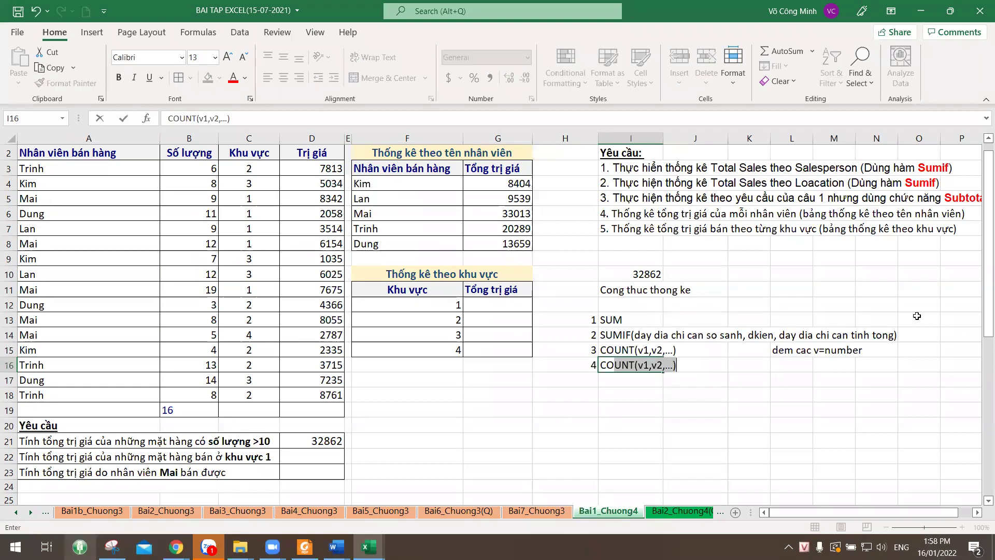
pyautogui.write('A')
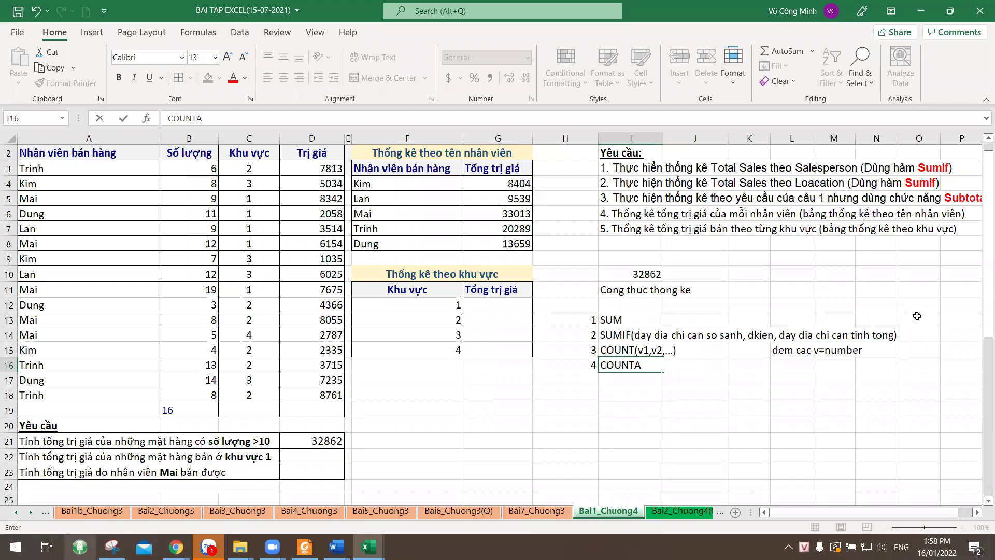
pyautogui.write('(v1,v2,...)')
# - Add the explanatory note "dem cac v=number&text" in L16 beside the COUNTA syntax
pyautogui.press('Tab')
pyautogui.press('Tab')
pyautogui.press('Tab')
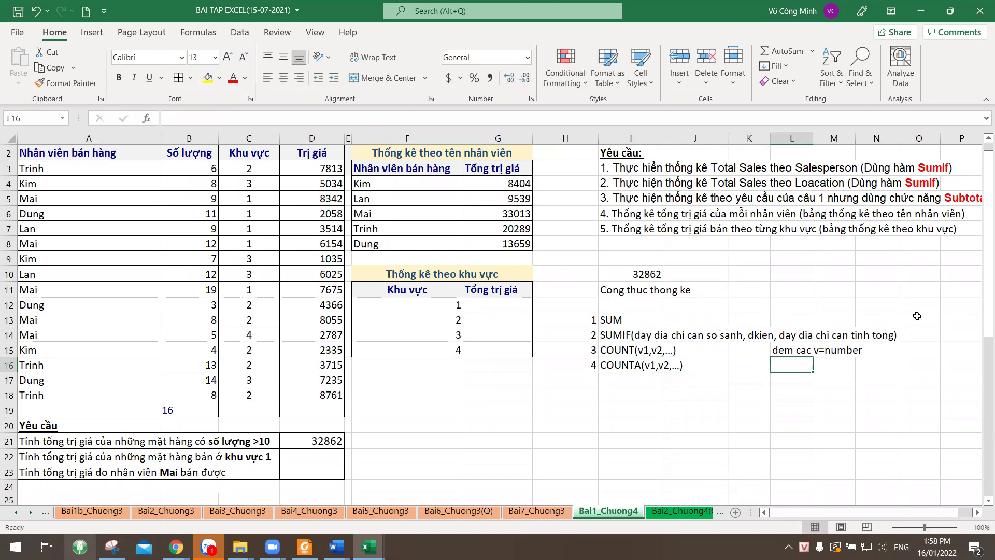
pyautogui.write('dem cac ')
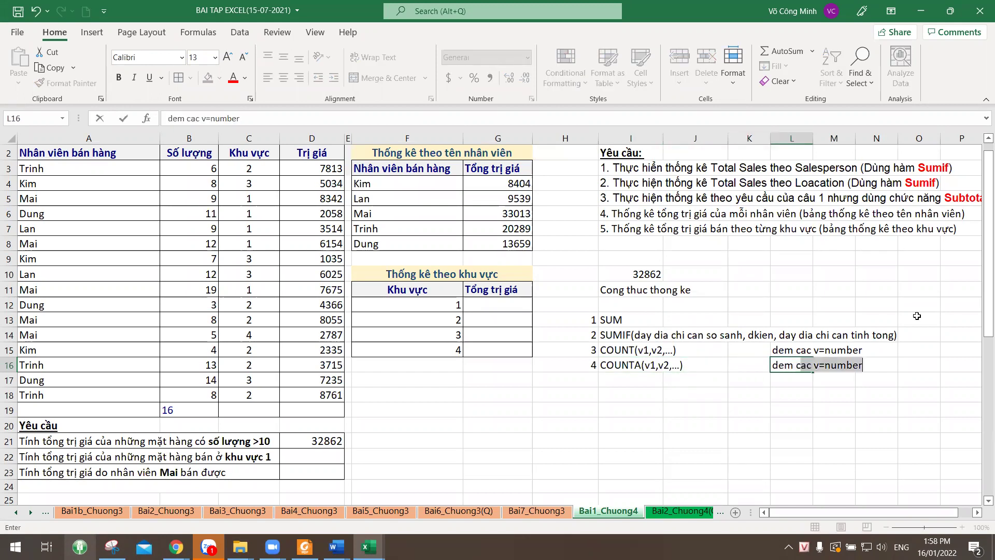
pyautogui.write('v=num')
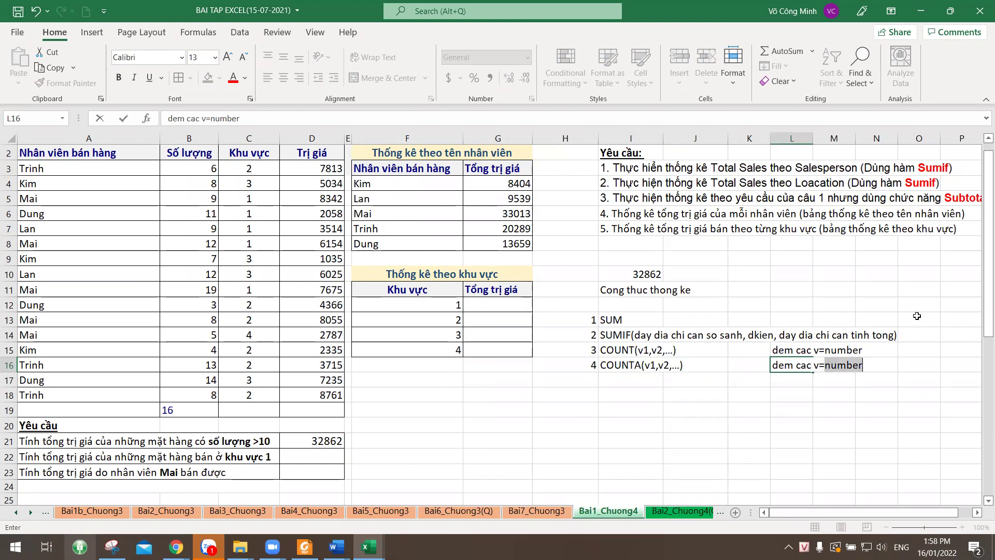
pyautogui.write('ber')
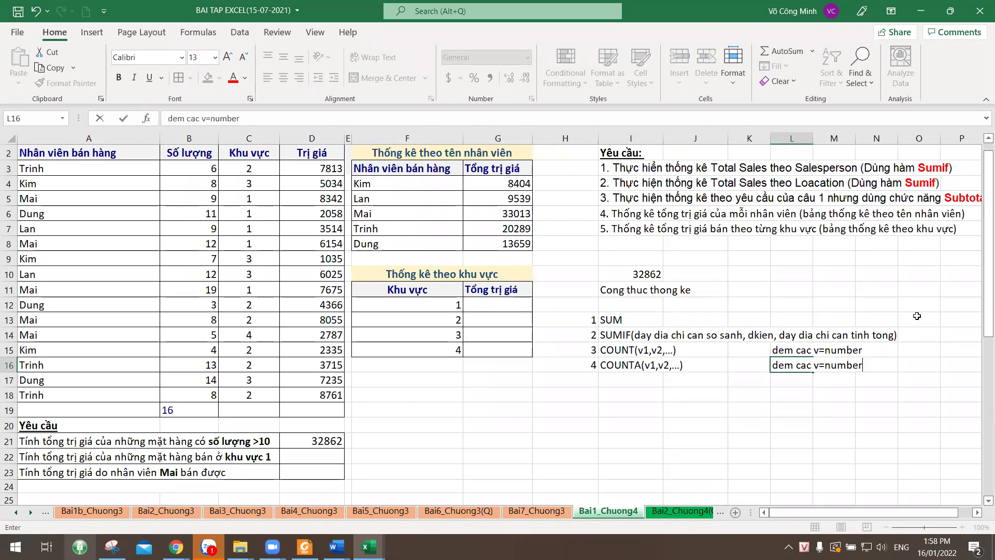
pyautogui.write('&te')
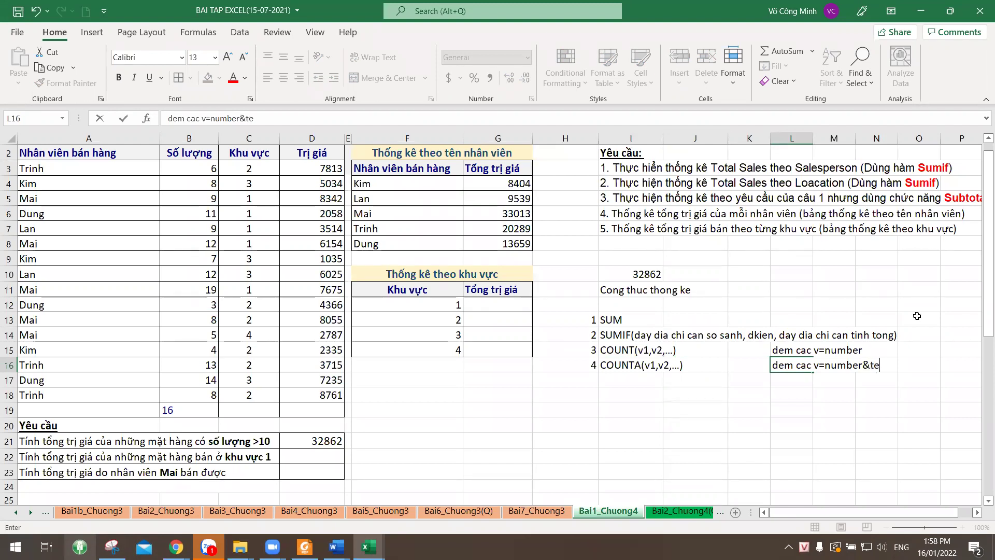
pyautogui.write('xt')
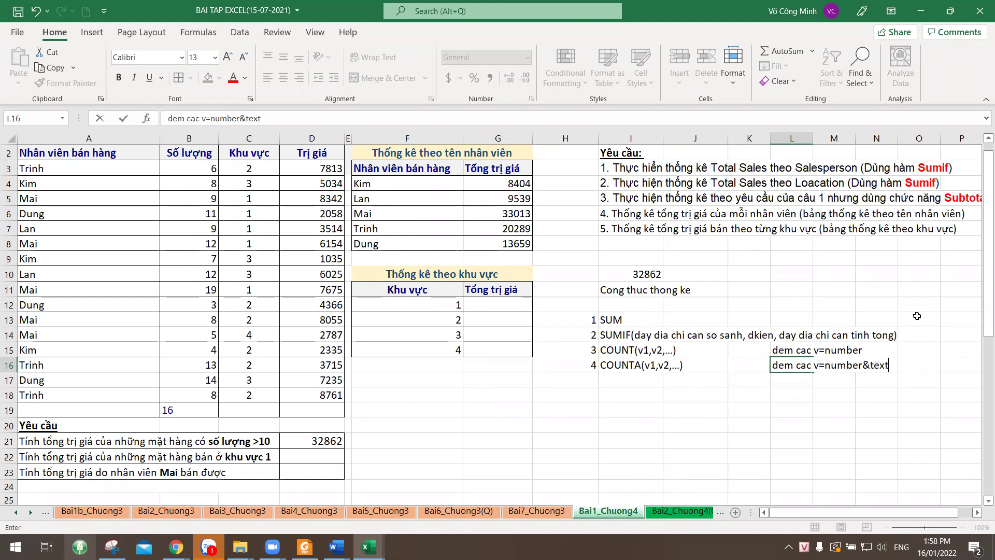
pyautogui.press('Return')
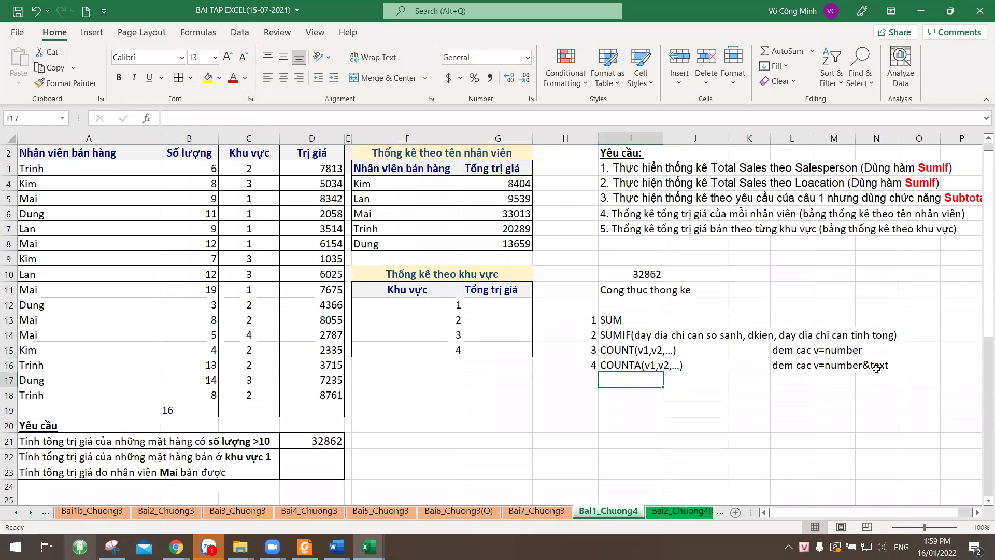
# - Count the salesperson entries in A19 with the formula =COUNTA(A3:A18)
pyautogui.click(77, 409)
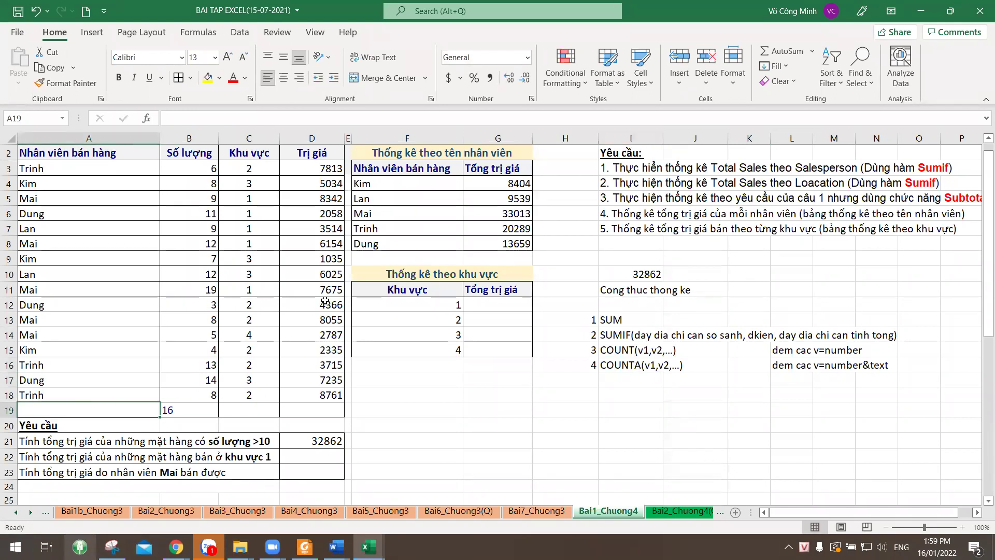
pyautogui.write('=counta')
pyautogui.press('Tab')
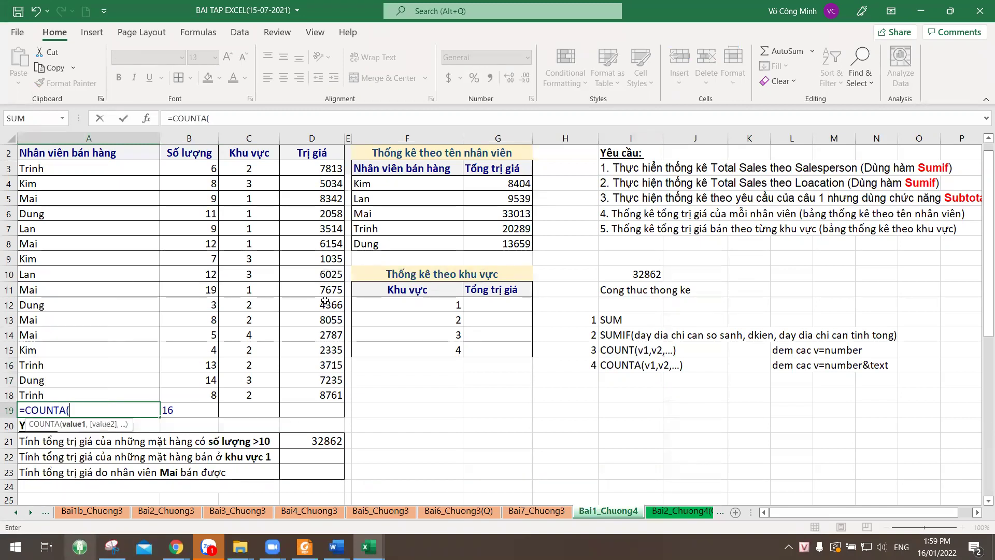
pyautogui.moveTo(86, 169); pyautogui.dragTo(74, 397)
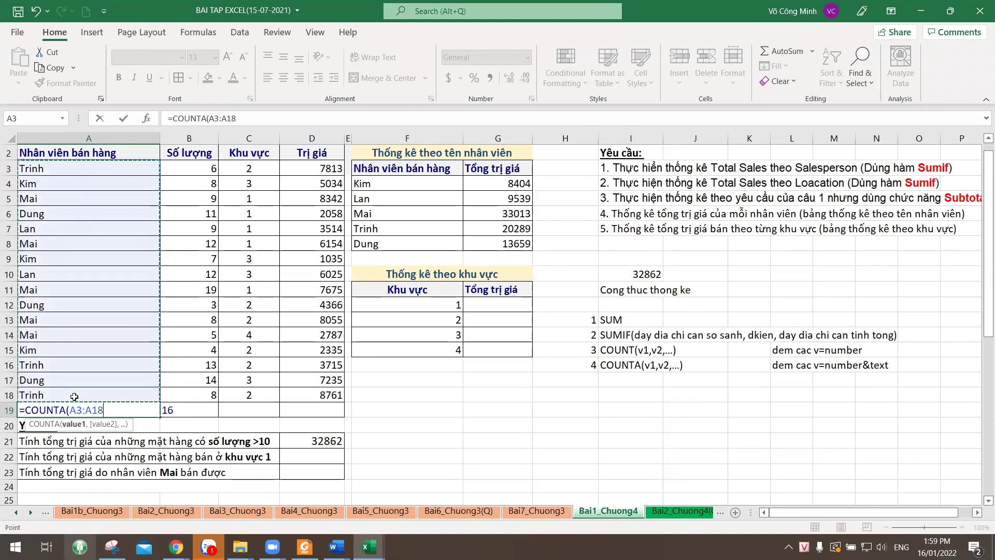
pyautogui.write(')')
pyautogui.press('Return')
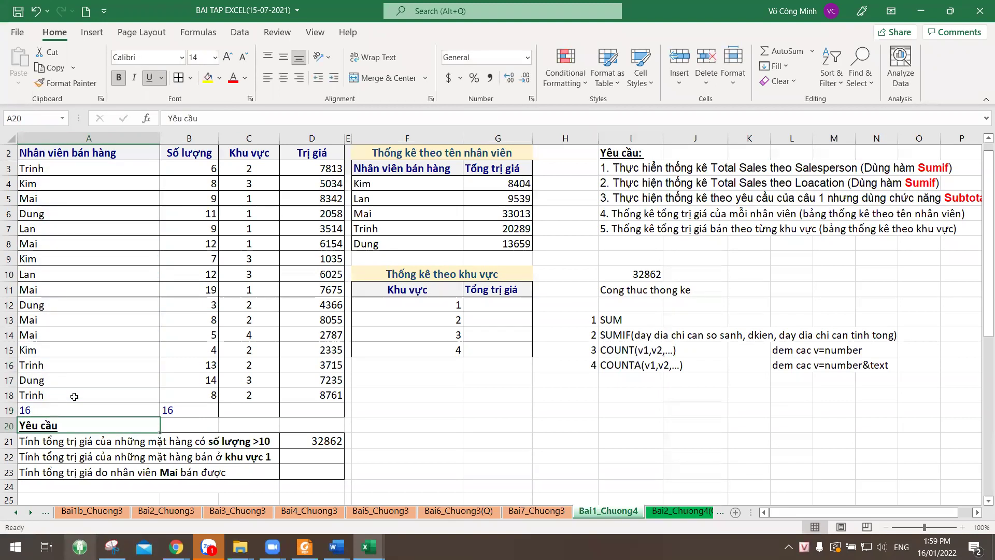
pyautogui.click(83, 409)
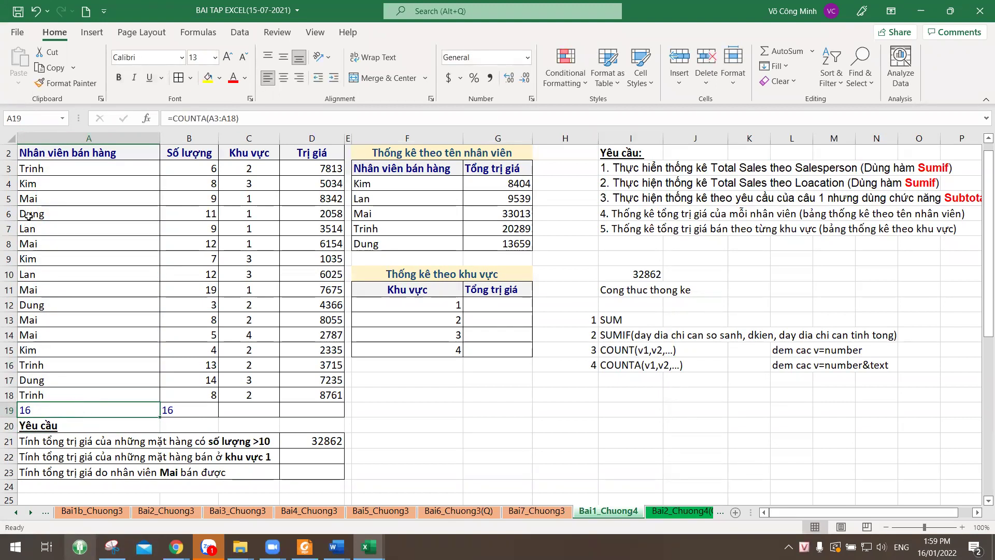
# - Test the COUNTA result by replacing the salesperson name in A5 with a different name and with the number 2
pyautogui.click(66, 199)
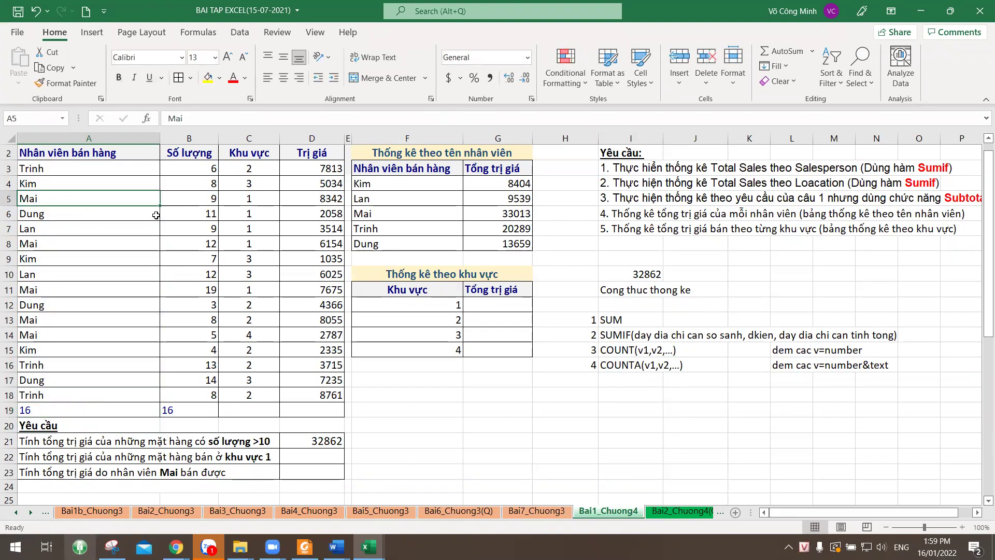
pyautogui.write('H')
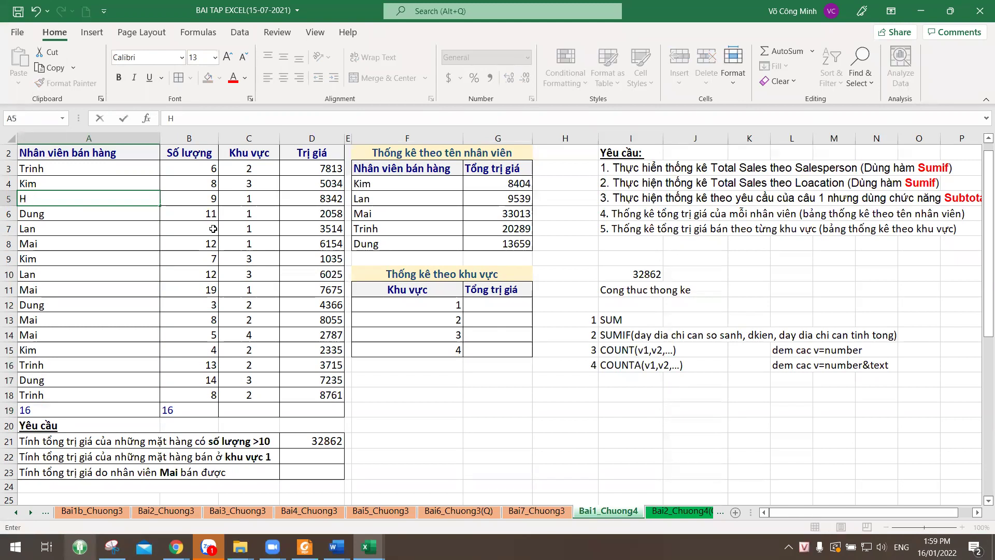
pyautogui.press('Return')
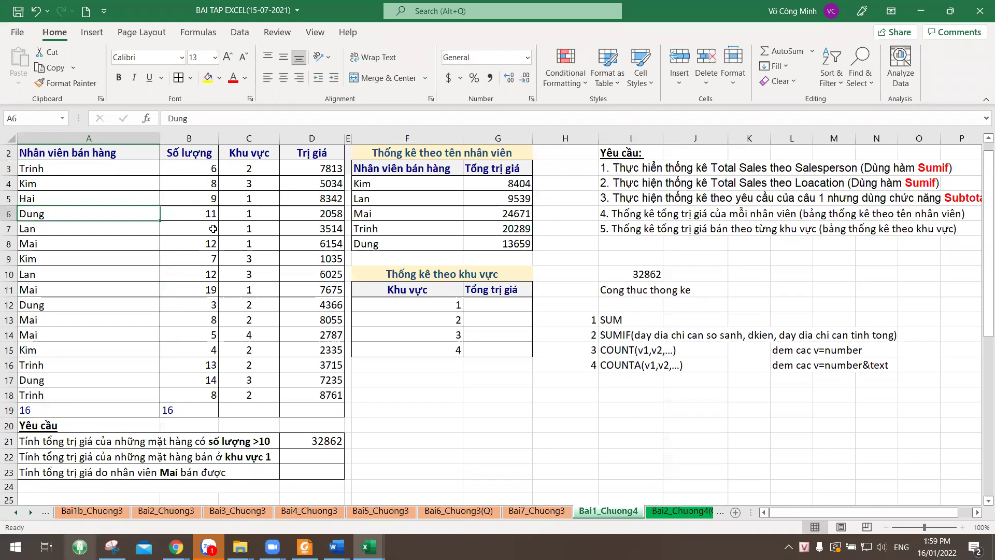
pyautogui.click(104, 198)
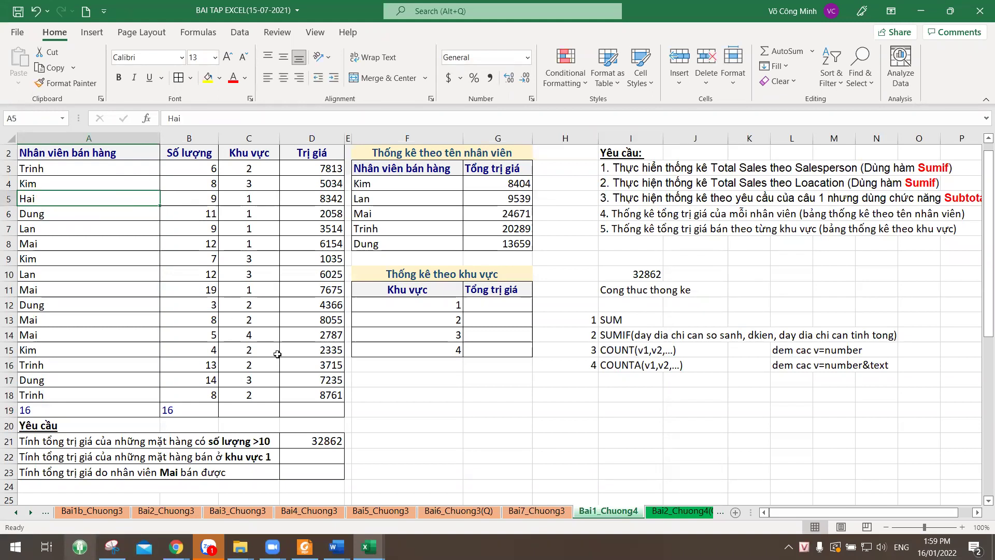
pyautogui.write('2')
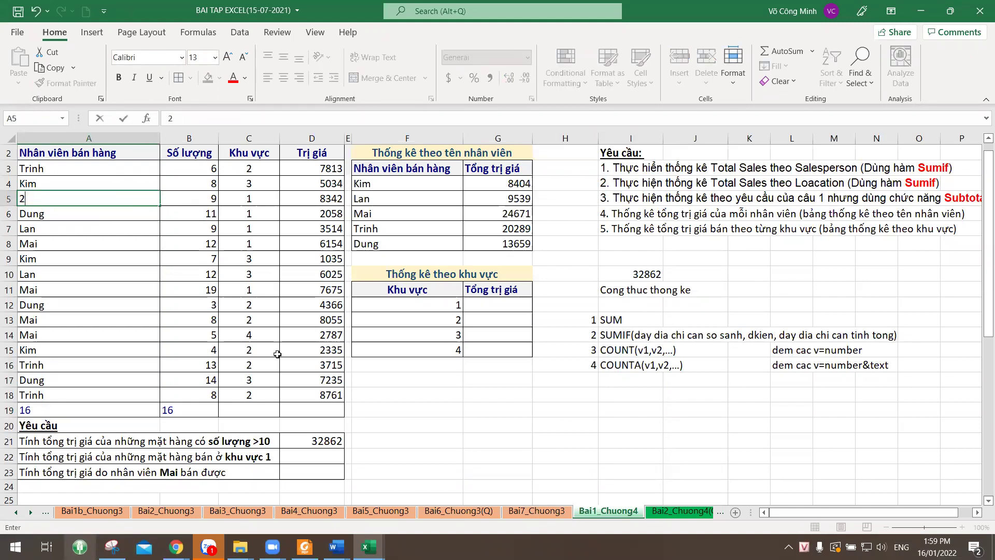
pyautogui.press('Return')
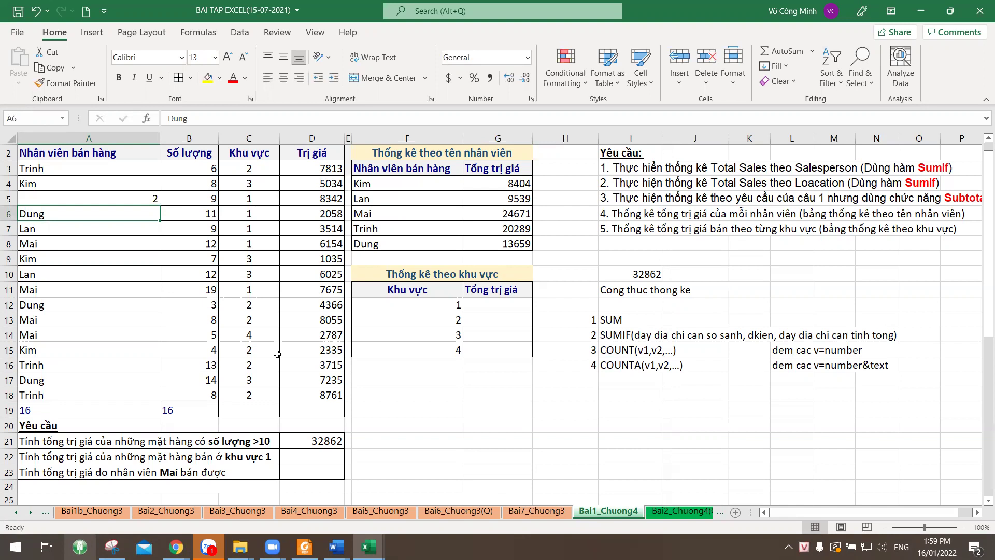
# - Restore the original salesperson name in A5
pyautogui.press('Up')
pyautogui.write('Mai')
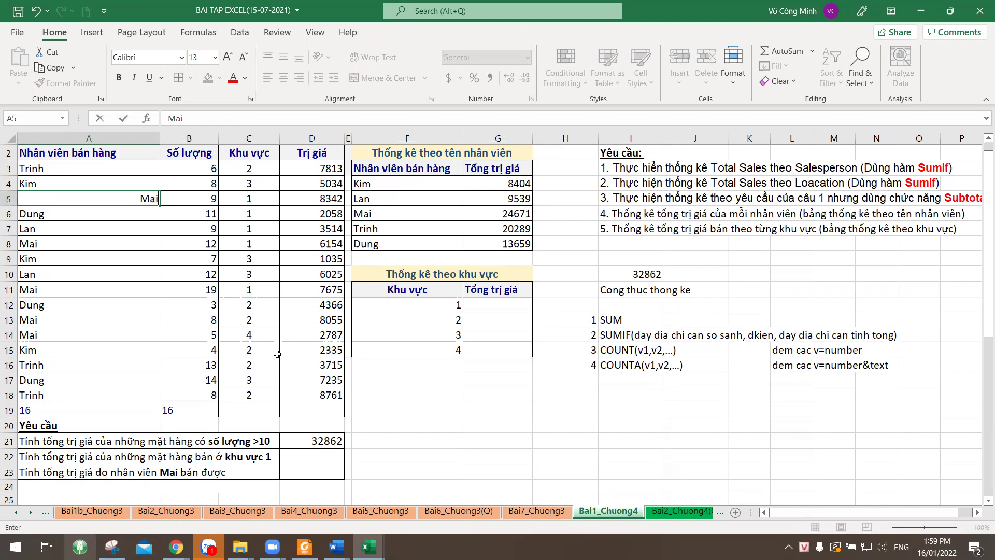
pyautogui.press('Return')
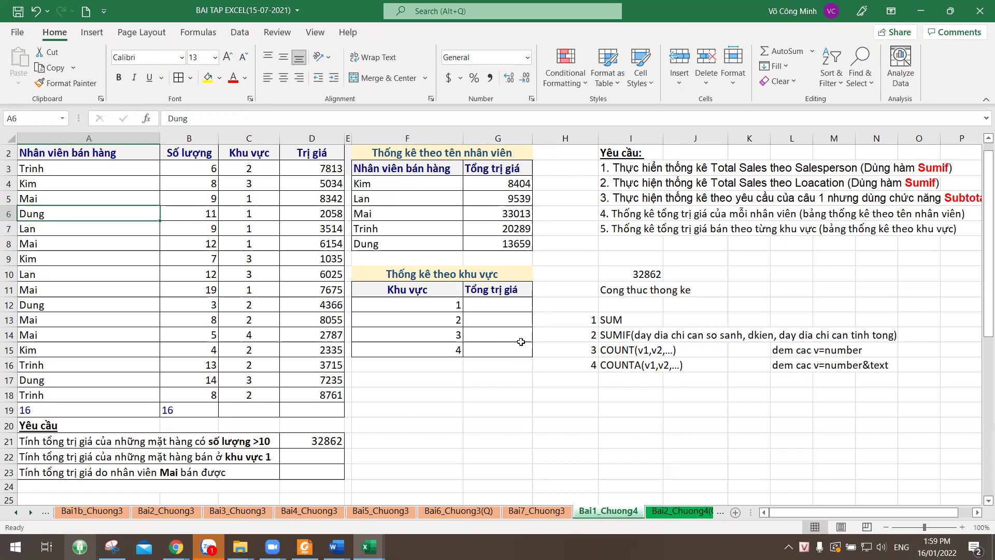
# - Add item 5 to the function list, with the number in H17 and the syntax COUNTBLANK(v1,v2,..) in I17
pyautogui.click(595, 377)
pyautogui.write('5')
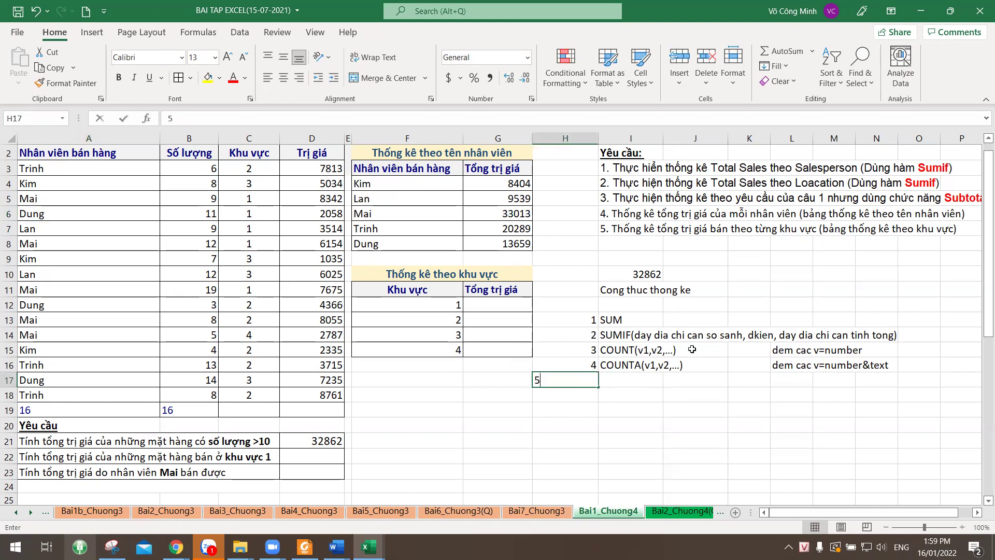
pyautogui.press('Tab')
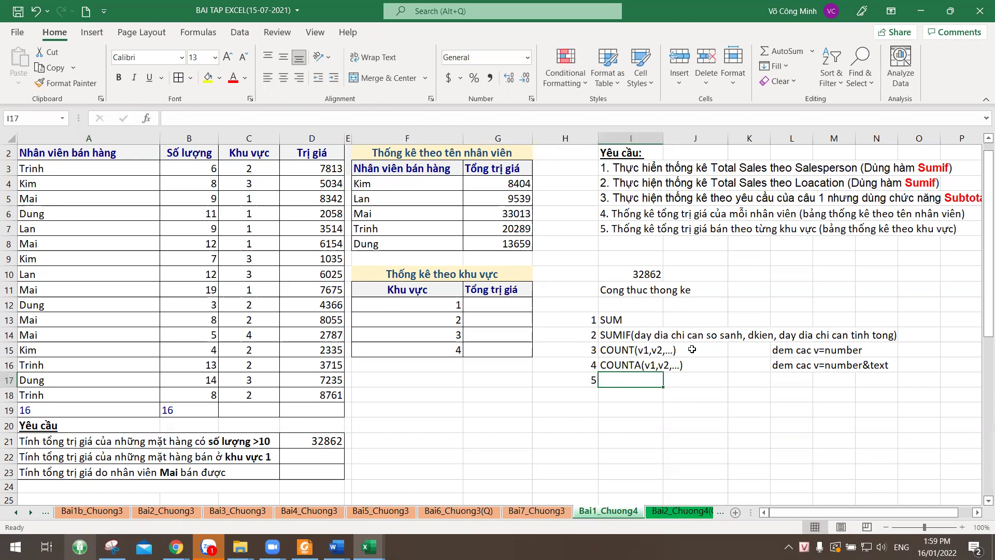
pyautogui.write('COU')
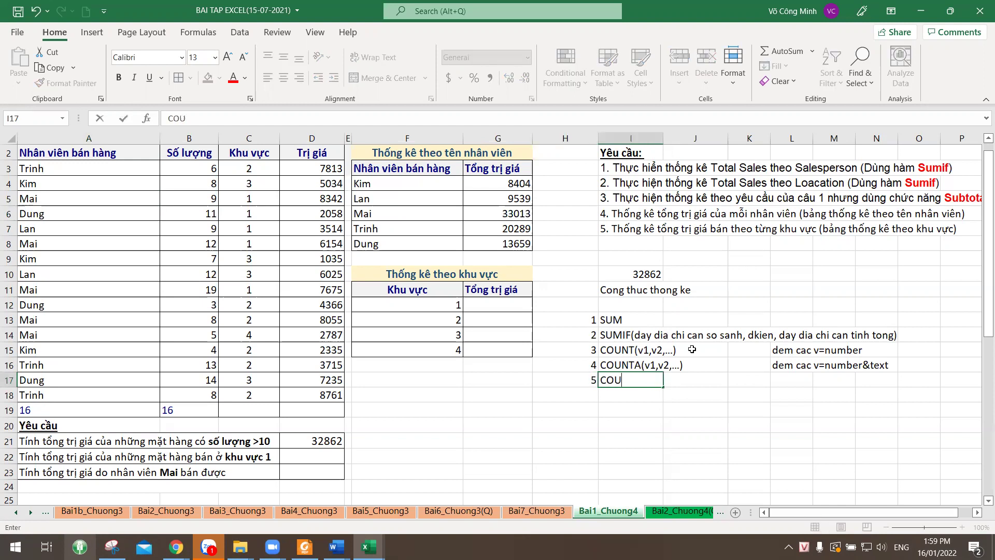
pyautogui.write('NTBLANK')
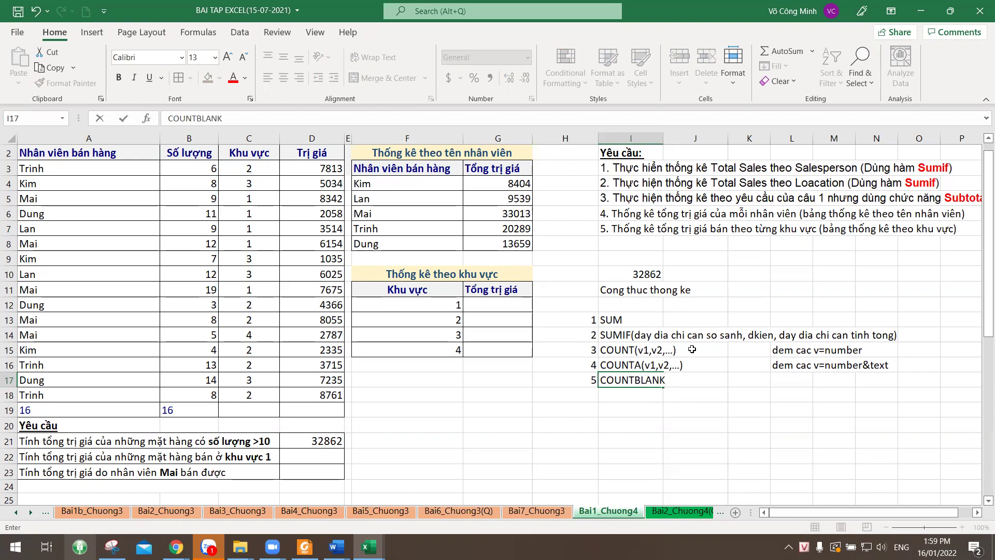
pyautogui.write('(v1,v')
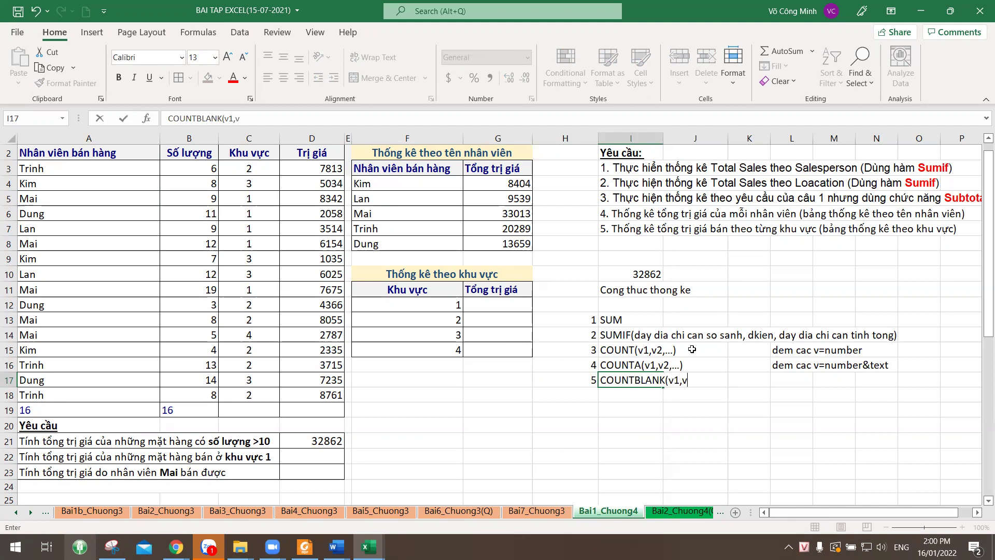
pyautogui.write('2,..)')
pyautogui.press('Return')
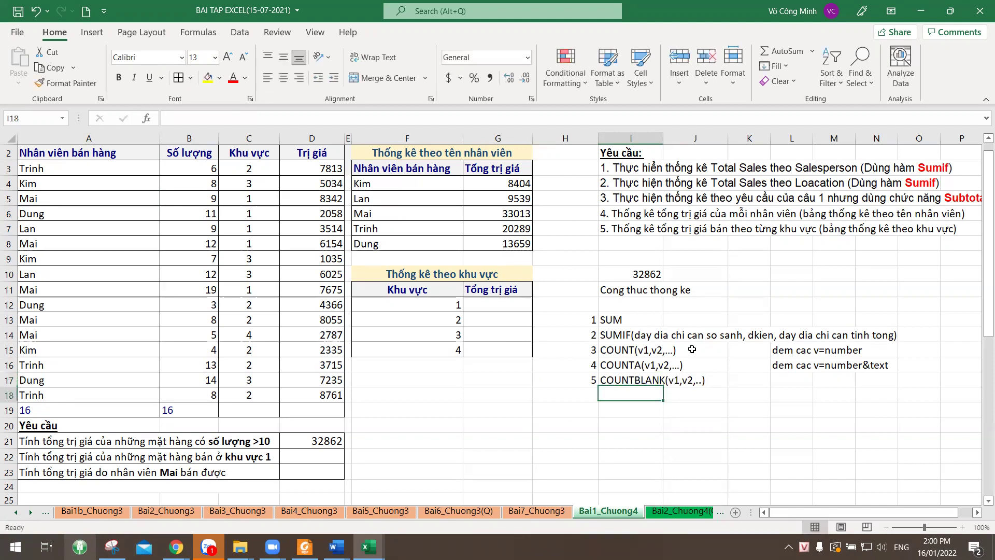
# - Add the explanatory note "dem cac cell=rong" in L17 beside the COUNTBLANK syntax
pyautogui.press('Up')
pyautogui.press('Right')
pyautogui.press('Right')
pyautogui.press('Right')
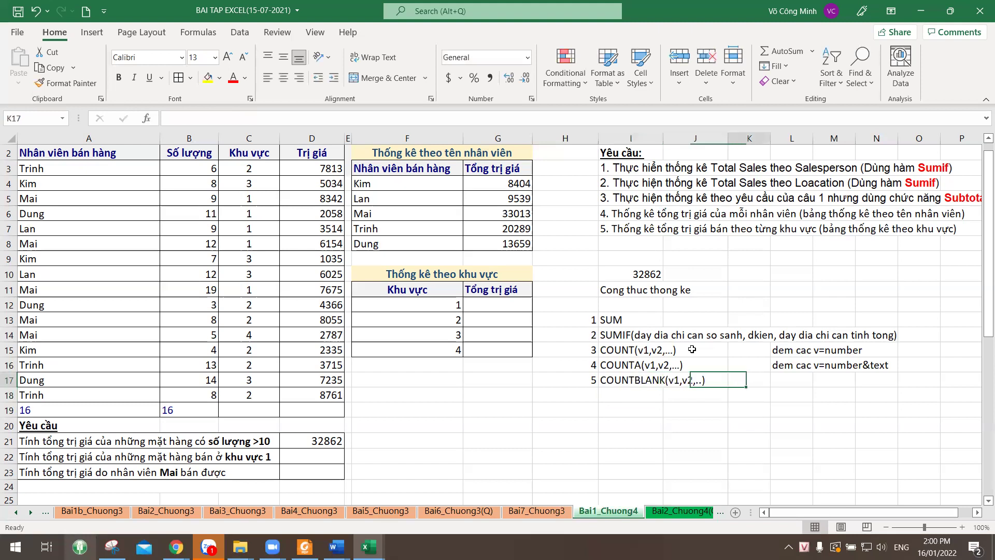
pyautogui.write('dem cac')
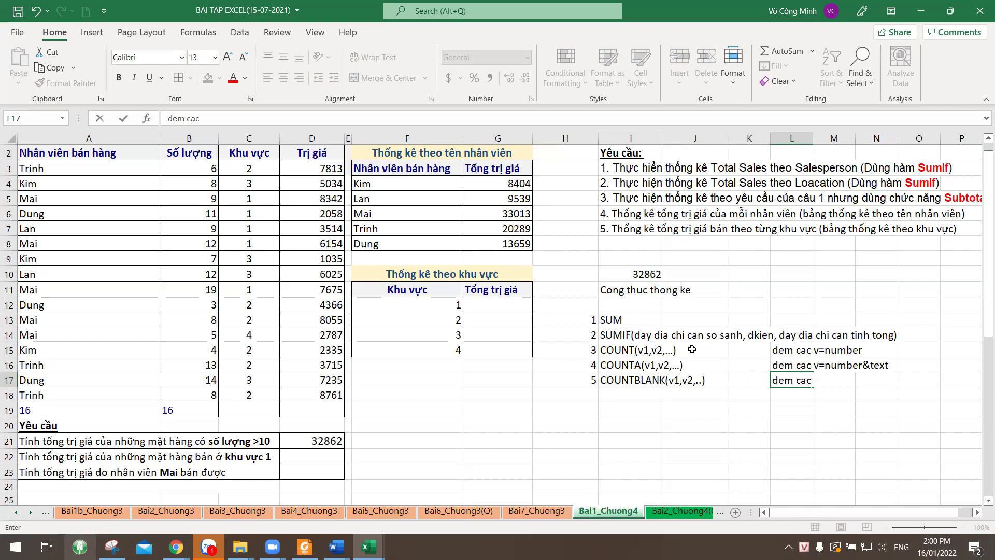
pyautogui.write(' cell')
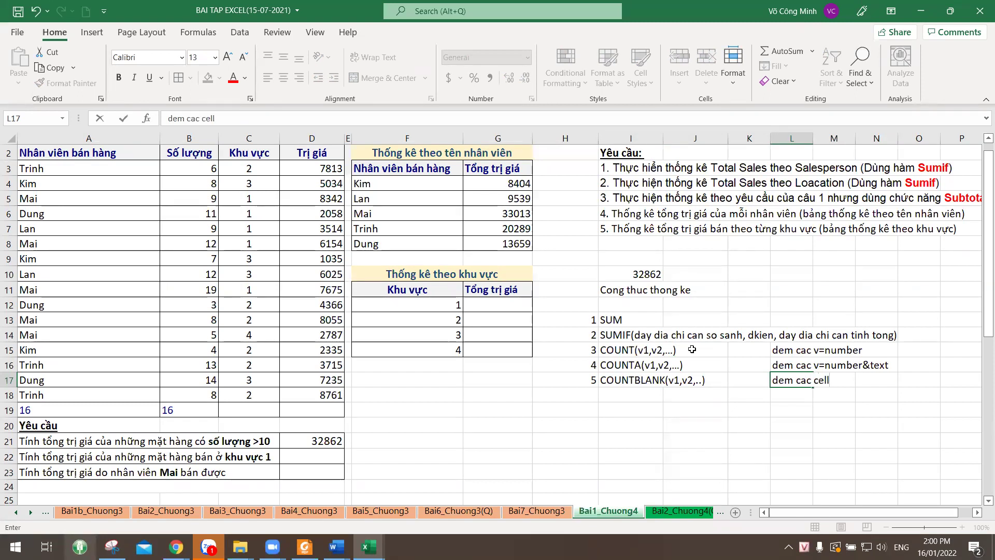
pyautogui.write('=rong')
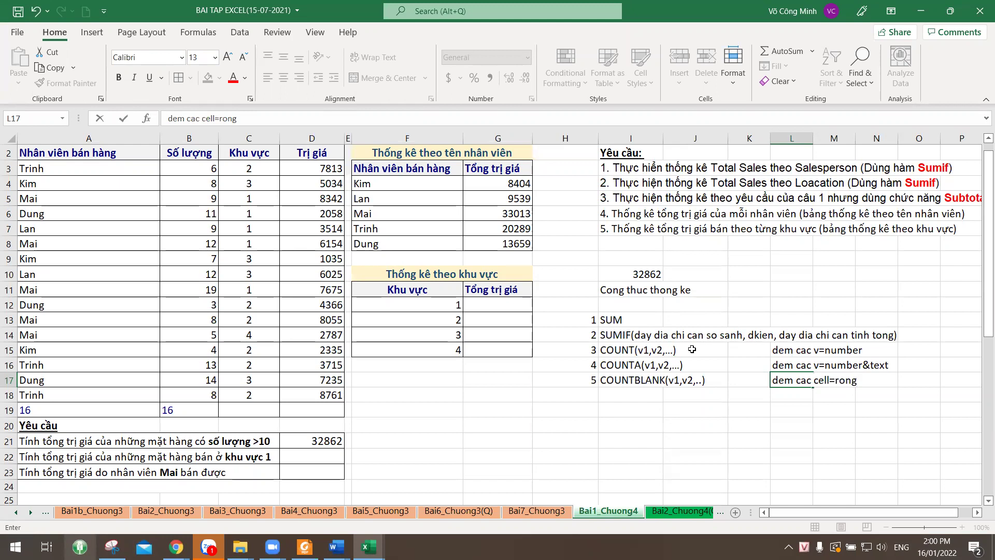
pyautogui.press('Return')
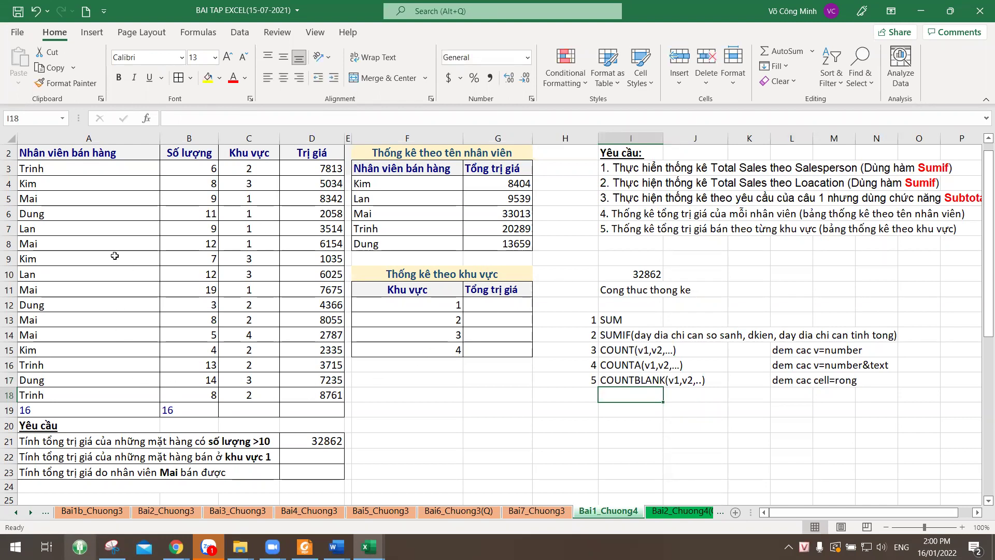
# - Clear the salesperson name in A5 and check the count formulas in B19 and A19
pyautogui.click(115, 225)
pyautogui.click(112, 208)
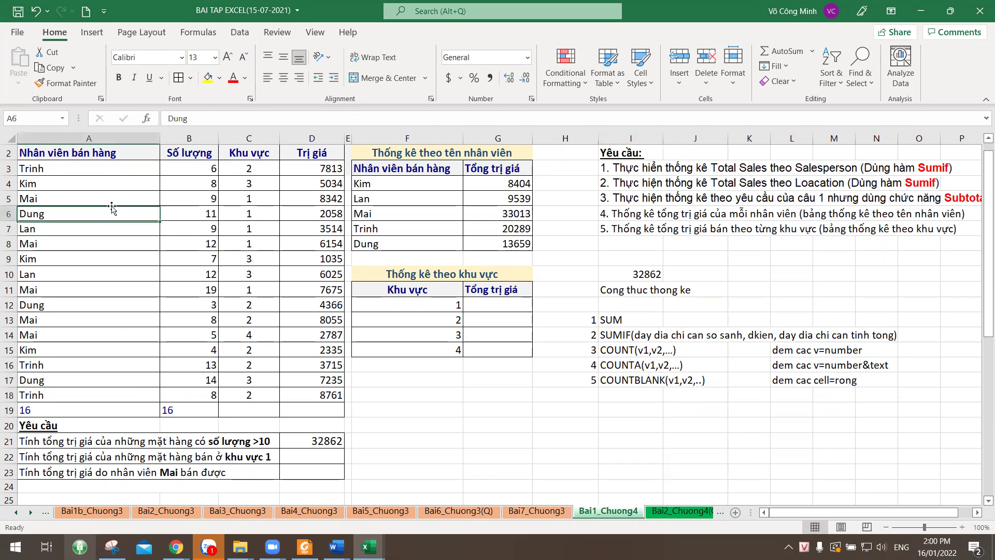
pyautogui.click(112, 200)
pyautogui.press('Delete')
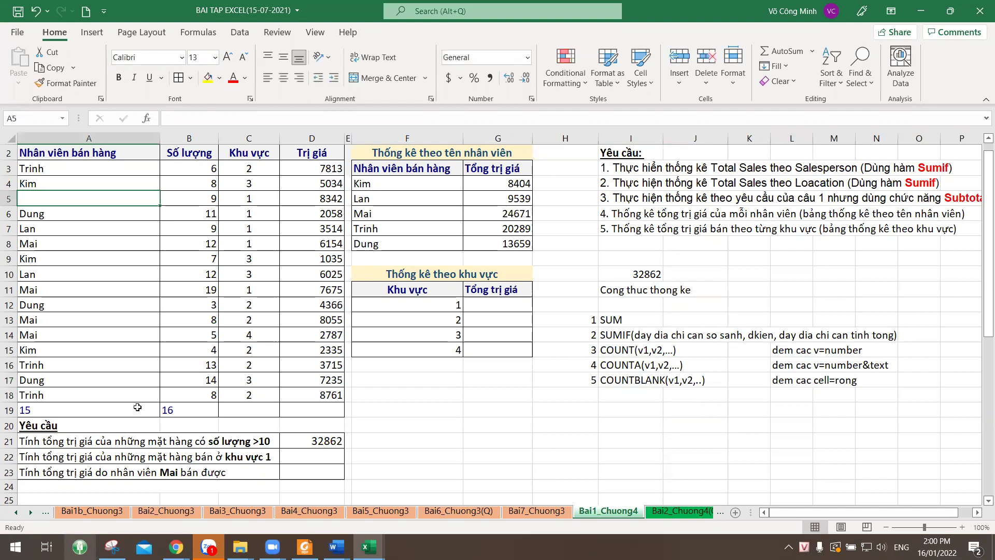
pyautogui.click(188, 408)
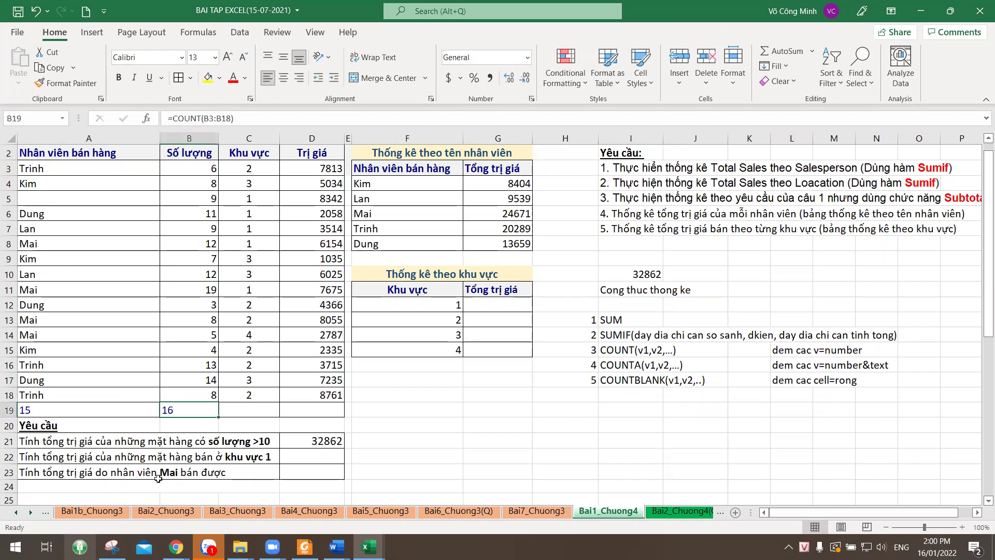
pyautogui.click(50, 413)
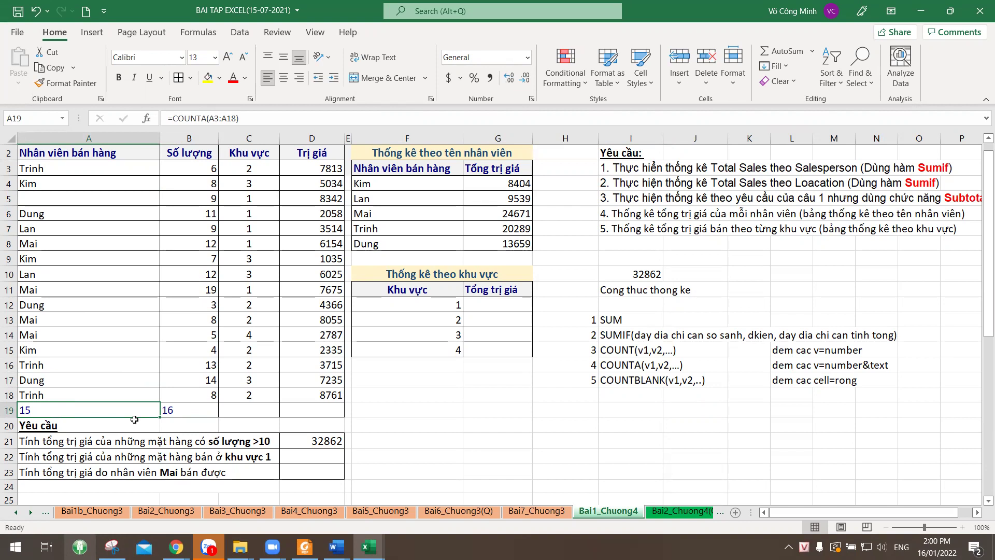
pyautogui.click(89, 301)
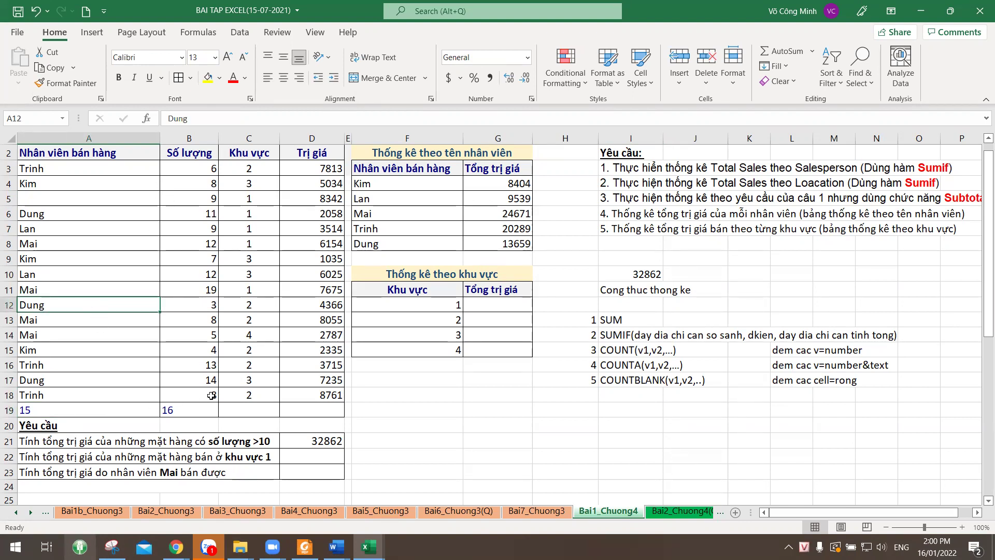
# - Replace the formula in A19 with =COUNTBLANK(A3:A18) and compare it with the empty salesperson cell A5
pyautogui.click(80, 404)
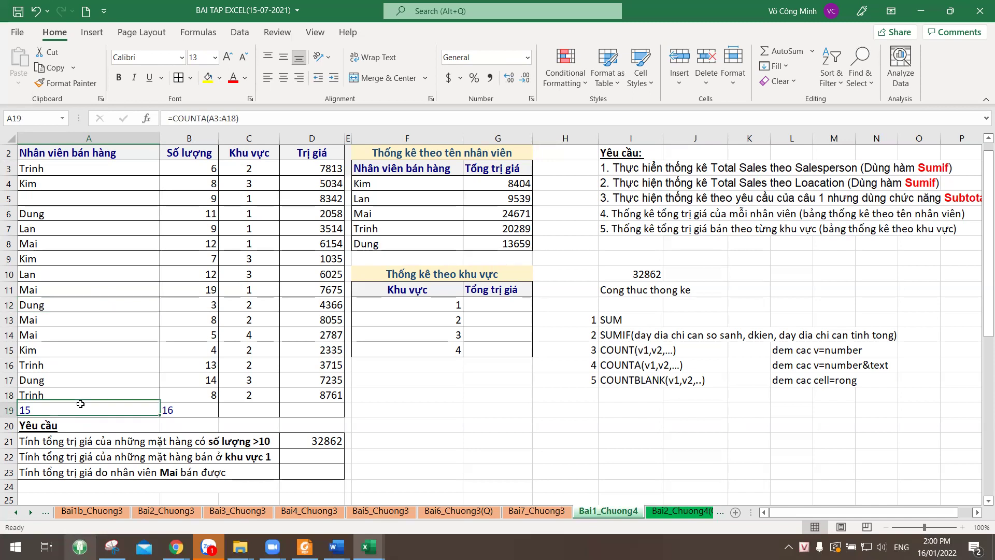
pyautogui.write('=c')
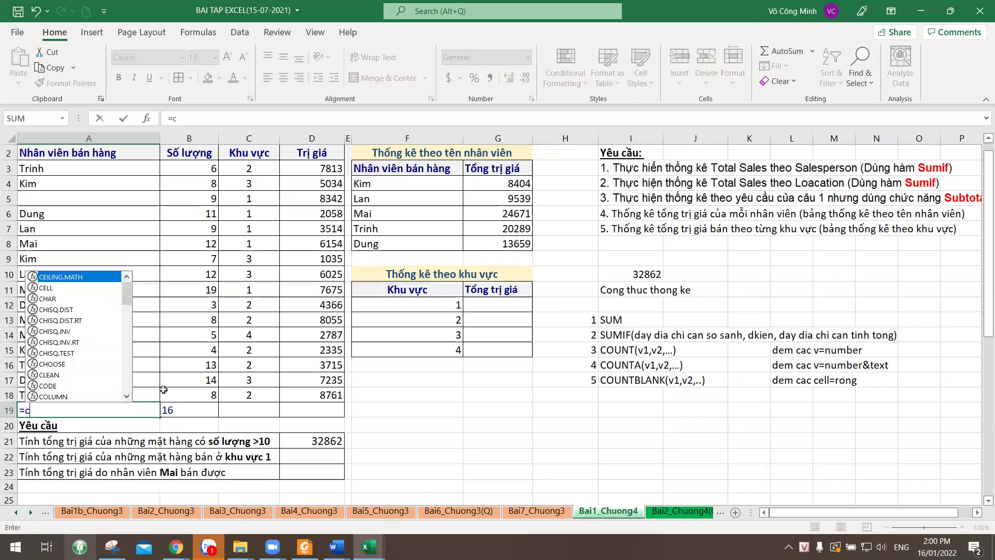
pyautogui.write('ountbl')
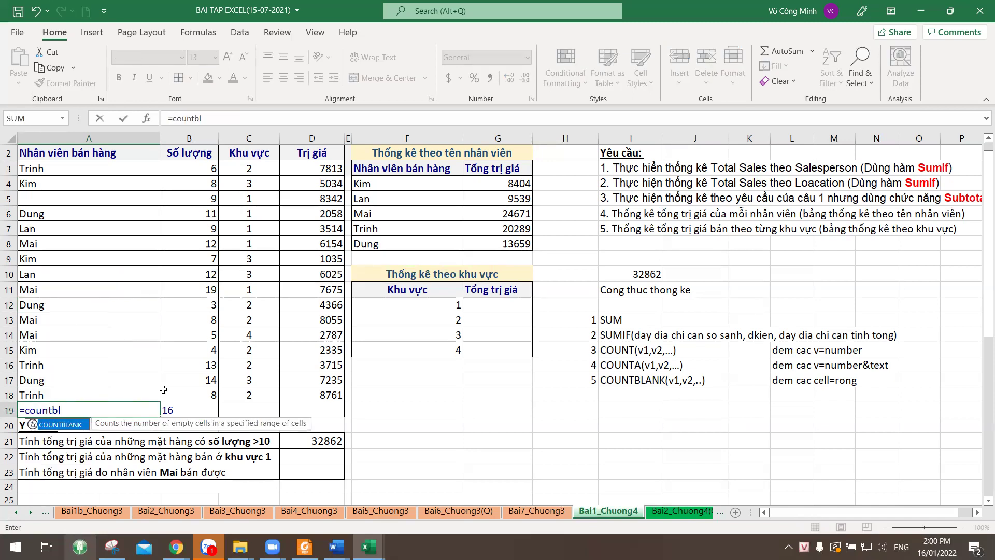
pyautogui.press('Tab')
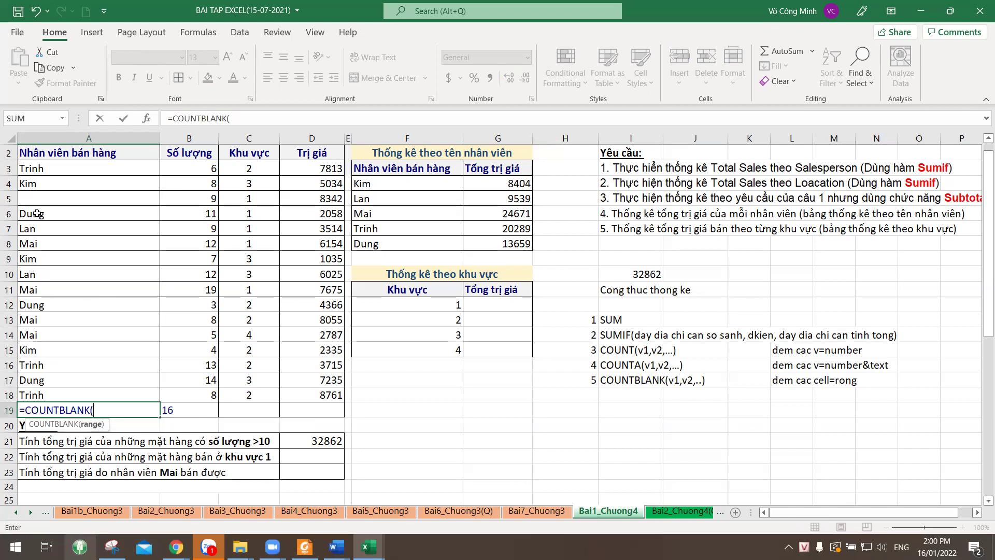
pyautogui.moveTo(67, 172); pyautogui.dragTo(78, 395)
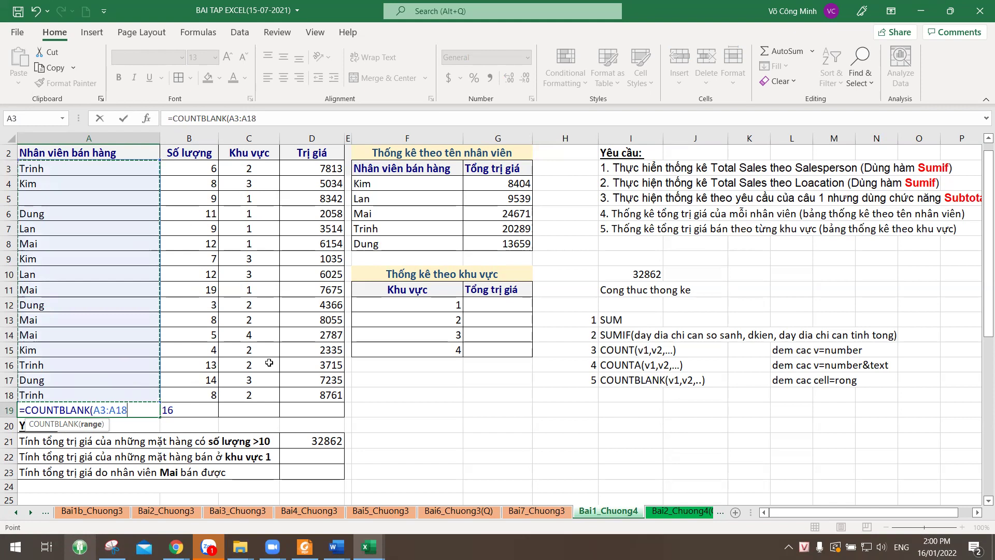
pyautogui.write(')')
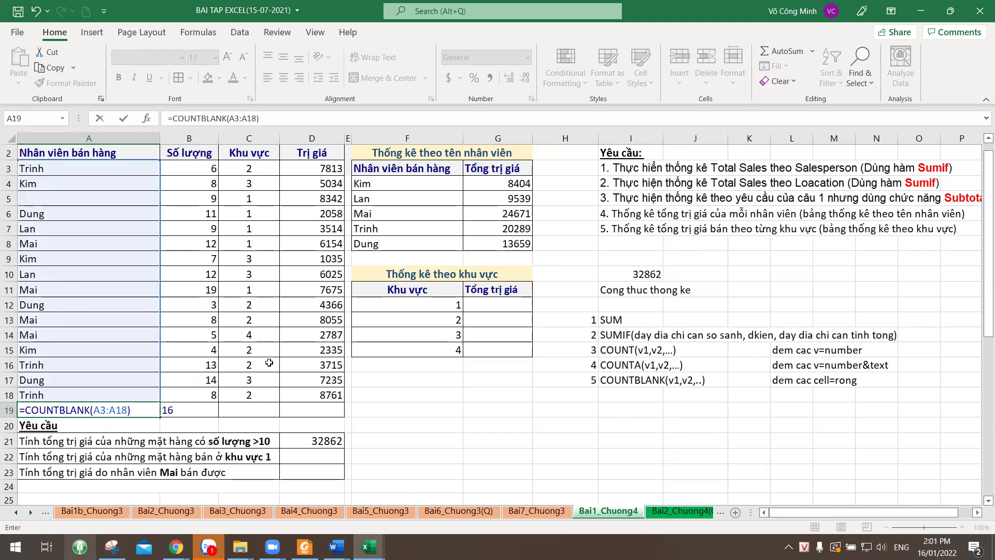
pyautogui.press('Return')
pyautogui.click(95, 412)
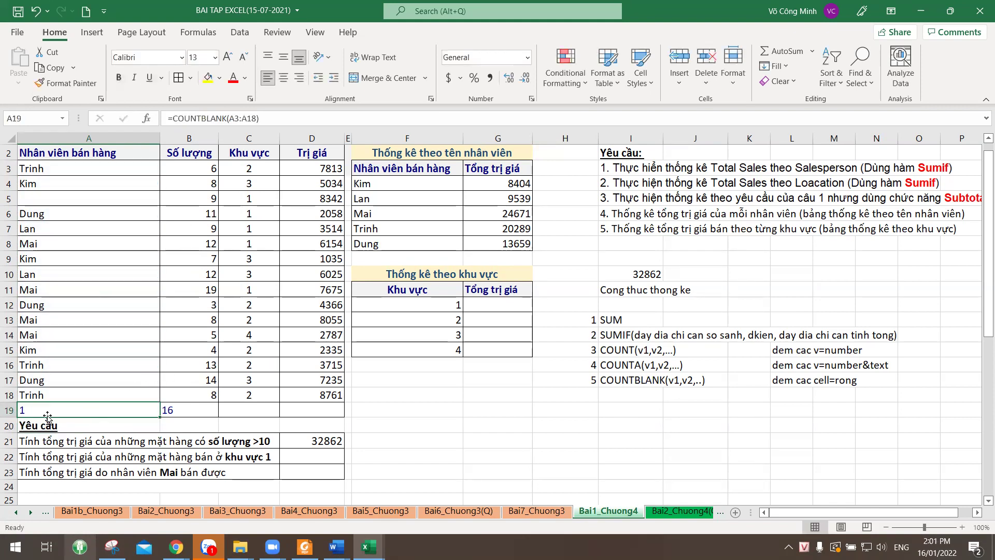
pyautogui.click(40, 202)
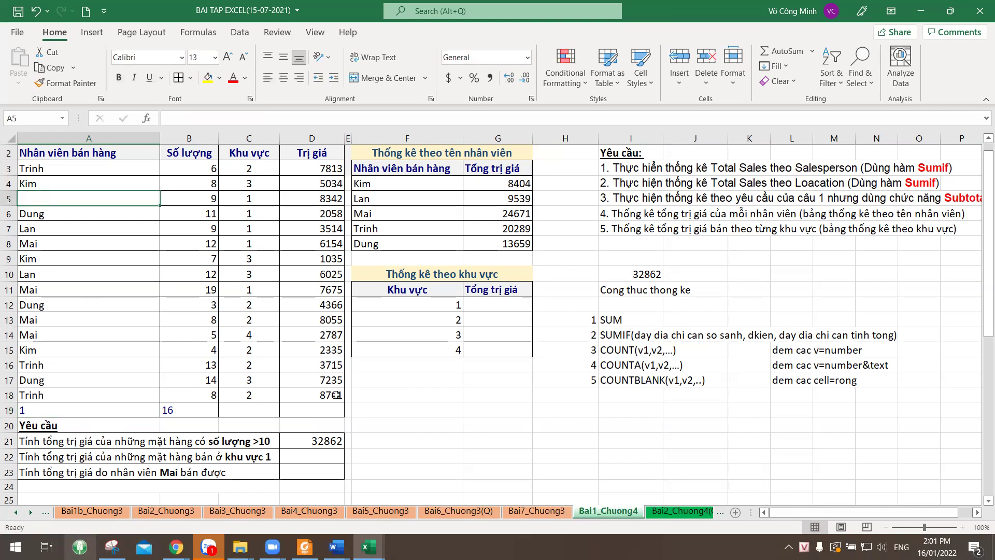
# - Change the argument of the COUNTBLANK syntax in I17 to "range" and recheck the blank count in A19 against A5
pyautogui.click(614, 381)
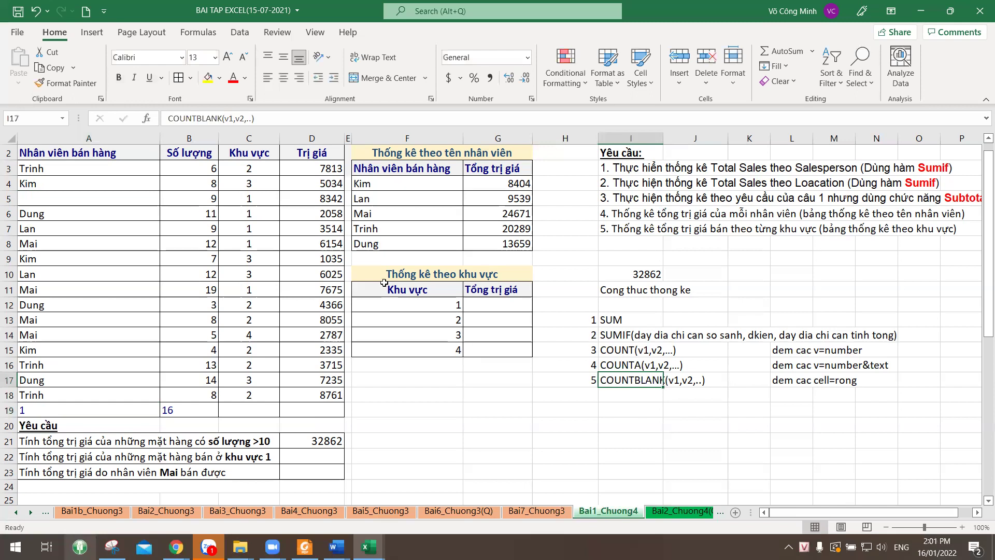
pyautogui.moveTo(224, 118); pyautogui.dragTo(254, 118)
pyautogui.write('range')
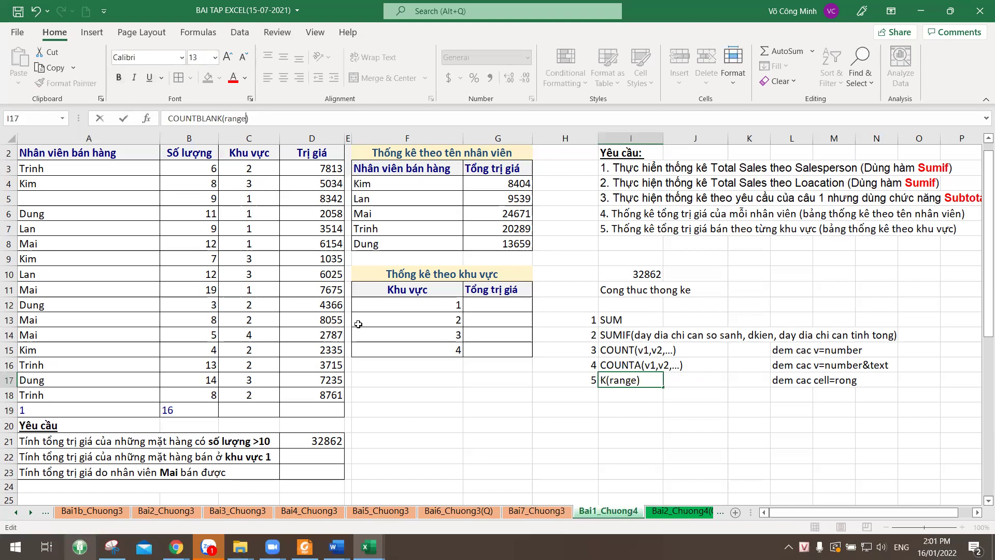
pyautogui.press('Return')
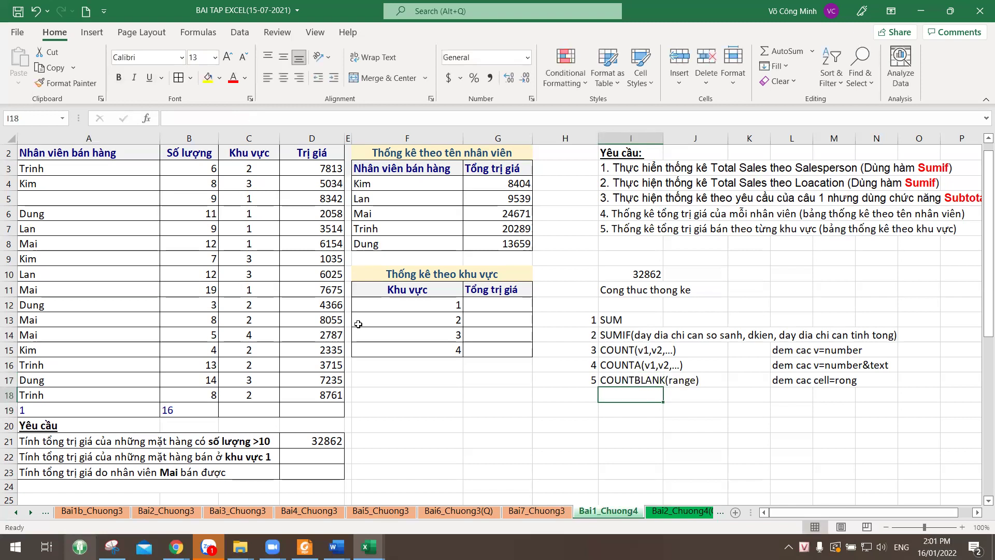
pyautogui.click(124, 406)
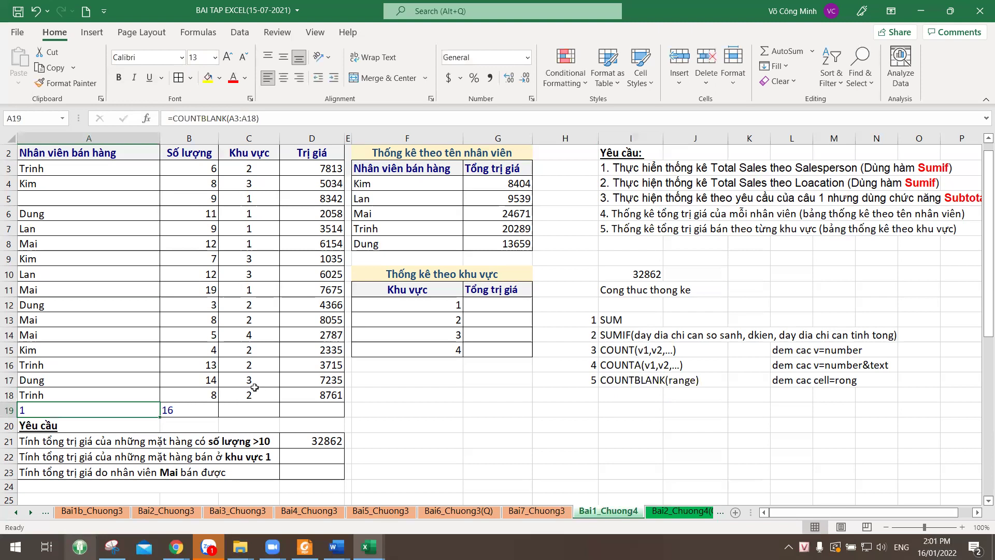
pyautogui.click(130, 200)
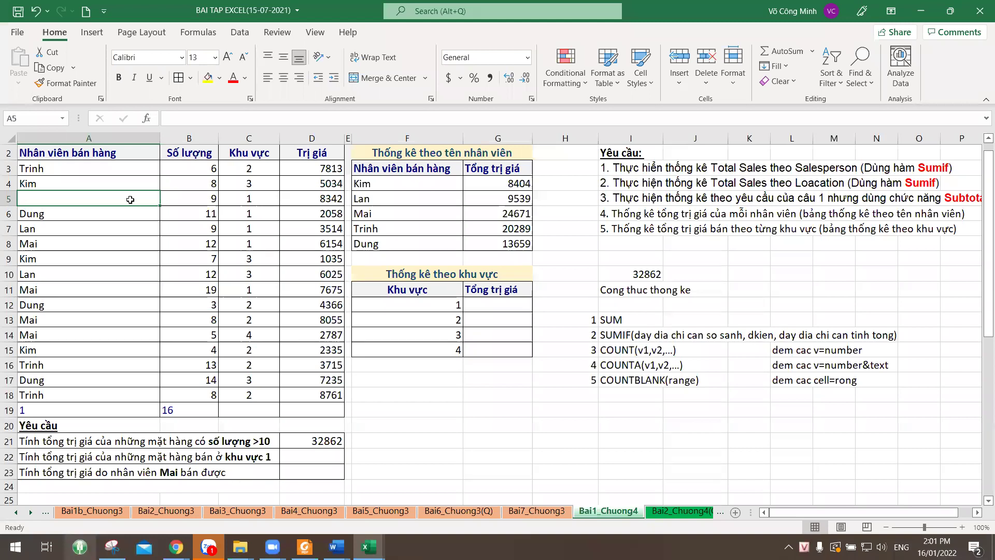
# - Undo the last edits to I17 and A19 and the clearing of the salesperson name in A5
pyautogui.hotkey('ctrl', 'z')
pyautogui.hotkey('ctrl', 'z')
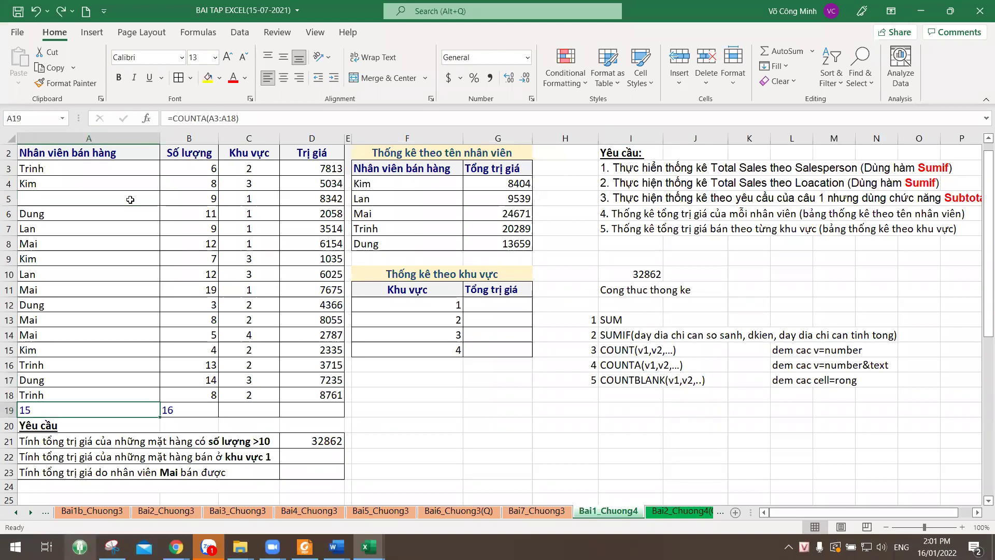
pyautogui.hotkey('ctrl', 'z')
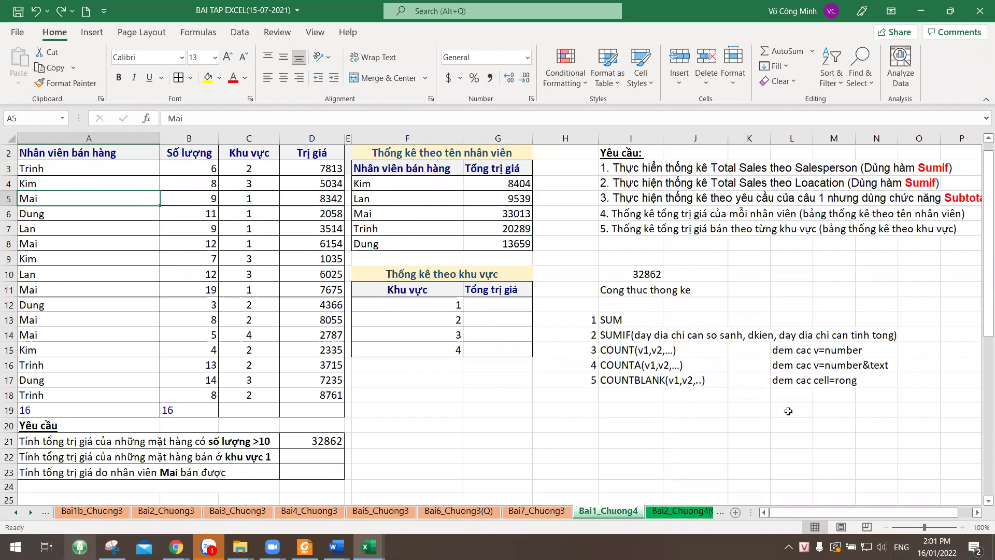
# - Correct the syntax entry in I17 to COUNTBLANK(range)
pyautogui.click(607, 379)
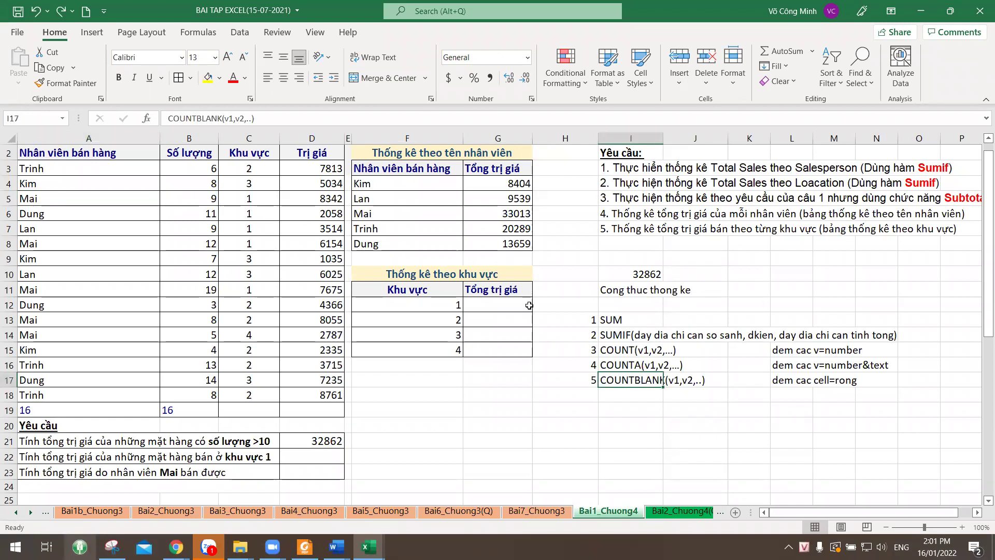
pyautogui.moveTo(224, 118); pyautogui.dragTo(253, 119)
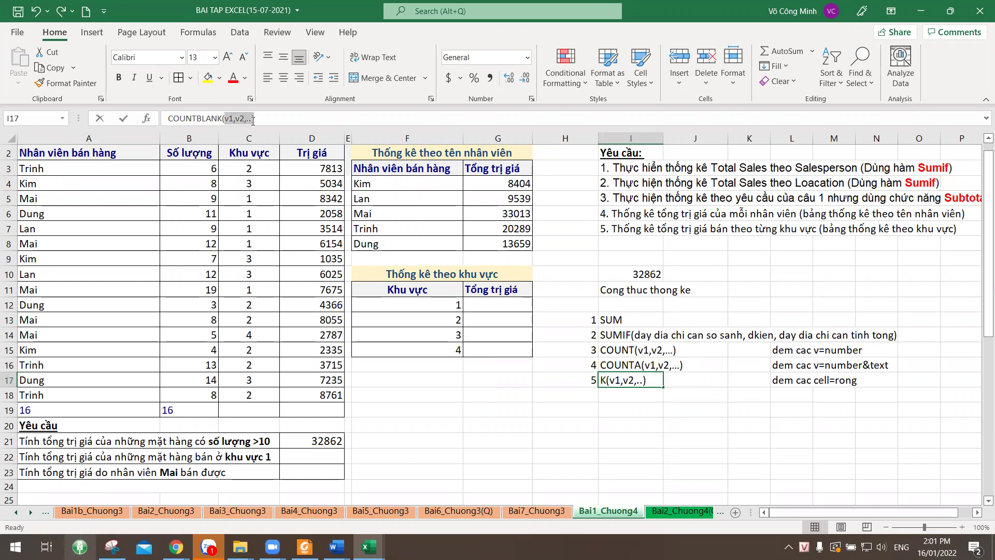
pyautogui.write('range')
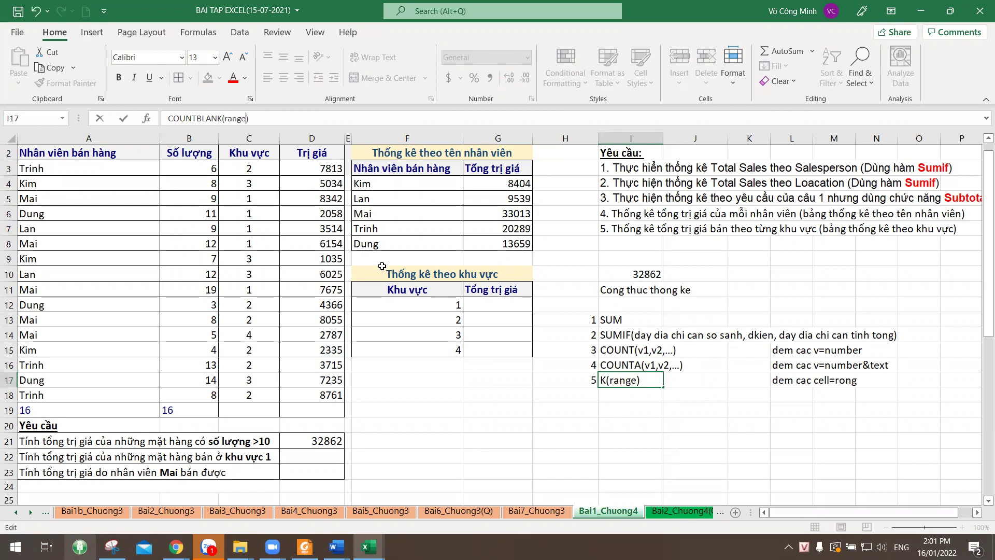
pyautogui.press('Return')
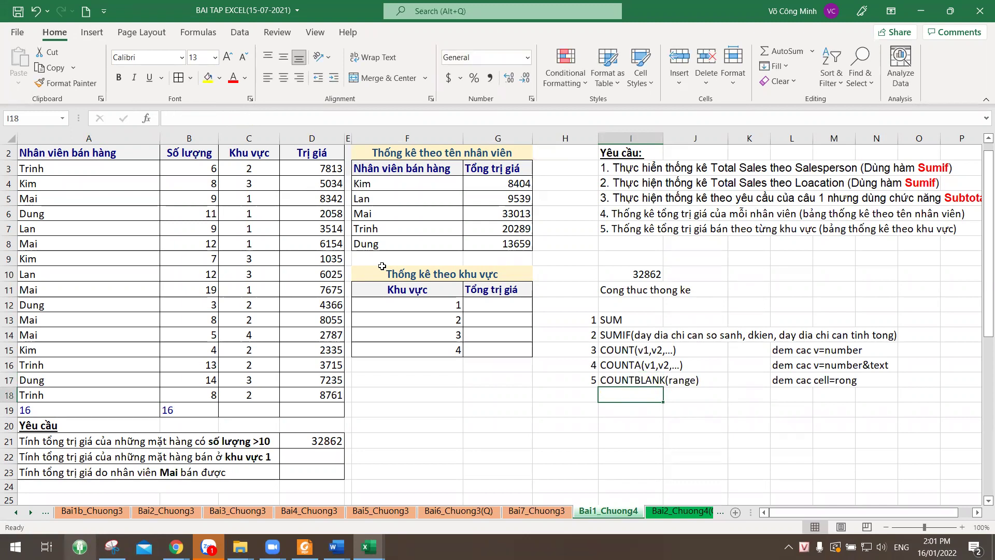
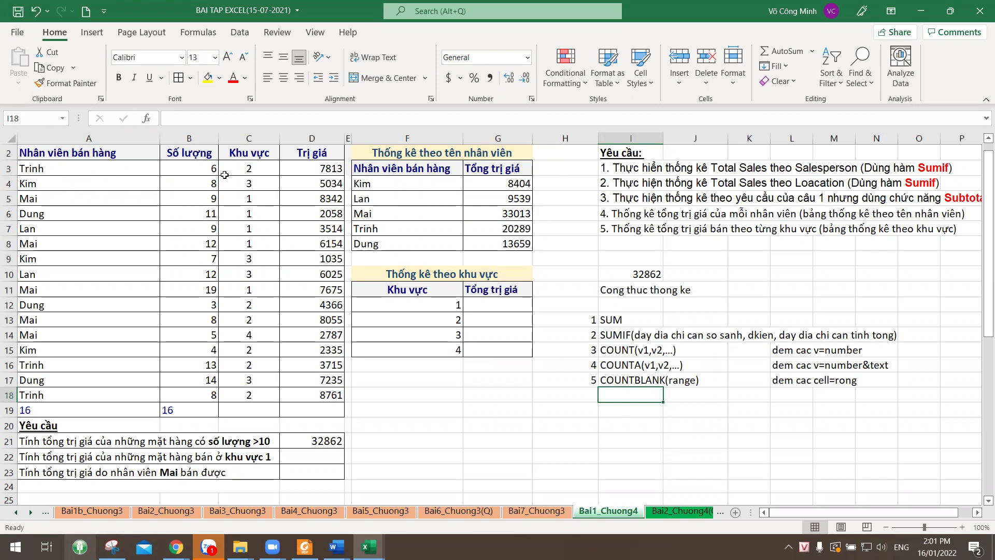
# - Clear the total values in G4:G8 of the salesperson statistics table
pyautogui.moveTo(99, 168); pyautogui.dragTo(96, 389)
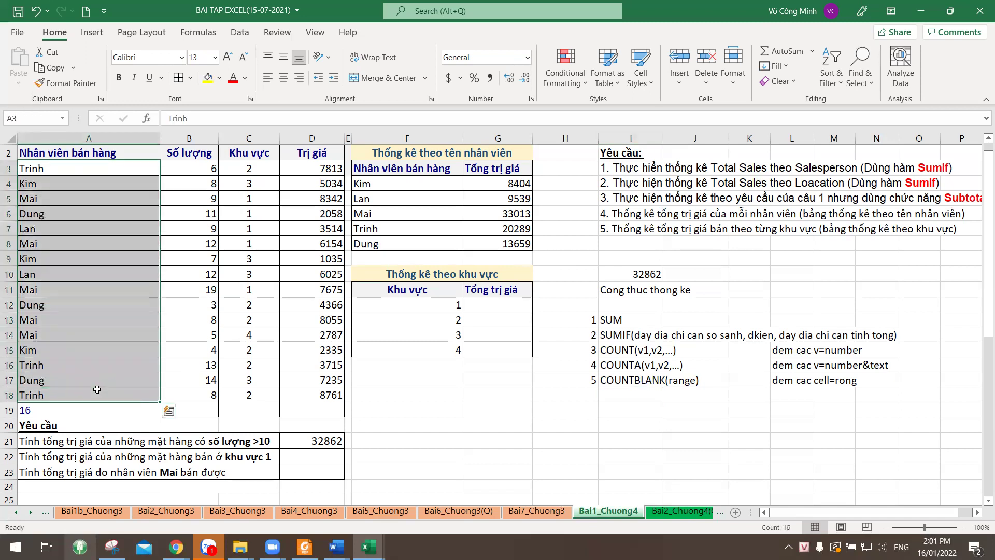
pyautogui.click(510, 168)
pyautogui.moveTo(509, 187); pyautogui.dragTo(510, 252)
pyautogui.press('Delete')
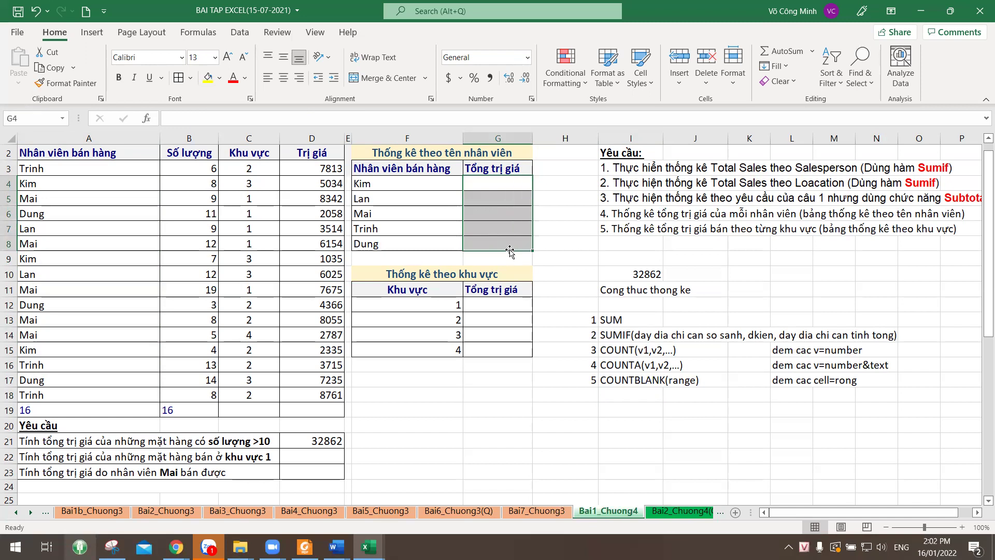
pyautogui.click(386, 182)
pyautogui.click(478, 181)
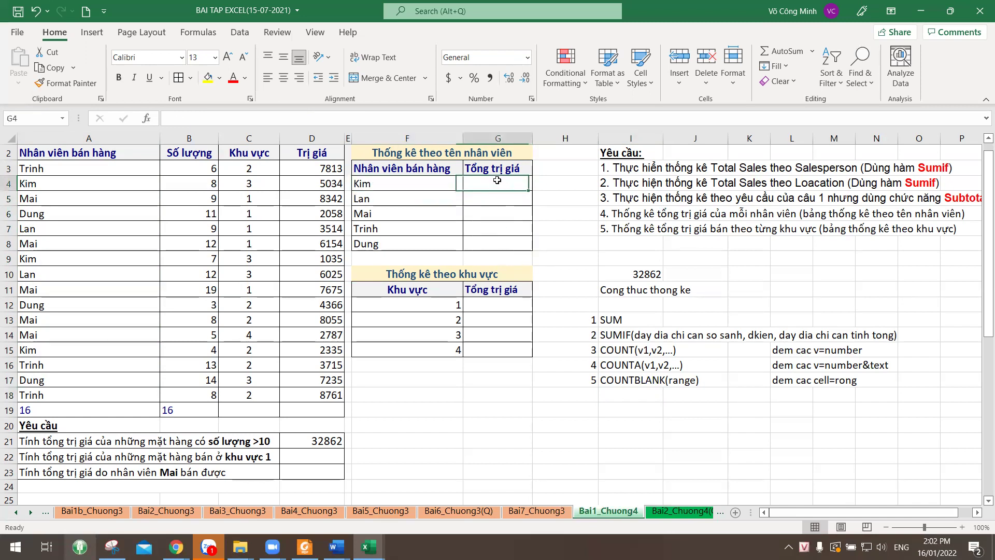
# - Replace the column header in G3 with "Số đơn hàng"
pyautogui.click(495, 169)
pyautogui.press('Delete')
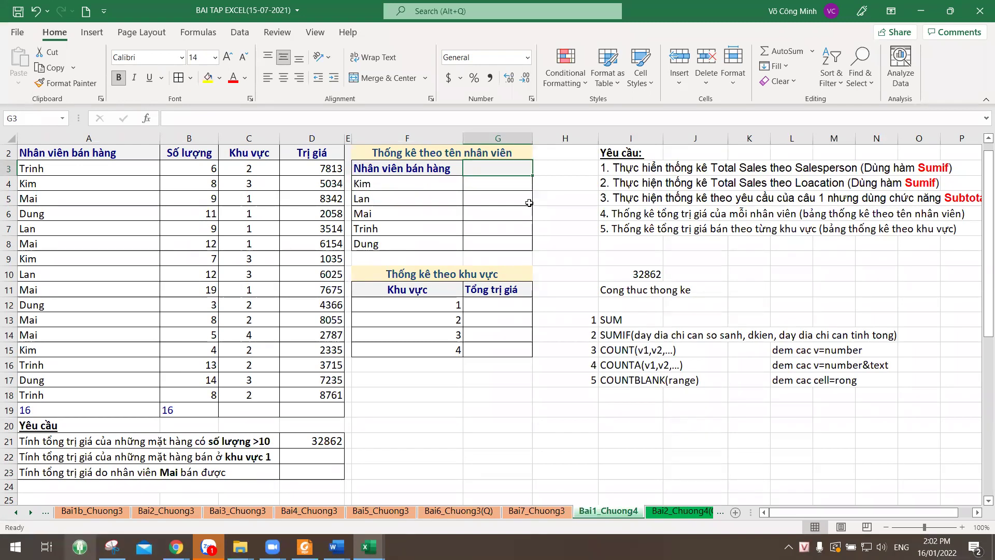
pyautogui.write('Soố đơn hang')
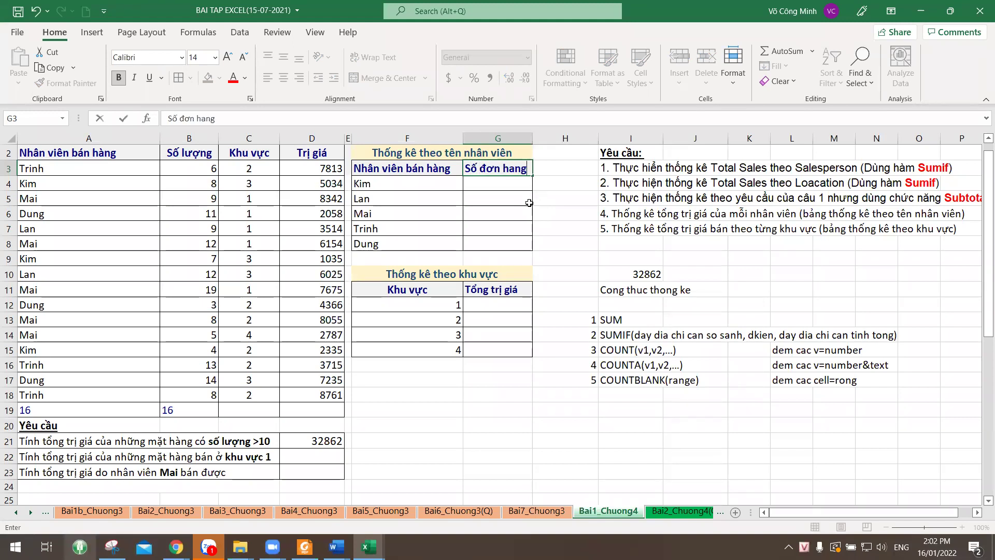
pyautogui.write('f')
pyautogui.press('Return')
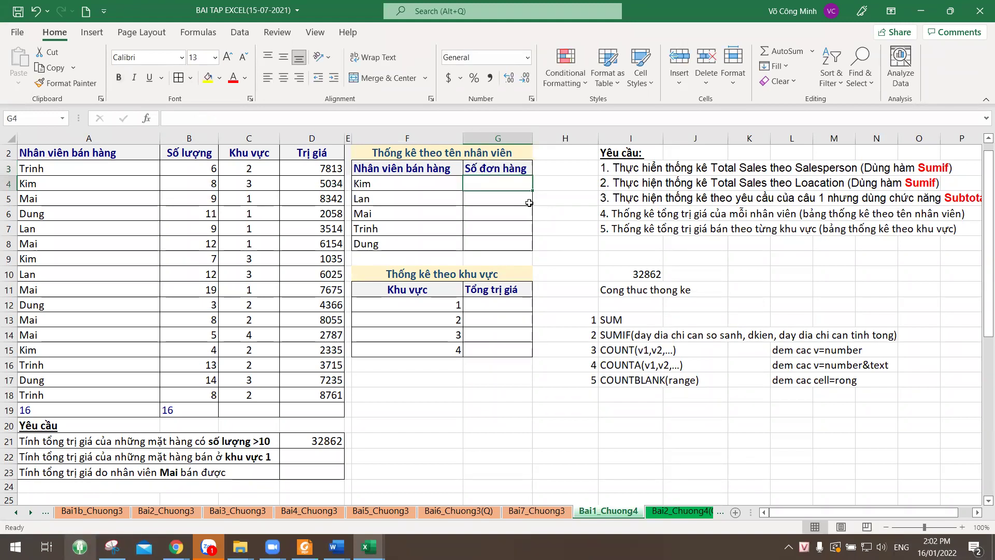
# - Examine the repeated salesperson names in A3:A18 against the names and order-count cells of the statistics table
pyautogui.click(125, 185)
pyautogui.click(60, 257)
pyautogui.click(63, 352)
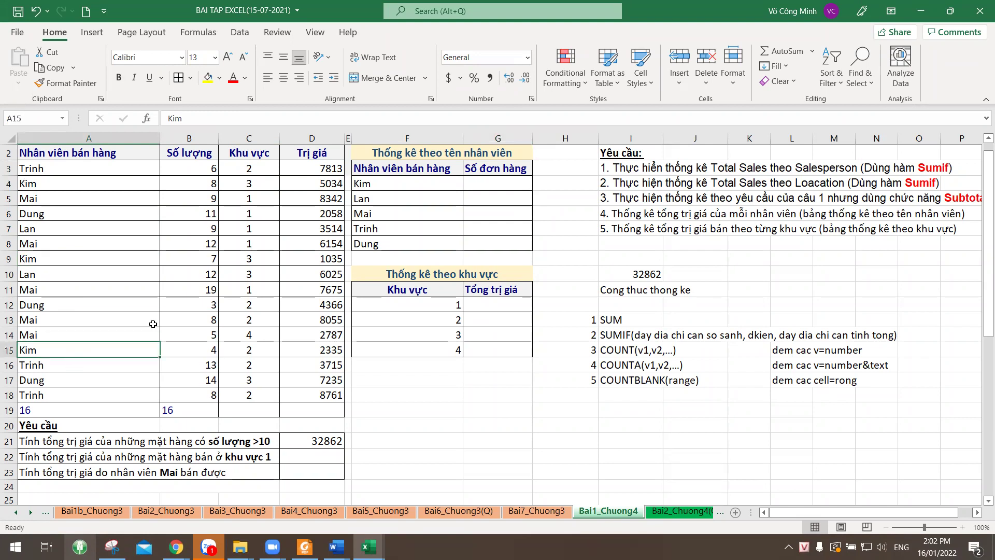
pyautogui.click(502, 183)
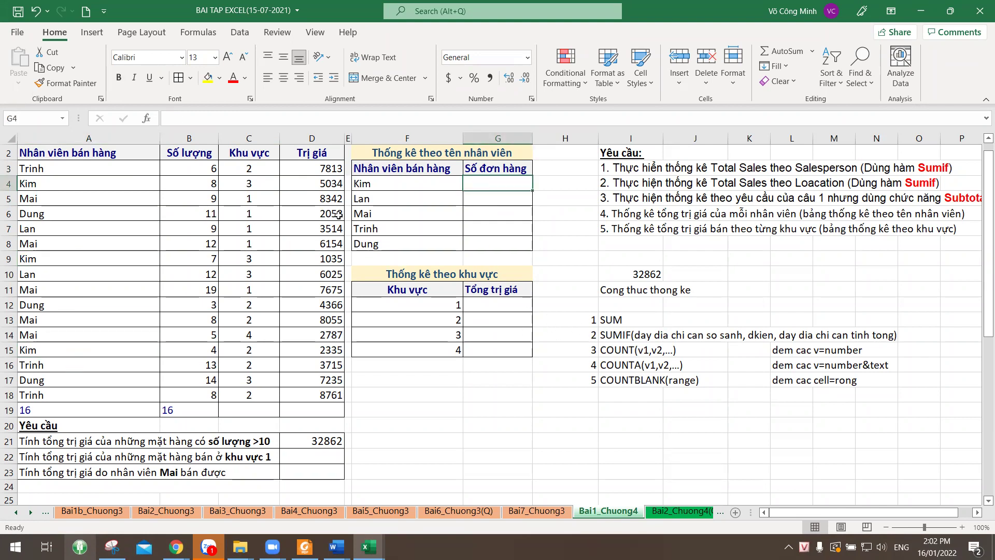
pyautogui.click(398, 188)
pyautogui.click(488, 186)
pyautogui.click(404, 200)
pyautogui.click(473, 202)
pyautogui.click(482, 181)
pyautogui.moveTo(136, 170); pyautogui.dragTo(146, 391)
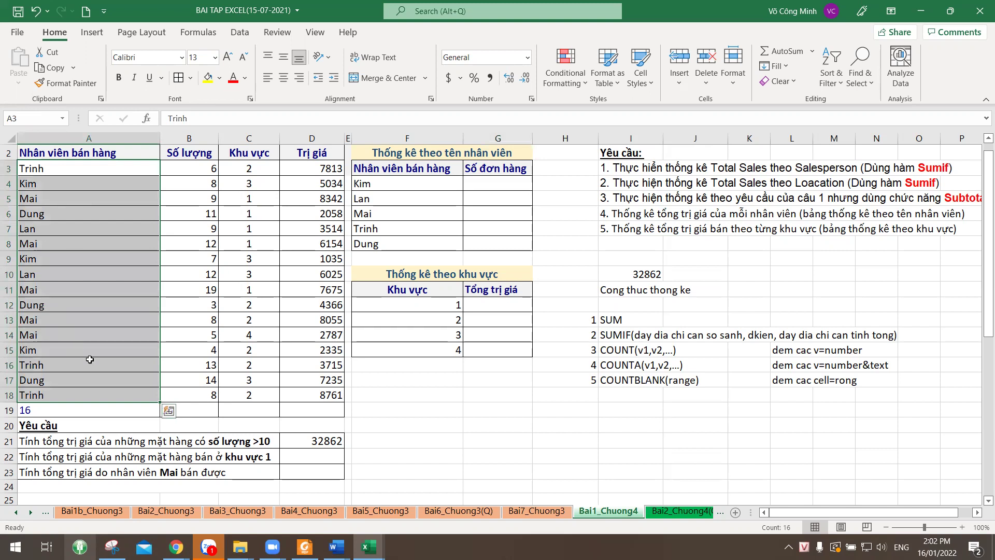
pyautogui.click(500, 184)
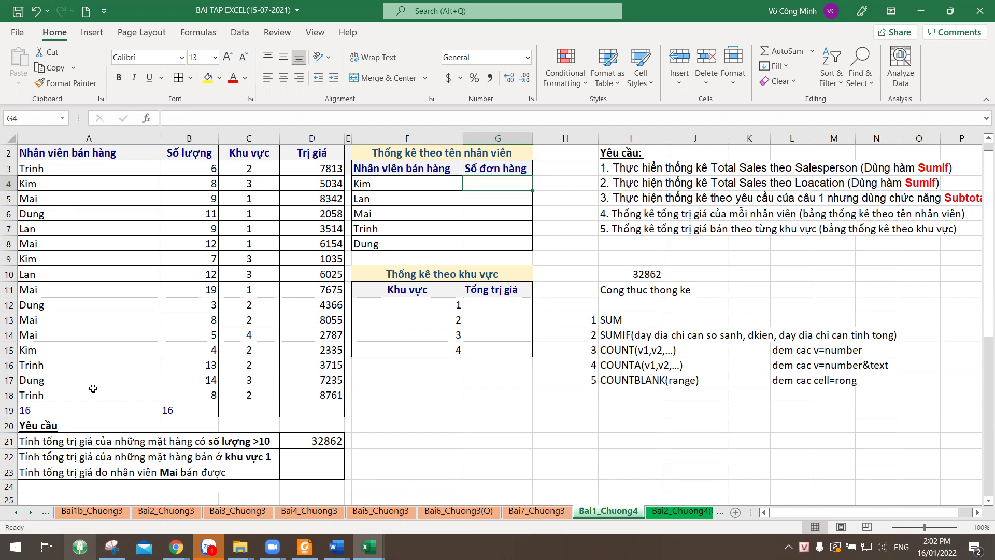
pyautogui.write('=')
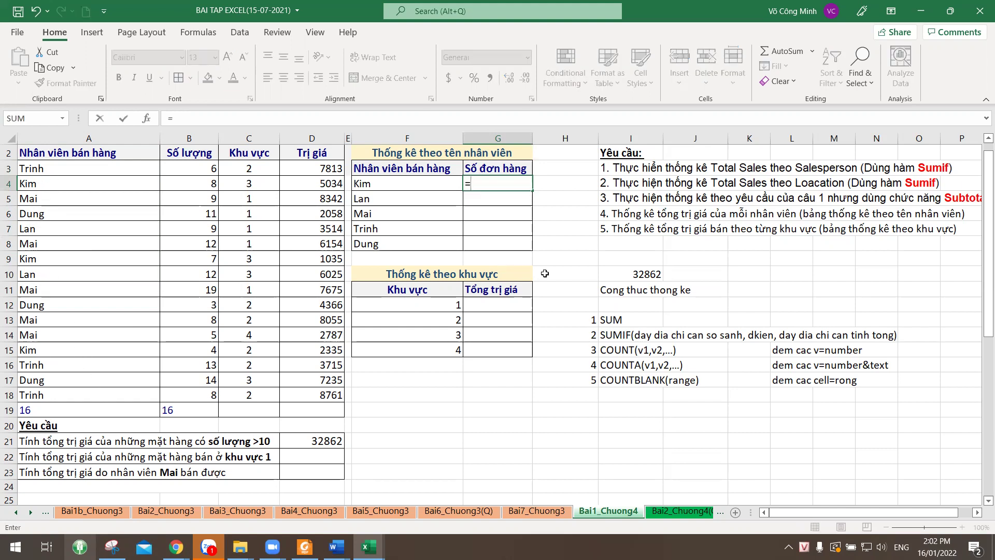
pyautogui.write('count')
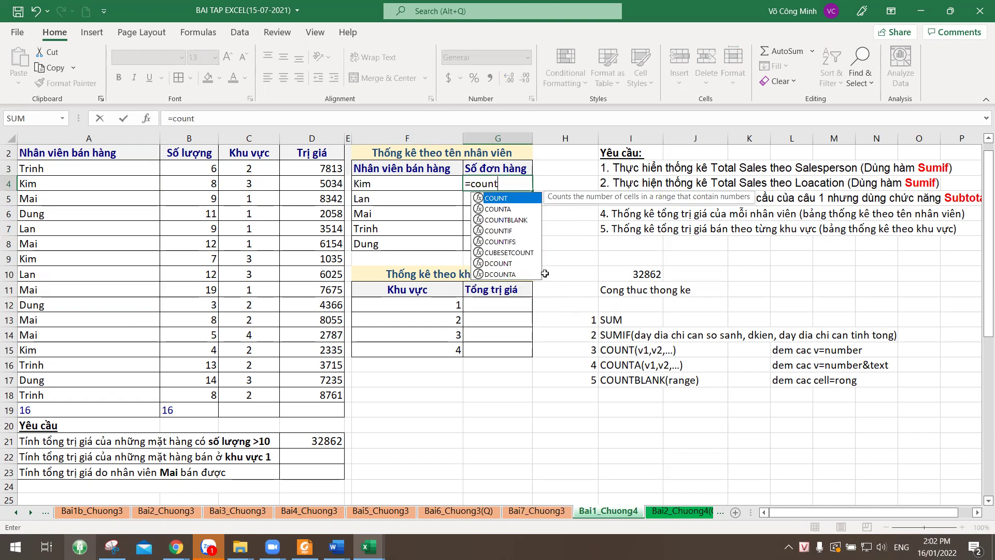
pyautogui.press('Tab')
pyautogui.press('BackSpace')
pyautogui.write('i')
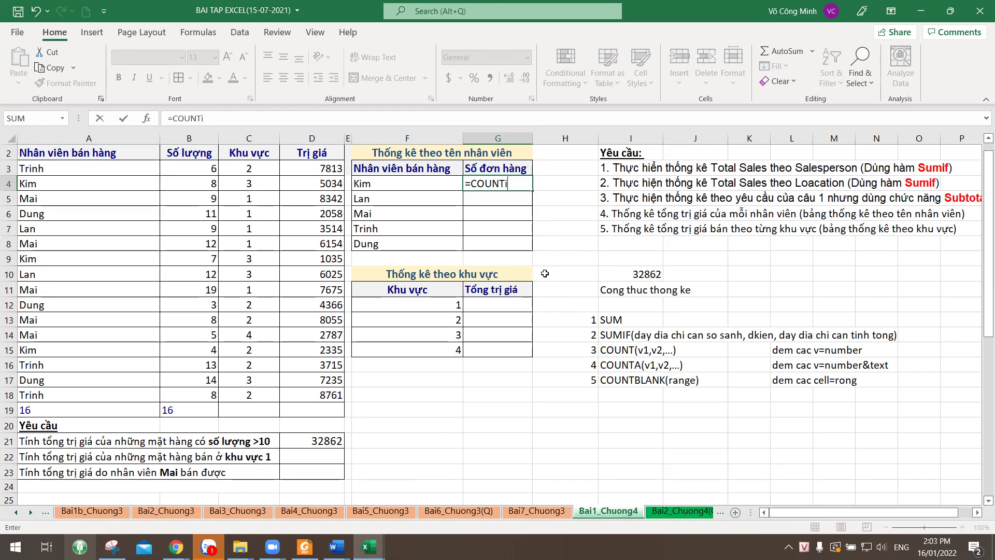
pyautogui.press('Escape')
# - Discard the unfinished formula in G4 and number the next function list entry 6 in H18
pyautogui.click(573, 396)
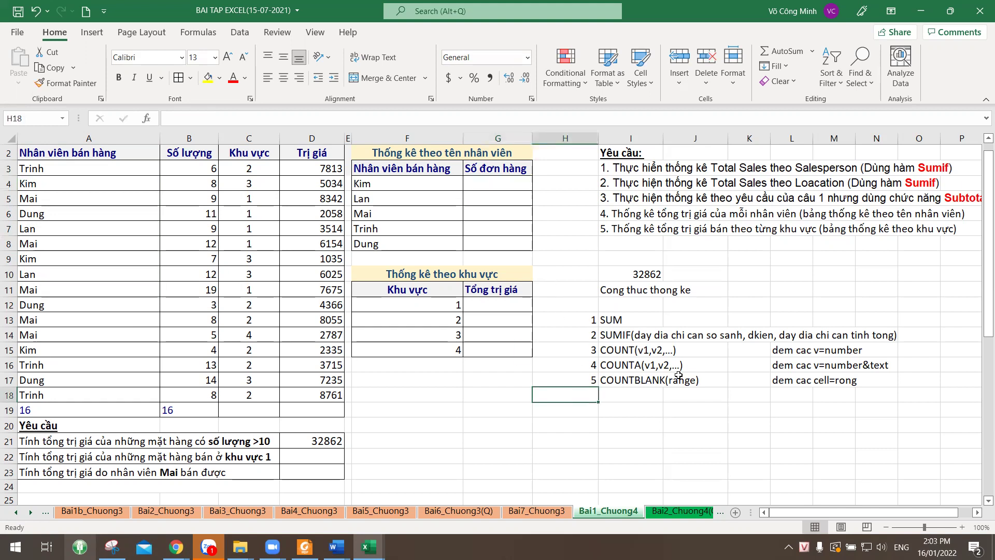
pyautogui.write('6')
pyautogui.press('Tab')
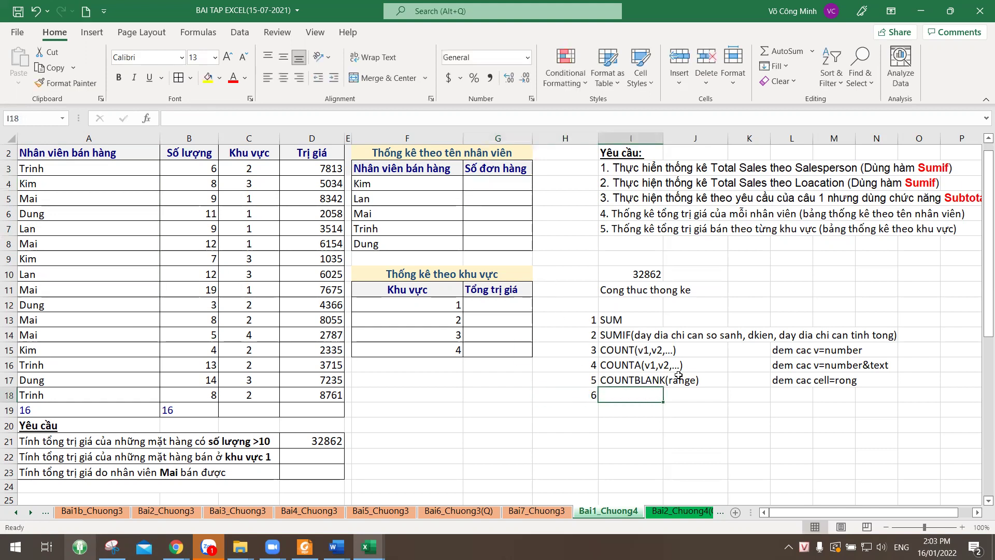
# - Enter the syntax text COUNTIF(day dia chi can so sanh, dkien) in I18, without a leading equals sign
pyautogui.write('=')
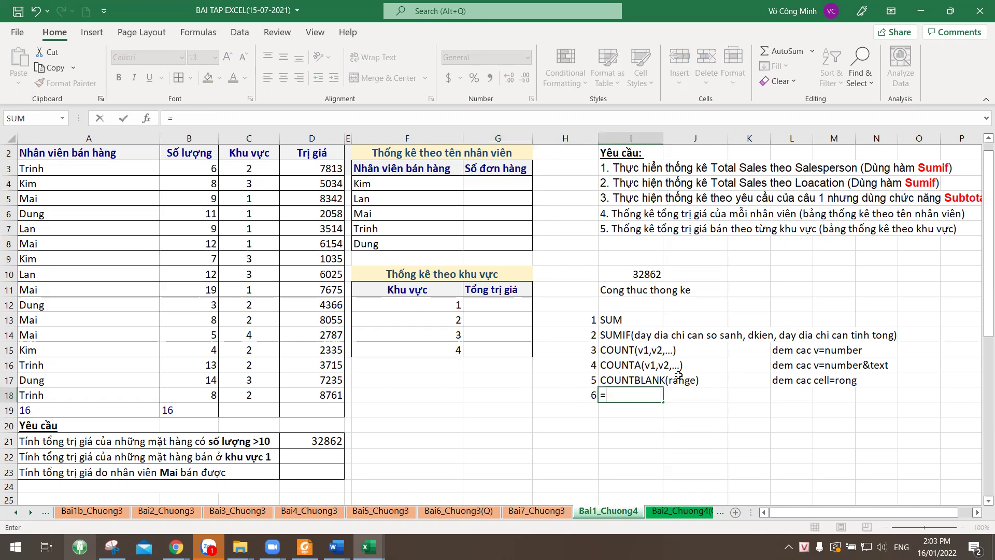
pyautogui.write('count')
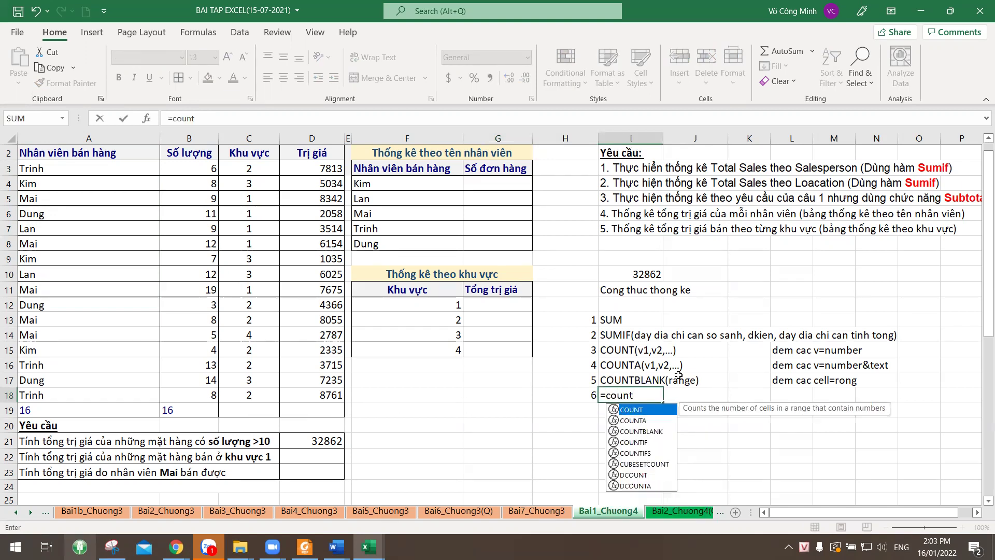
pyautogui.write('i')
pyautogui.press('Tab')
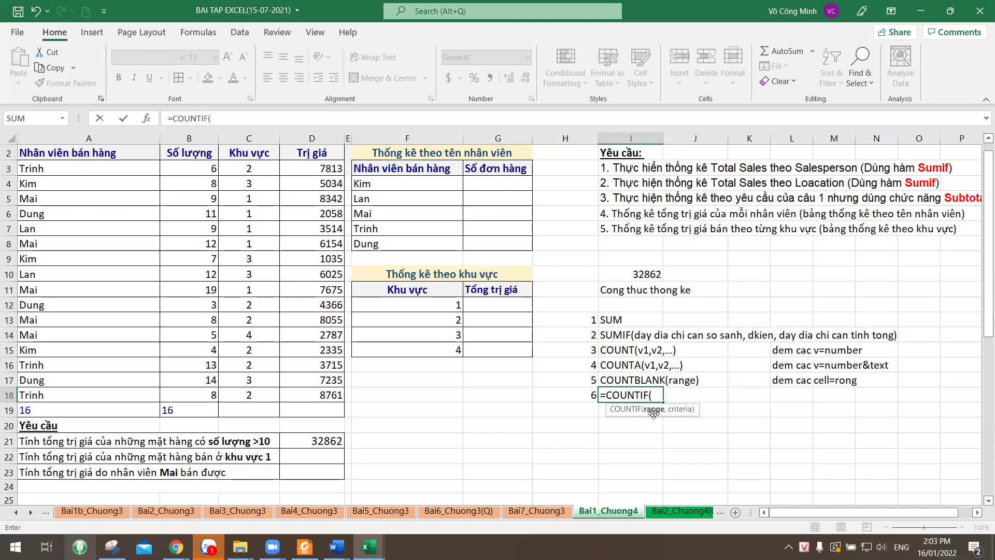
pyautogui.write('day')
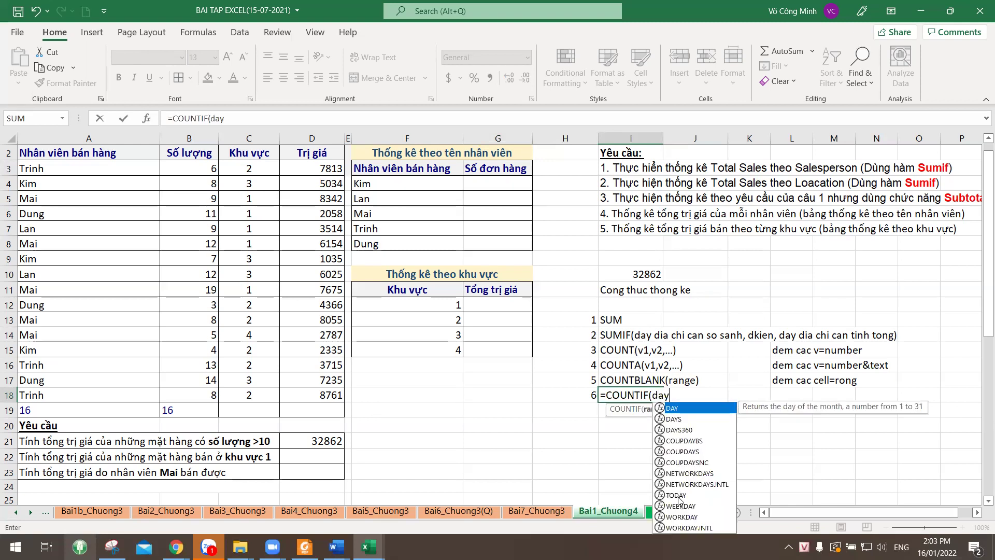
pyautogui.write(' dia chi')
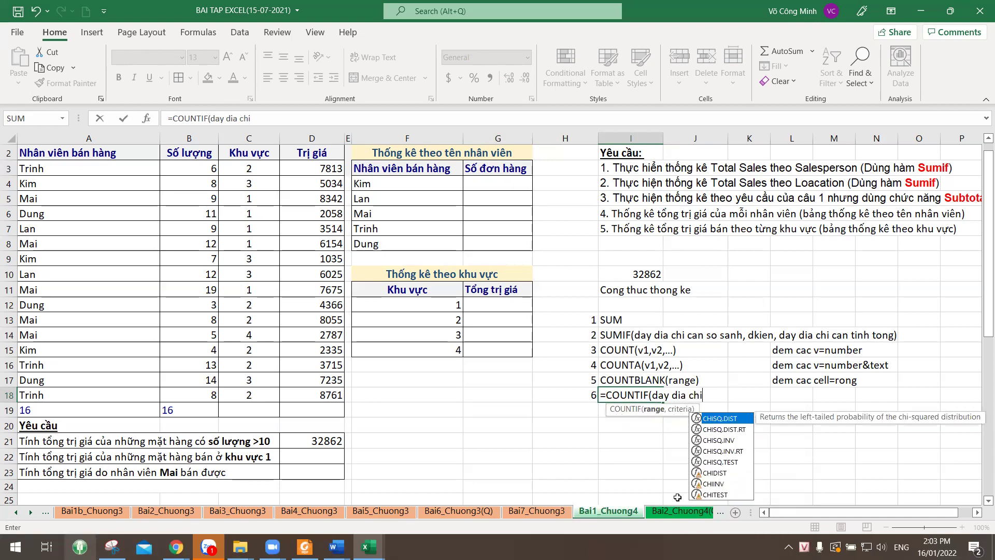
pyautogui.write(' can so sanh,')
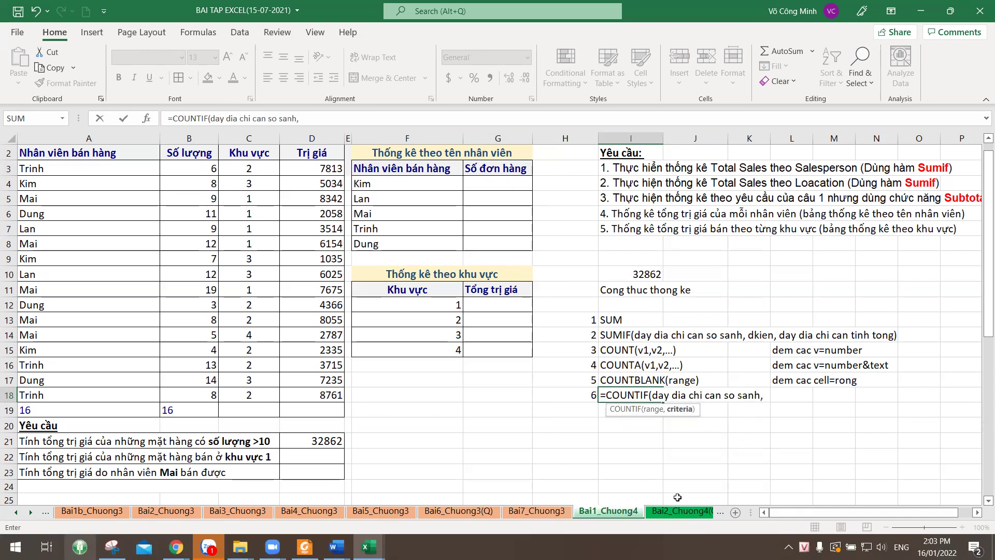
pyautogui.scroll(1, 678, 497)
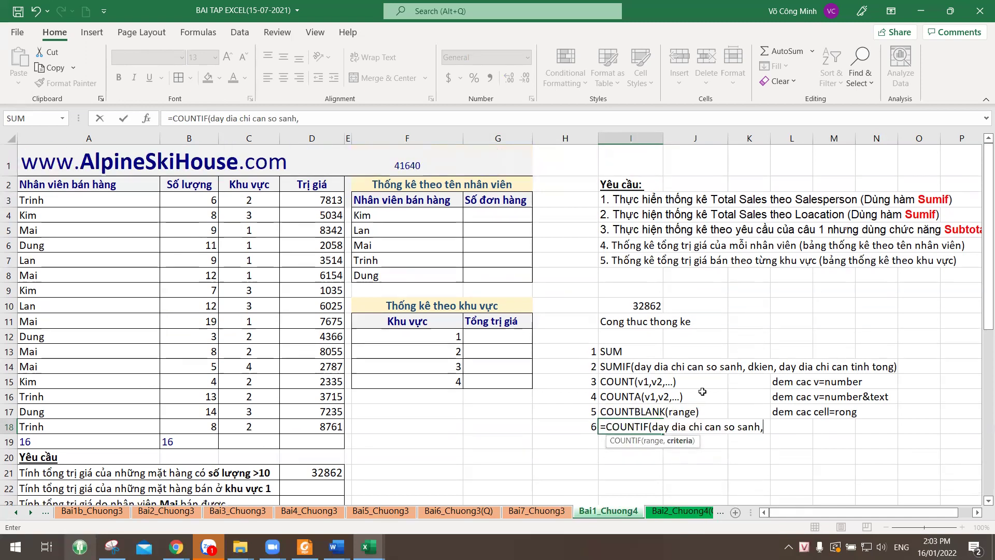
pyautogui.scroll(-2, 674, 415)
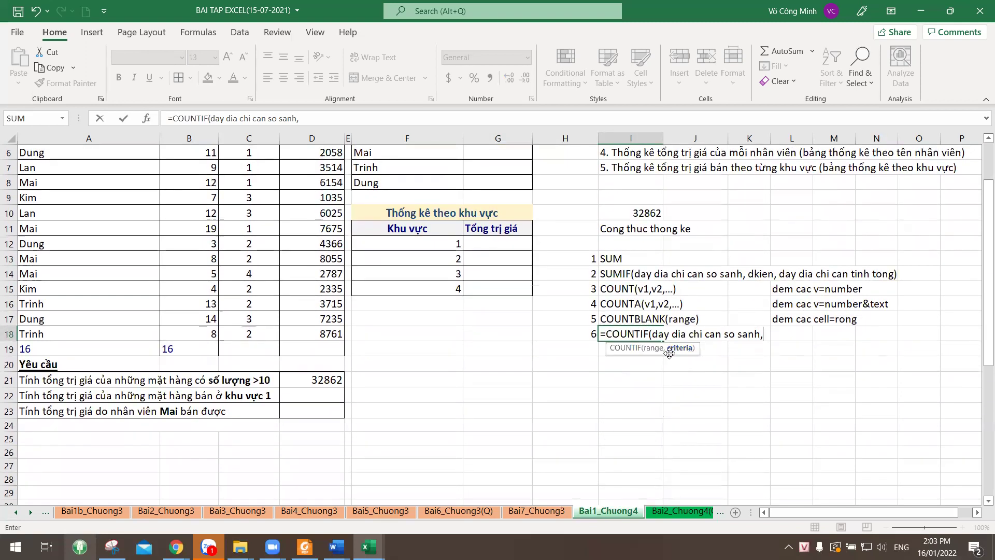
pyautogui.write('dkien)')
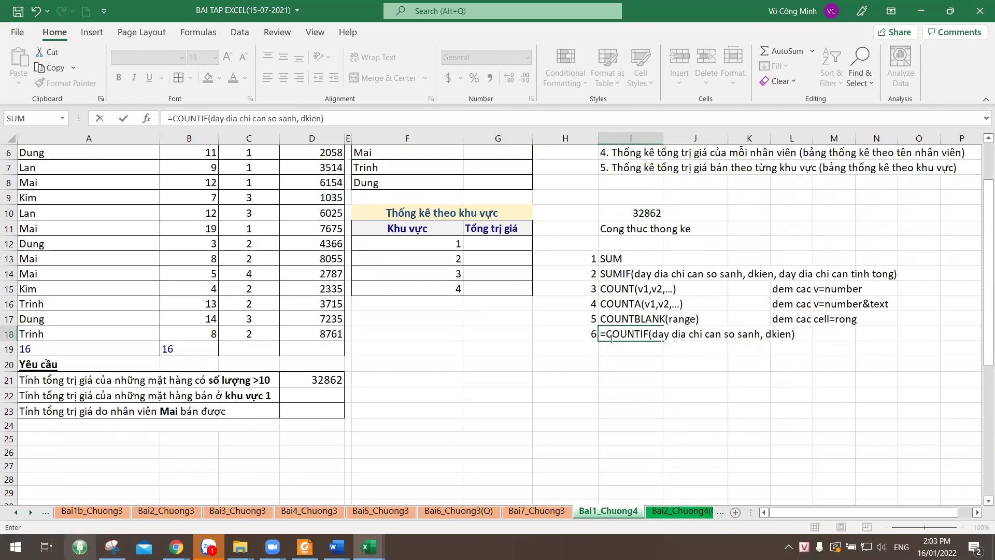
pyautogui.press('Home')
pyautogui.press('Delete')
pyautogui.press('Return')
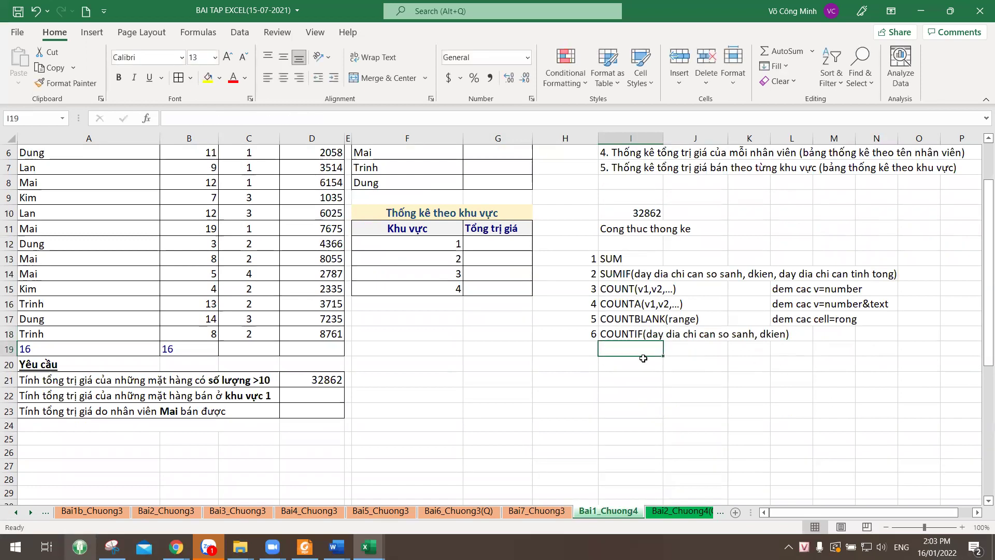
# - Move the function notes from L15:L17 to M15:M17 and add the note "dem co dieu kien" in M18
pyautogui.moveTo(778, 288); pyautogui.dragTo(830, 319)
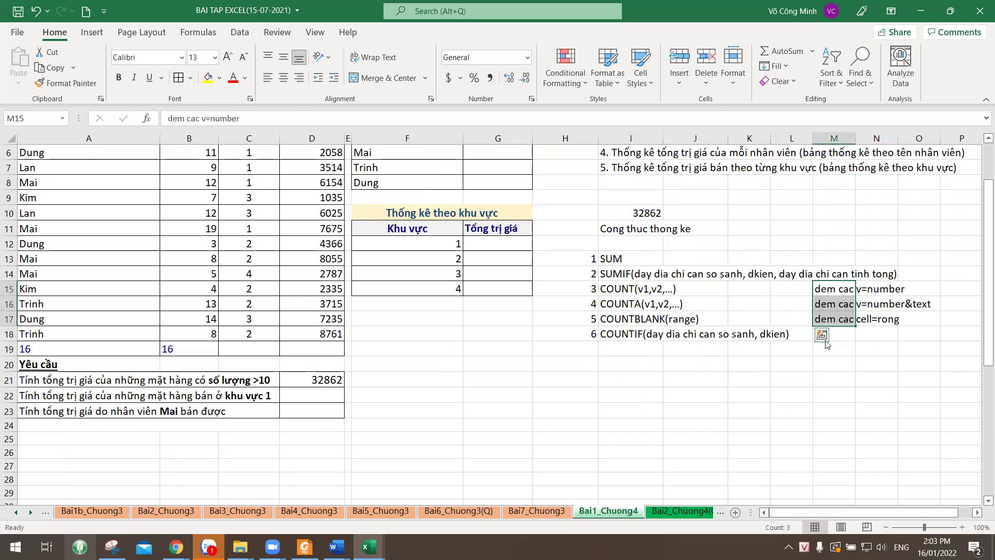
pyautogui.click(838, 340)
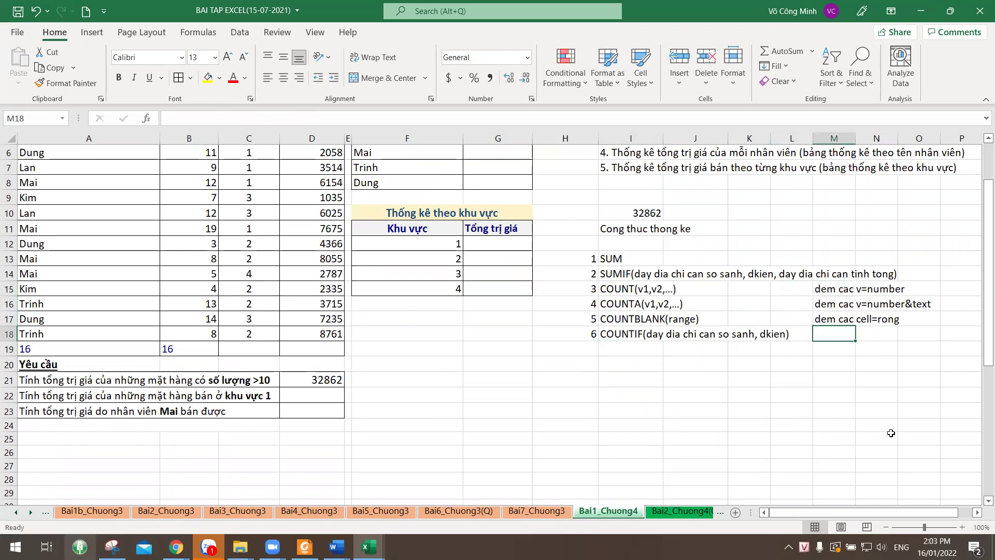
pyautogui.write('dem co dieu kien')
pyautogui.press('Return')
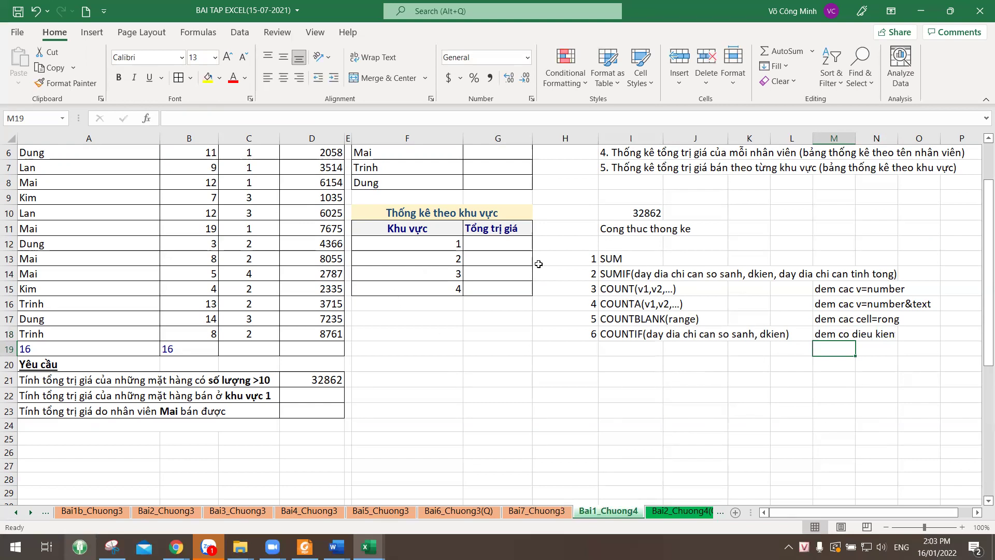
# - Enter a COUNTIF formula in G4 over A3:A18, with the first listed salesperson's name as a quoted text criterion
pyautogui.scroll(2, 536, 264)
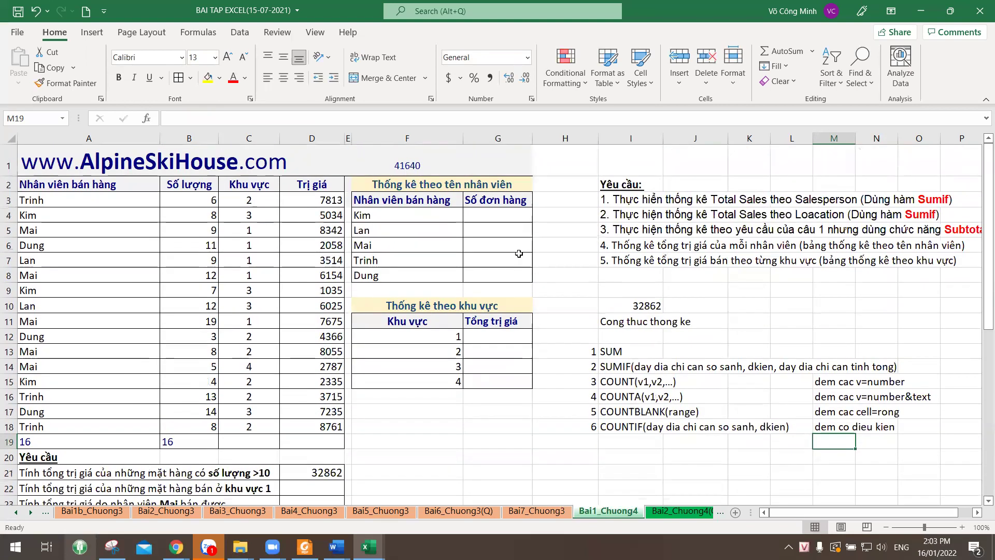
pyautogui.click(506, 215)
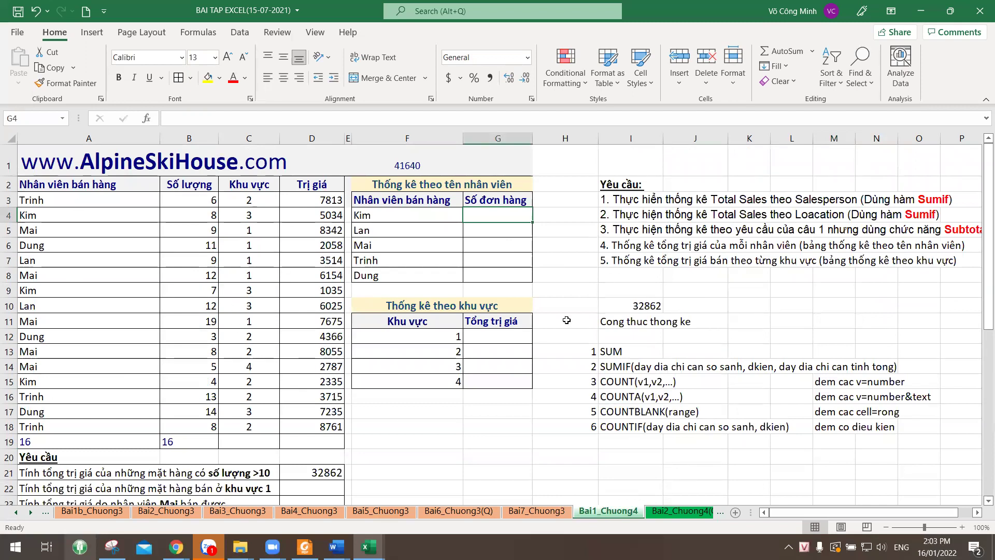
pyautogui.write('=countif')
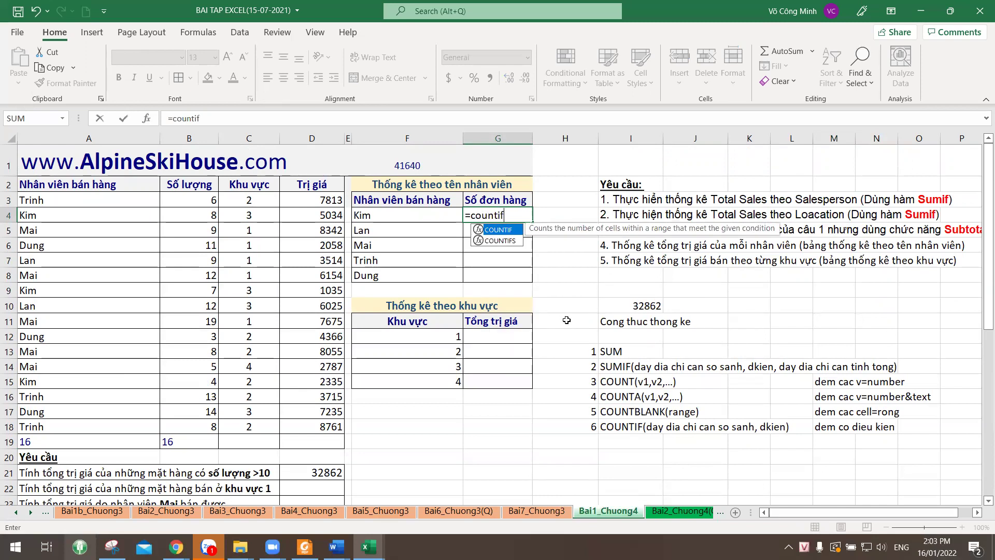
pyautogui.press('Tab')
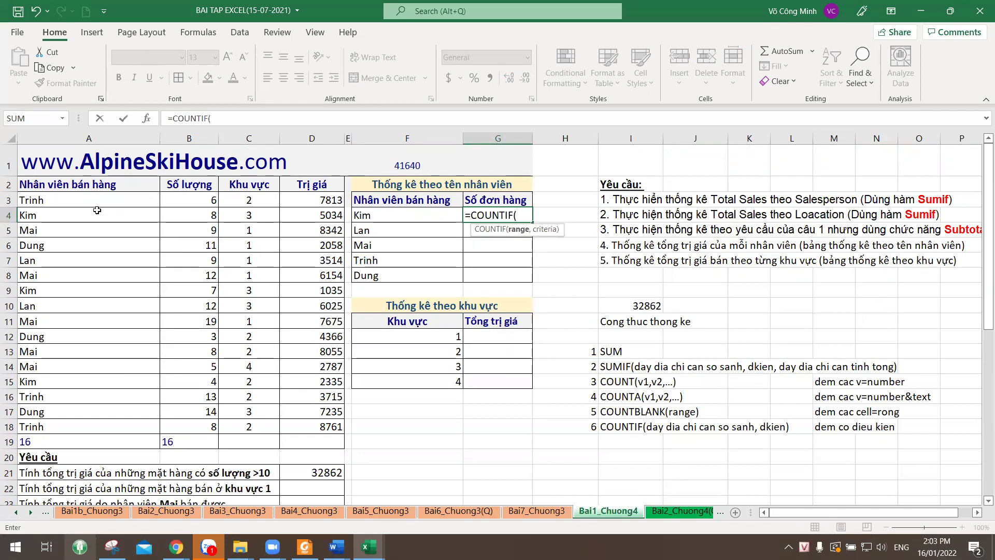
pyautogui.moveTo(109, 198); pyautogui.dragTo(98, 427)
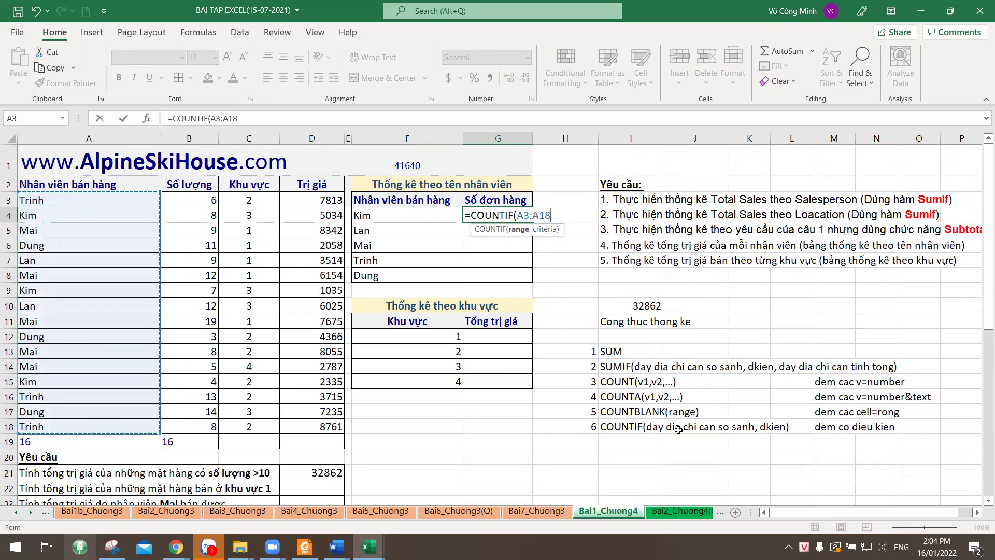
pyautogui.write(',')
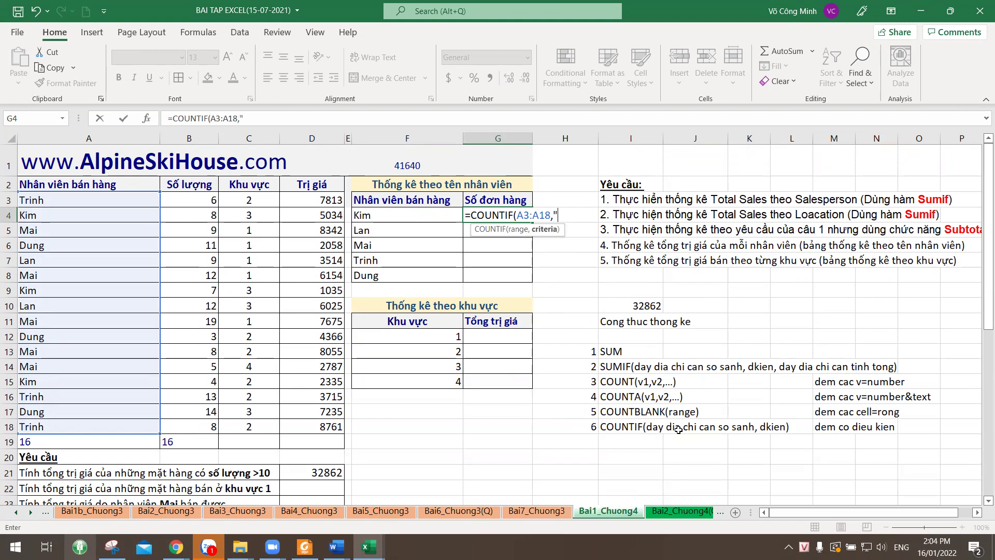
pyautogui.write('"kim')
pyautogui.press('BackSpace')
pyautogui.press('BackSpace')
pyautogui.press('BackSpace')
pyautogui.write('Kim')
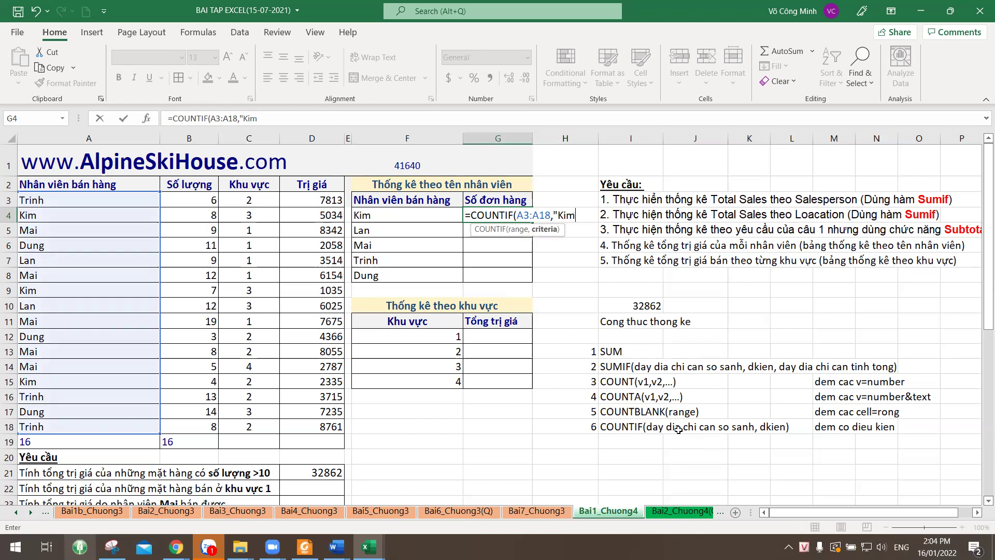
pyautogui.write('")')
pyautogui.press('Return')
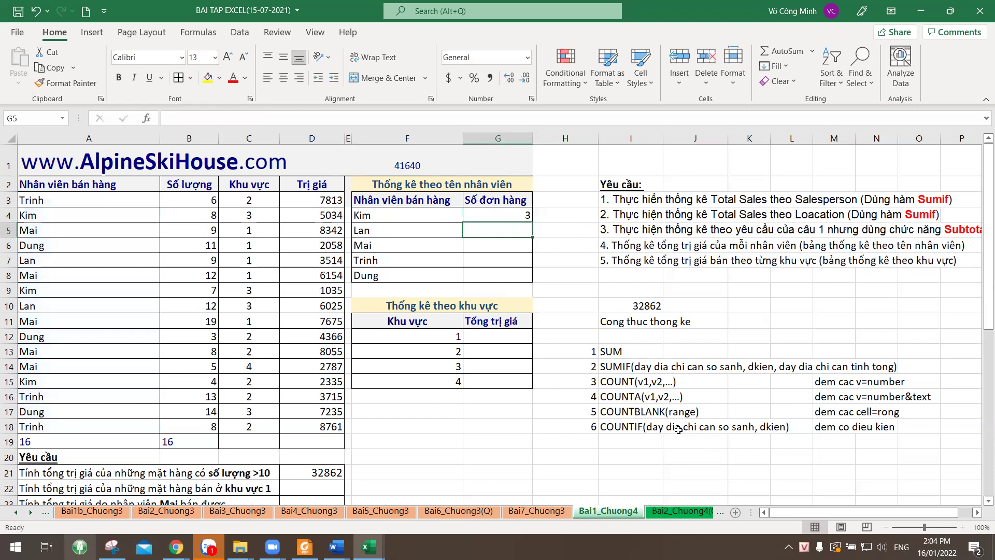
# - Replace the quoted name criterion in G4's COUNTIF formula with a reference to cell F4
pyautogui.click(498, 215)
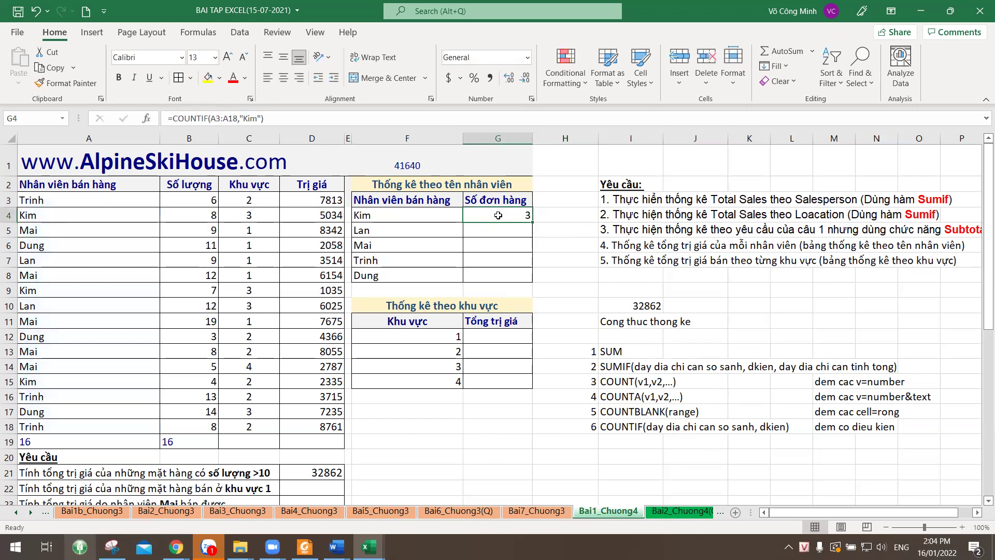
pyautogui.click(364, 215)
pyautogui.click(514, 215)
pyautogui.moveTo(495, 217); pyautogui.dragTo(497, 277)
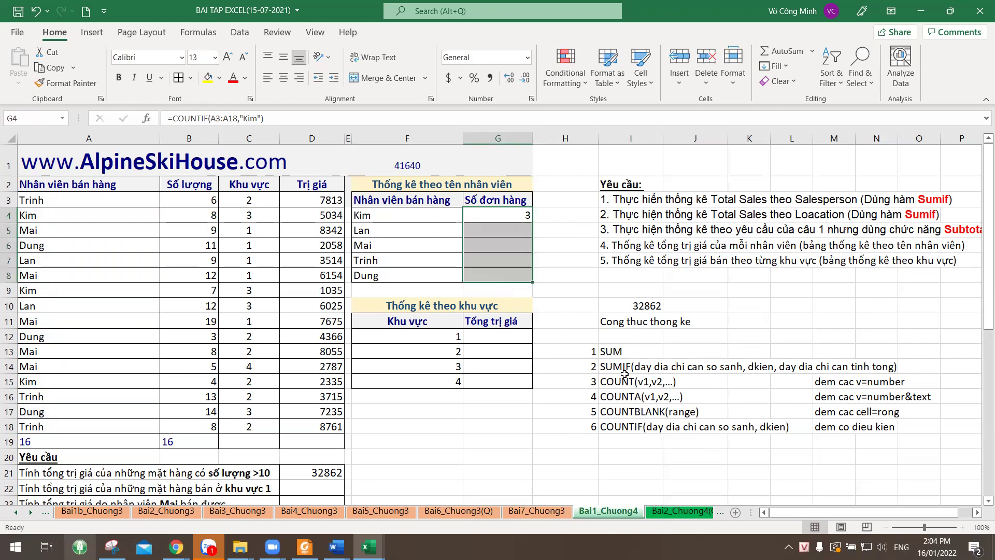
pyautogui.doubleClick(515, 216)
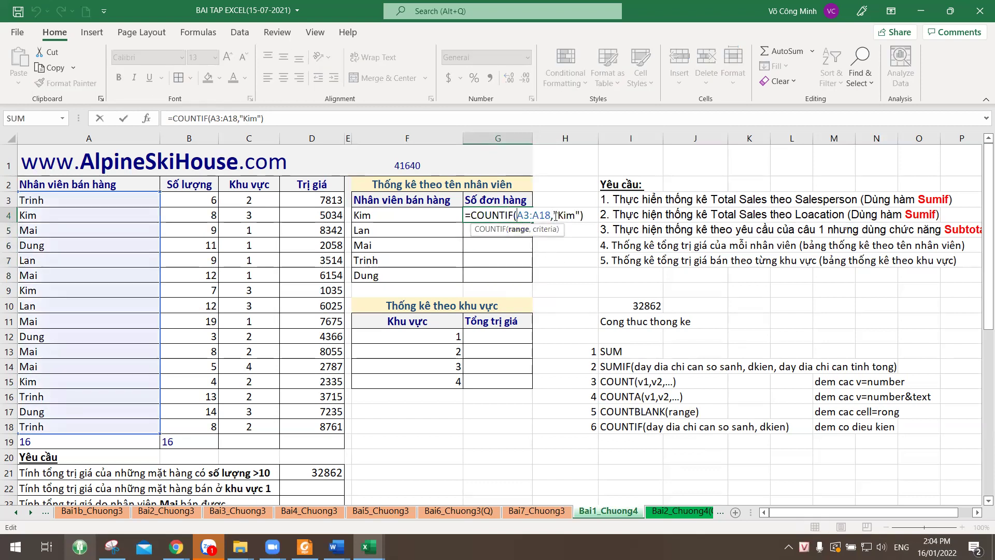
pyautogui.moveTo(556, 214); pyautogui.dragTo(581, 215)
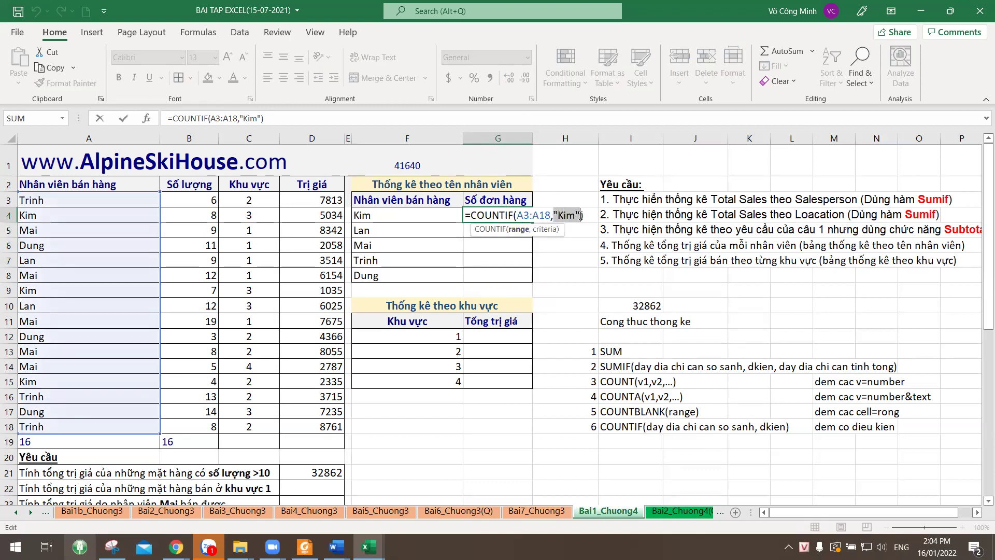
pyautogui.click(379, 215)
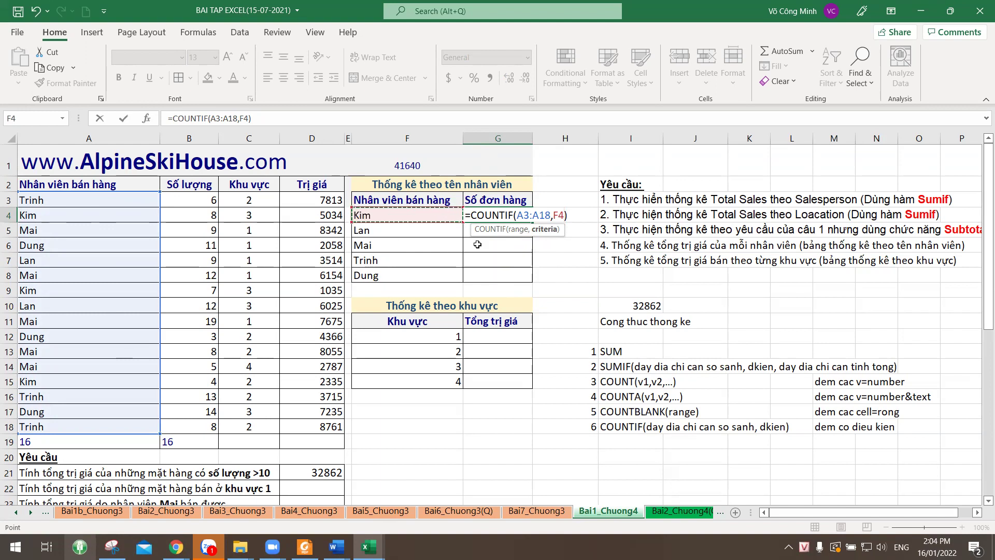
# - Make the range in G4's COUNTIF formula absolute as $A$3:$A$18
pyautogui.moveTo(519, 215); pyautogui.dragTo(551, 215)
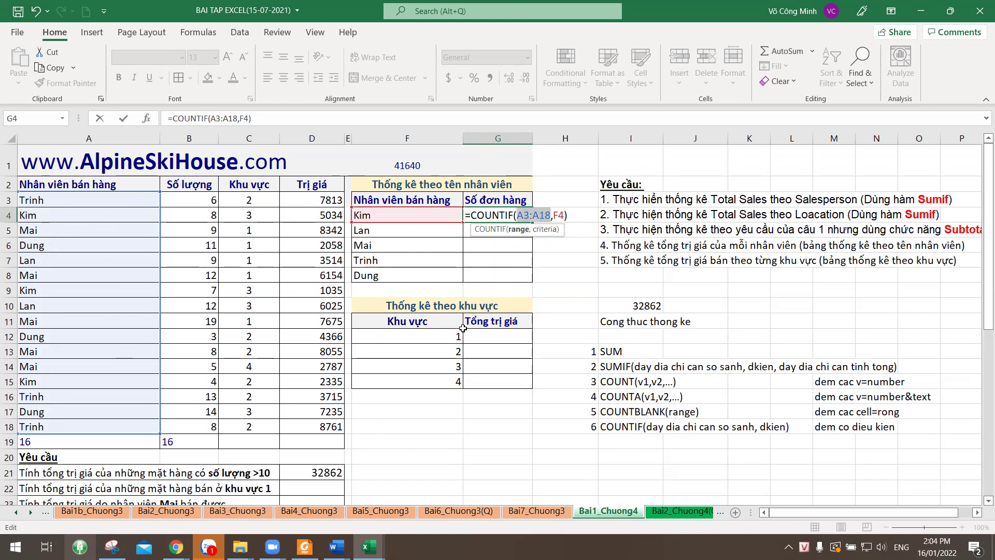
pyautogui.press('F4')
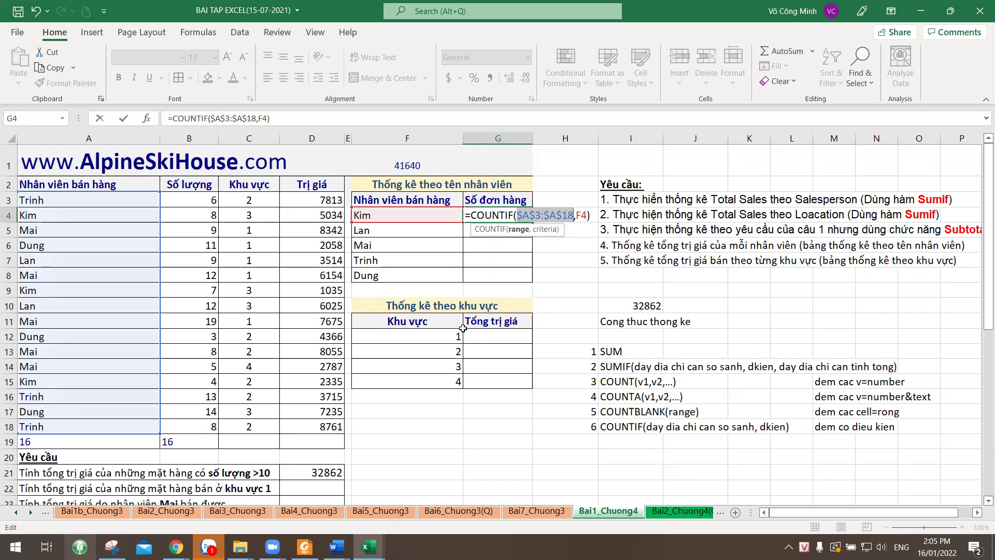
pyautogui.press('Return')
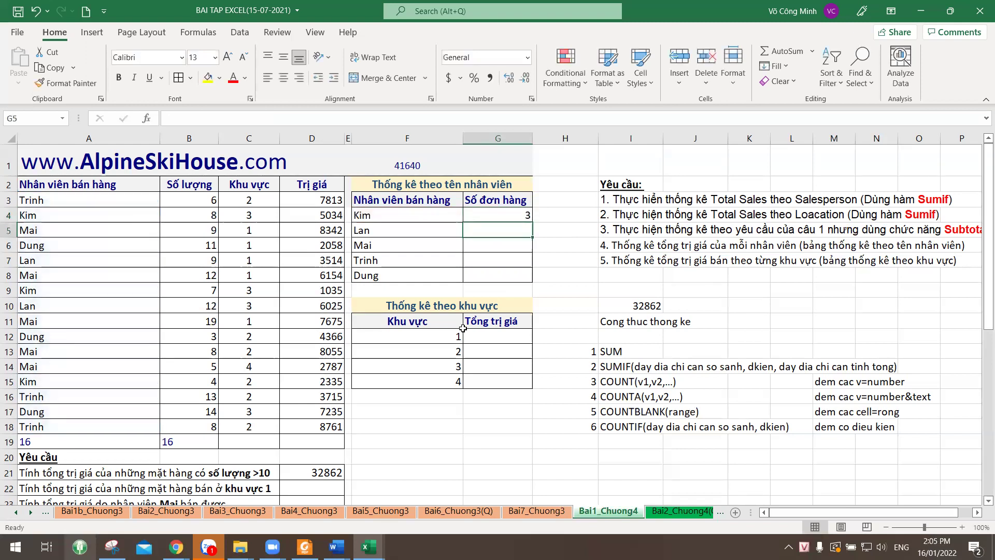
# - Fill the COUNTIF formula from G4 down to G8 and check the copied references in G7 and G6
pyautogui.click(515, 217)
pyautogui.moveTo(532, 222); pyautogui.dragTo(531, 279)
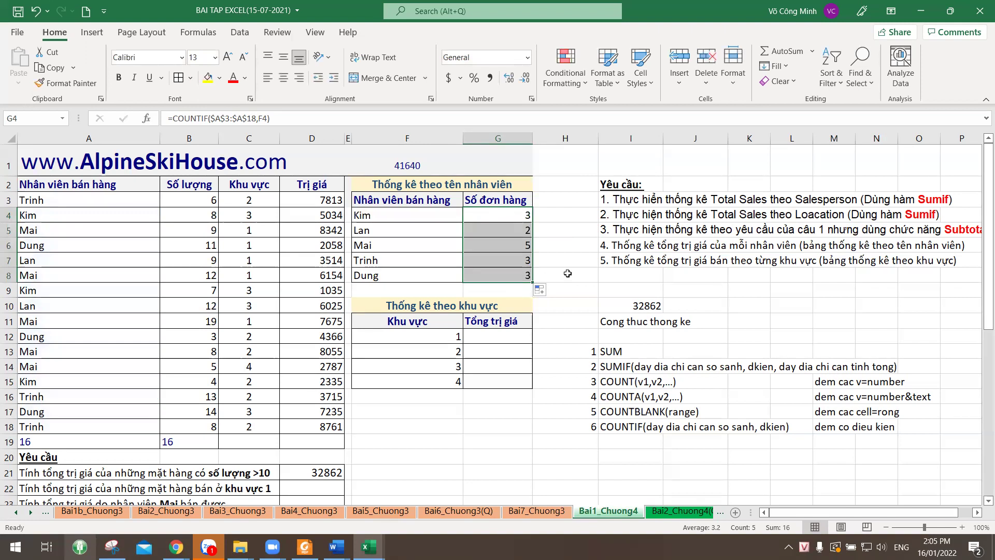
pyautogui.doubleClick(482, 258)
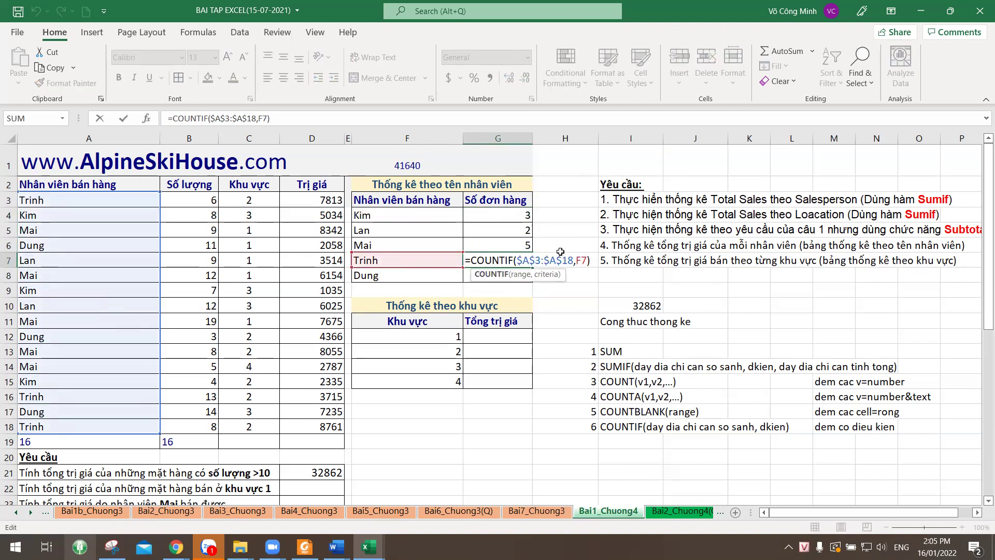
pyautogui.press('Escape')
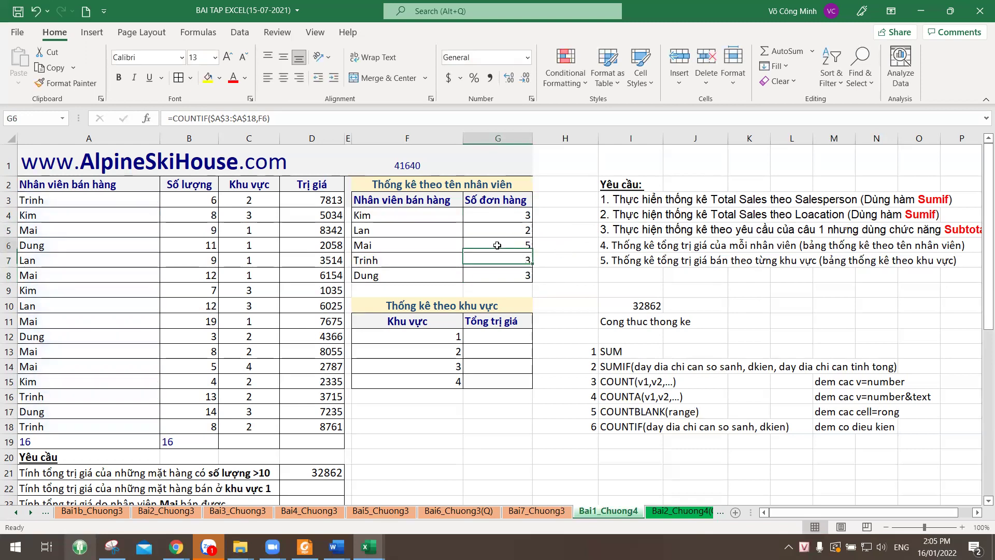
pyautogui.doubleClick(490, 245)
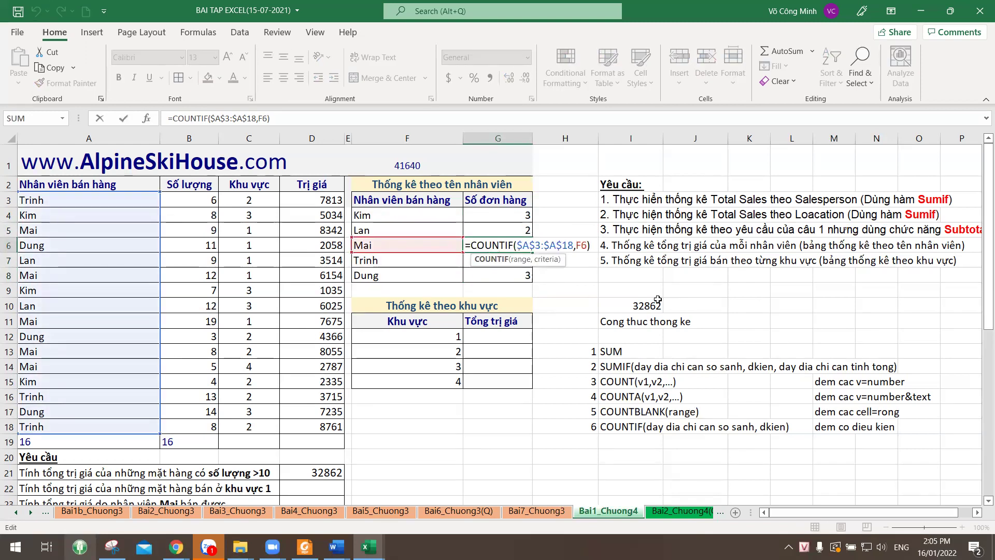
# - Leave G6 unedited and check the COUNTIF formulas copied through G5 to G8
pyautogui.press('Escape')
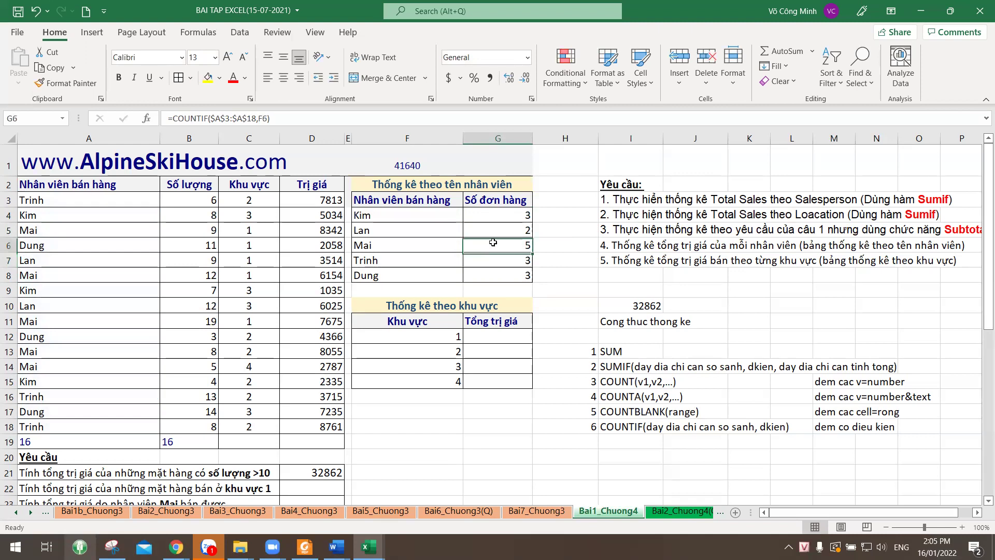
pyautogui.click(506, 230)
pyautogui.press('Down')
pyautogui.press('Down')
pyautogui.press('Down')
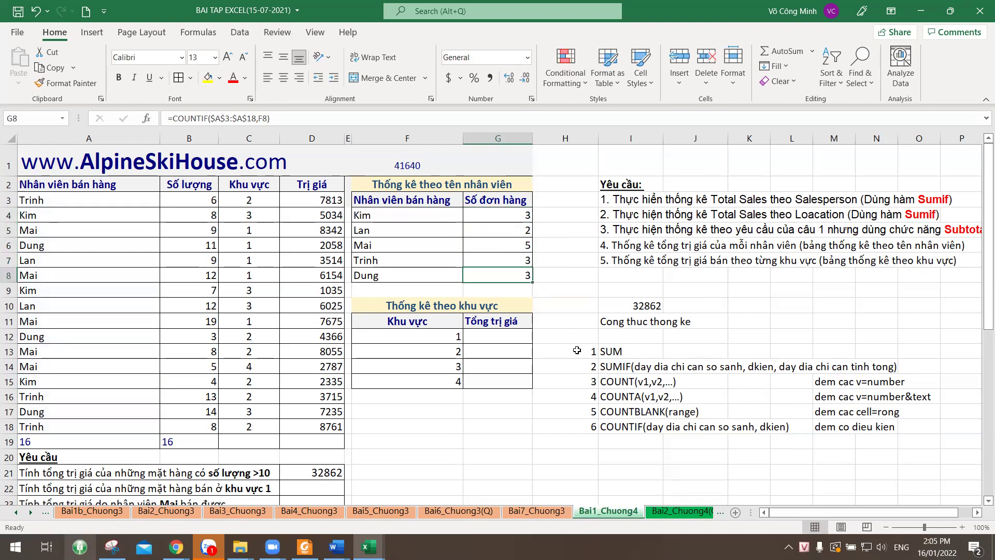
pyautogui.click(565, 340)
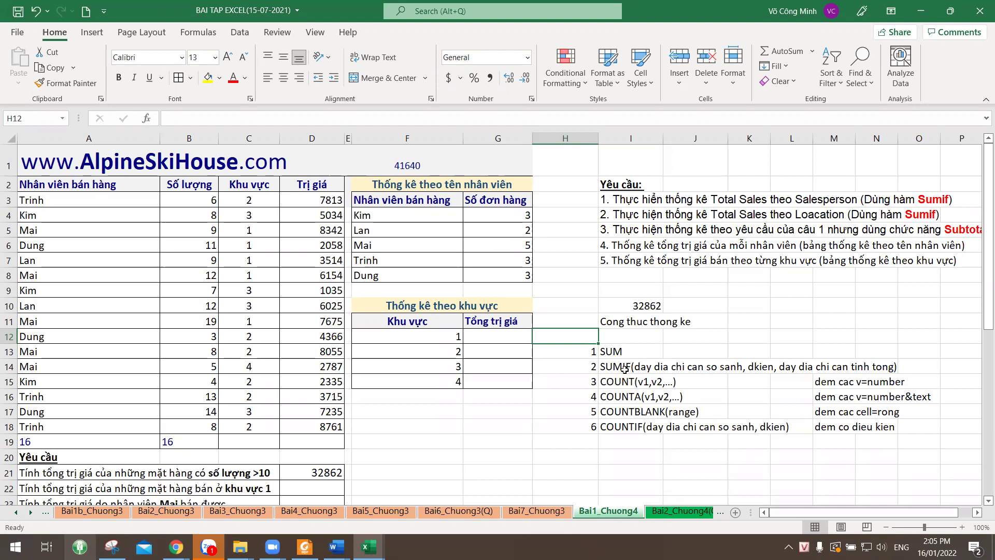
# - Highlight the COUNTIF syntax in I18 and the SUMIF syntax in I14 with yellow fill
pyautogui.click(610, 429)
pyautogui.click(208, 78)
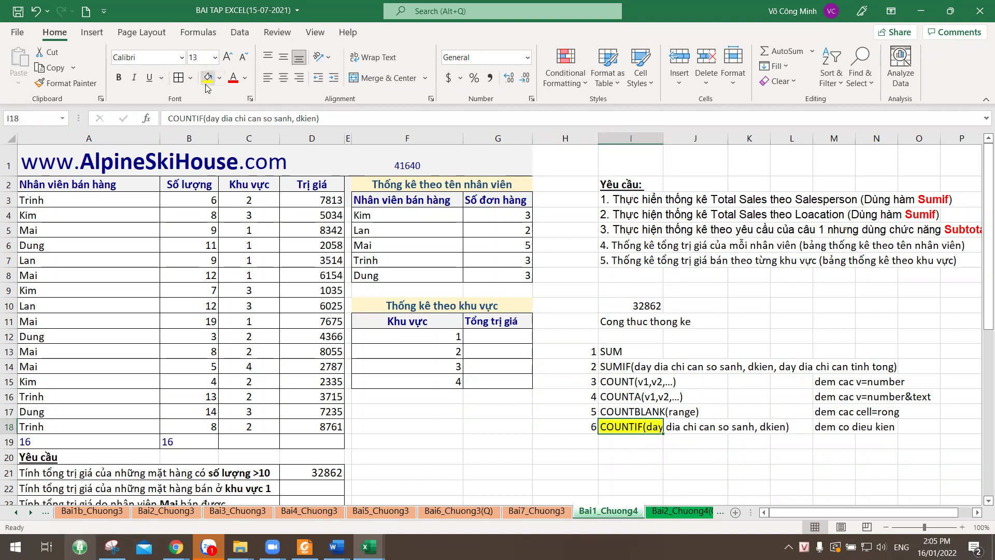
pyautogui.click(618, 366)
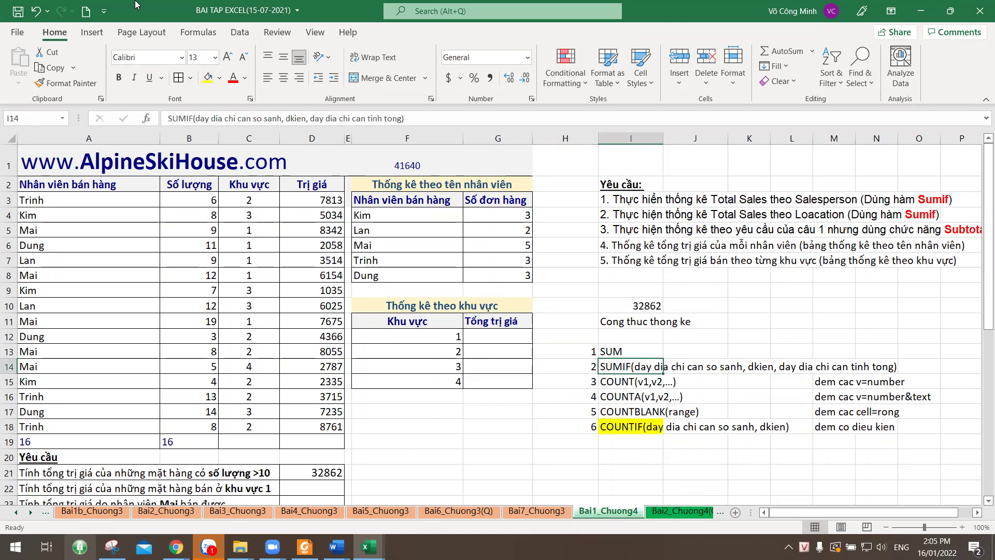
pyautogui.click(207, 77)
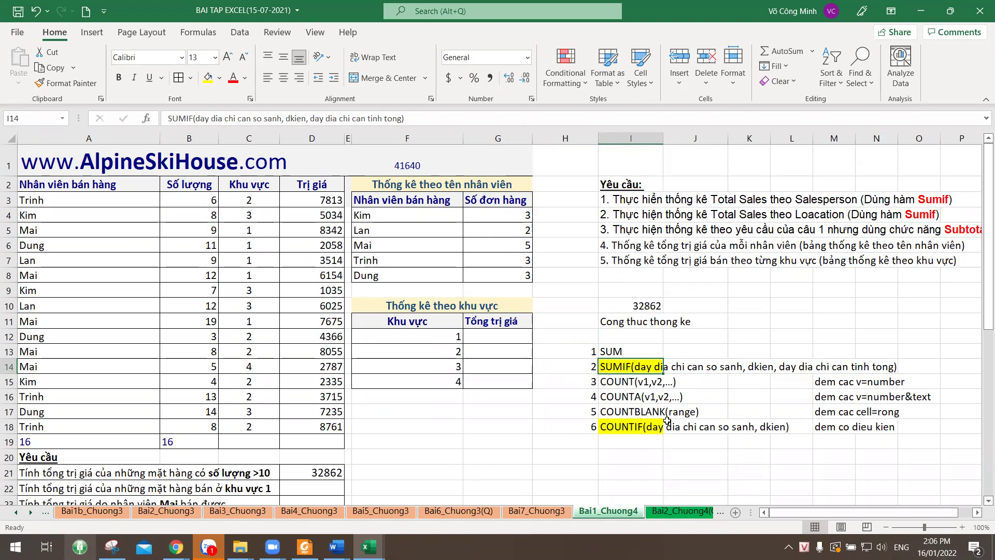
# - Enter the heading "Công cụ thống kê" in I20, below the function list
pyautogui.click(651, 464)
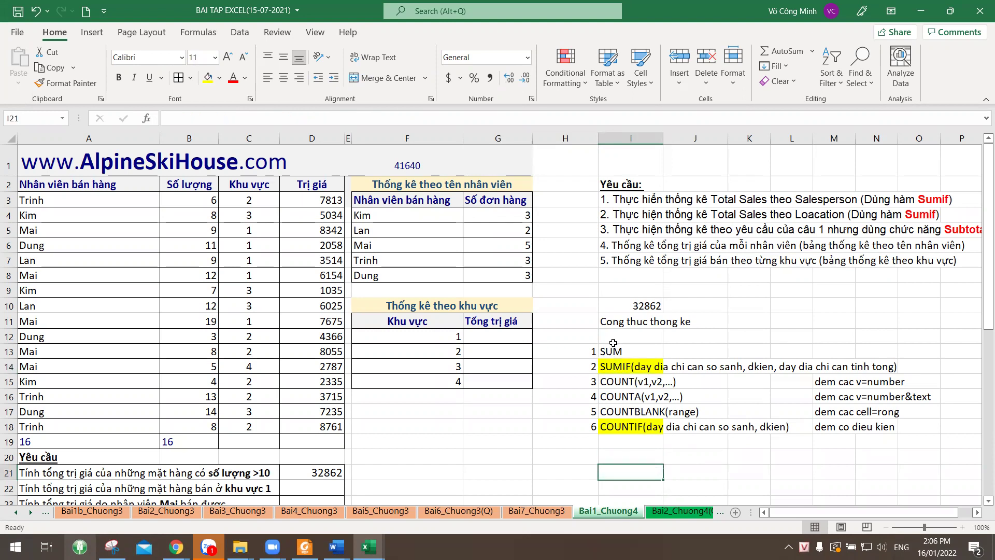
pyautogui.click(622, 453)
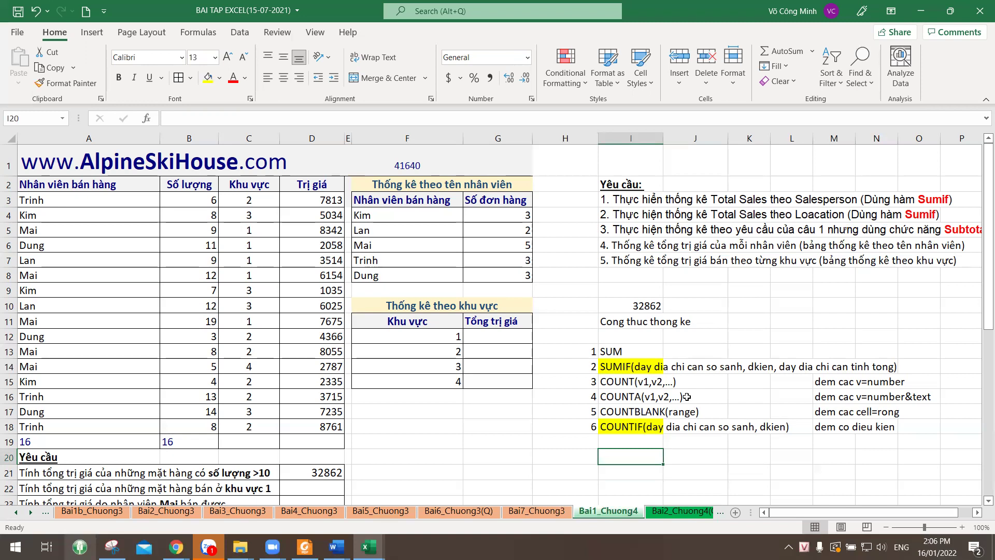
pyautogui.write('C')
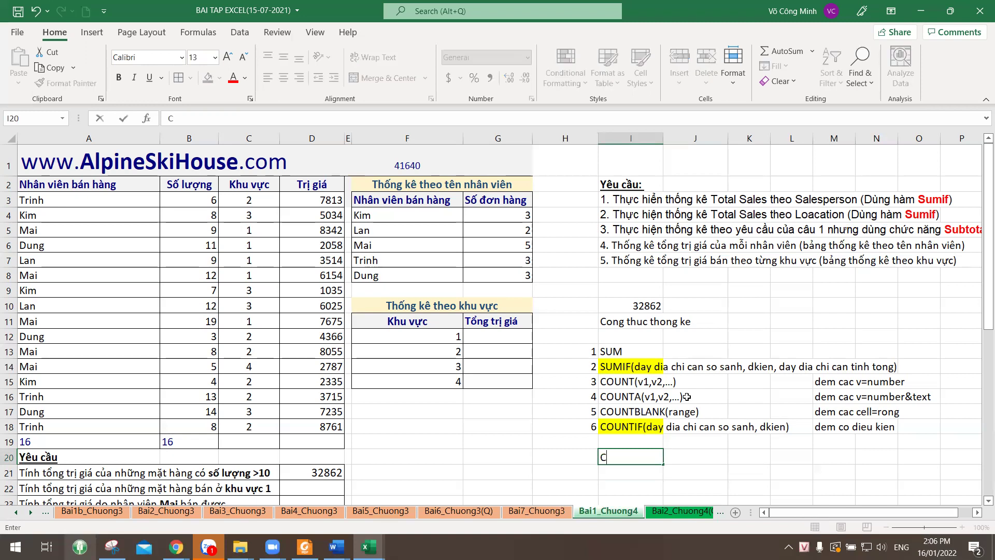
pyautogui.write('ông cu')
pyautogui.write(' thống ke')
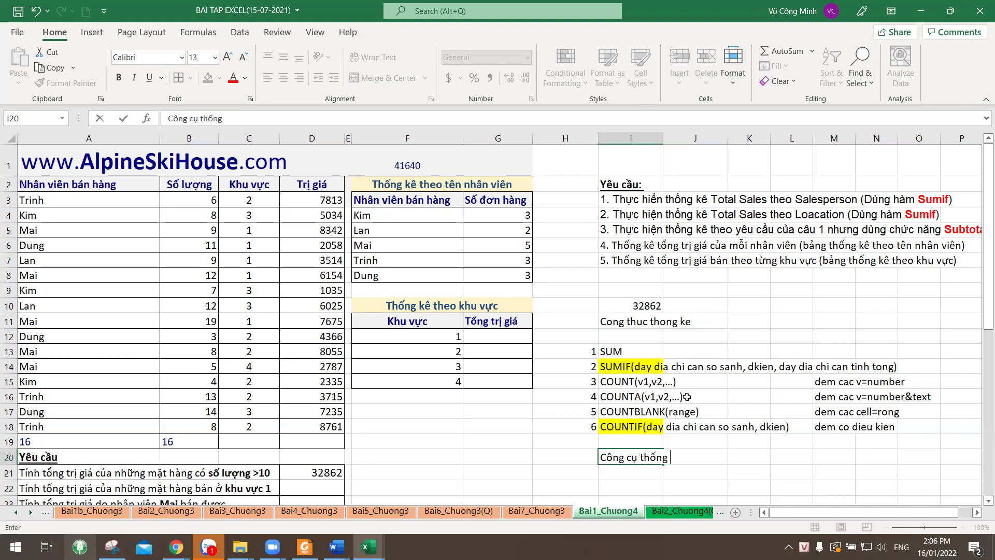
pyautogui.press('Return')
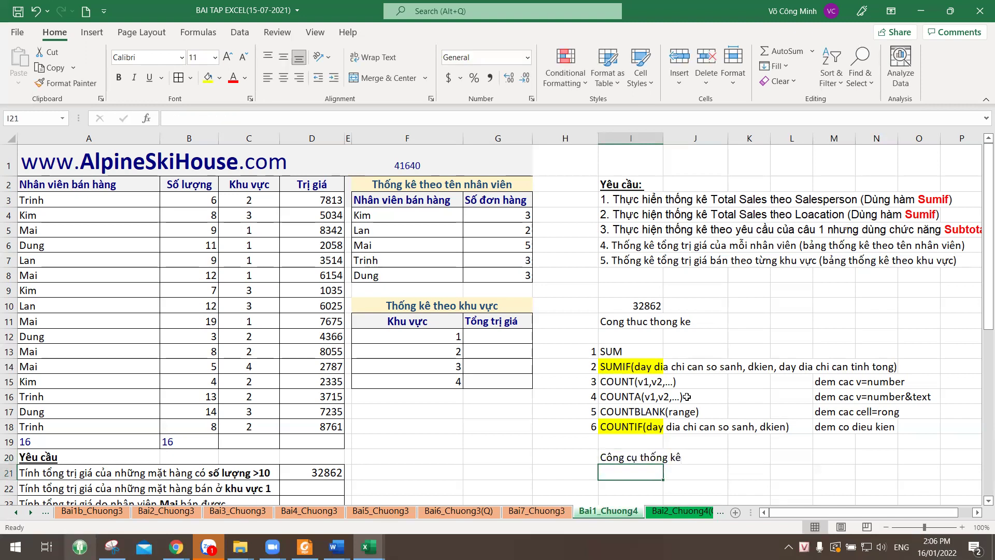
# - Start a numbered list under the statistical tools heading with the number 1 in H22
pyautogui.scroll(-2, 687, 397)
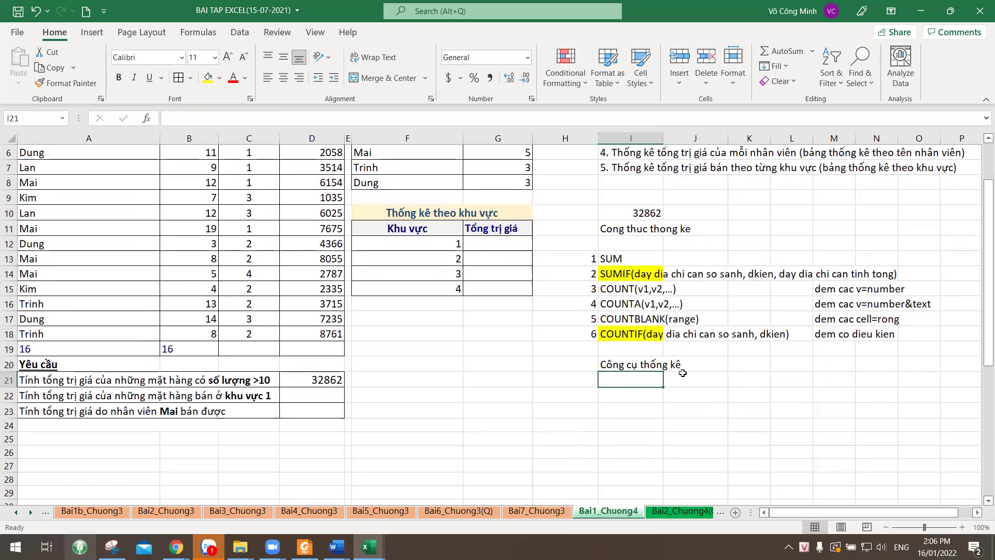
pyautogui.scroll(2, 654, 382)
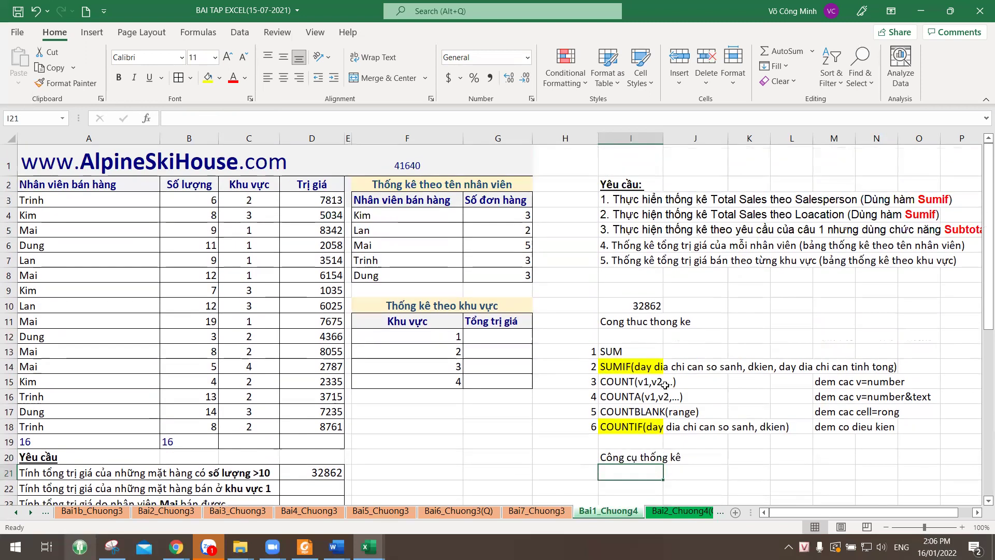
pyautogui.scroll(-2, 668, 384)
pyautogui.click(654, 394)
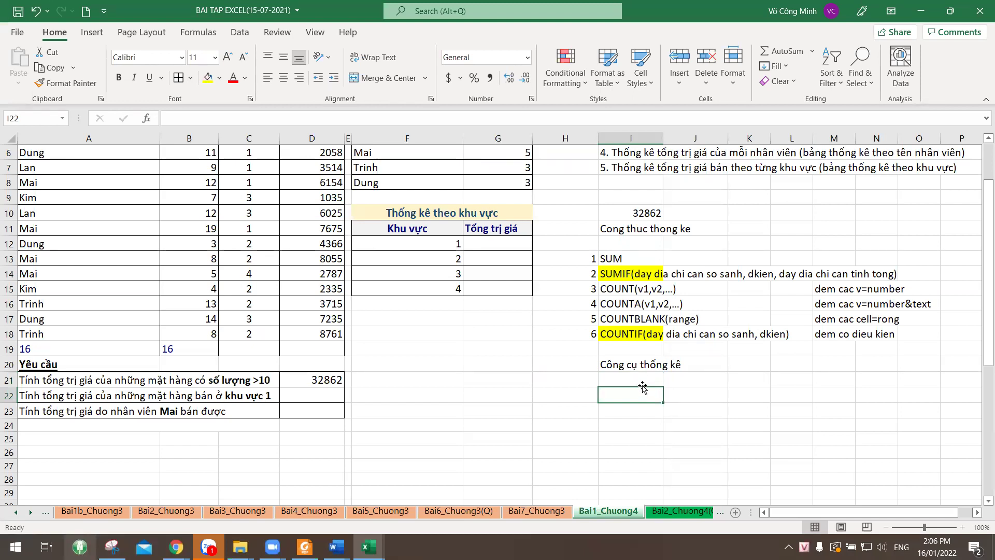
pyautogui.press('Left')
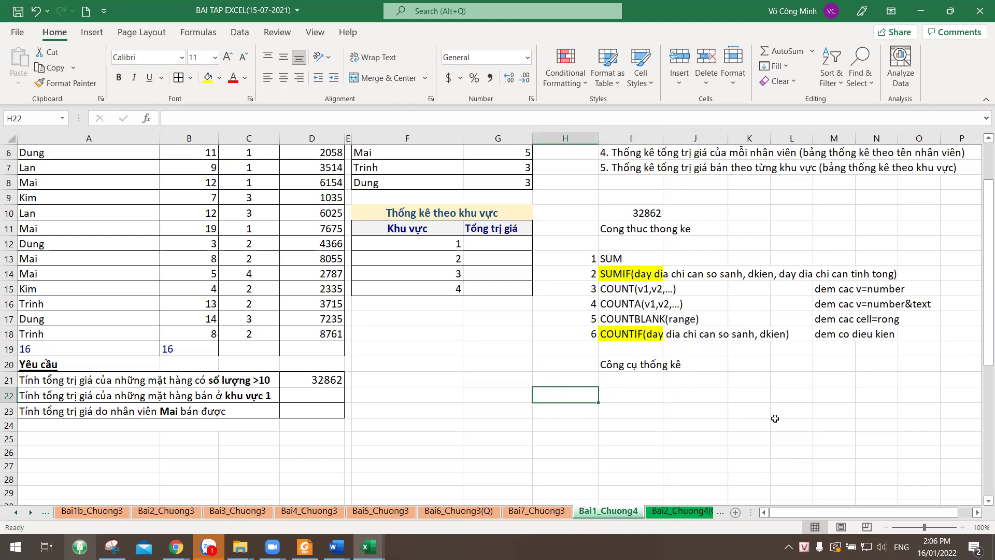
pyautogui.write('1')
pyautogui.press('Right')
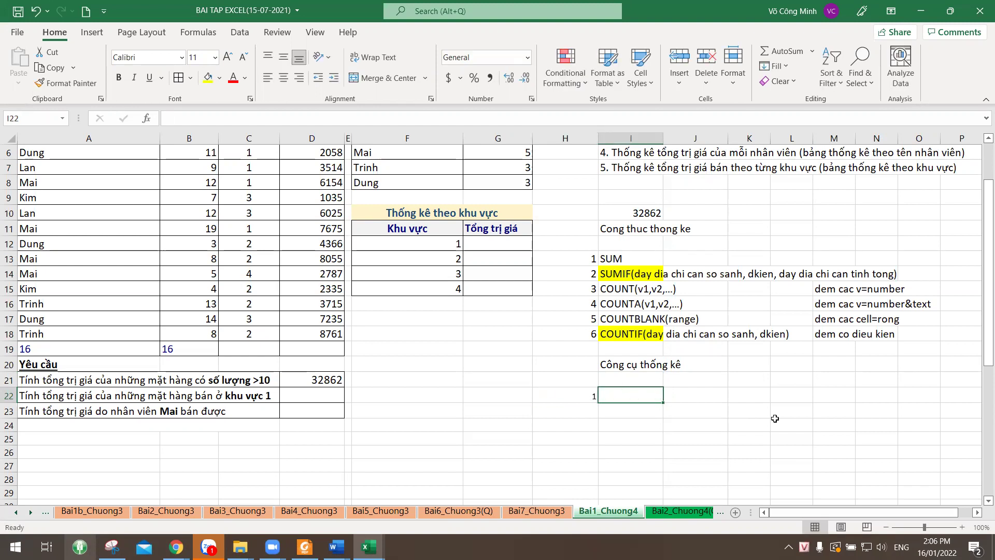
# - Review the exercise requirements, and enter "Subtotal" in I22 as the first statistical tool
pyautogui.scroll(2, 775, 419)
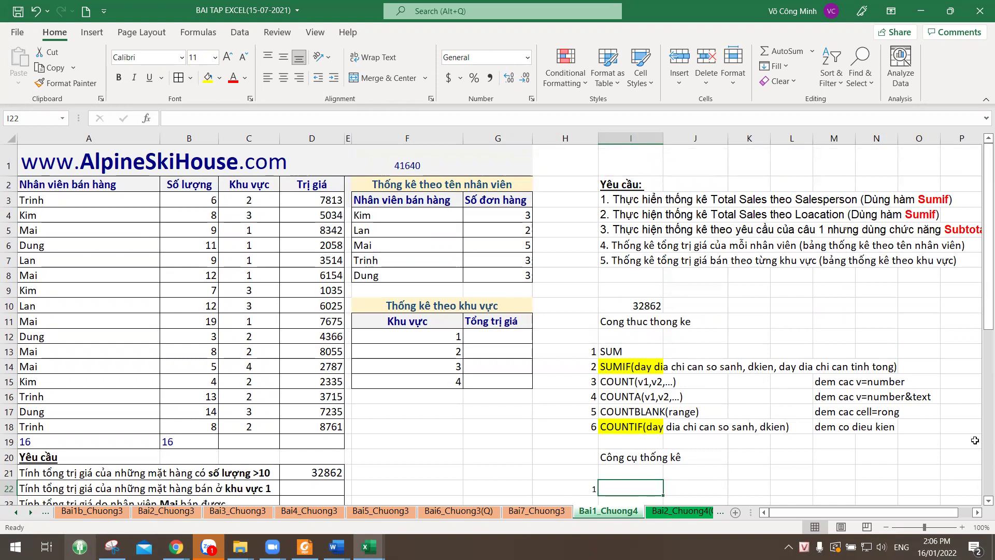
pyautogui.click(979, 513)
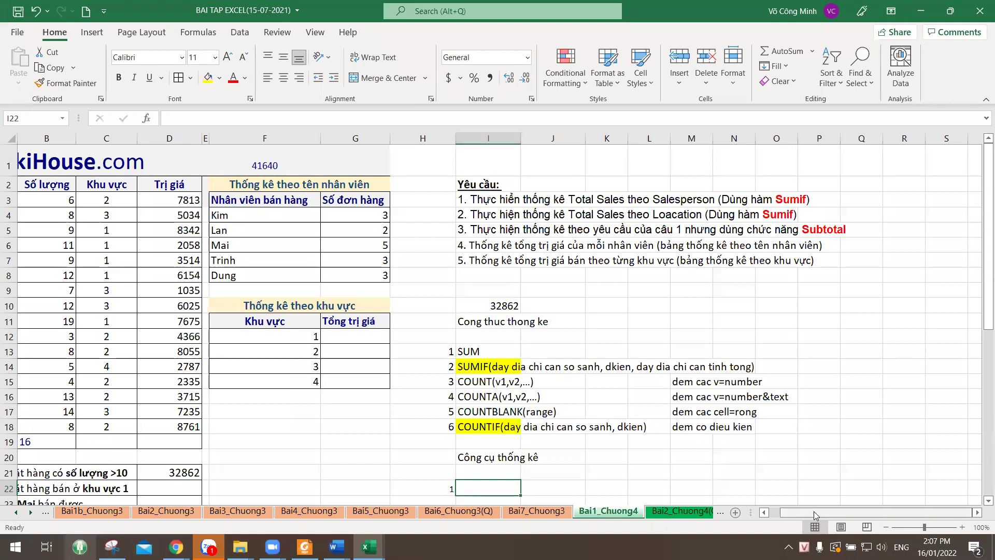
pyautogui.click(764, 512)
pyautogui.scroll(-5, 207, 319)
pyautogui.scroll(5, 311, 303)
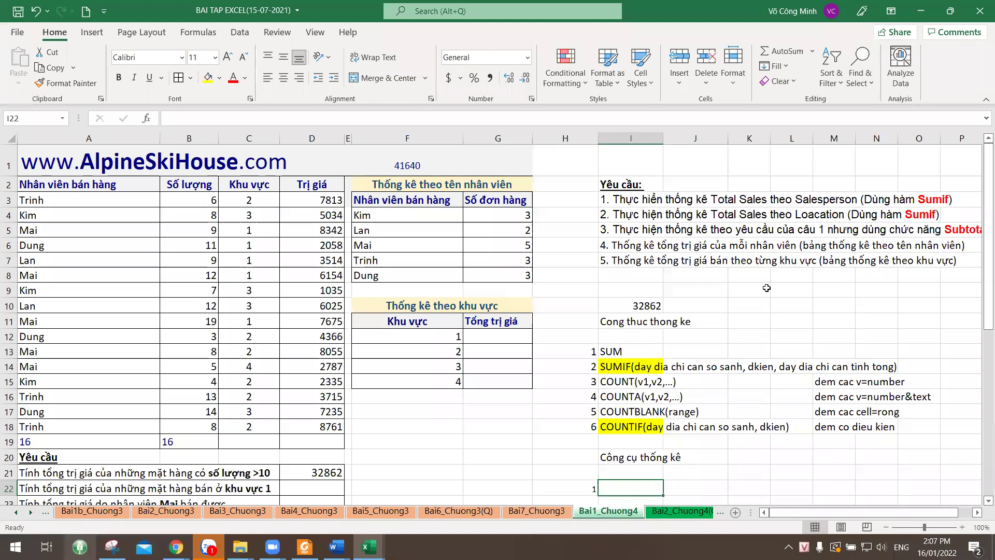
pyautogui.scroll(-3, 625, 350)
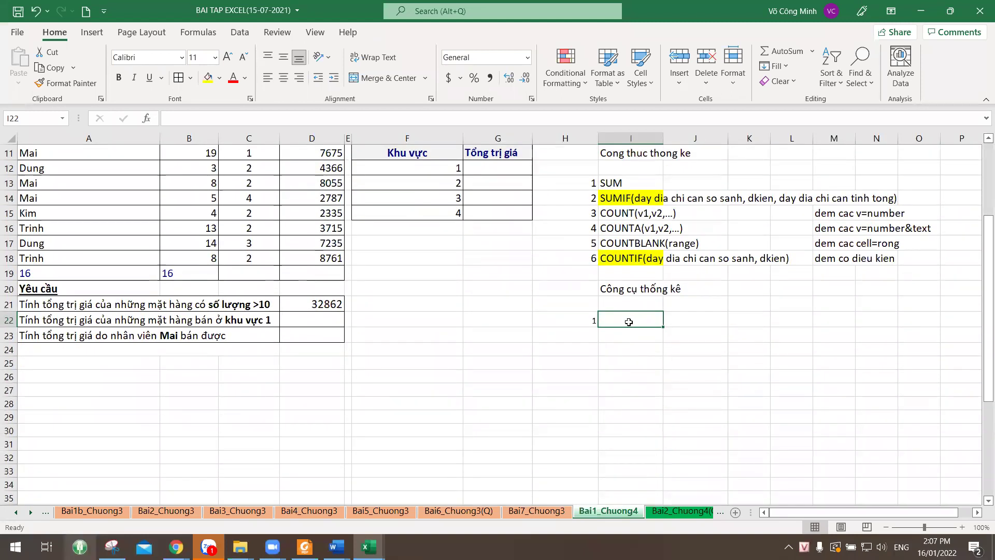
pyautogui.write('S')
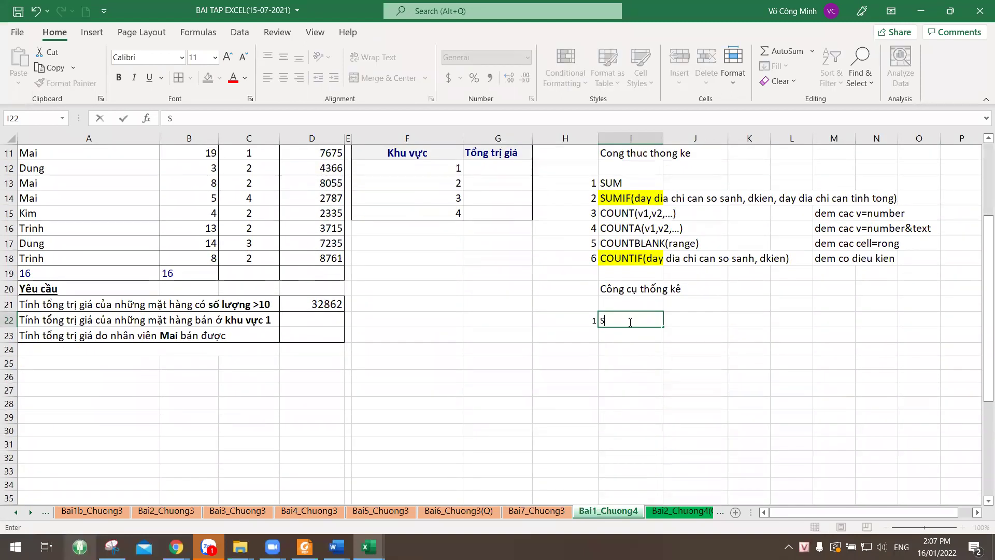
pyautogui.write('ubtotal')
pyautogui.press('Return')
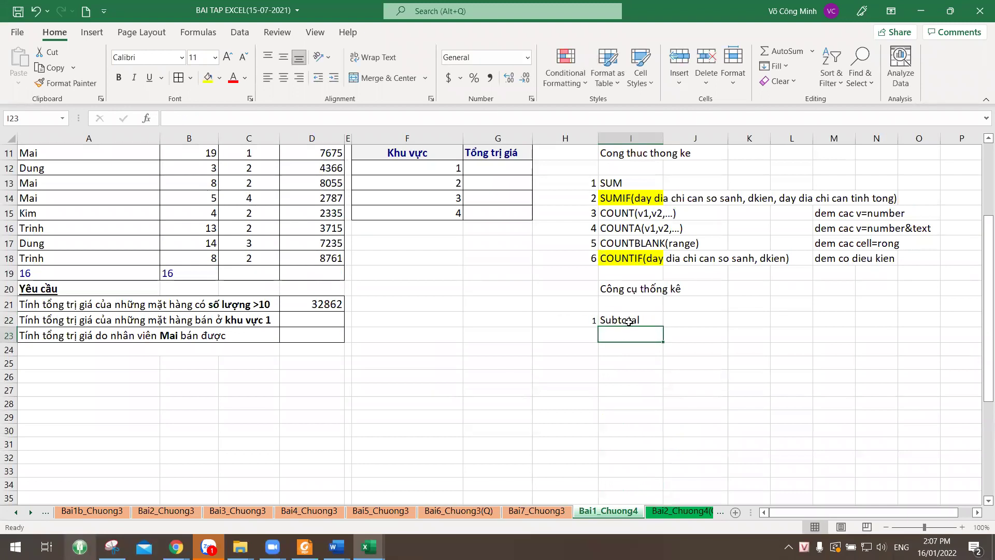
# - Add a second list entry with number 2 in H23 and "Pivot table" in I23
pyautogui.press('Left')
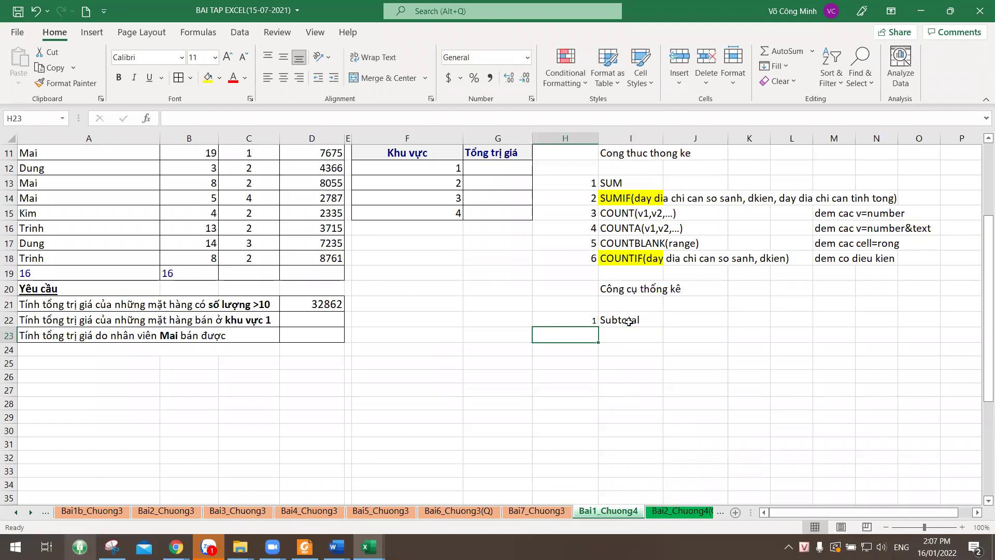
pyautogui.write('2')
pyautogui.press('Tab')
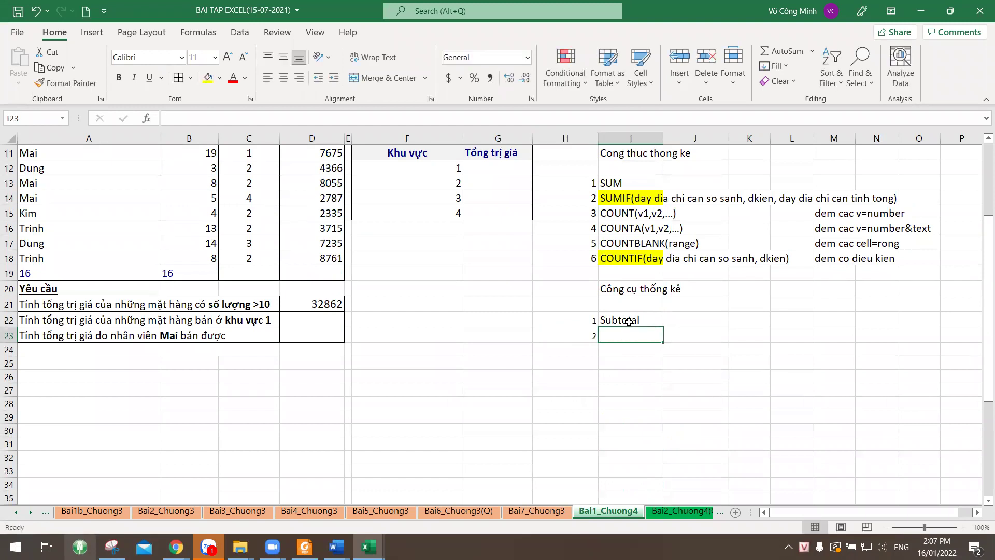
pyautogui.write('Pivot table')
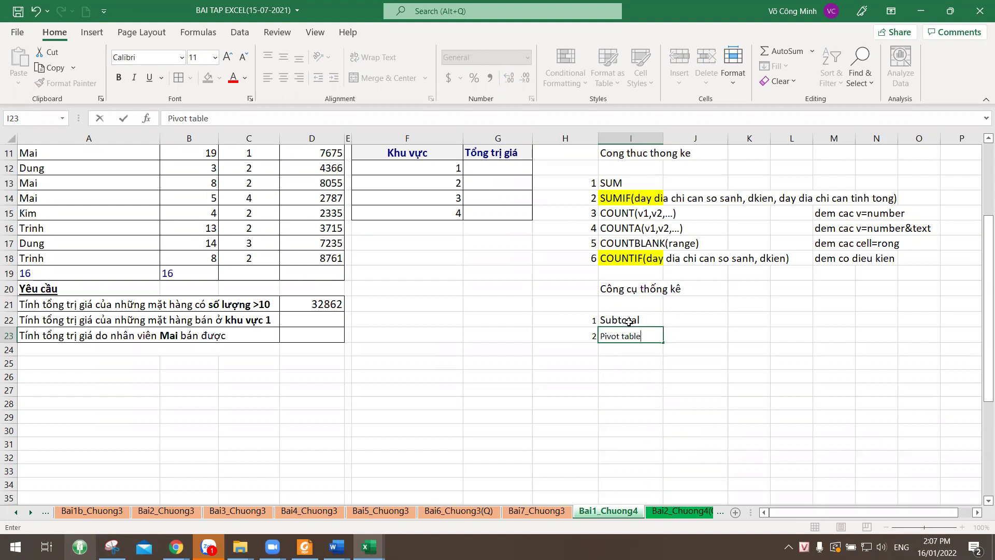
pyautogui.press('Return')
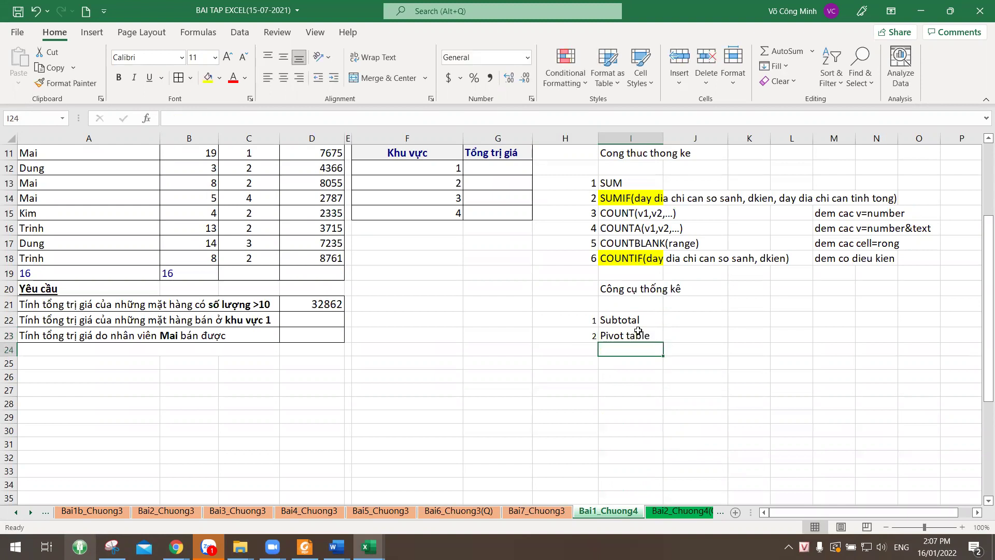
# - Delete the second list entry, number and Pivot table text, from H23:I23
pyautogui.click(642, 336)
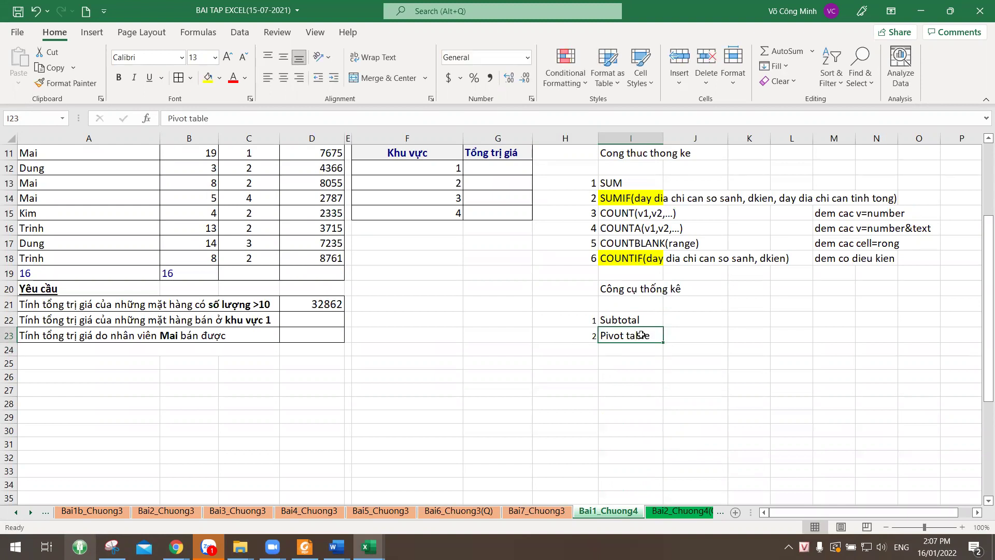
pyautogui.moveTo(585, 340); pyautogui.dragTo(622, 337)
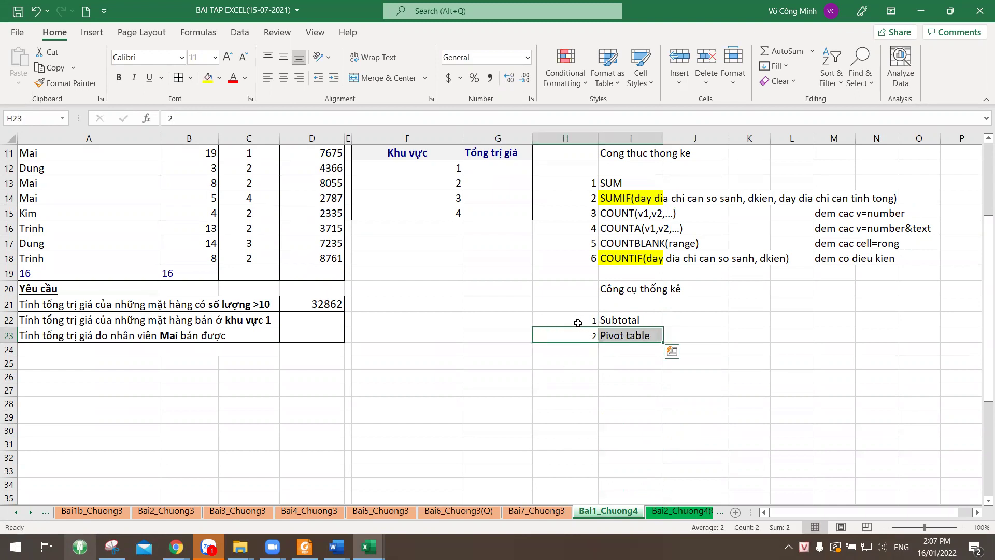
pyautogui.click(589, 336)
pyautogui.click(608, 337)
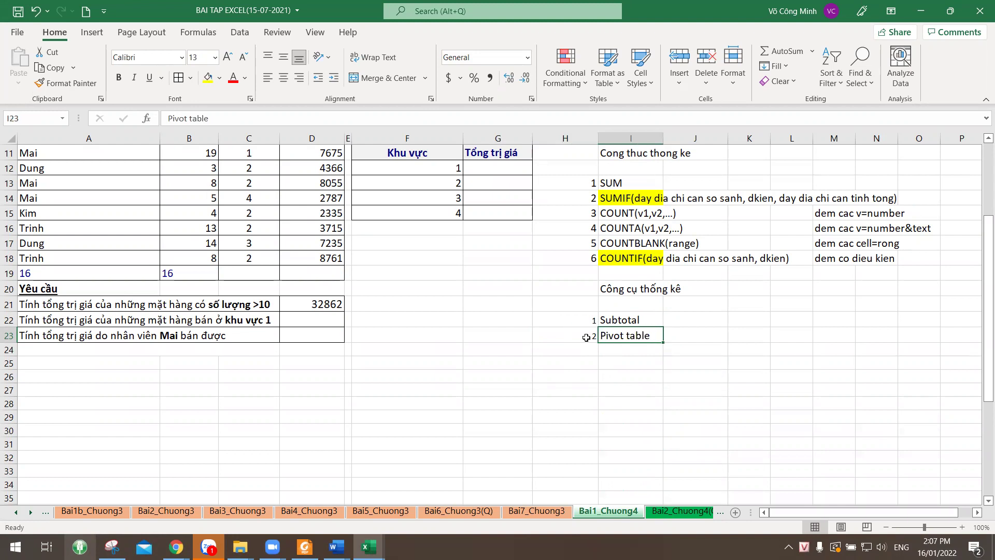
pyautogui.click(613, 320)
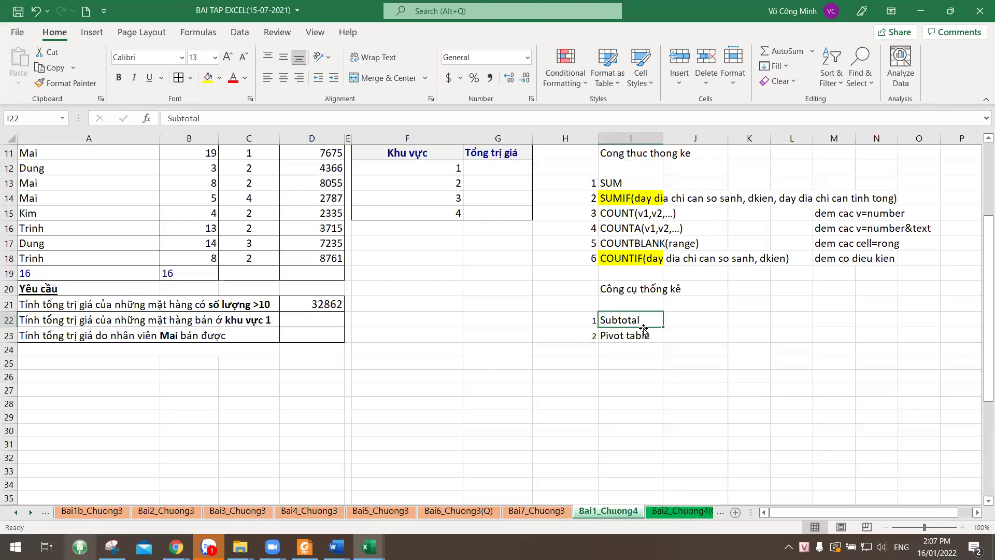
pyautogui.click(581, 338)
pyautogui.press('Delete')
# - Enter the step labels B1 in I24 and B2 in I25 below the Subtotal entry
pyautogui.click(633, 347)
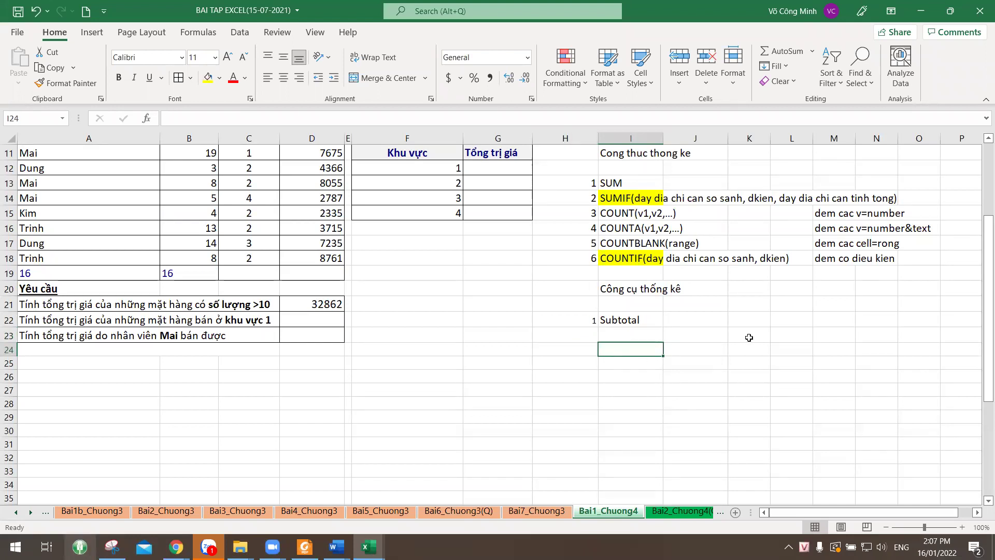
pyautogui.write('B')
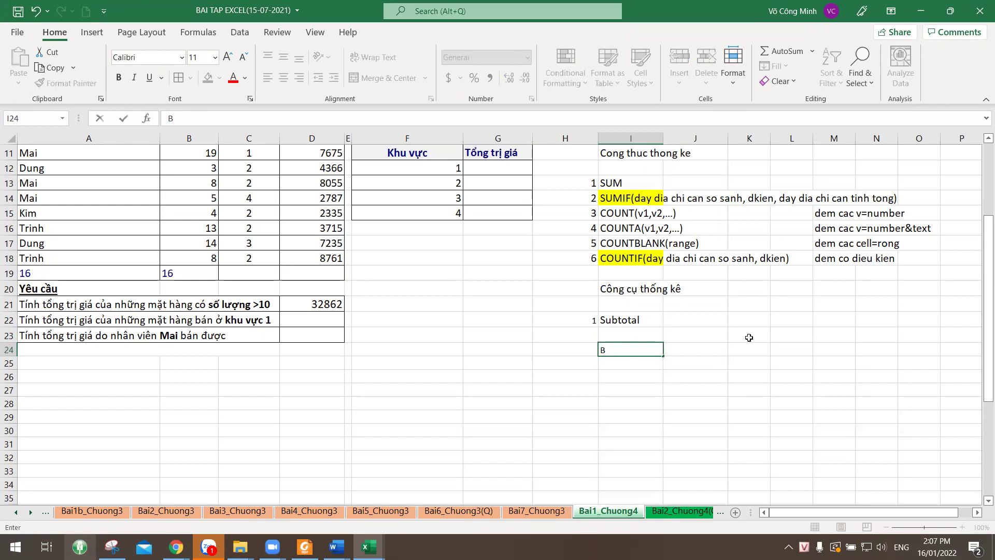
pyautogui.write('u')
pyautogui.press('BackSpace')
pyautogui.write('1')
pyautogui.press('Return')
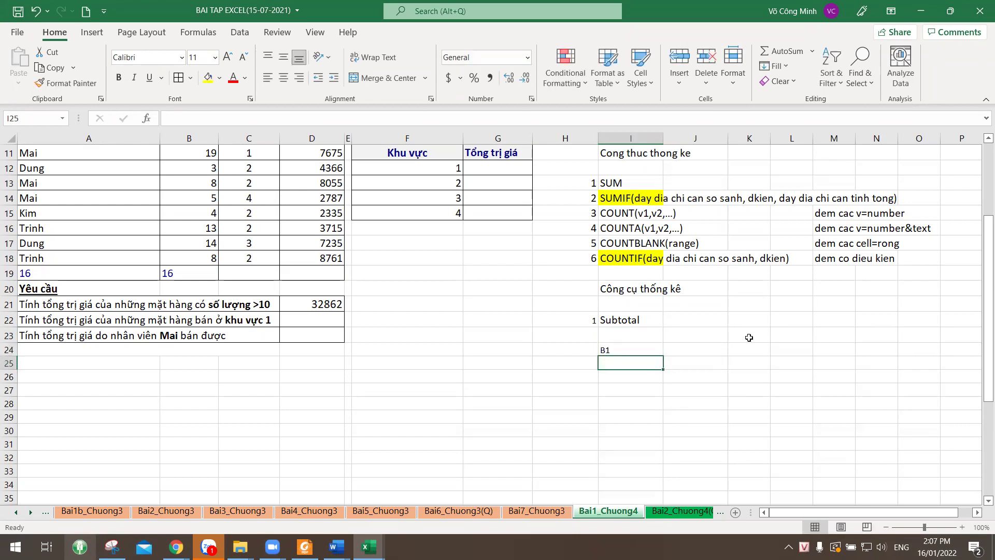
pyautogui.write('B2')
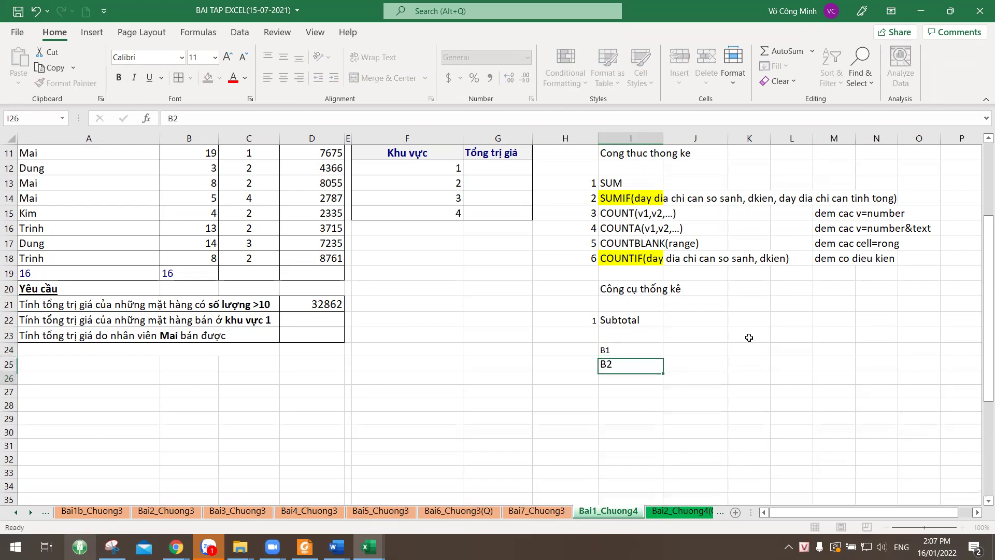
pyautogui.press('Return')
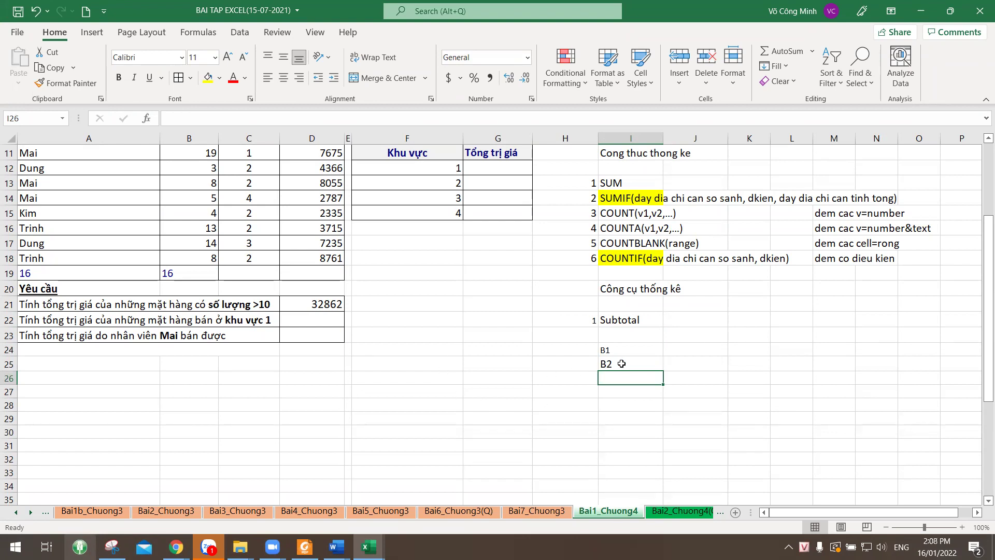
# - Enter the task description "Thong ke tong tri gia theo nhan vien ban hang su dung Subtotal" in J22 beside the Subtotal entry
pyautogui.click(642, 349)
pyautogui.click(707, 350)
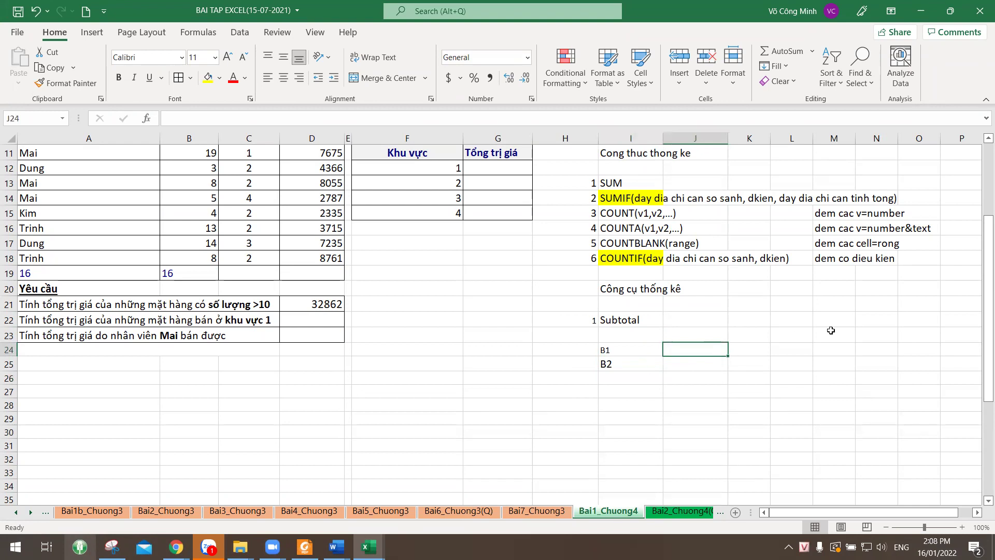
pyautogui.scroll(4, 831, 330)
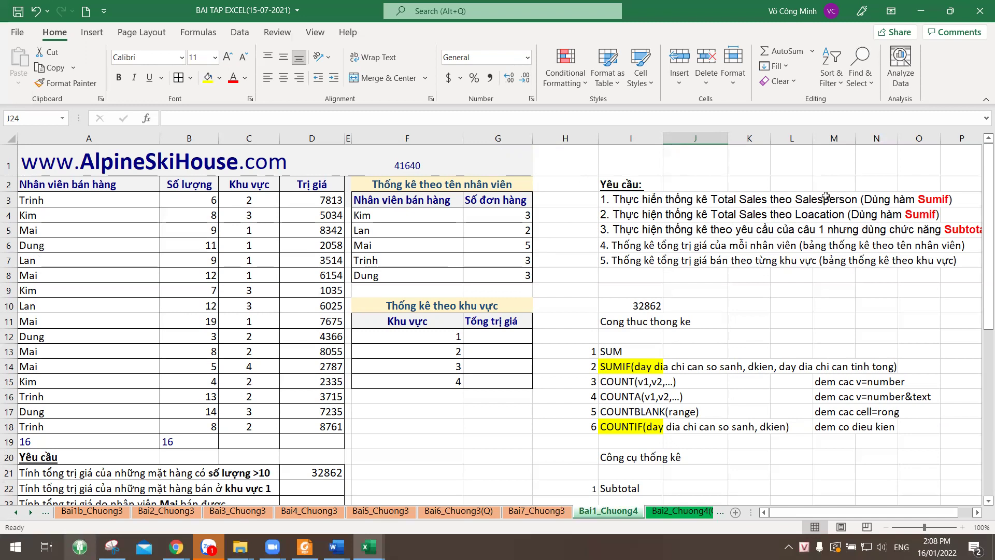
pyautogui.scroll(-5, 826, 196)
pyautogui.click(634, 259)
pyautogui.click(674, 249)
pyautogui.write('T')
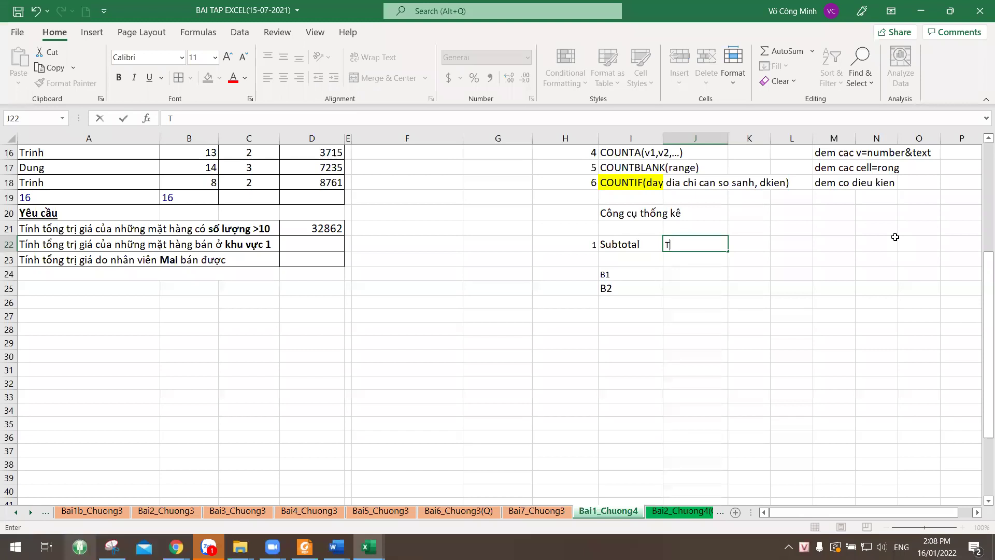
pyautogui.write('hong ke tong tri g')
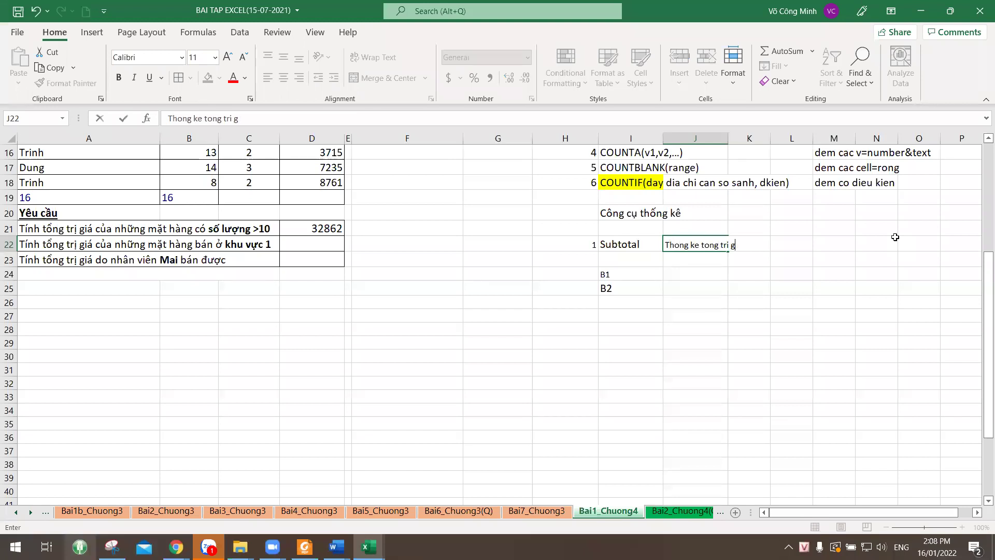
pyautogui.write('ia theo nhan vien ban hang')
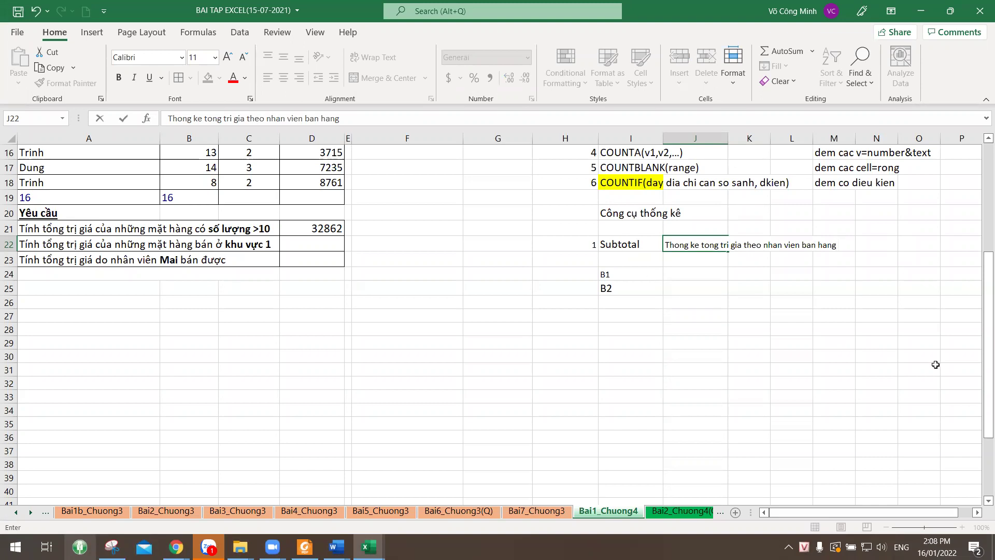
pyautogui.write('su dung Subtotal')
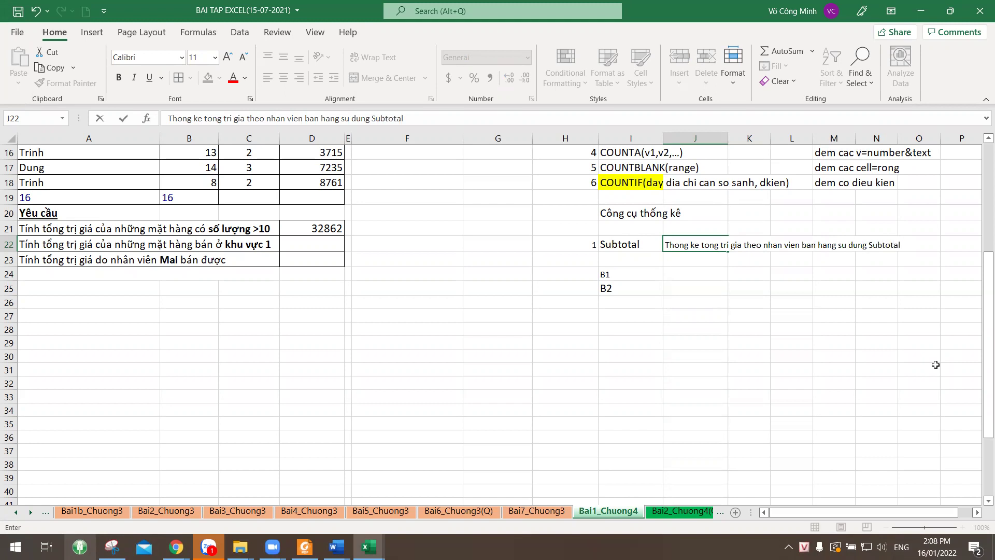
pyautogui.press('Return')
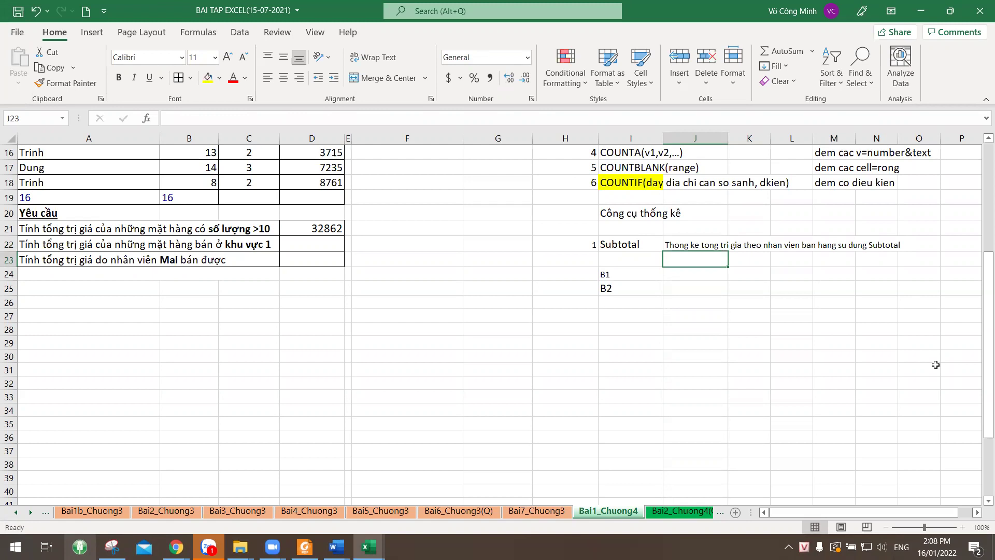
# - Make the words "su dung Subtotal" bold within the task description in J22
pyautogui.click(672, 242)
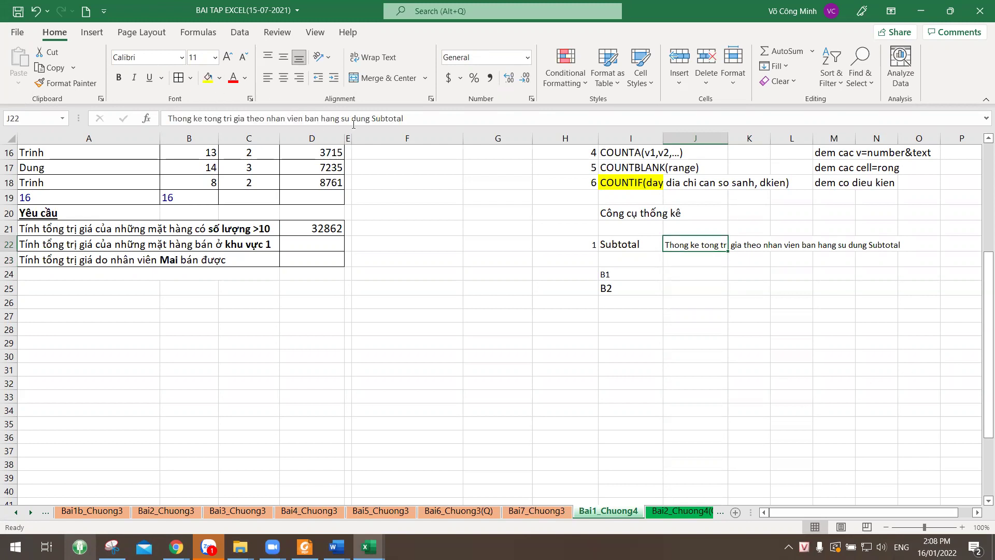
pyautogui.moveTo(341, 119); pyautogui.dragTo(405, 118)
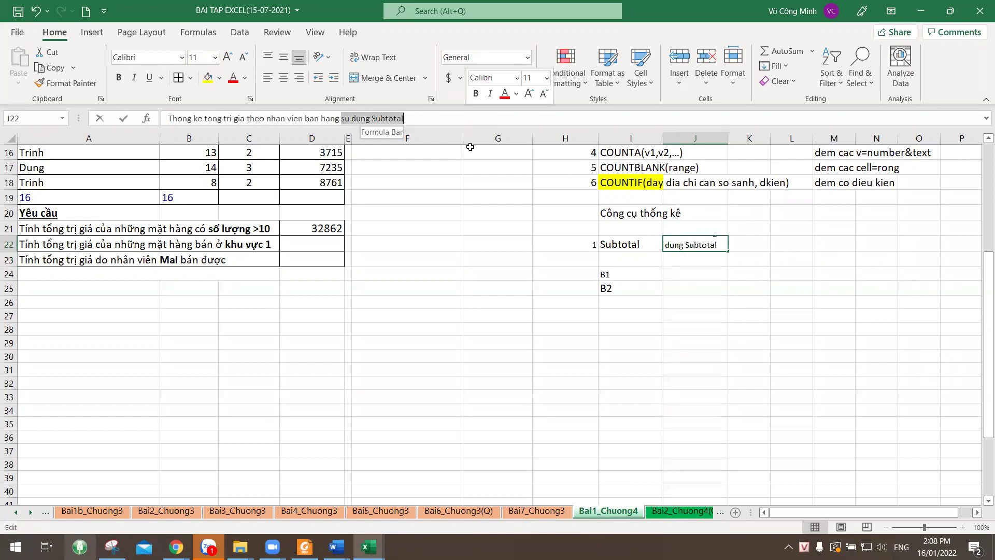
pyautogui.hotkey('ctrl', 'b')
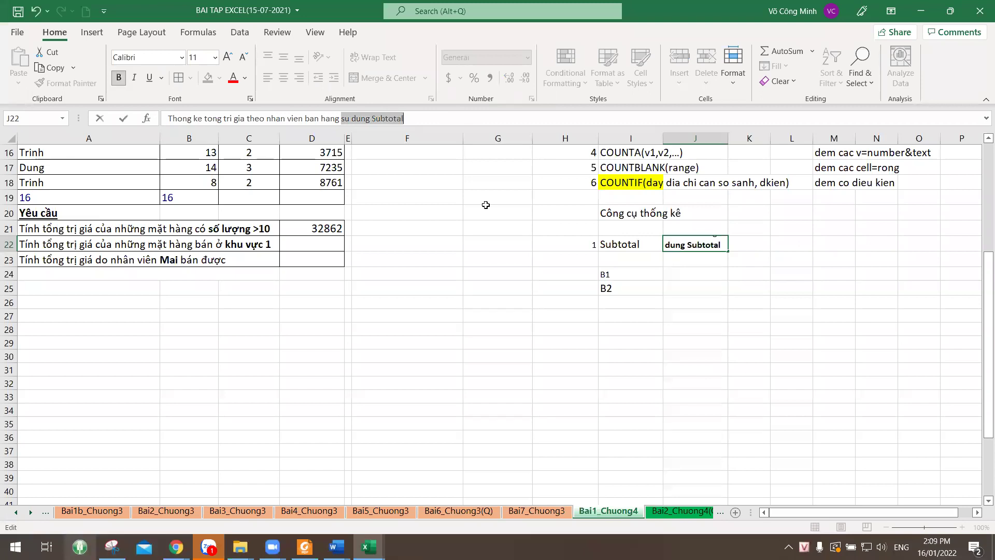
pyautogui.press('Return')
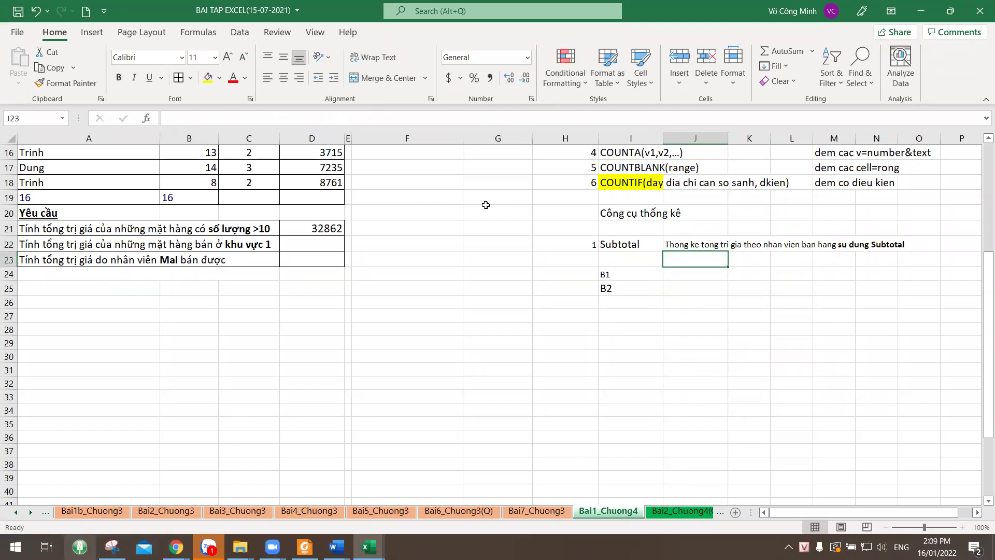
# - Examine the statistics table by salesperson in F3:G8 against the Subtotal task description
pyautogui.scroll(3, 507, 294)
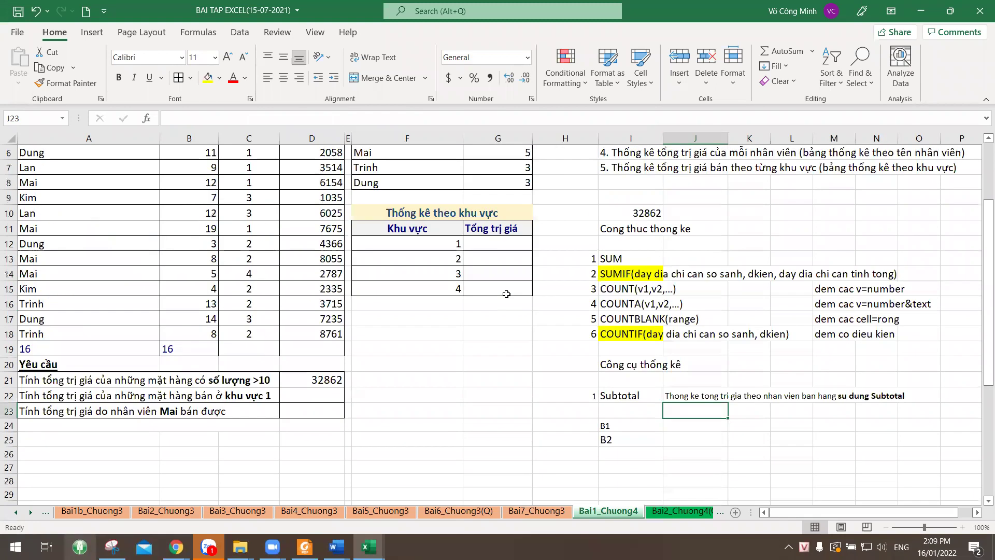
pyautogui.scroll(2, 506, 294)
pyautogui.moveTo(429, 216); pyautogui.dragTo(479, 275)
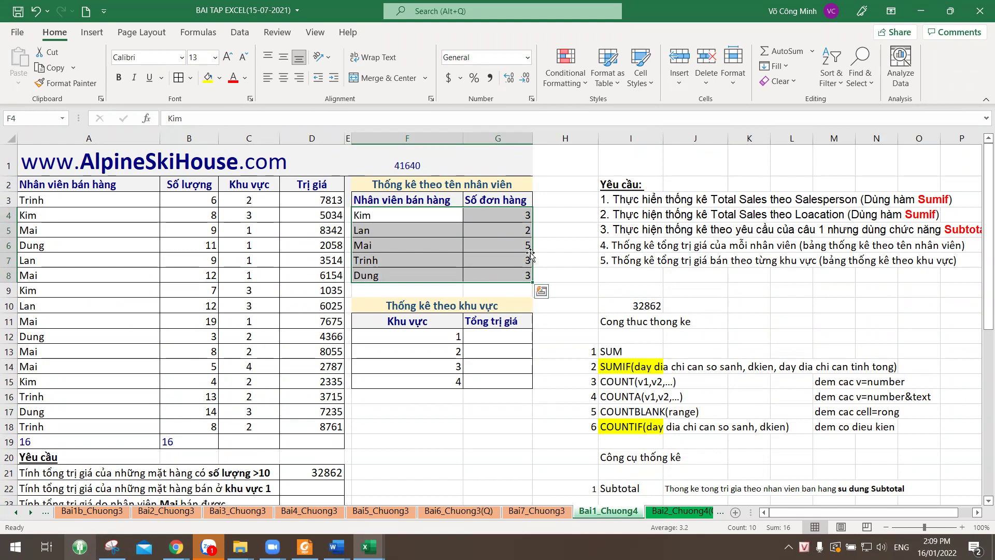
pyautogui.moveTo(416, 201); pyautogui.dragTo(493, 268)
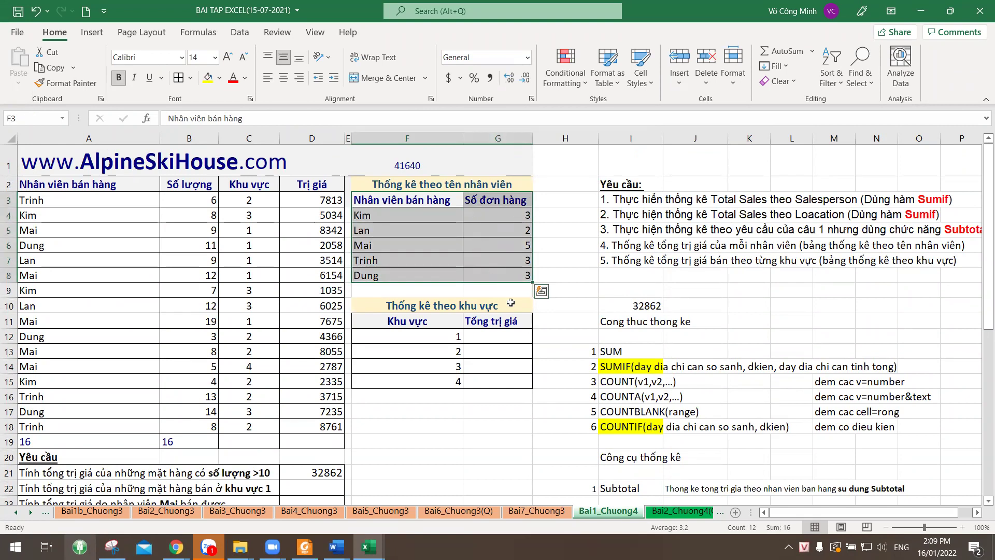
pyautogui.scroll(-3, 517, 315)
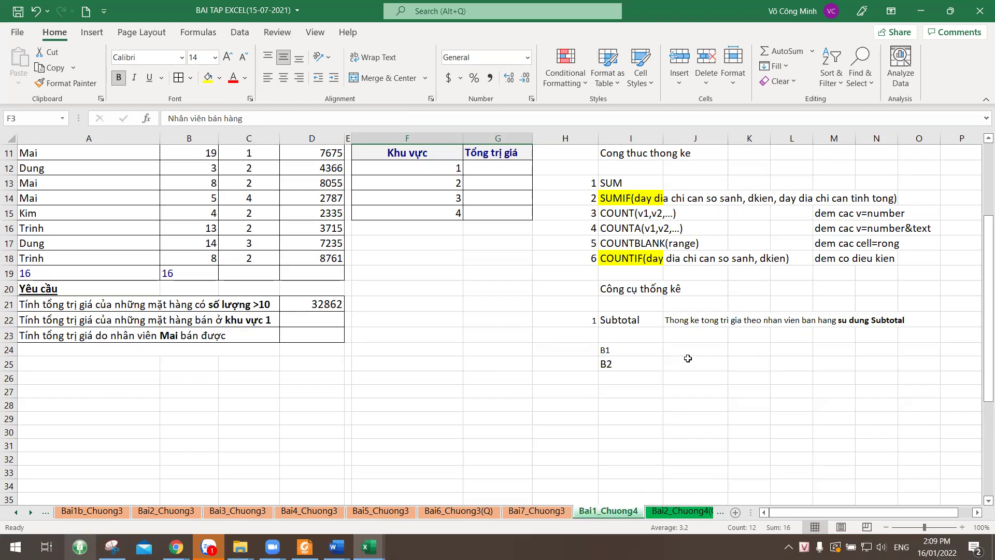
pyautogui.scroll(3, 687, 358)
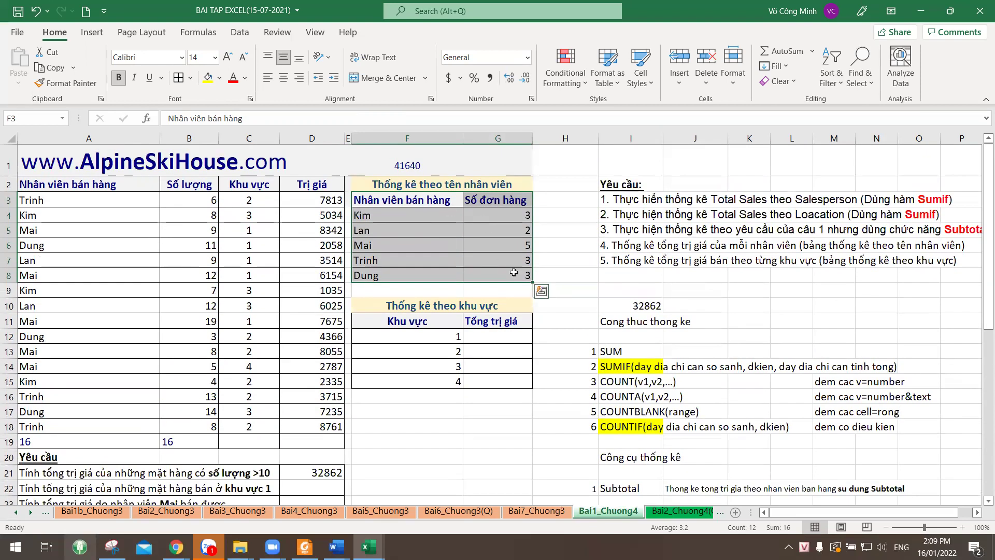
pyautogui.scroll(-2, 514, 272)
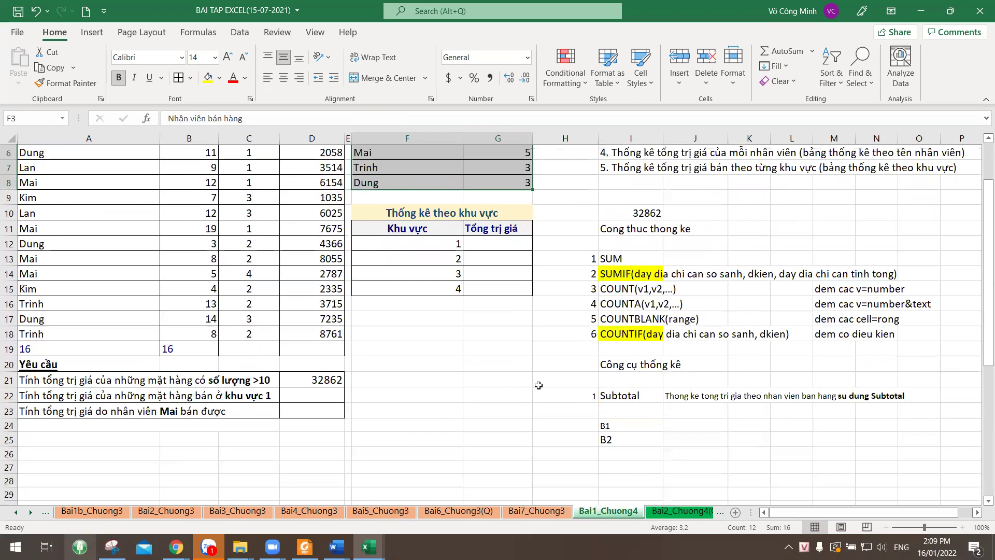
# - Enter the description of step B1, "Thuc hien sap xep bang dl theo yeu cau de bai", in J24
pyautogui.click(678, 429)
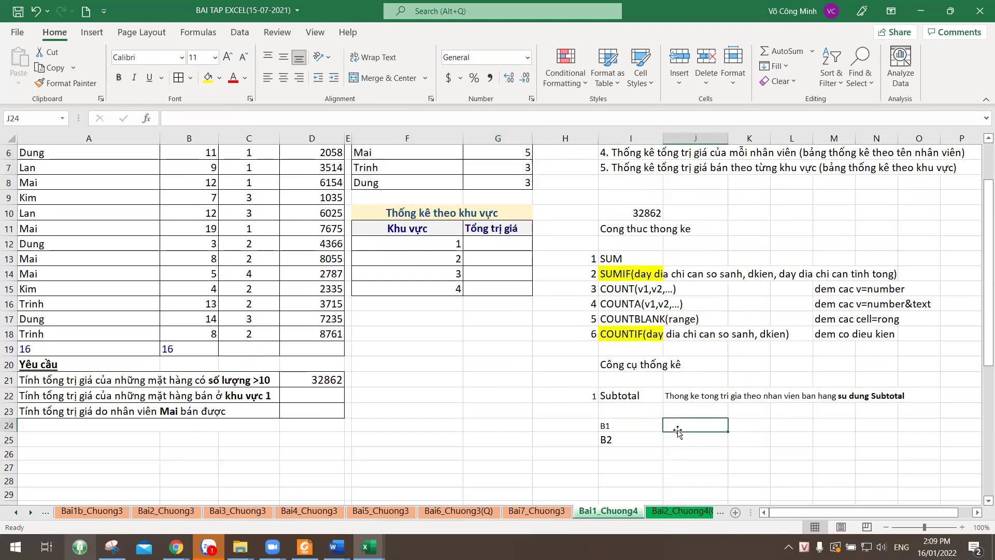
pyautogui.scroll(-2, 681, 401)
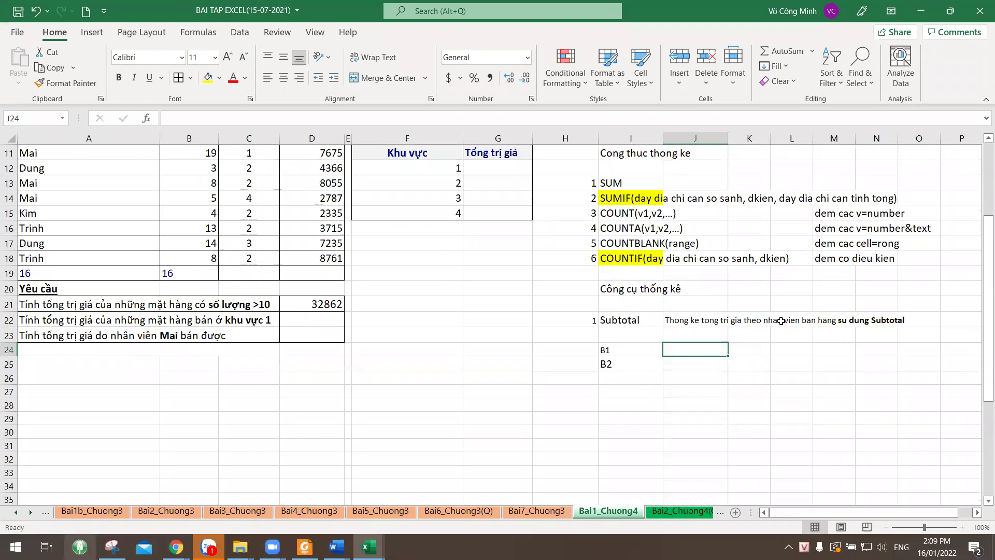
pyautogui.write('Th')
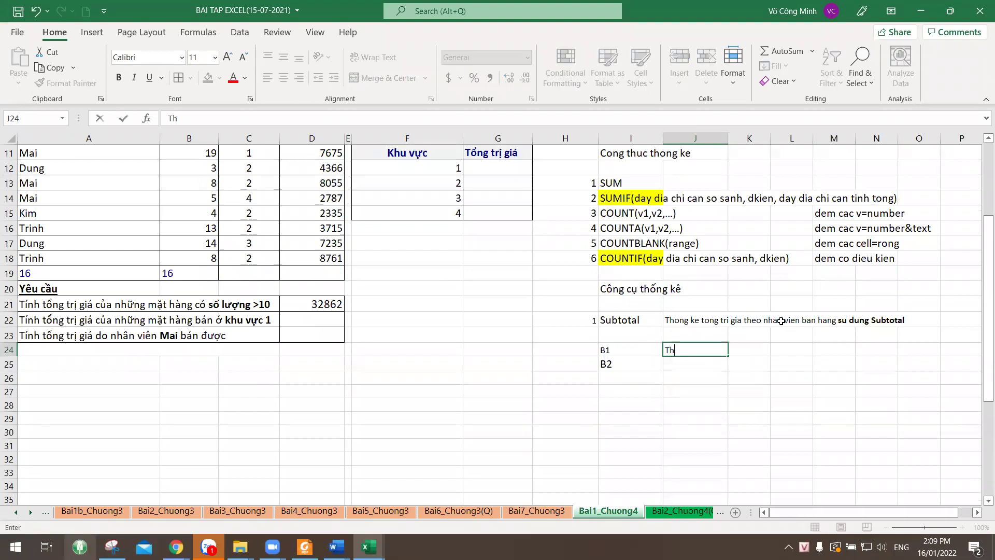
pyautogui.write('uc hien sap xep ba')
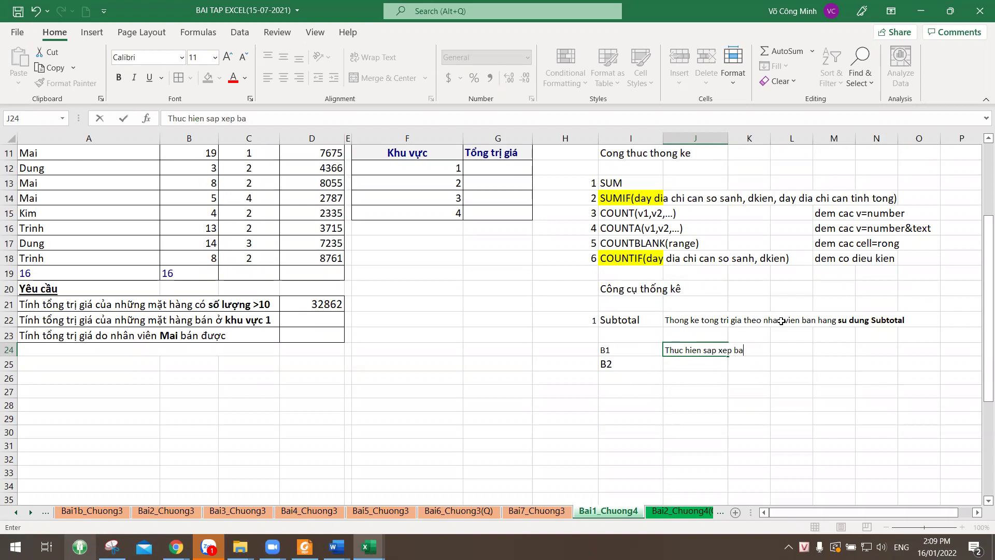
pyautogui.write('ng dl theo yeu cau de bai')
pyautogui.press('Return')
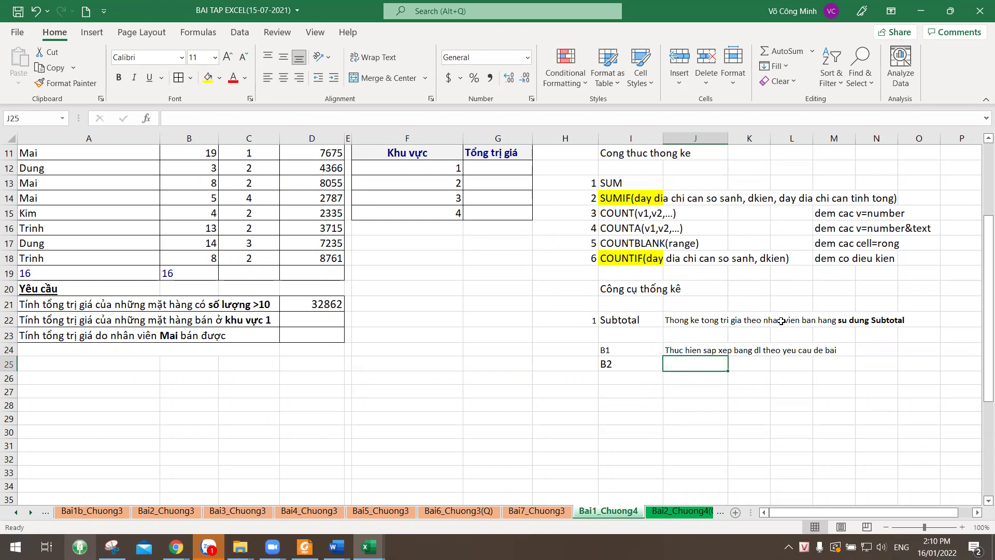
# - Make the words "theo nhan vien ban hang" bold within the task description in J22
pyautogui.click(684, 321)
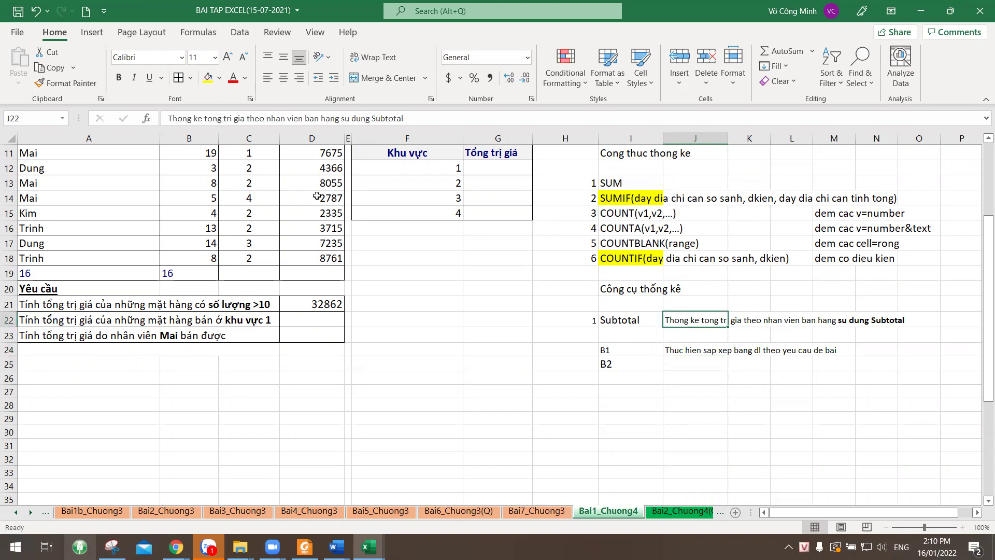
pyautogui.moveTo(246, 119); pyautogui.dragTo(339, 118)
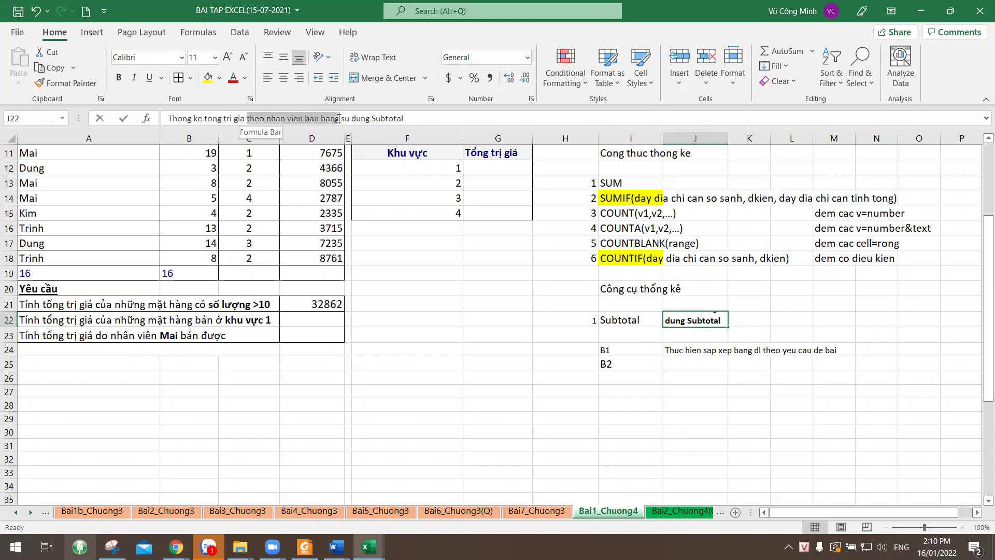
pyautogui.click(119, 77)
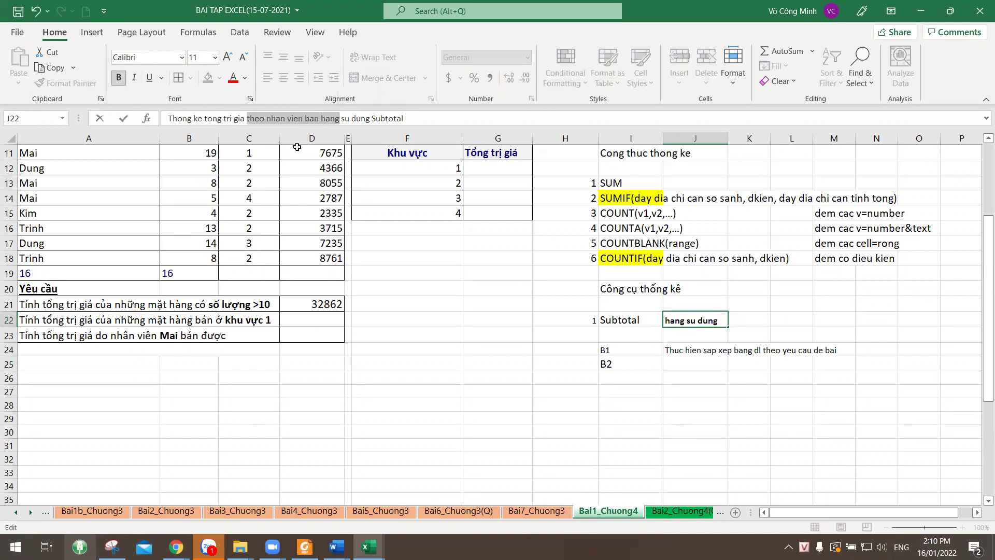
pyautogui.press('Return')
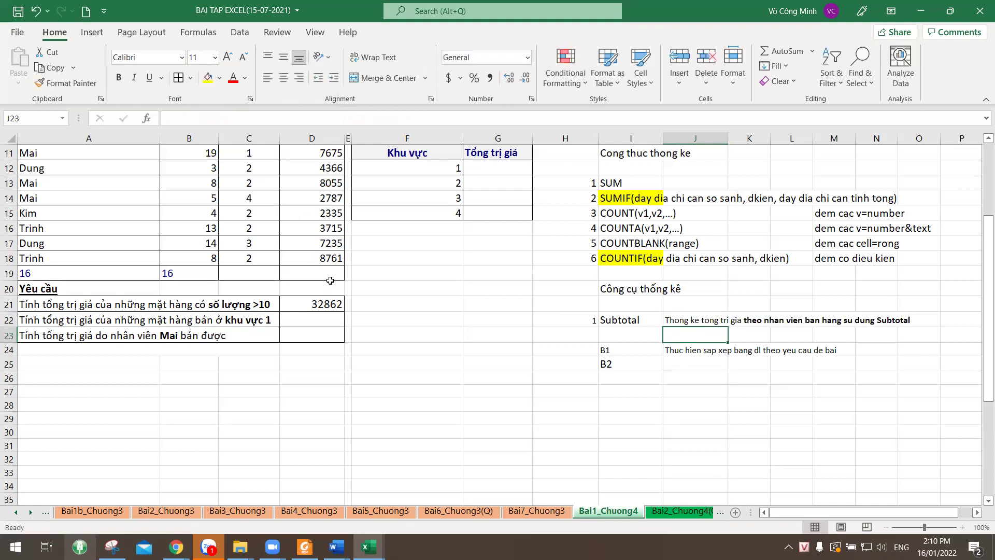
# - Replace the COUNTA formula in A19, below the sales table, with the label "Total"
pyautogui.scroll(4, 840, 348)
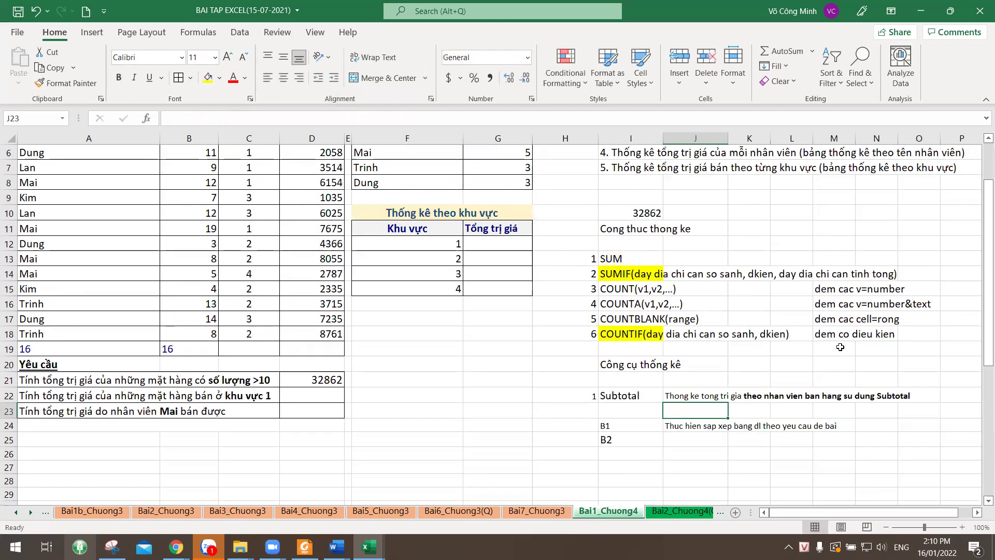
pyautogui.moveTo(31, 187); pyautogui.dragTo(311, 423)
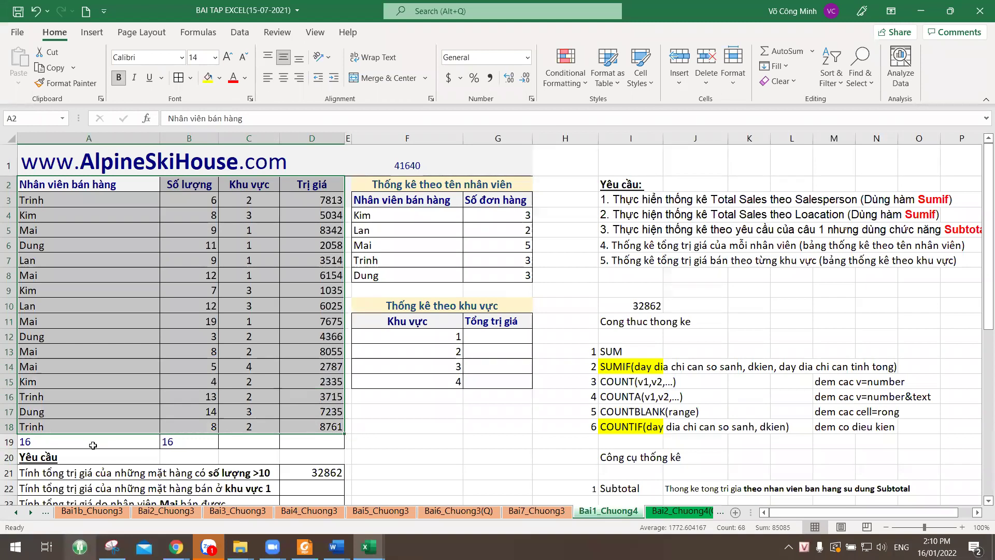
pyautogui.click(112, 444)
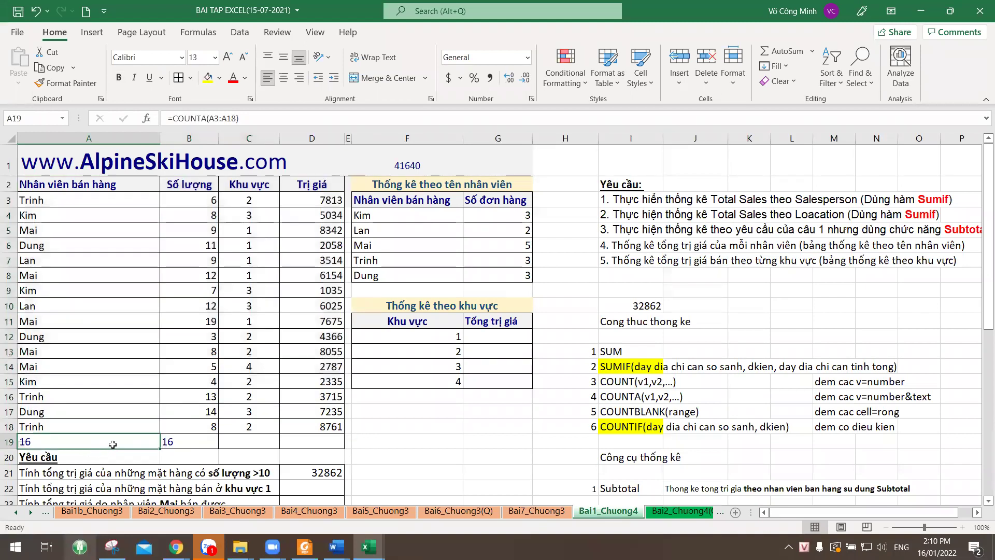
pyautogui.write('T')
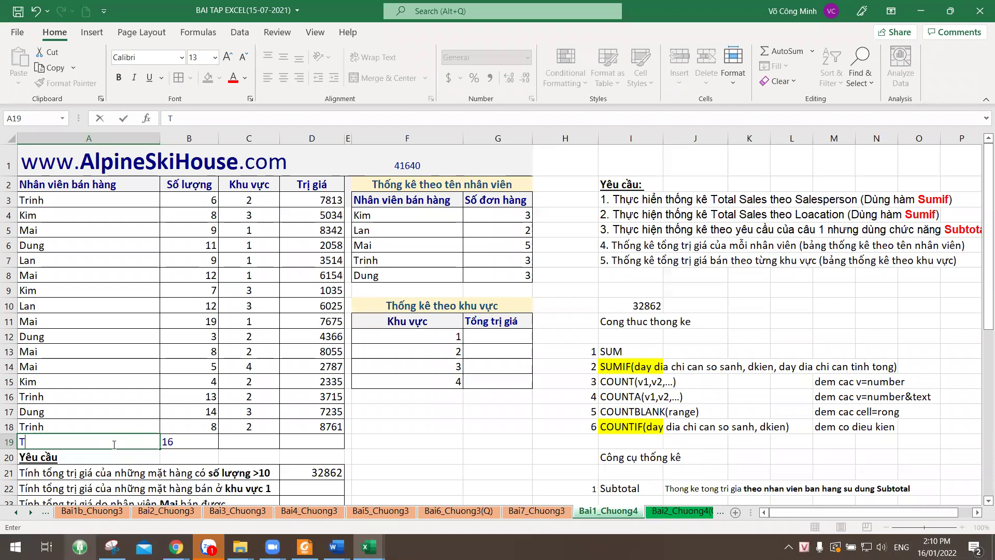
pyautogui.write('otal')
pyautogui.press('Return')
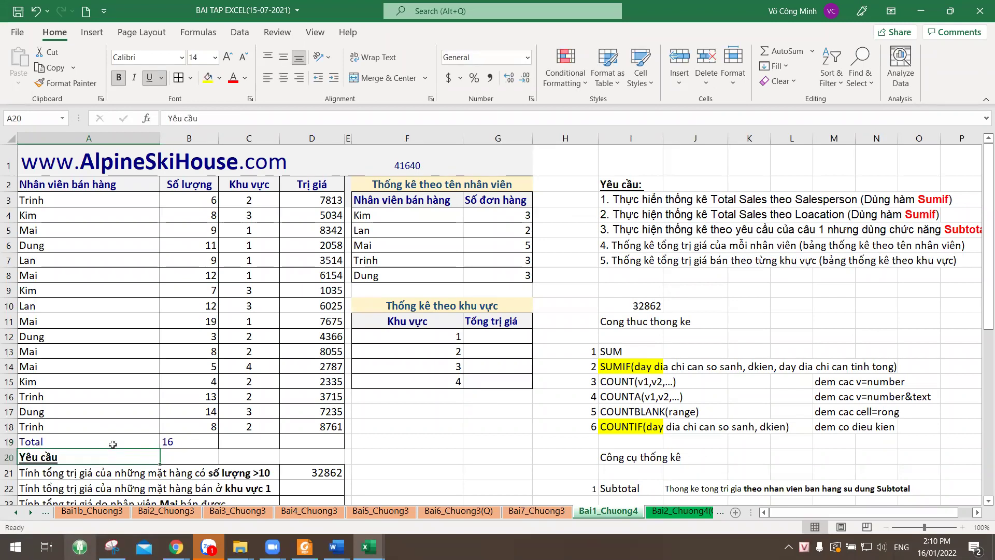
# - Start a custom sort of the sales table A2:D18, header row included, with Nhân viên bán hàng as the sort column
pyautogui.moveTo(36, 185); pyautogui.dragTo(311, 426)
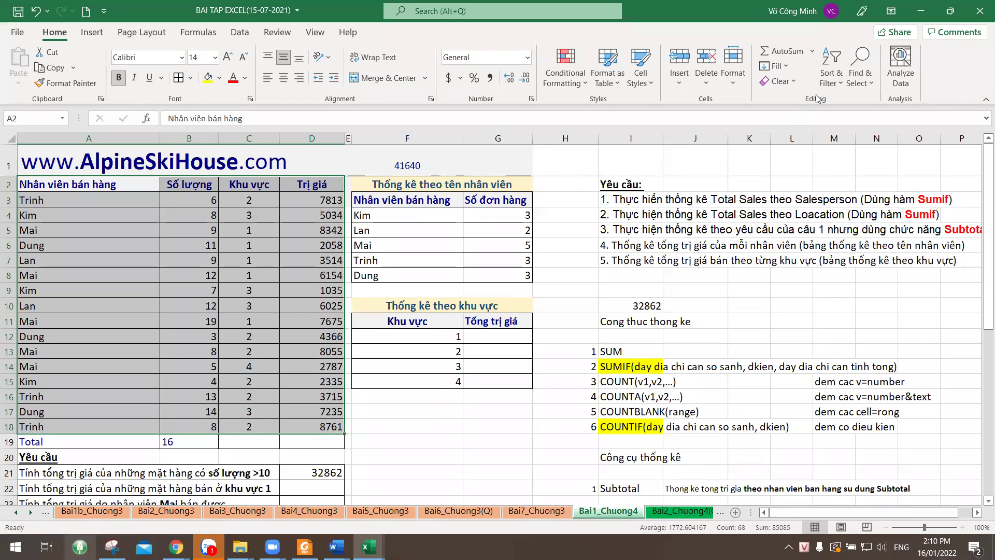
pyautogui.click(831, 85)
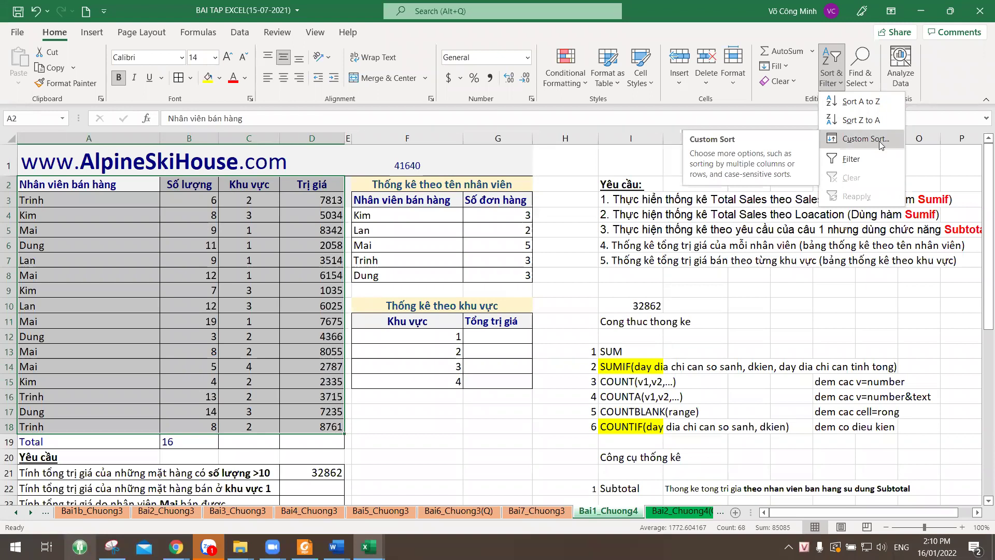
pyautogui.click(241, 34)
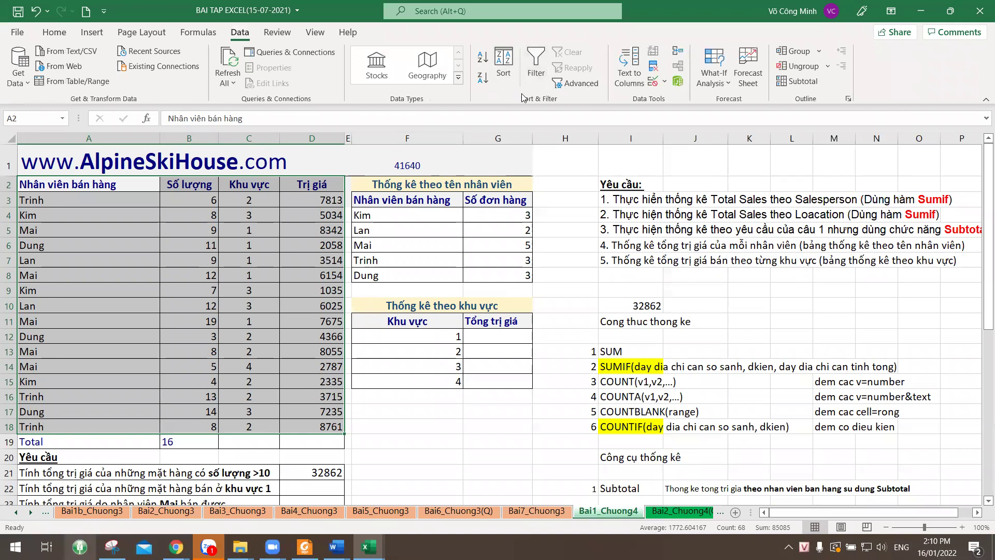
pyautogui.click(501, 73)
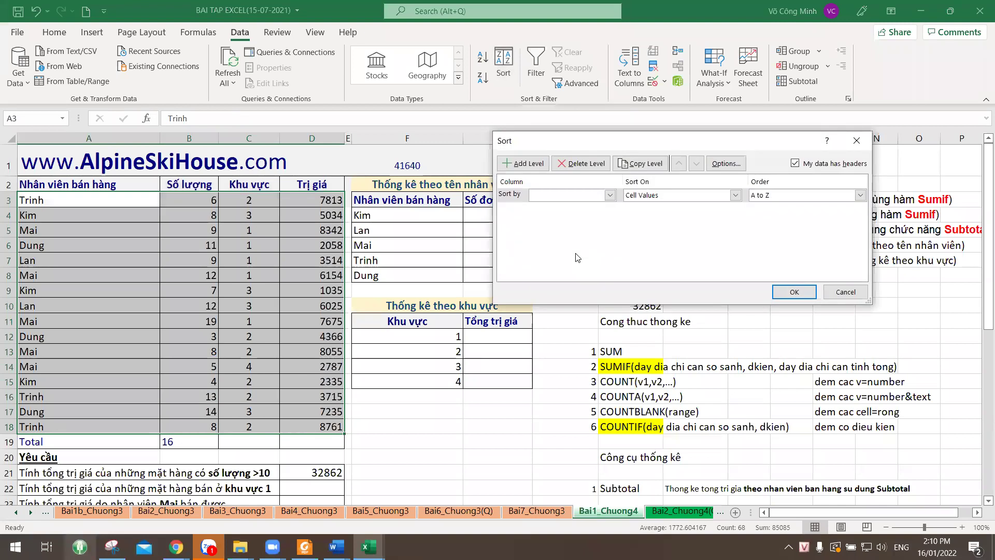
pyautogui.click(796, 164)
pyautogui.click(551, 196)
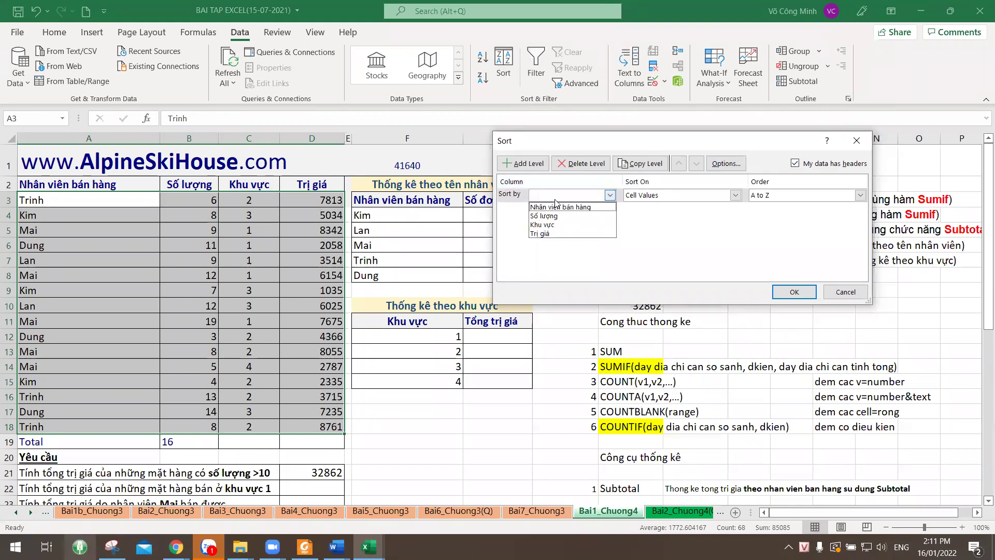
pyautogui.click(559, 207)
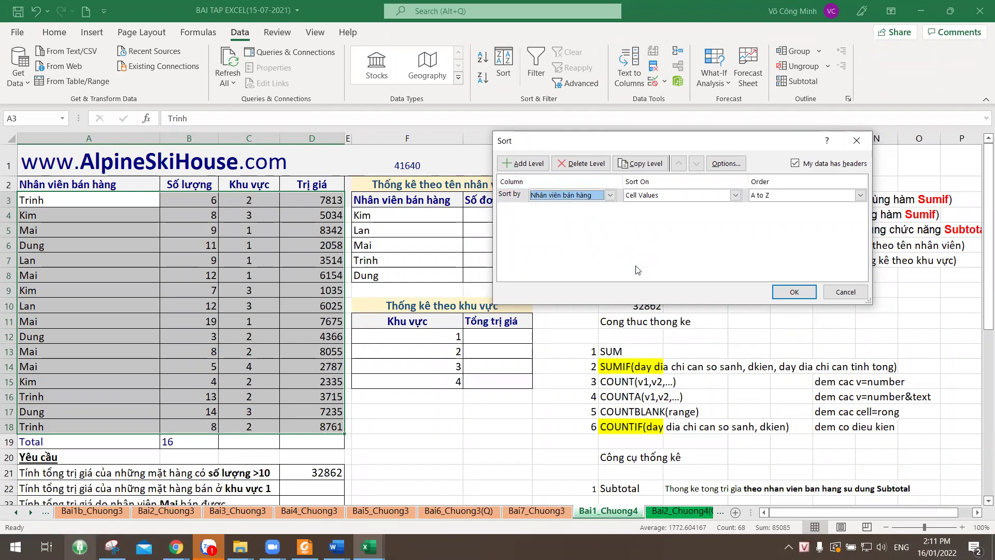
# - Turn off the header option to view the generic column names in the sort choices, and turn it back on
pyautogui.click(597, 200)
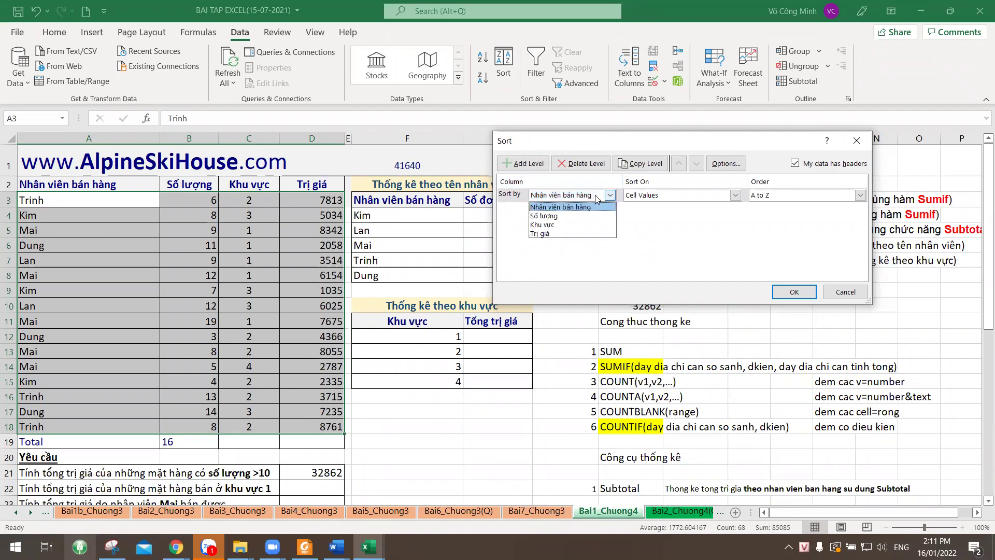
pyautogui.click(597, 197)
pyautogui.click(796, 163)
pyautogui.click(566, 200)
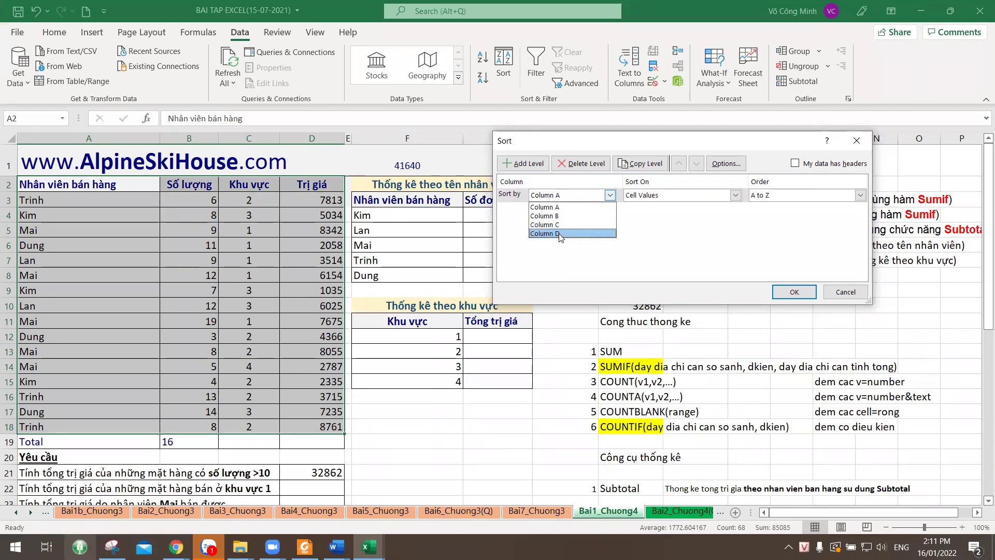
pyautogui.click(643, 268)
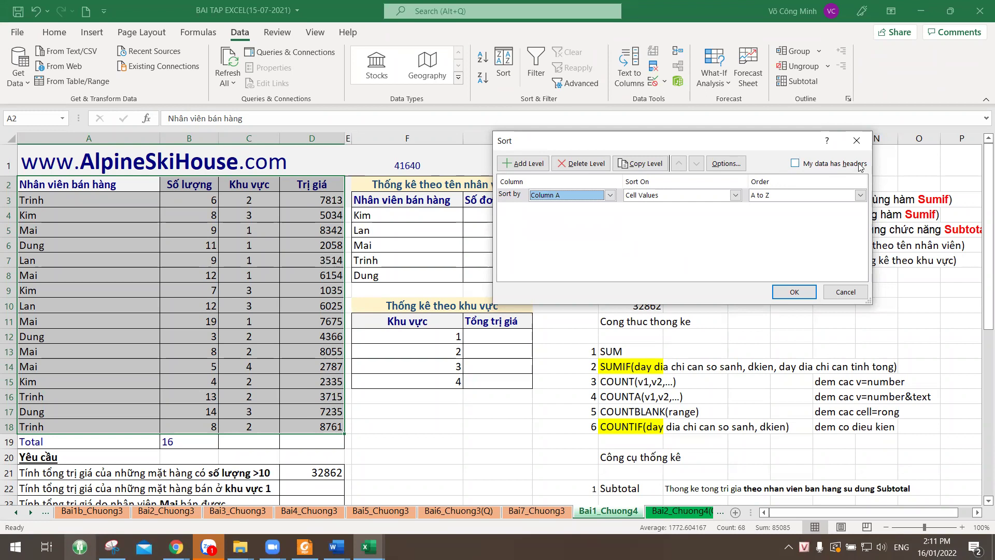
pyautogui.click(796, 164)
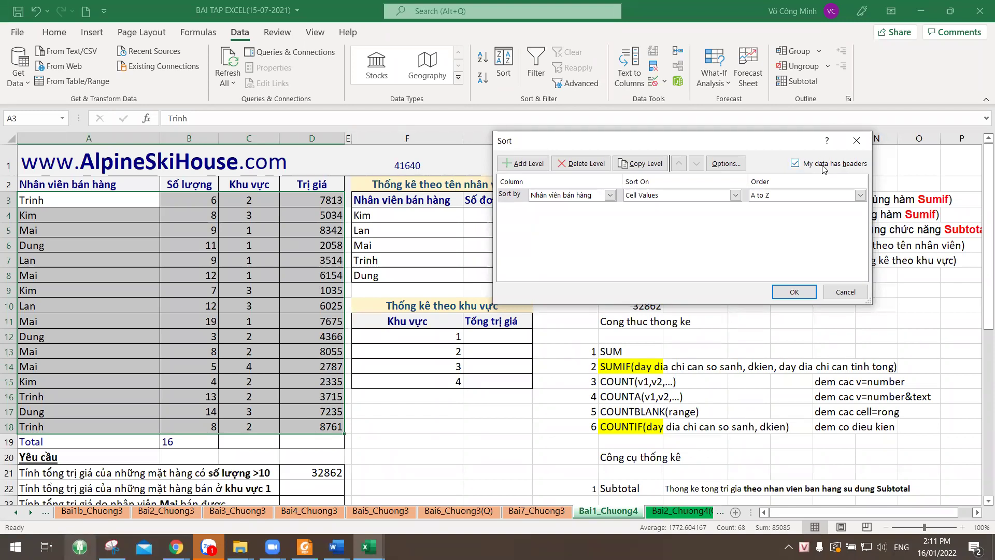
# - Set the first sort level to Nhân viên bán hàng in A to Z order
pyautogui.click(560, 196)
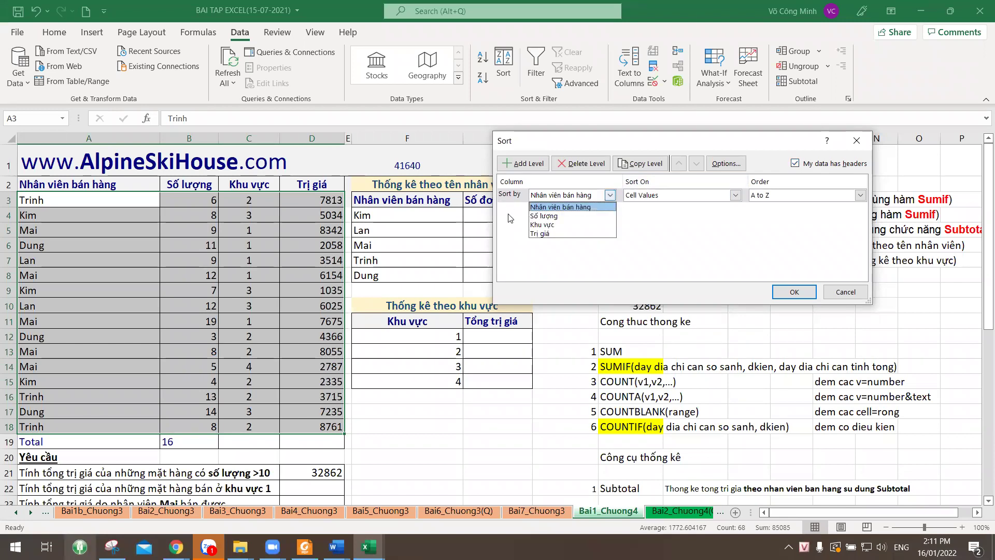
pyautogui.click(575, 208)
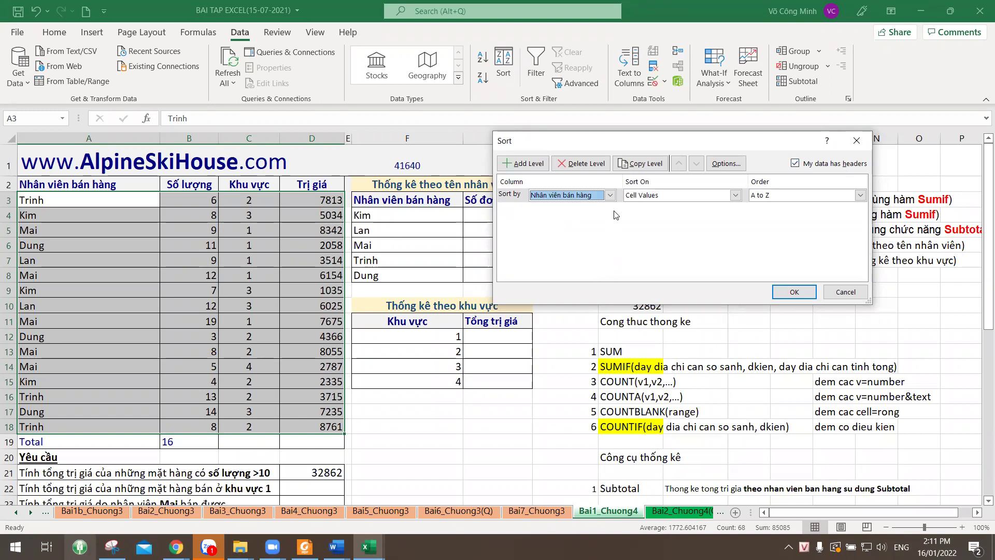
pyautogui.click(770, 195)
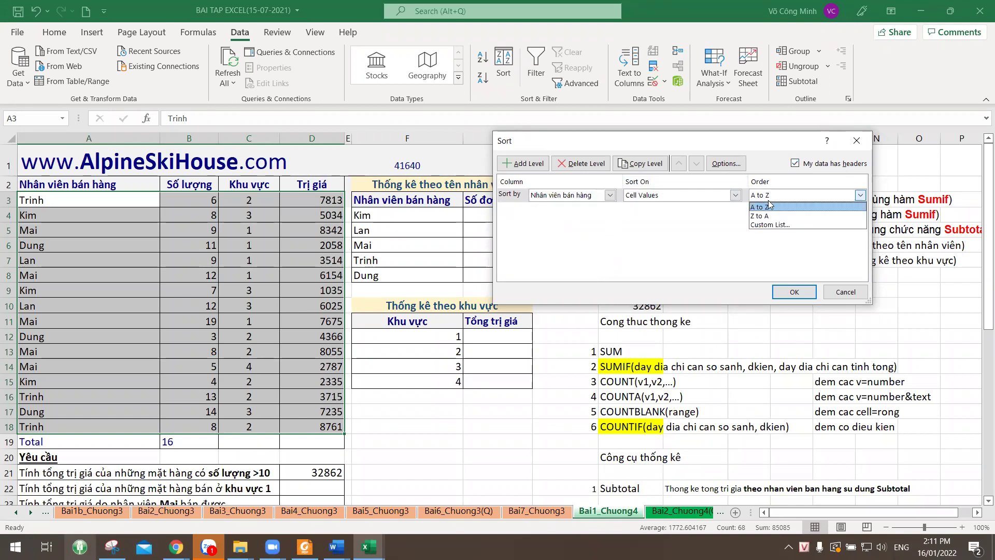
pyautogui.click(771, 208)
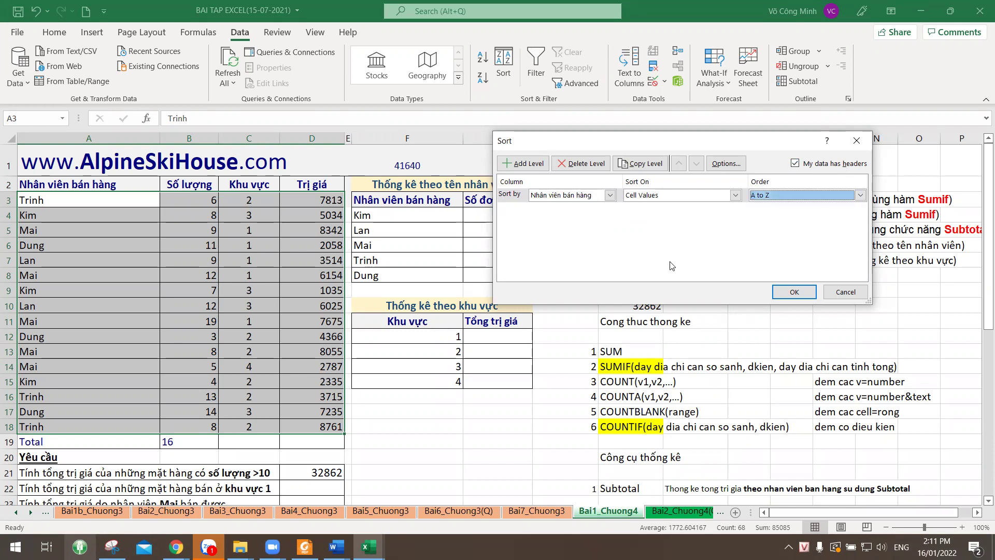
pyautogui.click(761, 197)
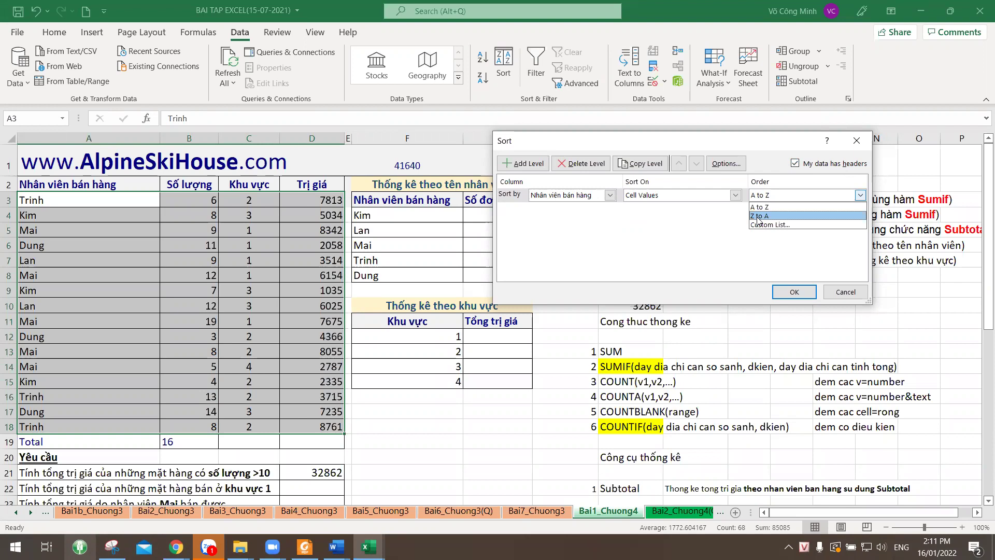
pyautogui.click(675, 243)
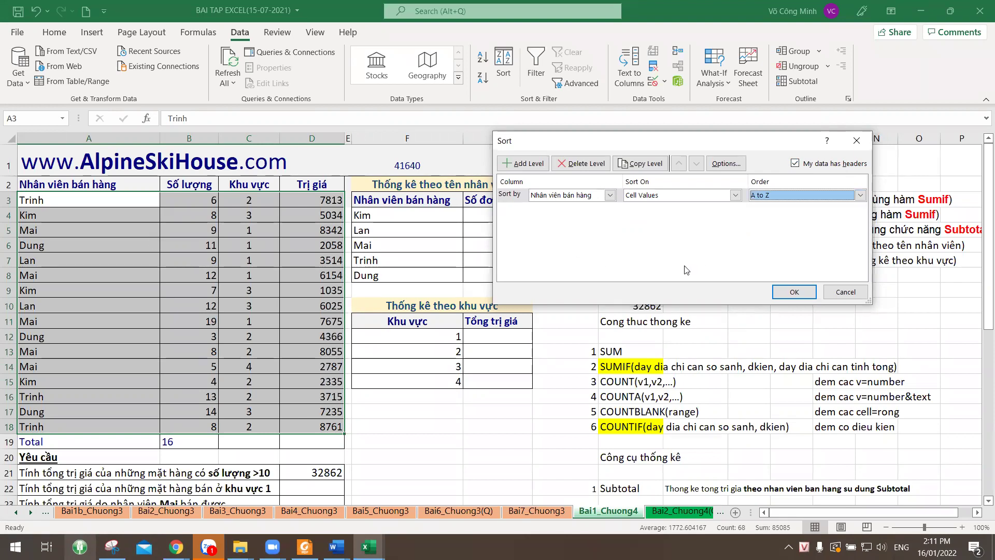
pyautogui.click(796, 294)
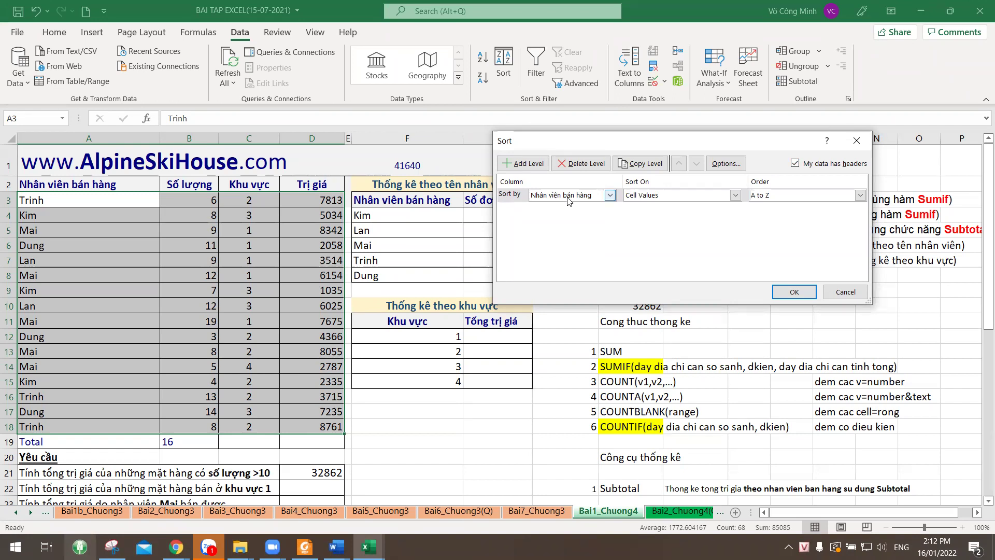
# - Add a second sort level by Khu vực from smallest to largest and apply the sort to the sales table
pyautogui.click(538, 167)
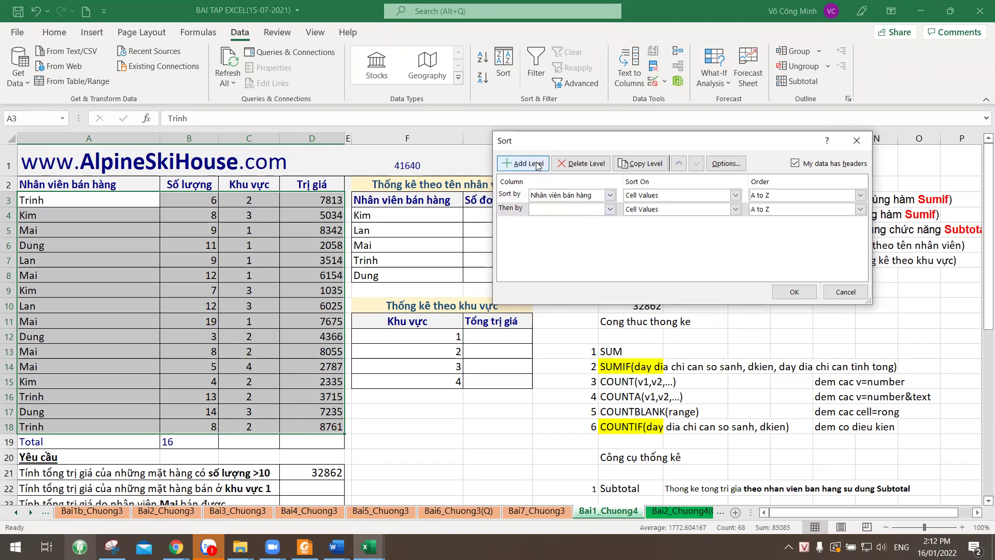
pyautogui.click(610, 209)
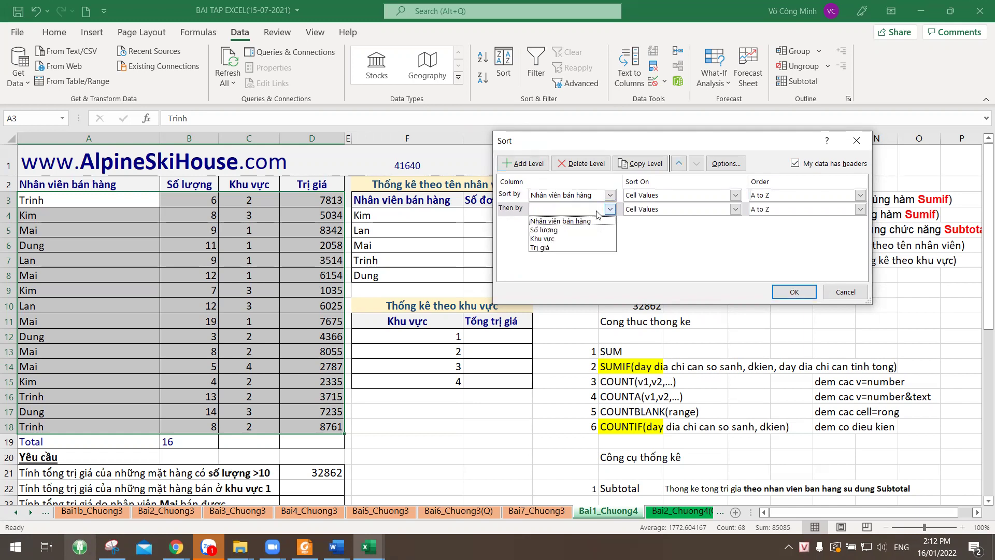
pyautogui.click(559, 238)
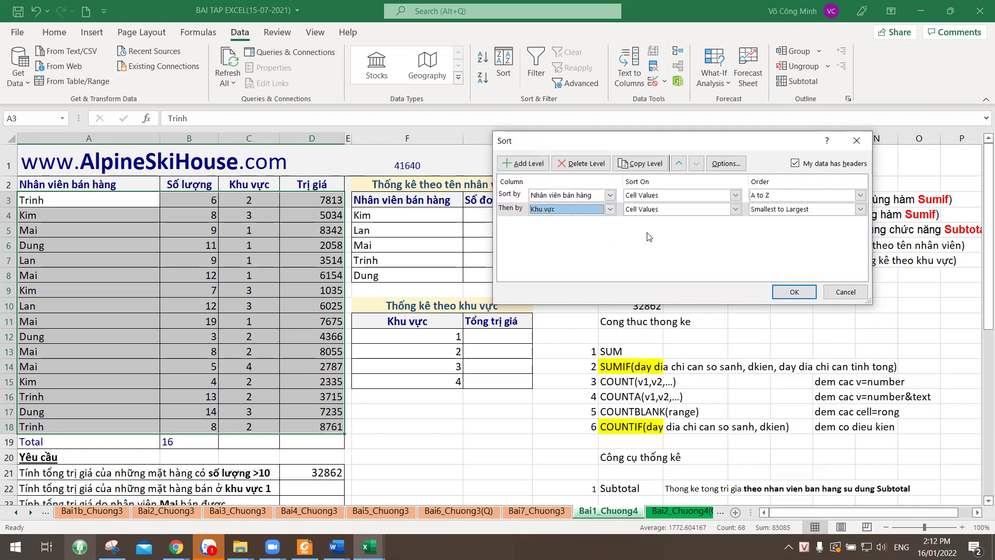
pyautogui.click(771, 212)
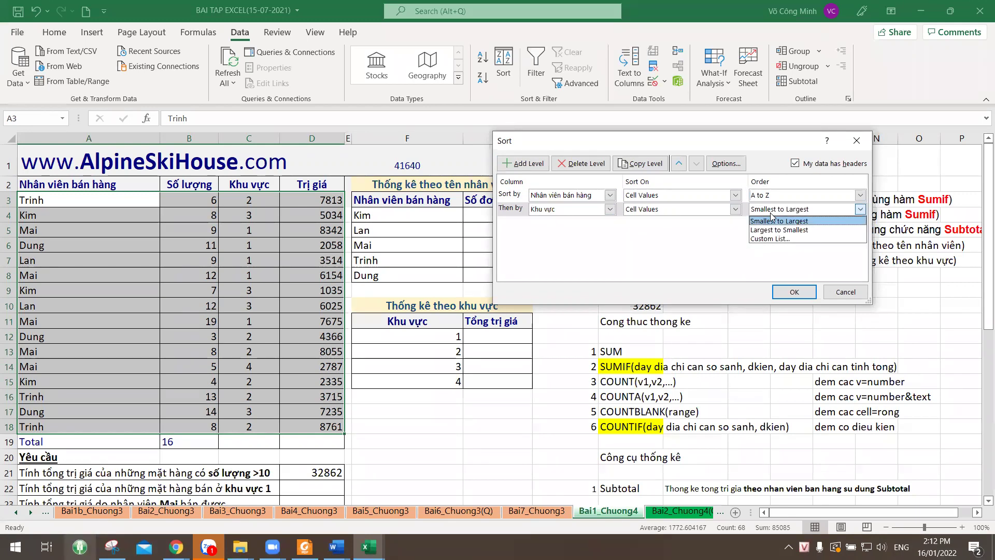
pyautogui.click(806, 222)
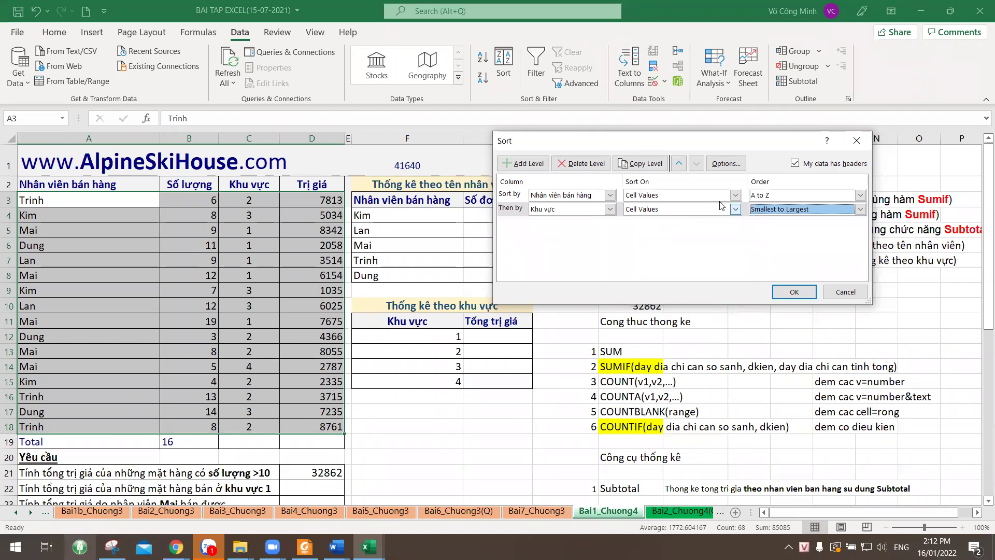
pyautogui.click(794, 293)
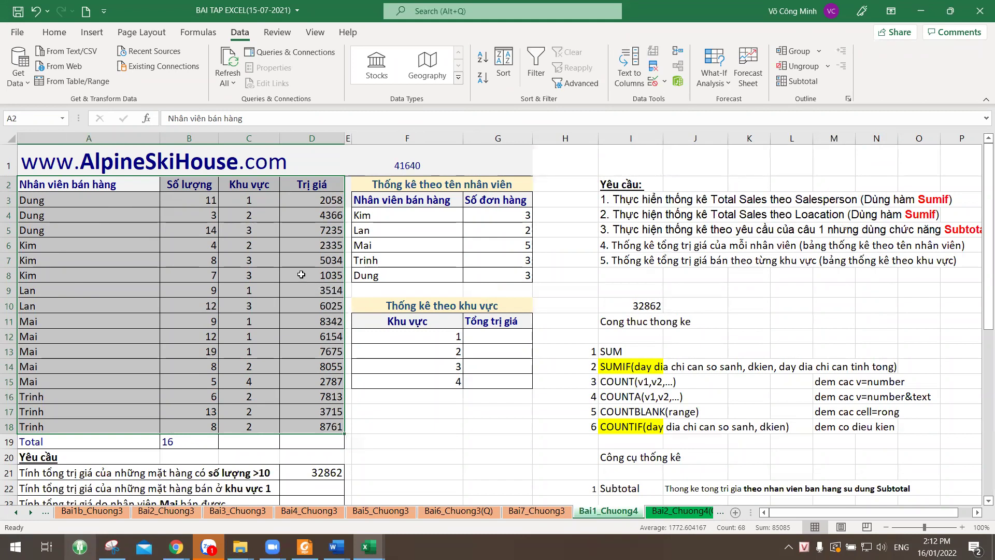
# - Enter the description of step B2, "Quet chon bang du lieu", in J25
pyautogui.scroll(-3, 714, 334)
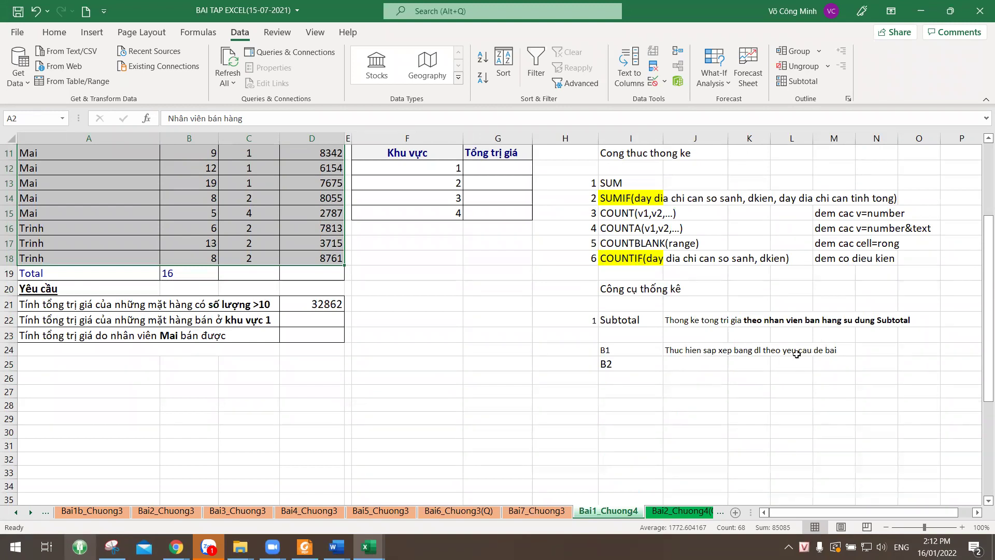
pyautogui.click(678, 363)
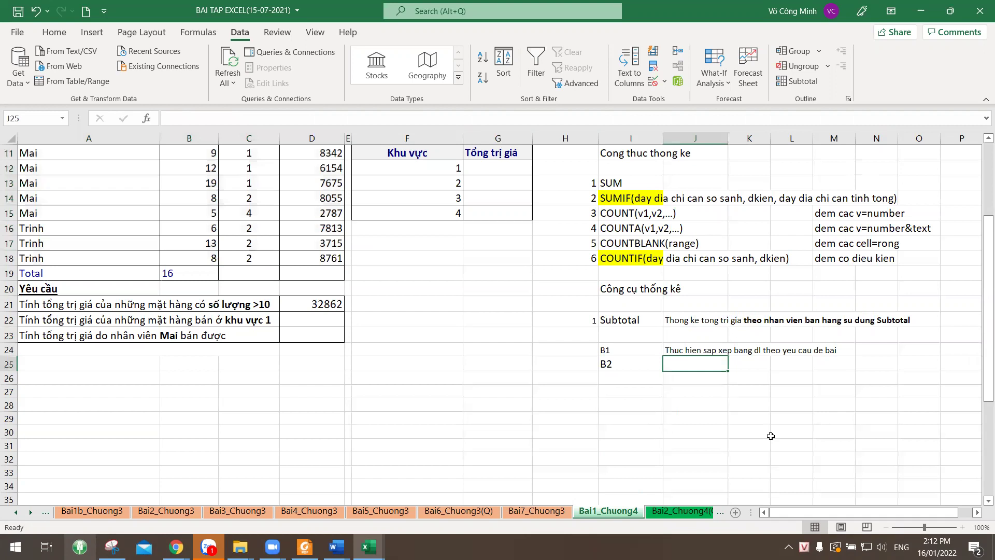
pyautogui.write('Q')
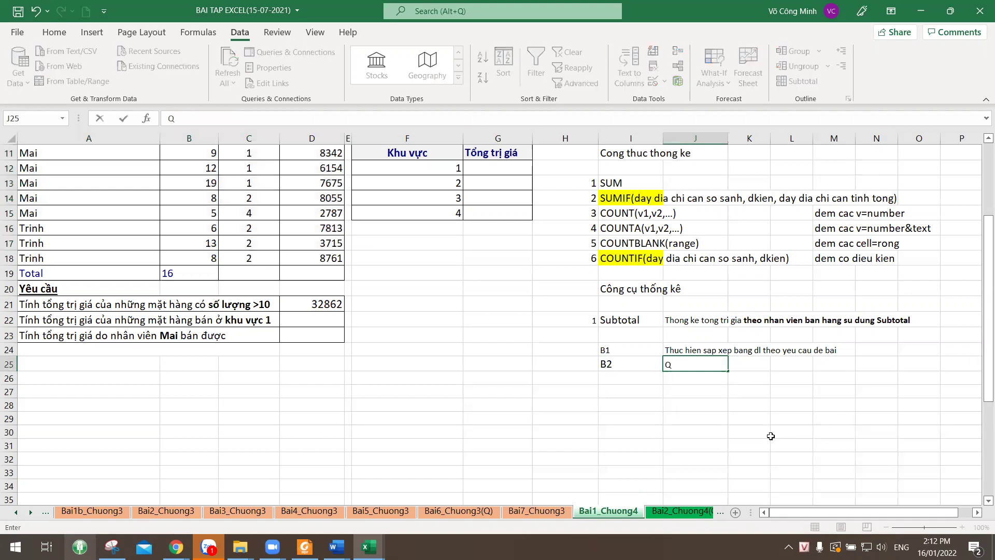
pyautogui.write('uet chon bang du lieu')
pyautogui.press('Return')
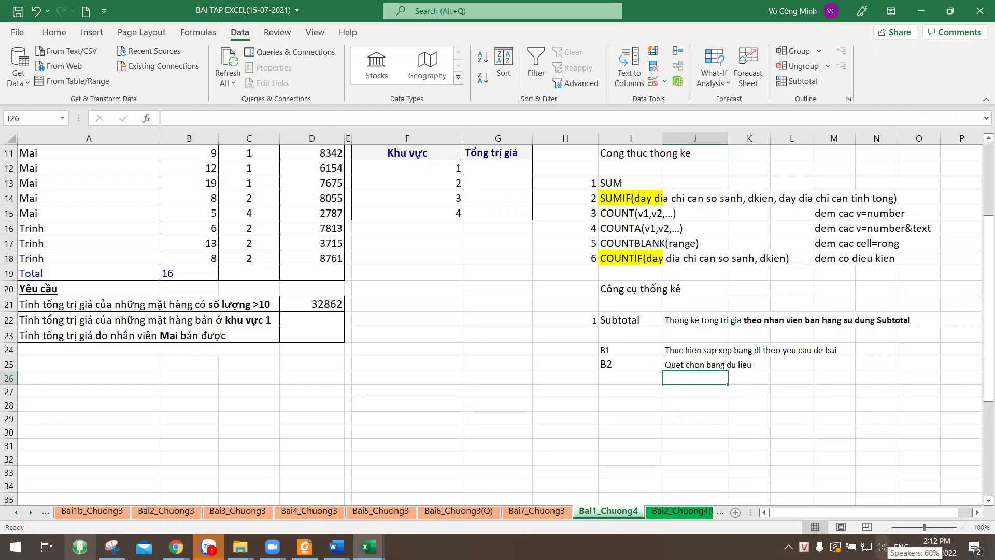
# - Enter the command path "Data => (Outline) => Subtotal" in J26 under the step B2 description
pyautogui.write('Data =>')
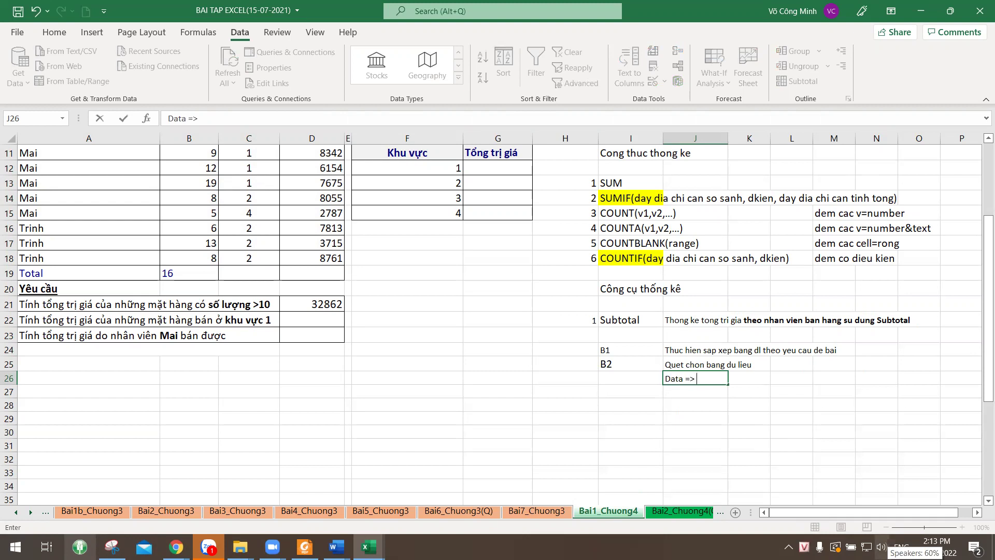
pyautogui.write('(Outline) => S')
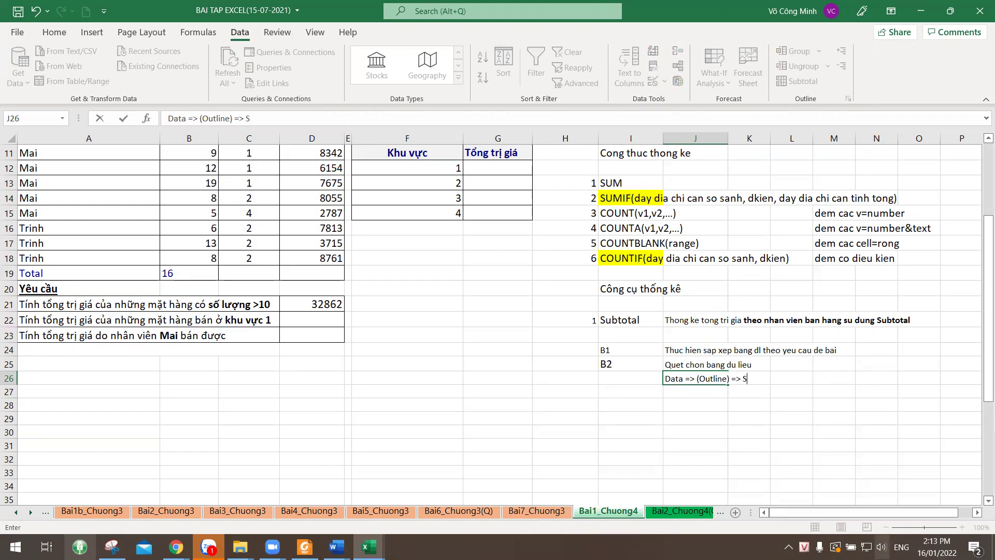
pyautogui.write('ubtotal')
pyautogui.press('Return')
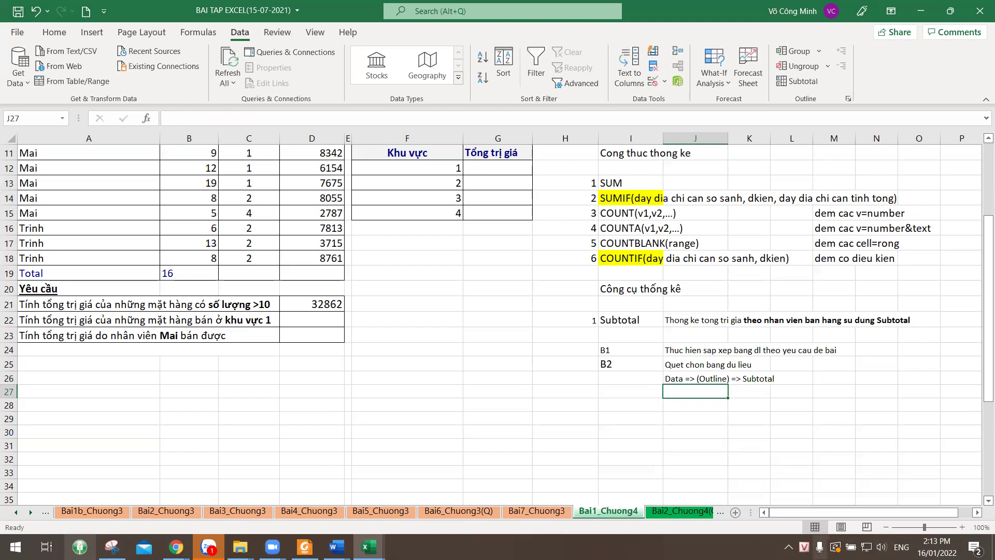
# - Open Subtotal for the sales table A2:D18 and review the available summary functions, keeping Sum
pyautogui.click(688, 369)
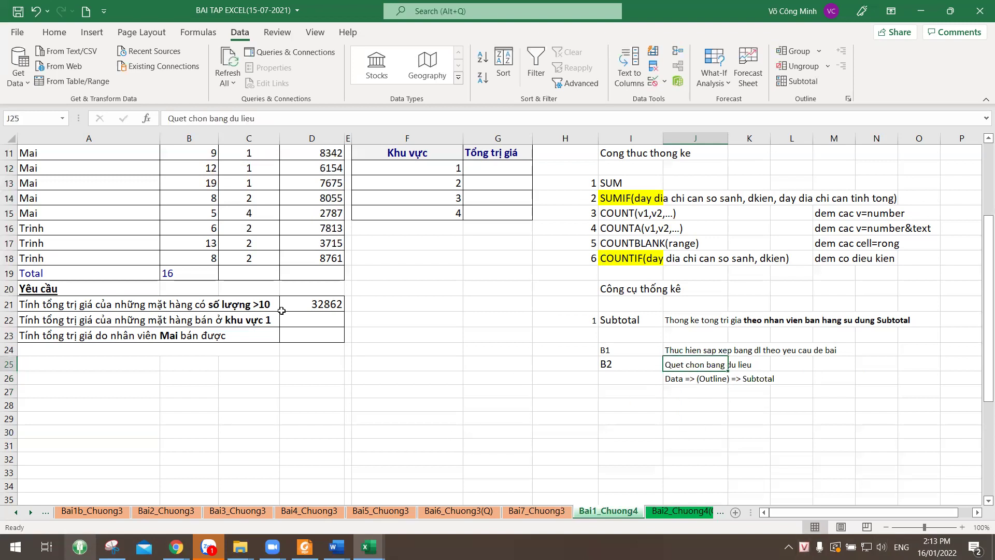
pyautogui.scroll(4, 282, 310)
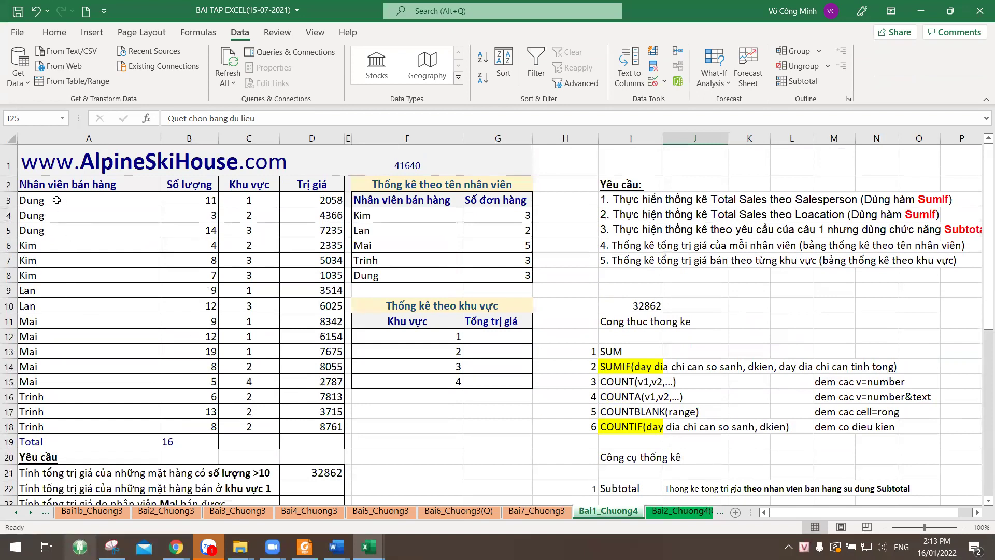
pyautogui.moveTo(43, 185); pyautogui.dragTo(318, 425)
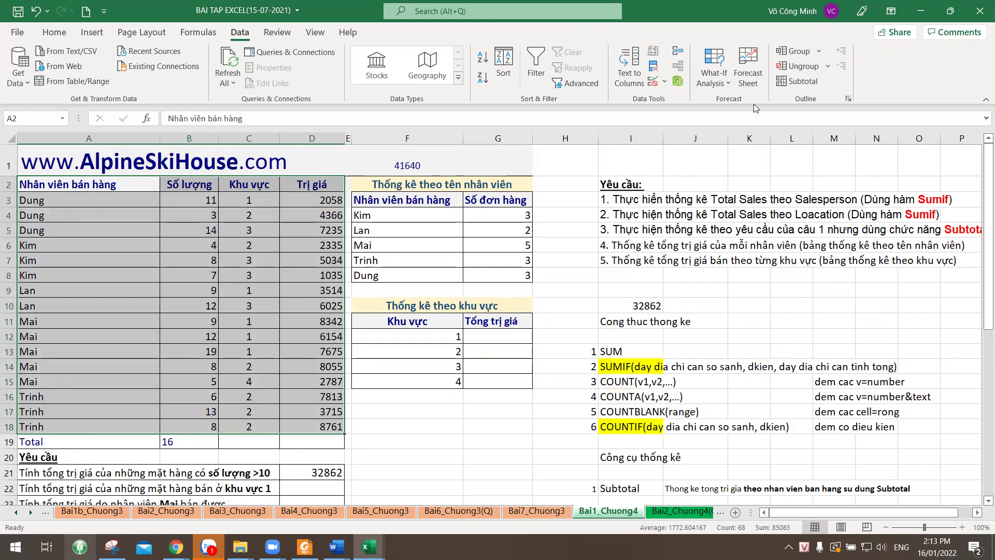
pyautogui.click(800, 82)
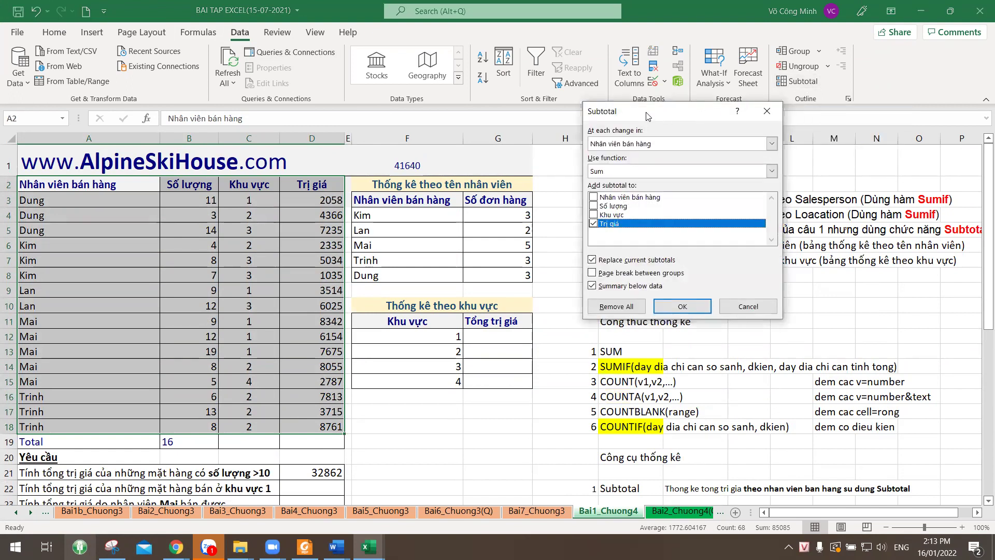
pyautogui.moveTo(648, 115); pyautogui.dragTo(500, 151)
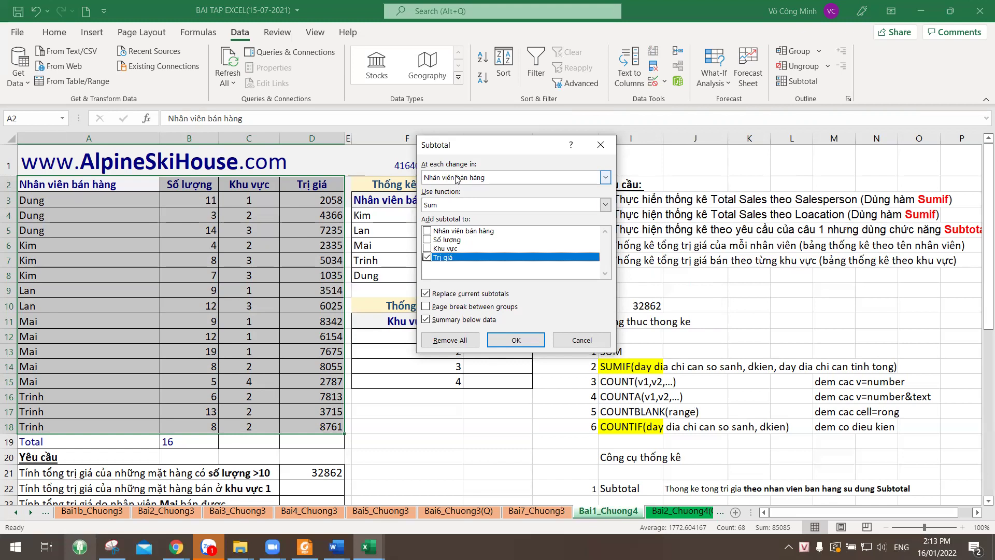
pyautogui.click(444, 207)
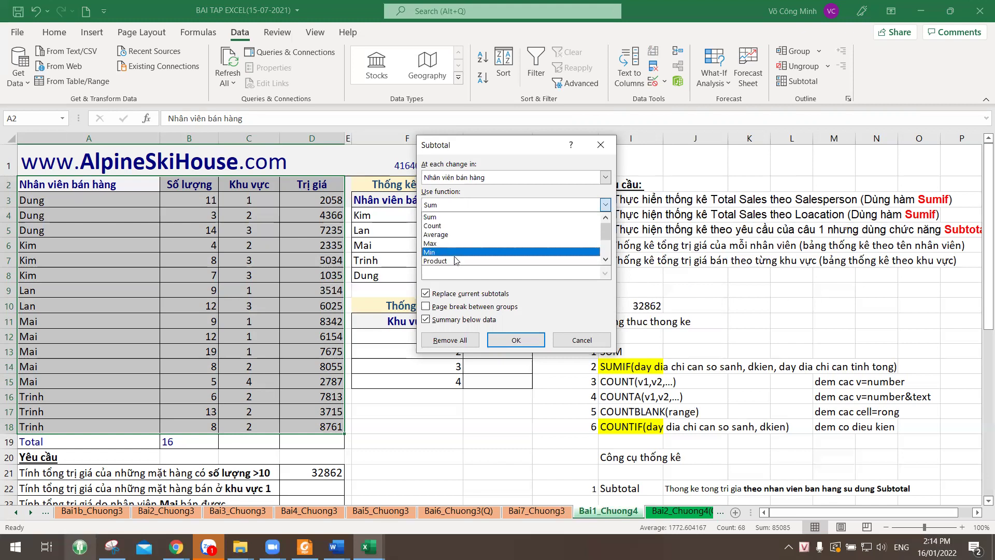
pyautogui.scroll(-2, 459, 256)
pyautogui.scroll(-3, 463, 254)
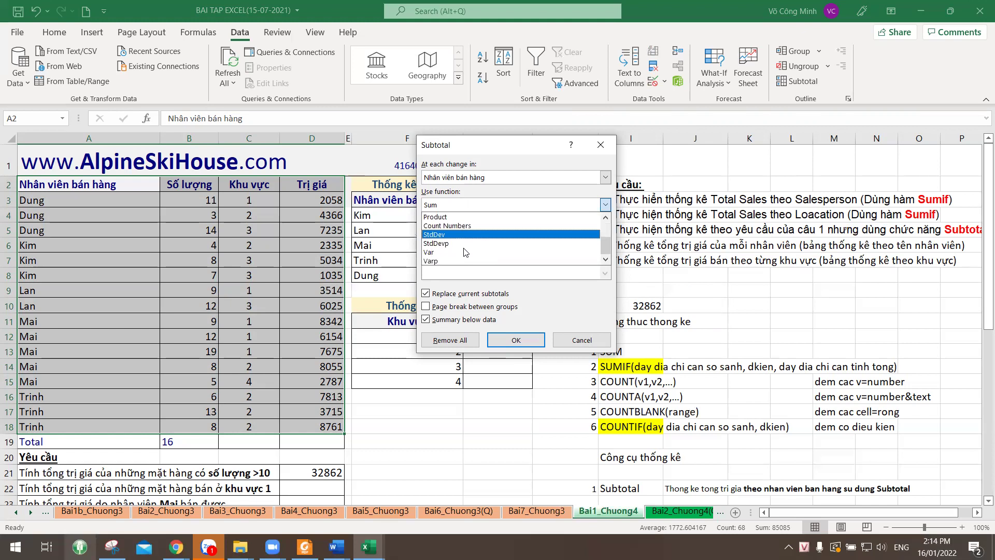
pyautogui.scroll(1, 467, 249)
pyautogui.scroll(4, 470, 243)
pyautogui.click(634, 252)
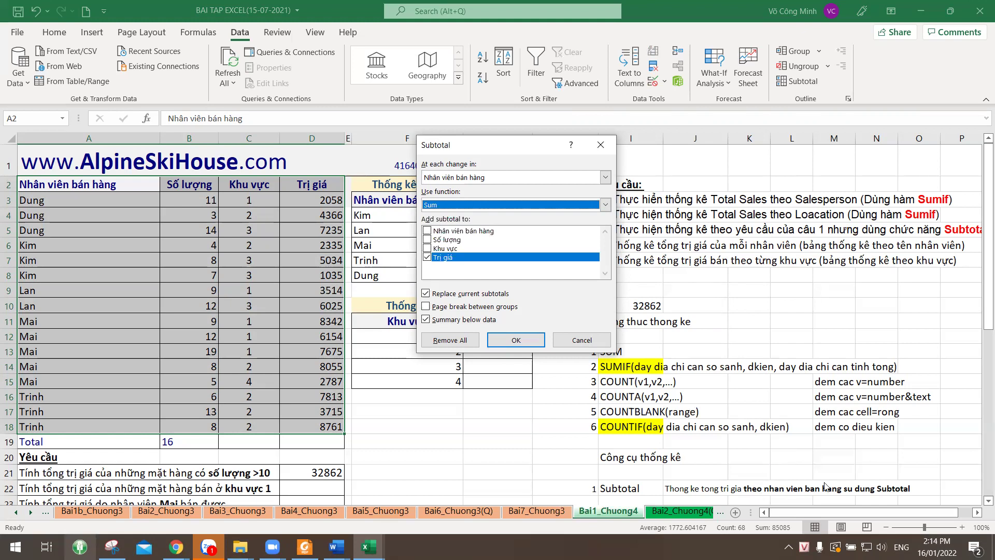
# - Apply the Sum subtotal of Trị giá at each change in Nhân viên bán hàng
pyautogui.click(430, 259)
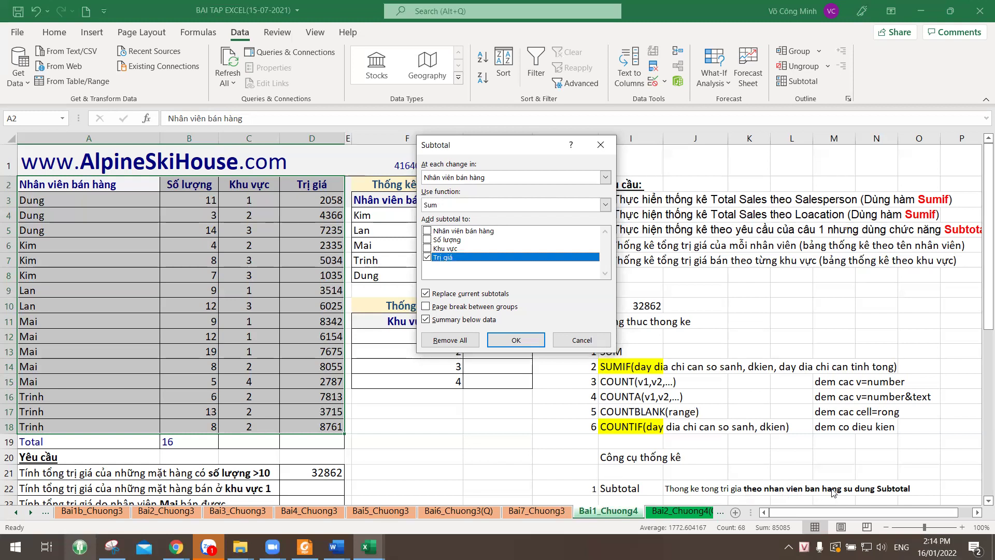
pyautogui.click(449, 177)
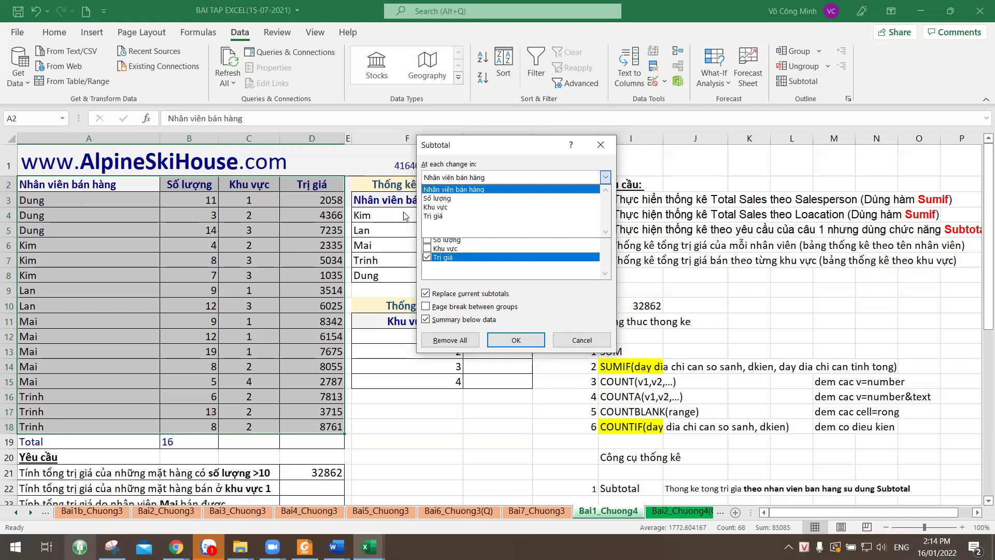
pyautogui.click(456, 189)
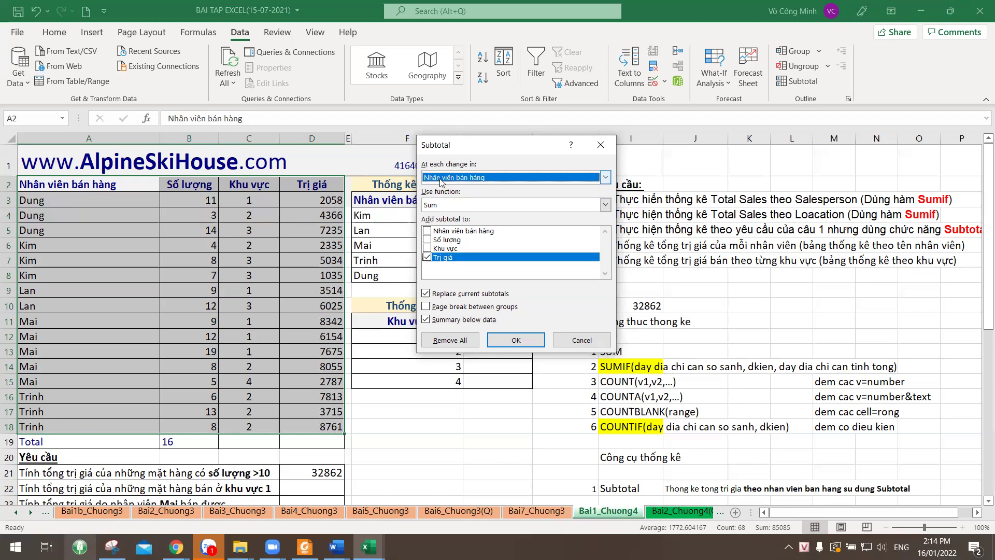
pyautogui.click(502, 343)
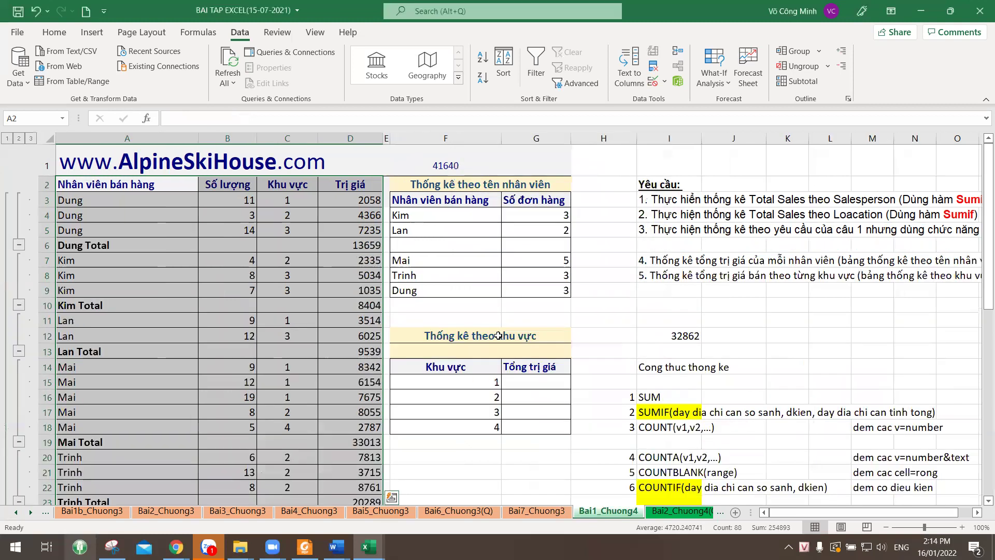
# - Check the first three salespeople's subtotal rows and collapse all five salesperson groups to their total rows
pyautogui.click(78, 247)
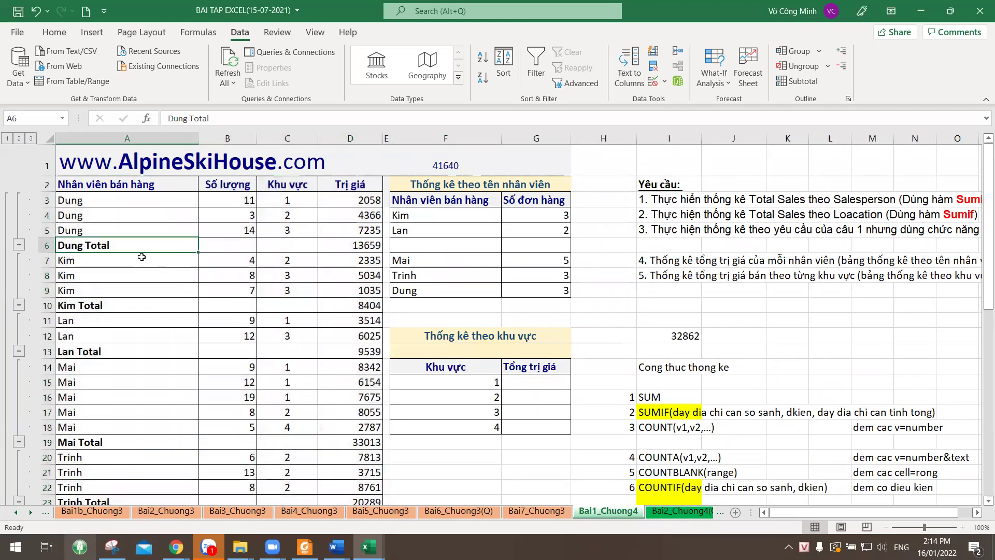
pyautogui.click(358, 246)
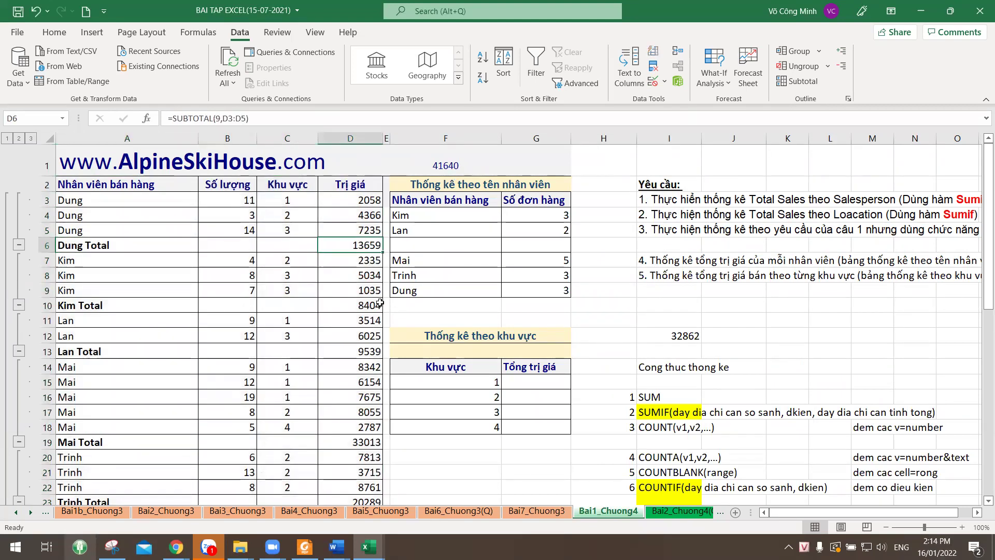
pyautogui.click(86, 306)
pyautogui.click(370, 308)
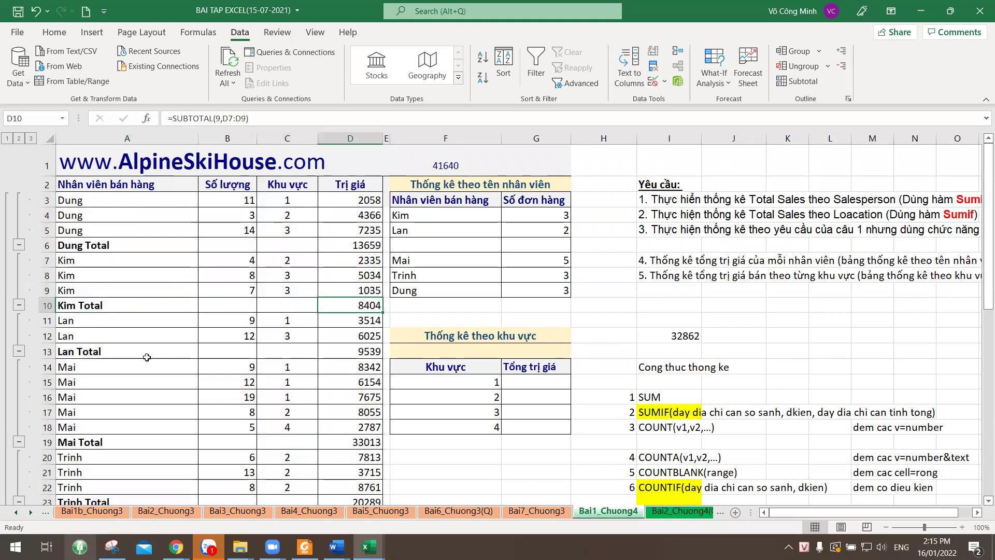
pyautogui.click(335, 353)
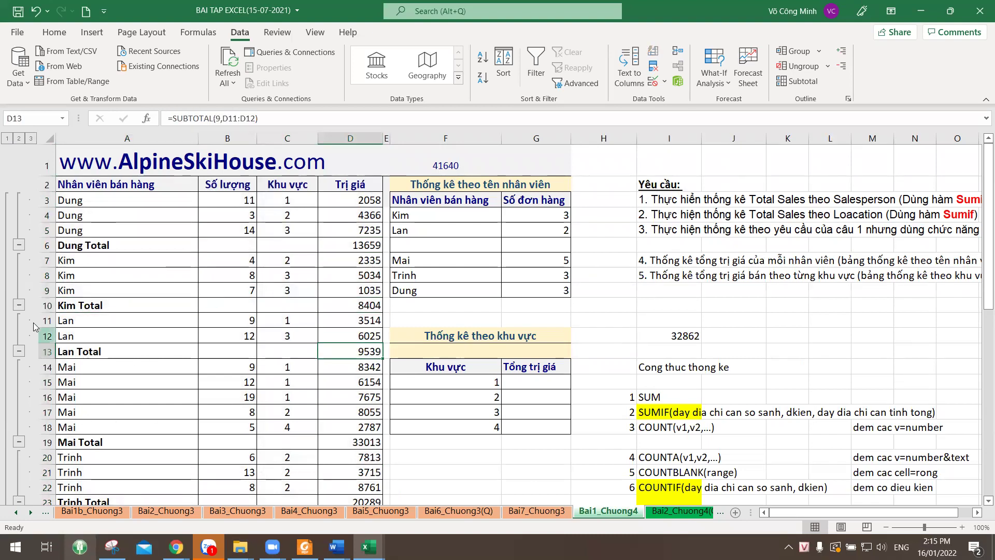
pyautogui.click(18, 245)
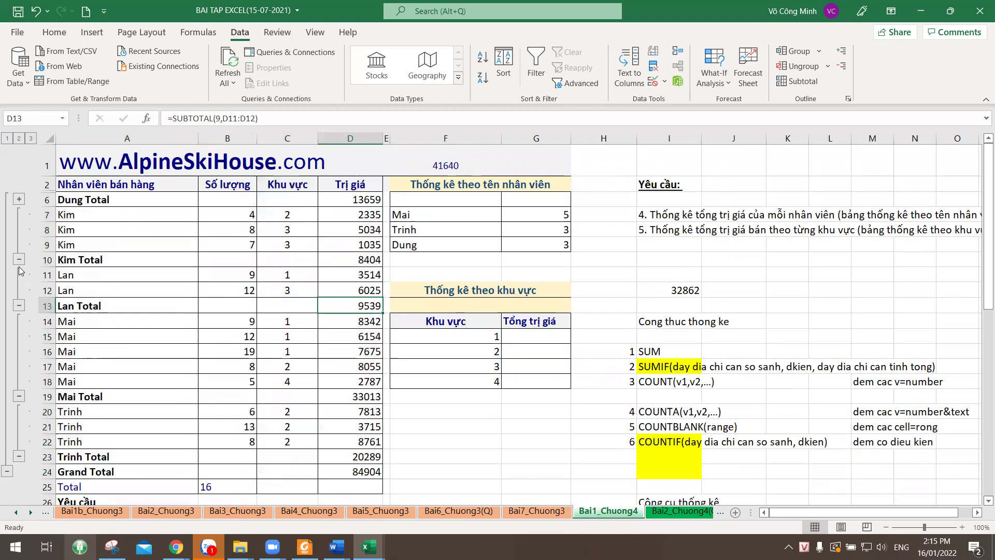
pyautogui.click(18, 260)
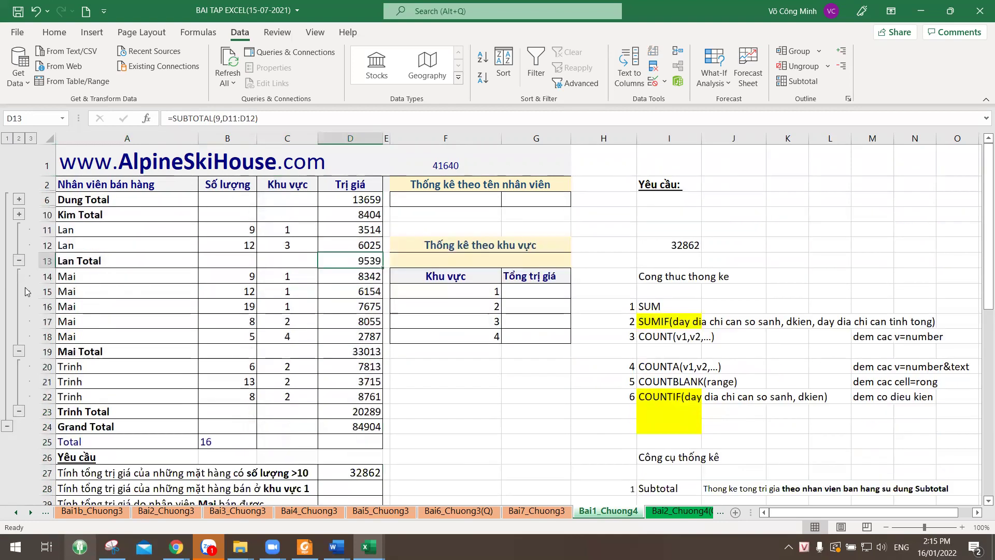
pyautogui.click(18, 261)
pyautogui.click(19, 320)
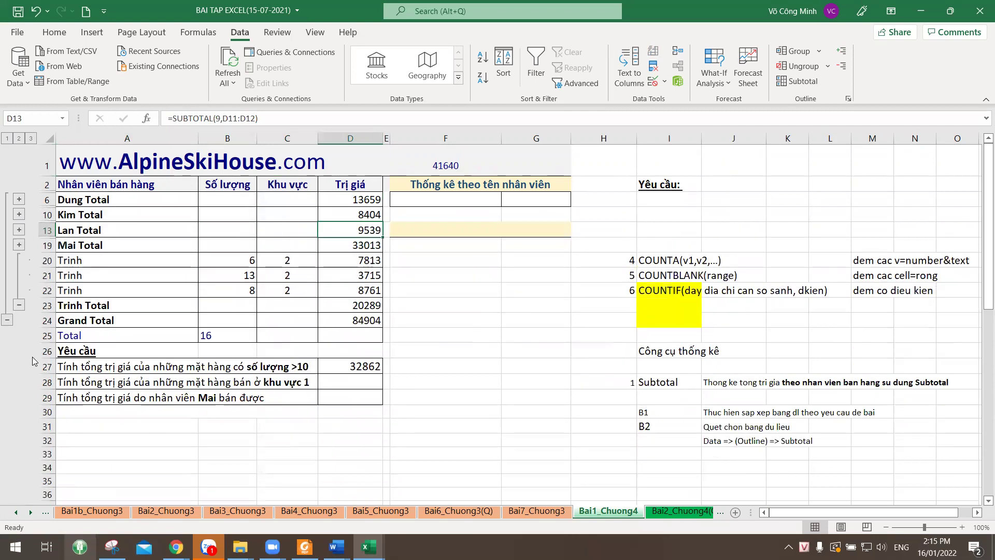
pyautogui.click(18, 306)
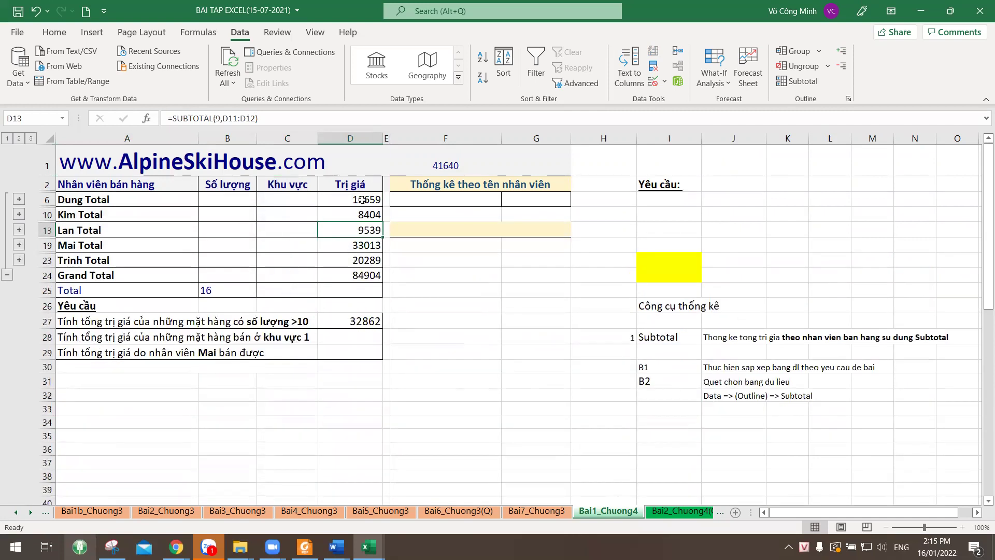
# - Expand the first salesperson's group and examine the quantity, region and value of each sales record in it
pyautogui.click(20, 200)
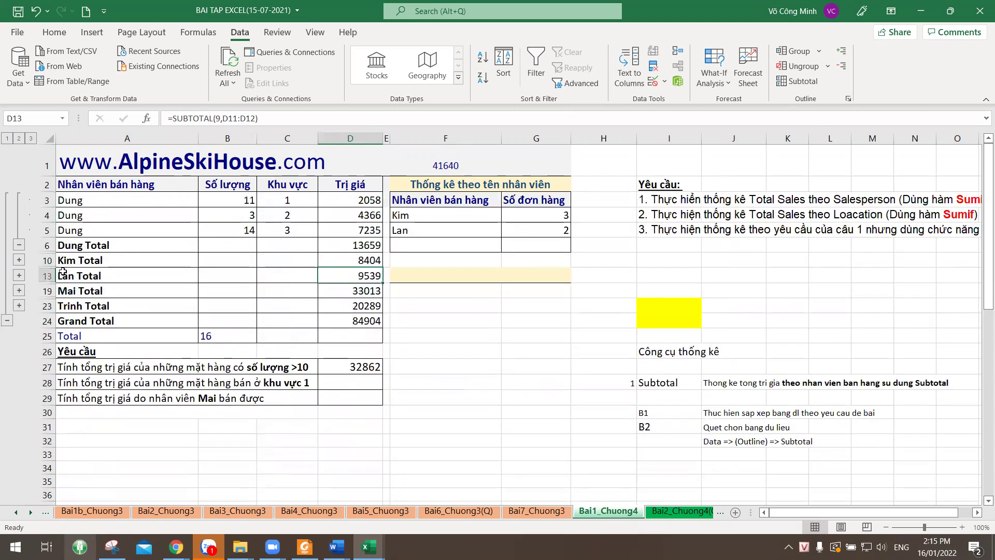
pyautogui.click(86, 251)
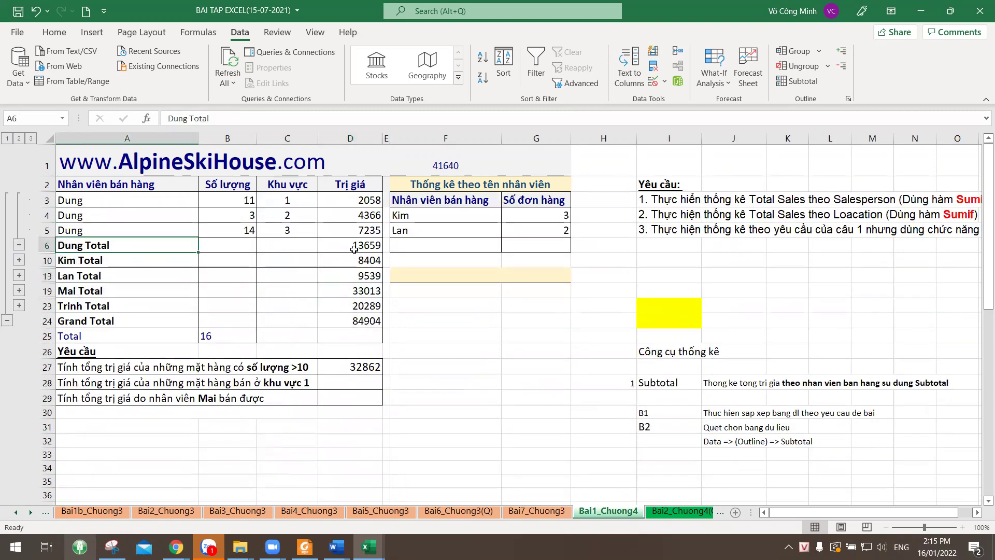
pyautogui.click(243, 197)
pyautogui.click(241, 215)
pyautogui.click(241, 230)
pyautogui.click(296, 202)
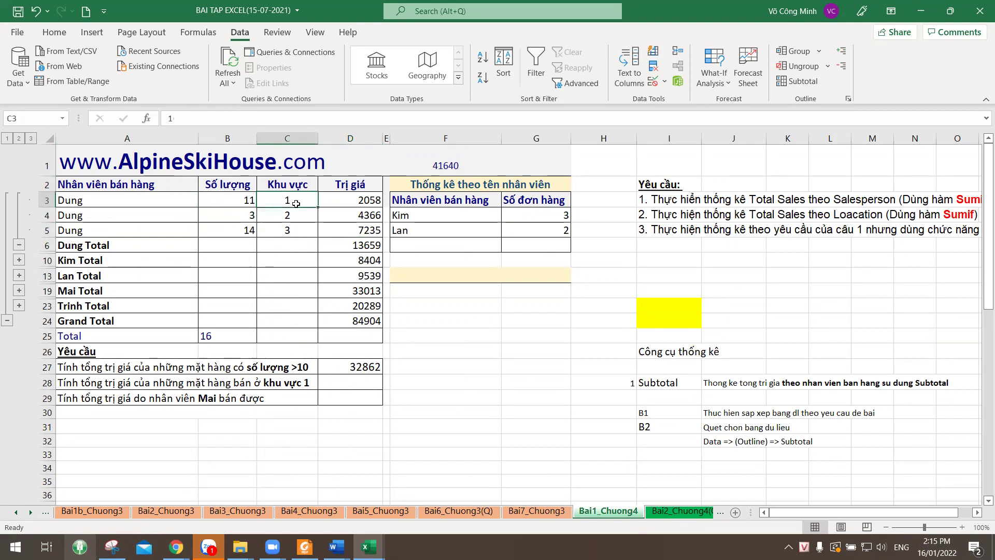
pyautogui.click(296, 216)
pyautogui.click(299, 230)
pyautogui.click(362, 205)
pyautogui.click(366, 222)
pyautogui.click(358, 230)
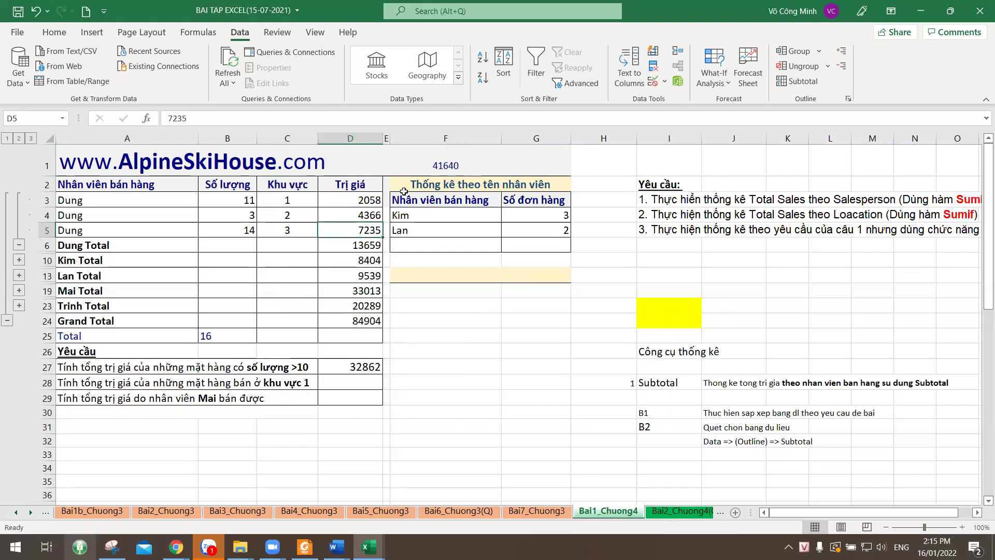
pyautogui.click(378, 204)
pyautogui.click(359, 218)
pyautogui.click(361, 231)
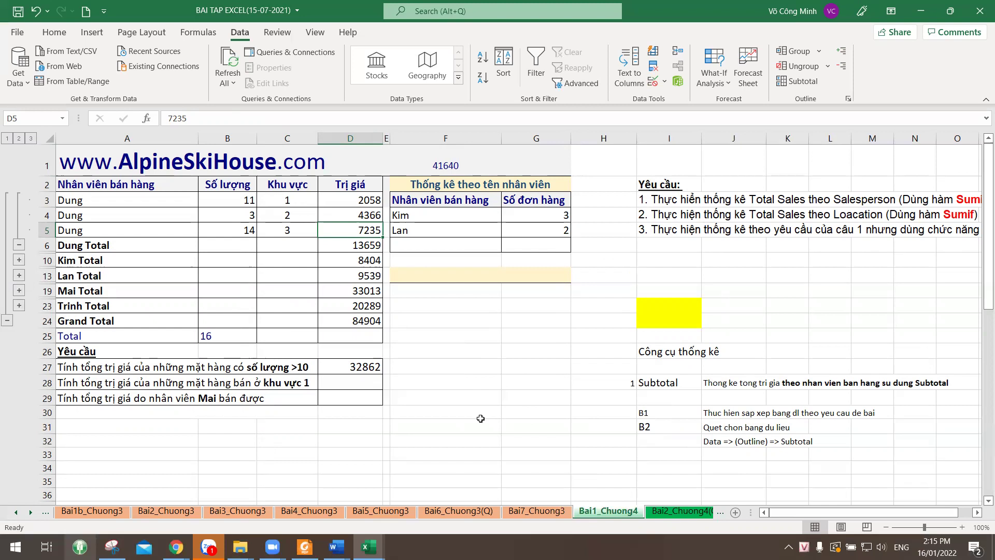
# - Remove all subtotals from the sales table A2:D24
pyautogui.moveTo(70, 184); pyautogui.dragTo(346, 323)
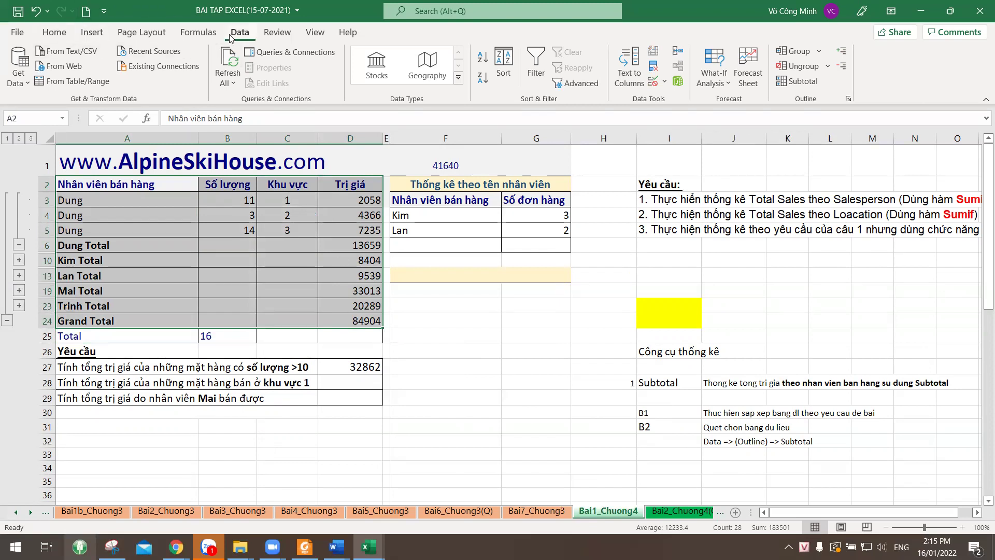
pyautogui.click(797, 82)
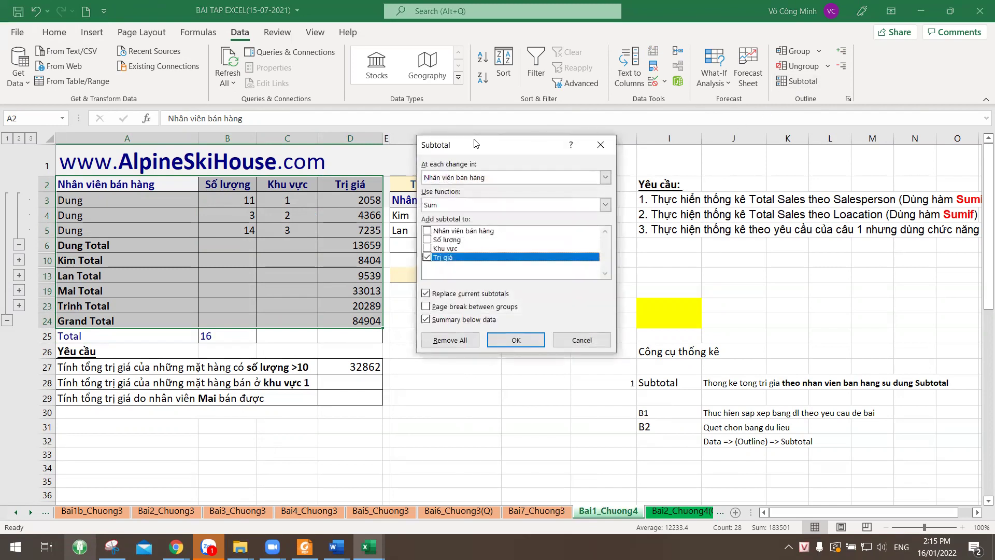
pyautogui.click(465, 343)
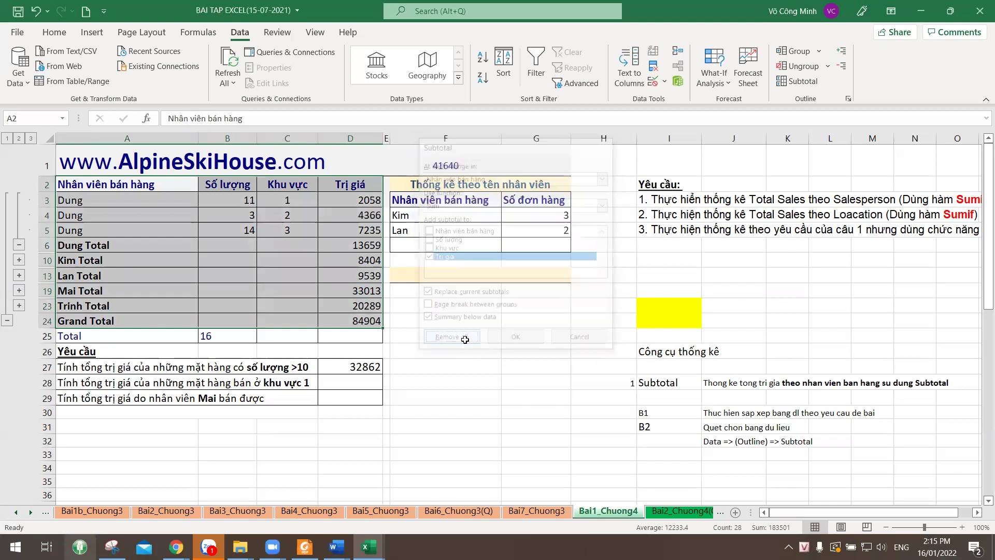
pyautogui.click(248, 366)
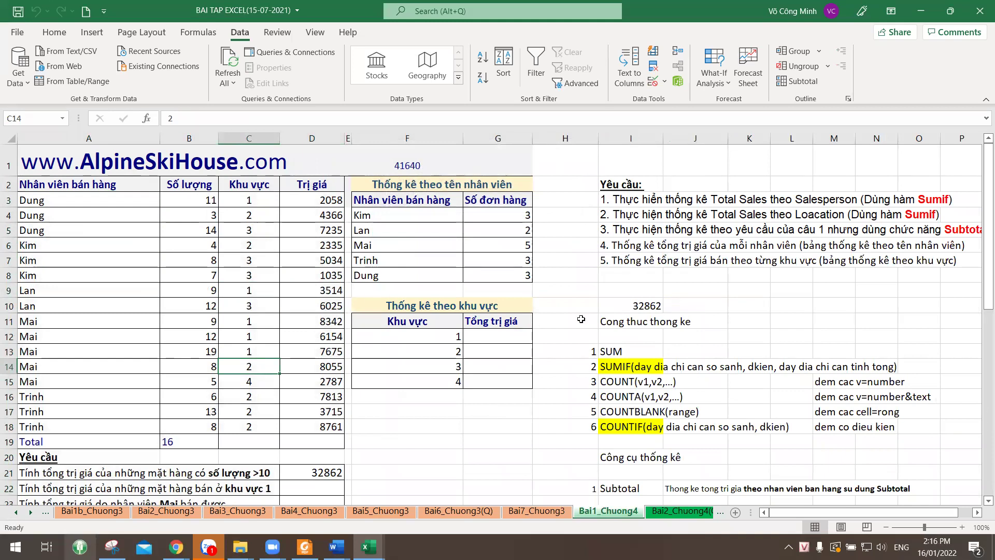
pyautogui.scroll(-2, 581, 320)
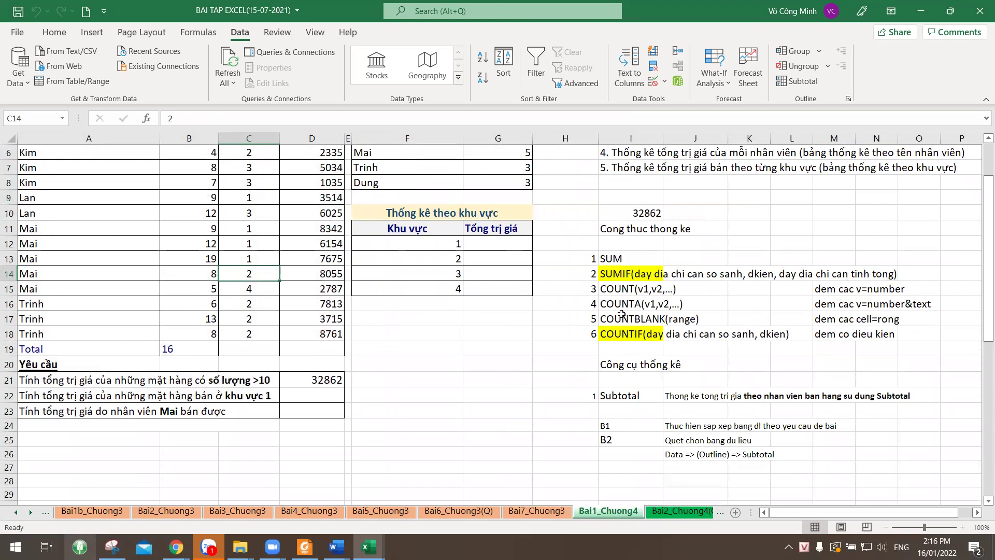
pyautogui.click(507, 346)
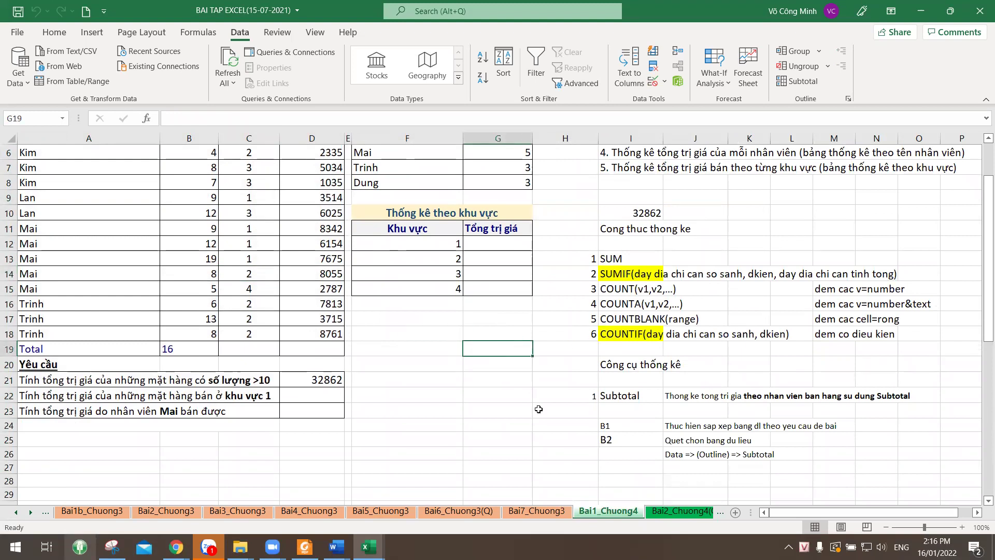
pyautogui.scroll(2, 539, 409)
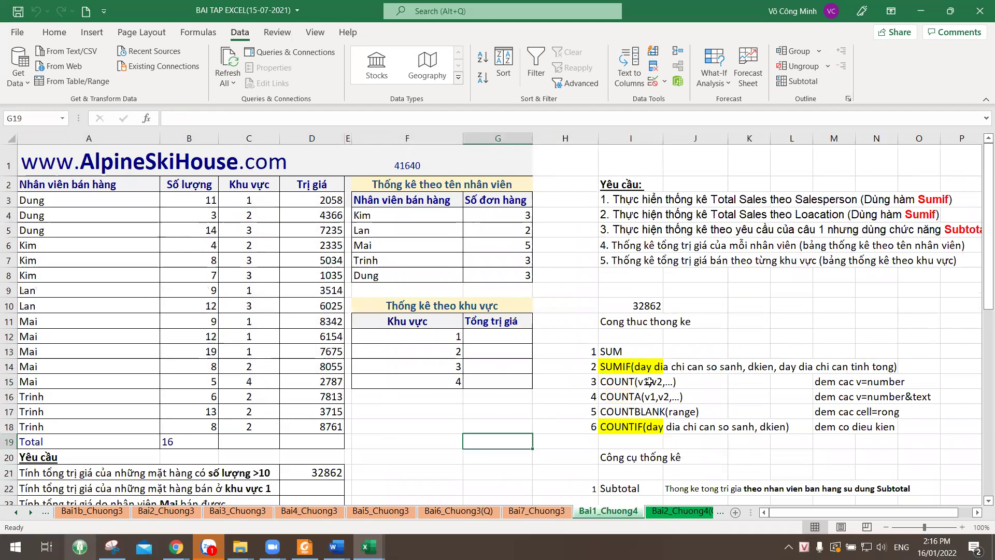
pyautogui.scroll(-2, 649, 382)
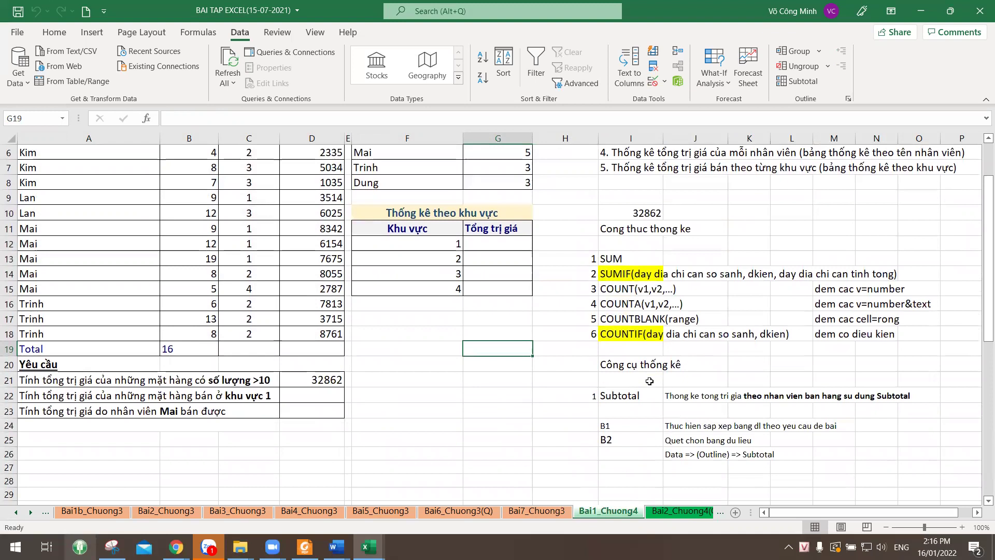
pyautogui.scroll(2, 650, 381)
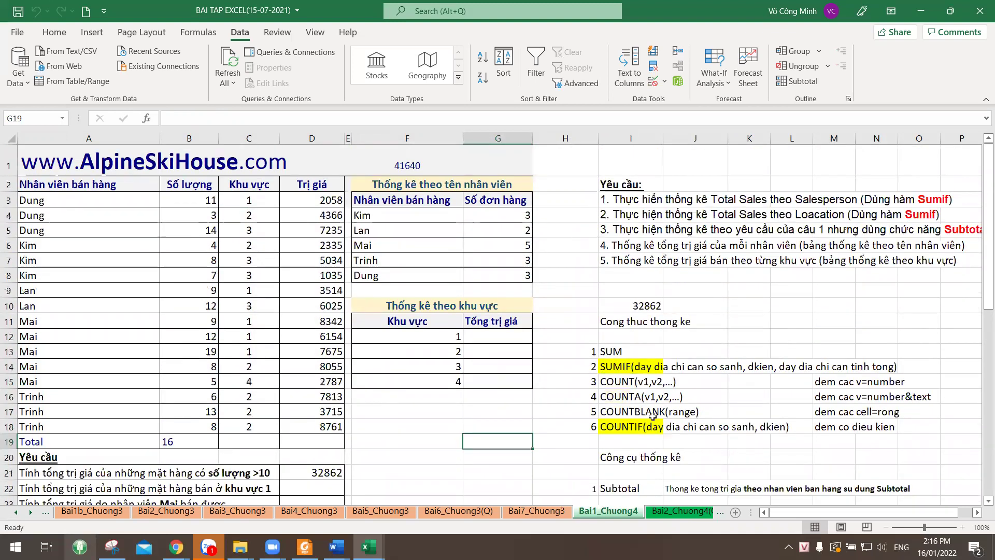
# - Switch to the Bai2_Chuong4(Q) worksheet and show its sales statistics exercise
pyautogui.click(682, 511)
pyautogui.scroll(3, 638, 348)
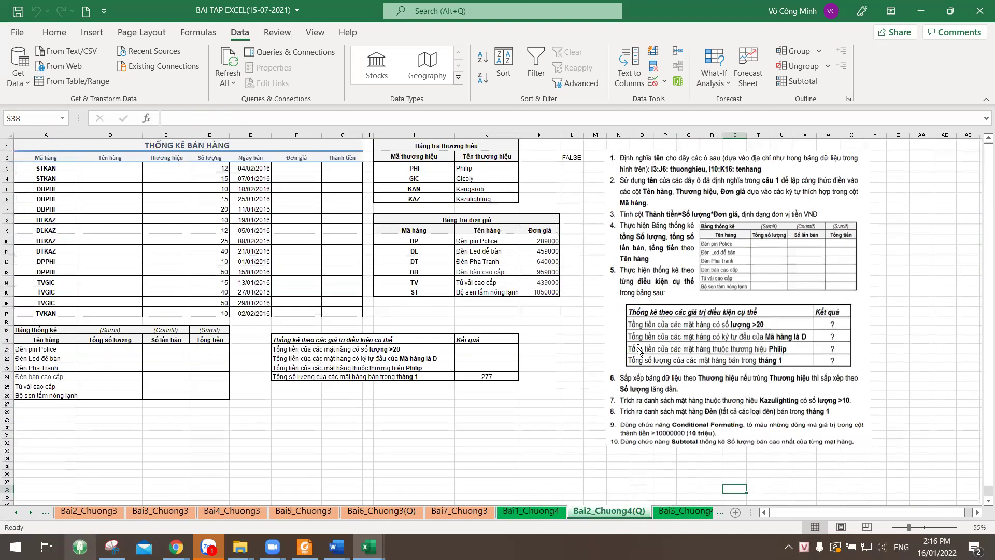